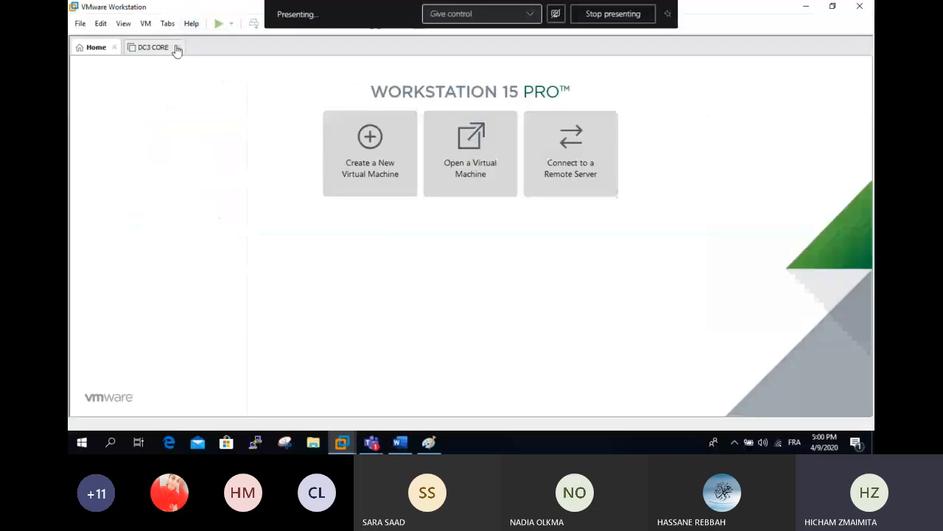
# - Close the DC3 CORE virtual machine tab and return focus to VMware Workstation
pyautogui.click(176, 47)
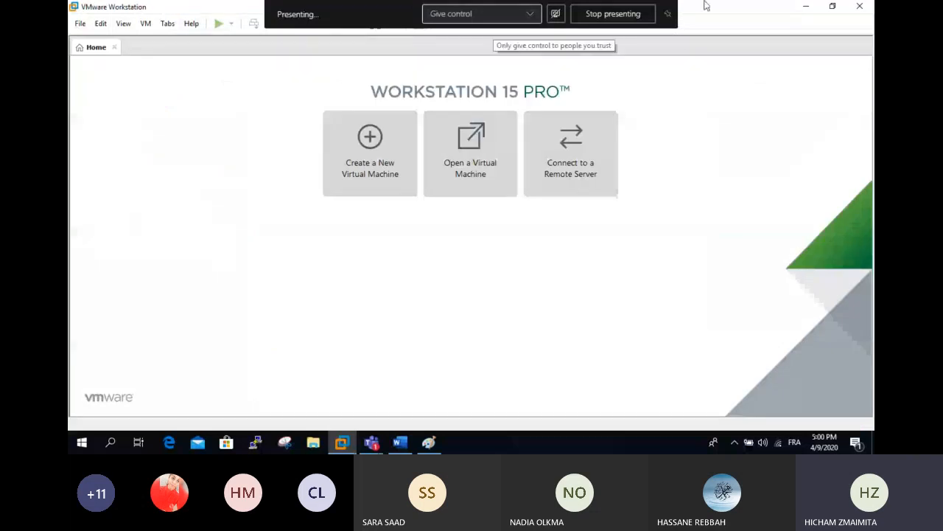
pyautogui.click(429, 442)
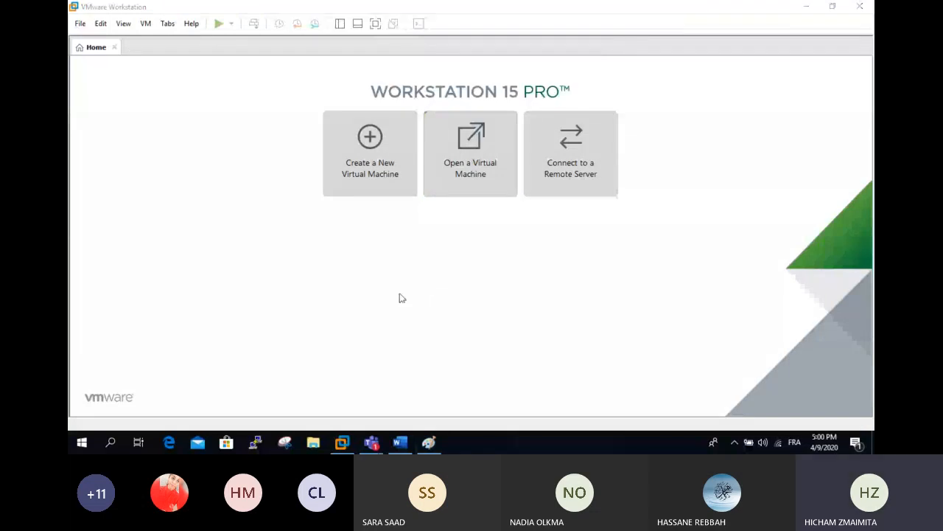
pyautogui.click(372, 442)
pyautogui.click(401, 385)
# - Toggle full screen on and off, then restore the VMware window to a smaller size
pyautogui.click(375, 27)
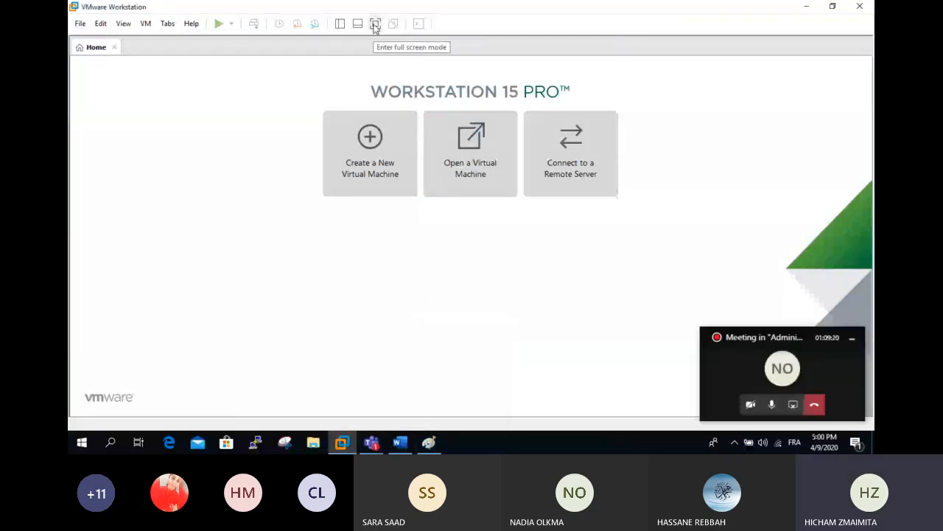
pyautogui.click(375, 26)
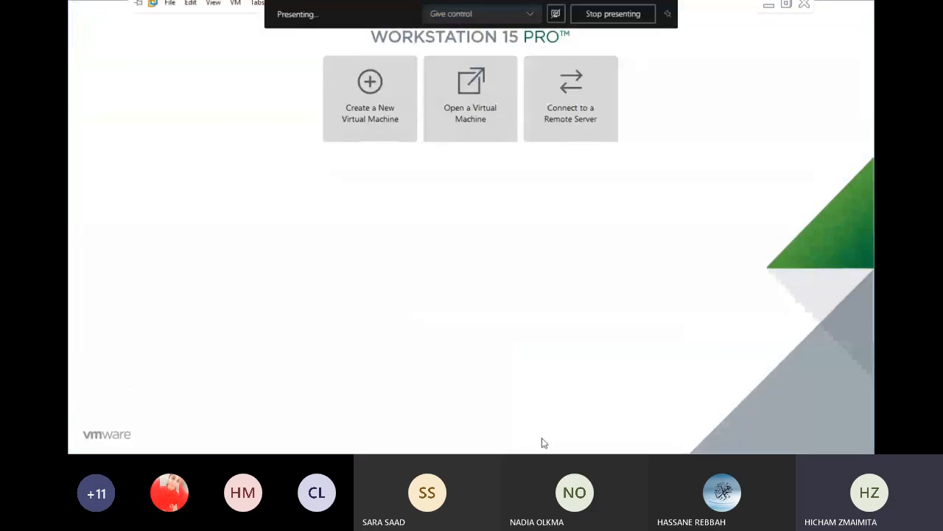
pyautogui.click(787, 8)
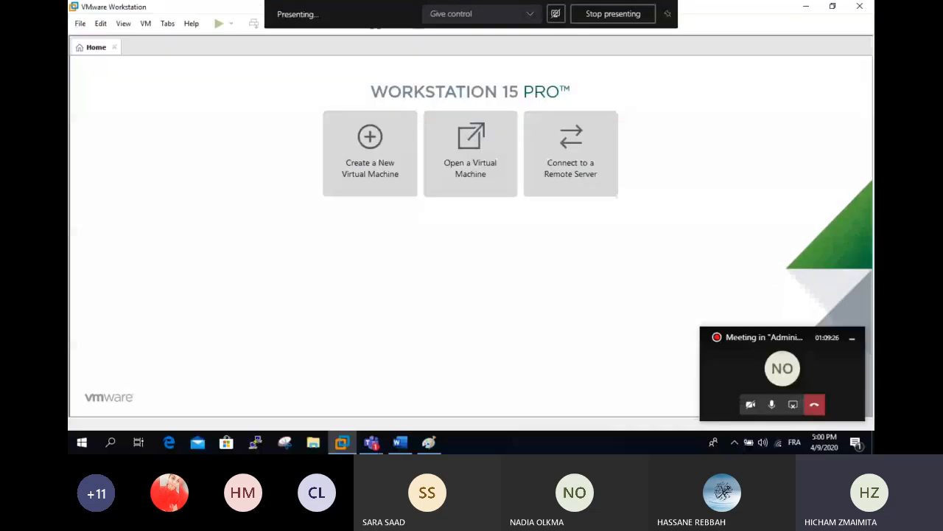
pyautogui.click(734, 365)
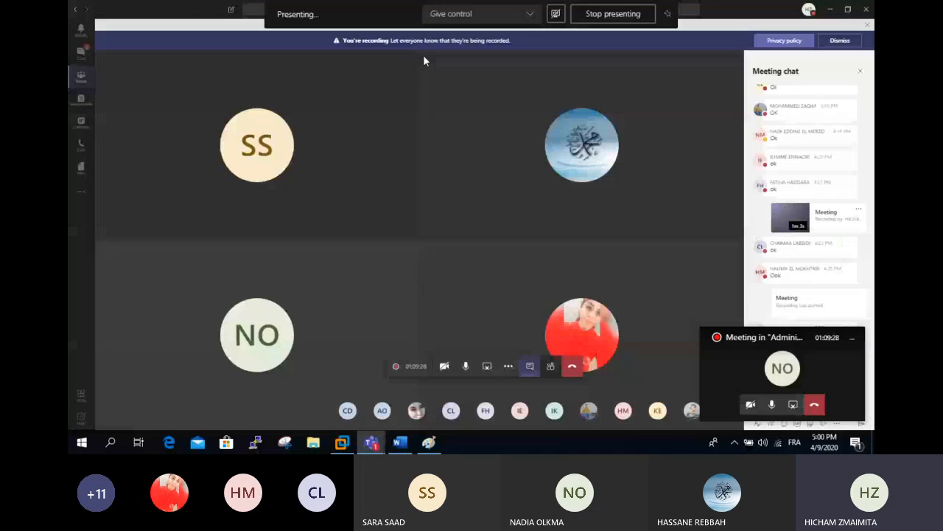
pyautogui.click(830, 9)
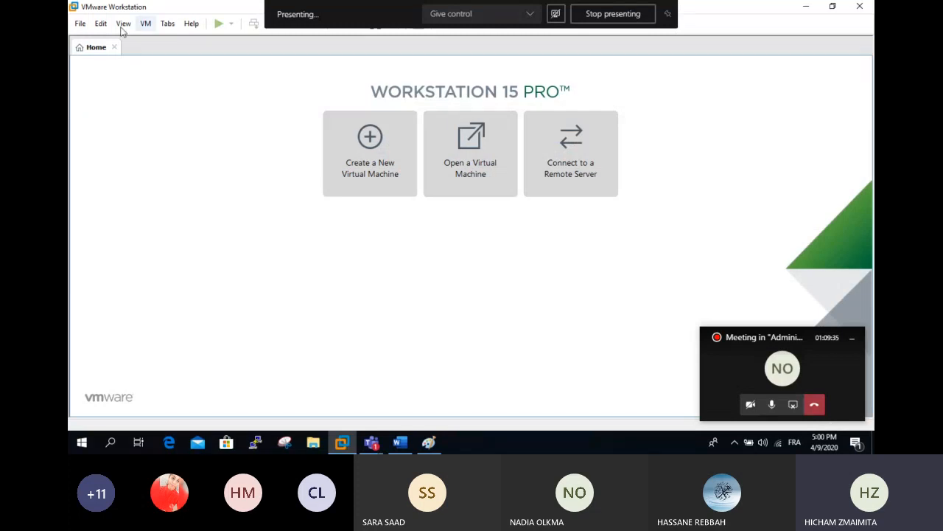
pyautogui.click(829, 8)
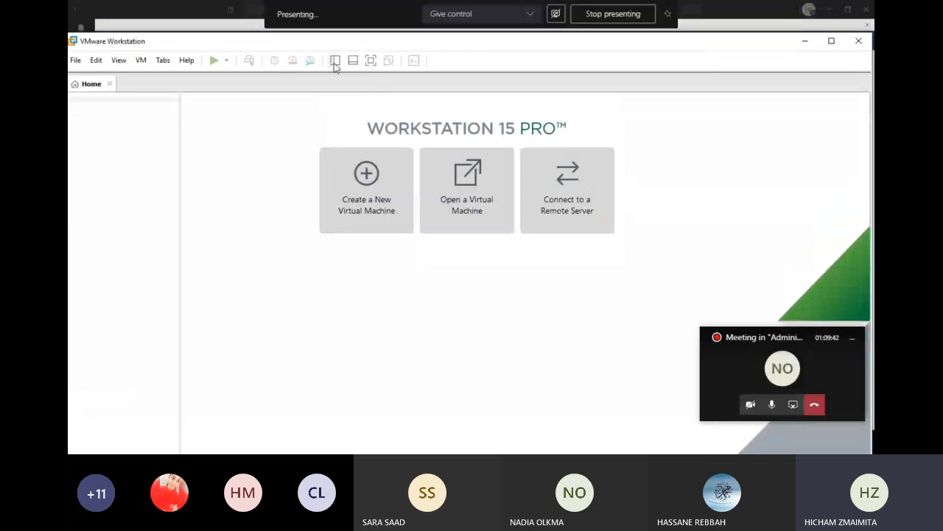
# - Power on DC2 and Win7 X1 from the Library sidebar, then switch to the meeting window
pyautogui.click(335, 65)
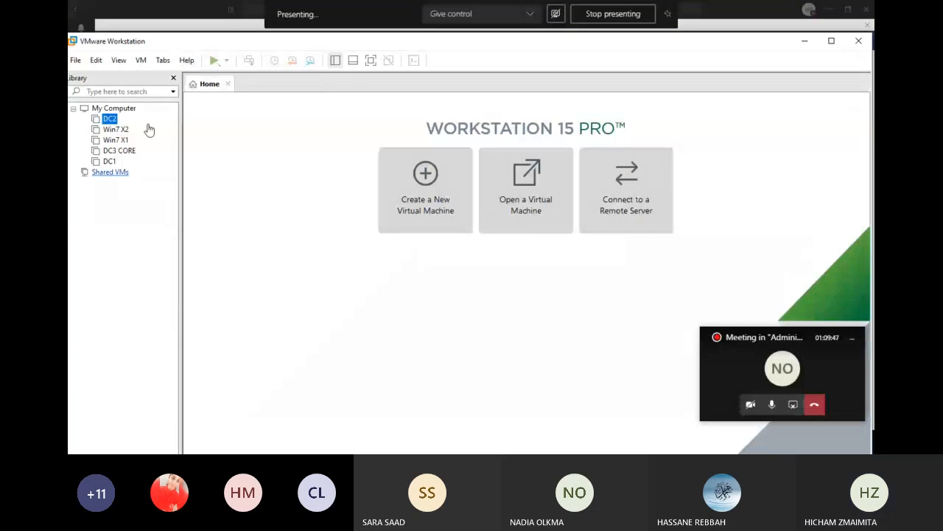
pyautogui.click(109, 119)
pyautogui.click(214, 60)
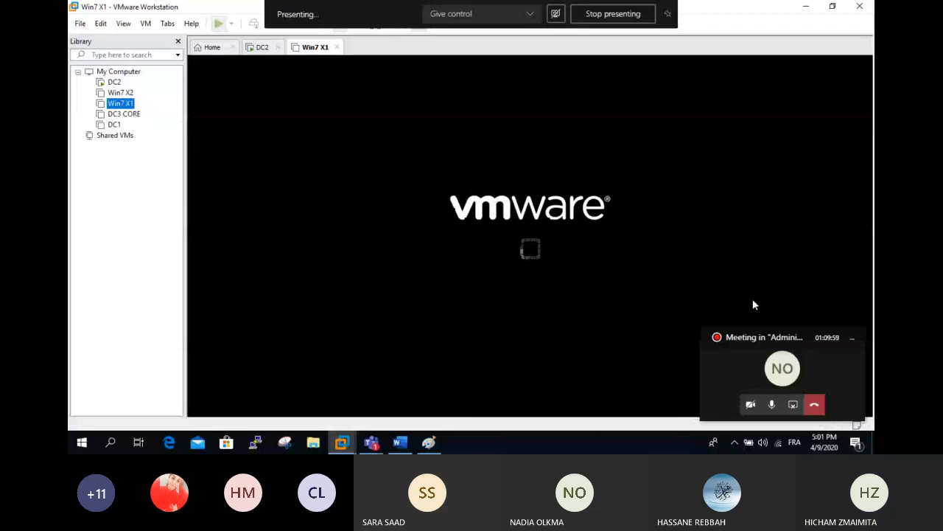
pyautogui.click(371, 442)
pyautogui.moveTo(402, 449)
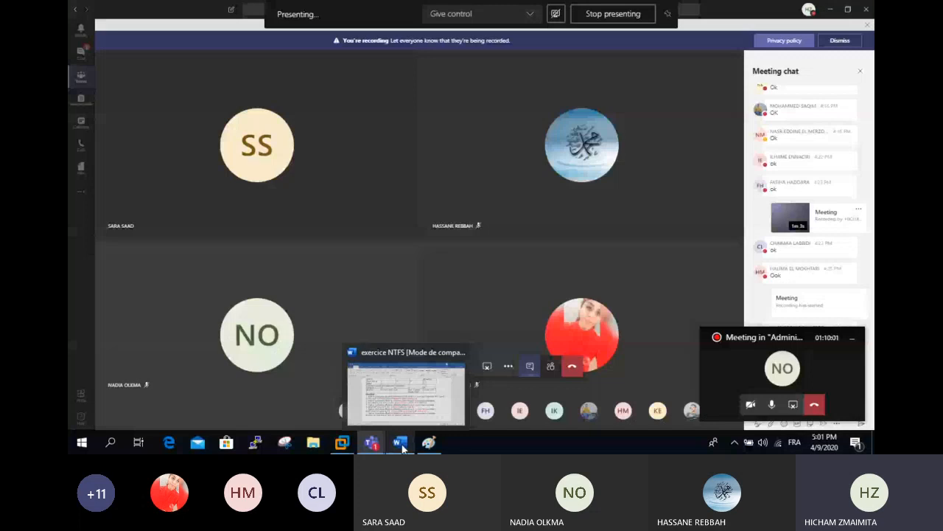
# - Bring up the 'exercice NTFS' Word document, then switch to the Paint permissions diagram
pyautogui.click(406, 394)
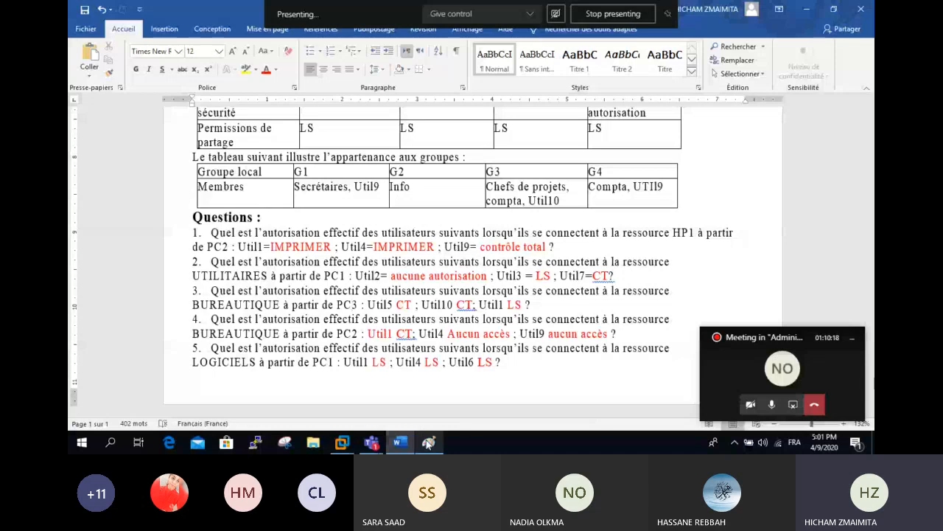
pyautogui.click(429, 442)
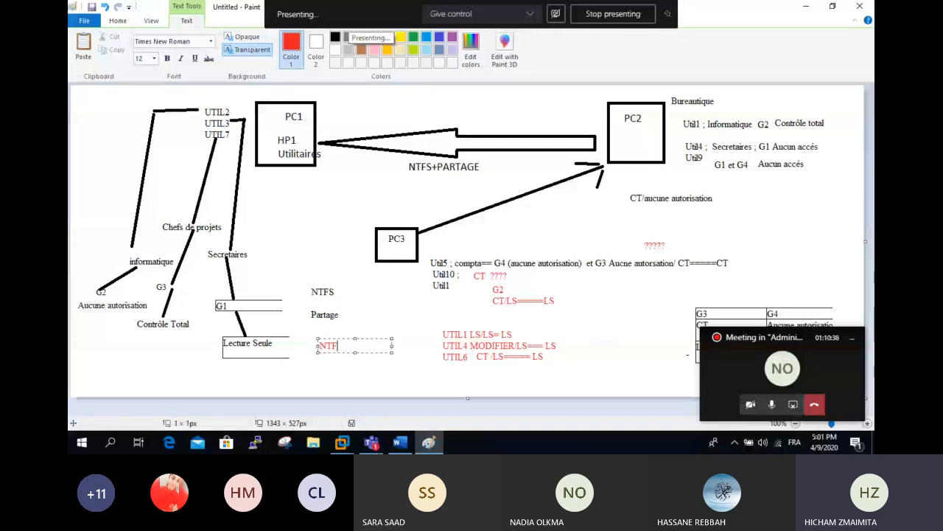
# - Type the red note 'NTFS = CT' / 'Partage = AUCUNE AUTORISATION' and widen its box to fit
pyautogui.write('S ')
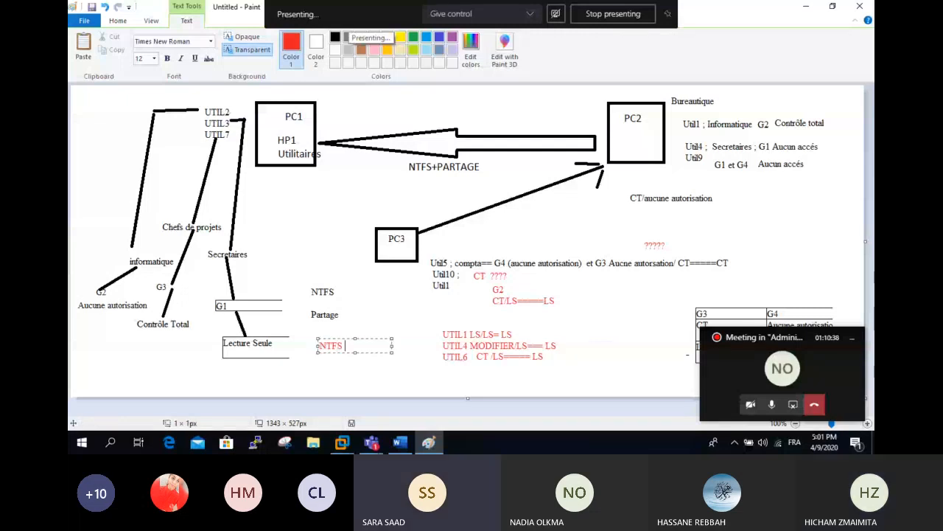
pyautogui.write('=')
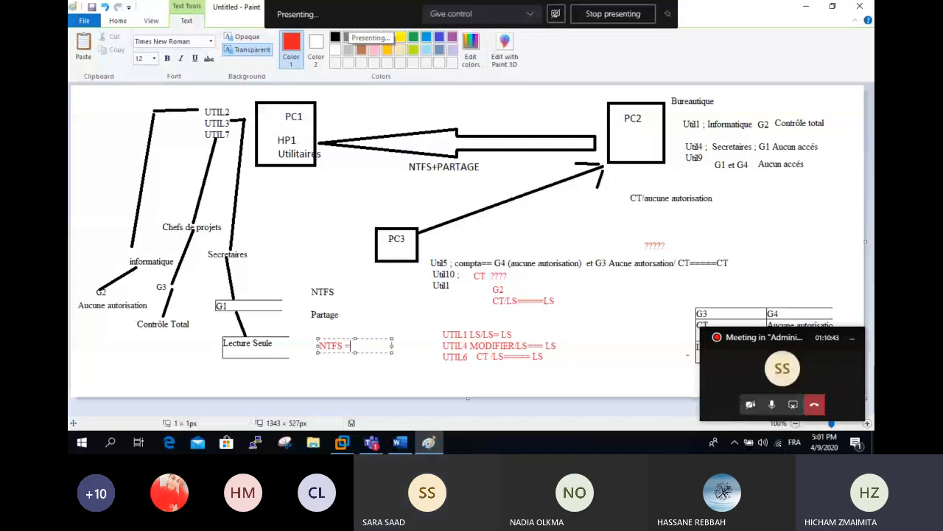
pyautogui.write('CT')
pyautogui.press('Return')
pyautogui.write('Partage =')
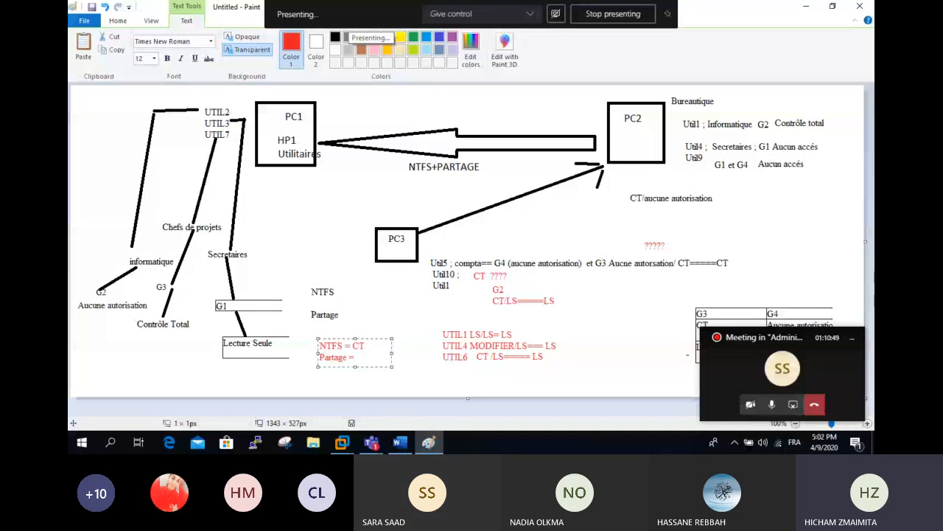
pyautogui.write('AUCUNE AUTORISATION')
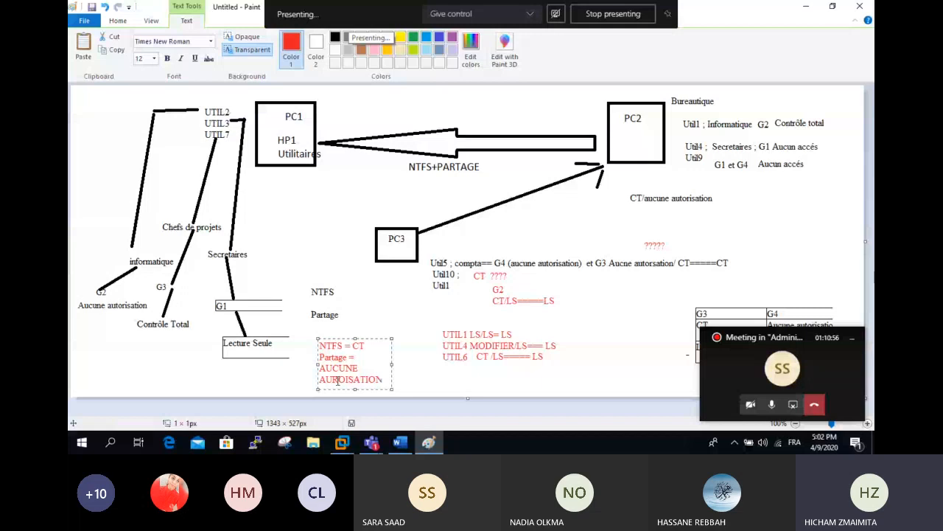
pyautogui.moveTo(392, 364); pyautogui.dragTo(441, 364)
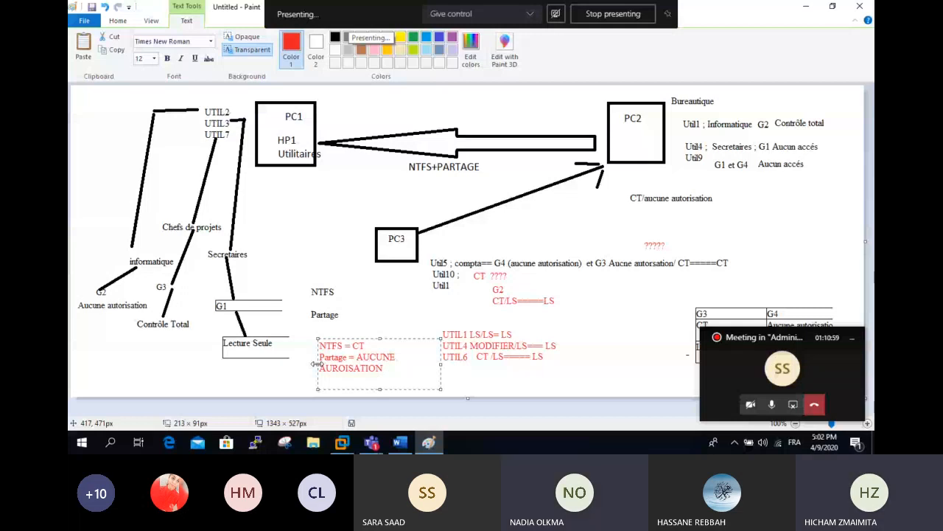
pyautogui.moveTo(317, 364); pyautogui.dragTo(283, 361)
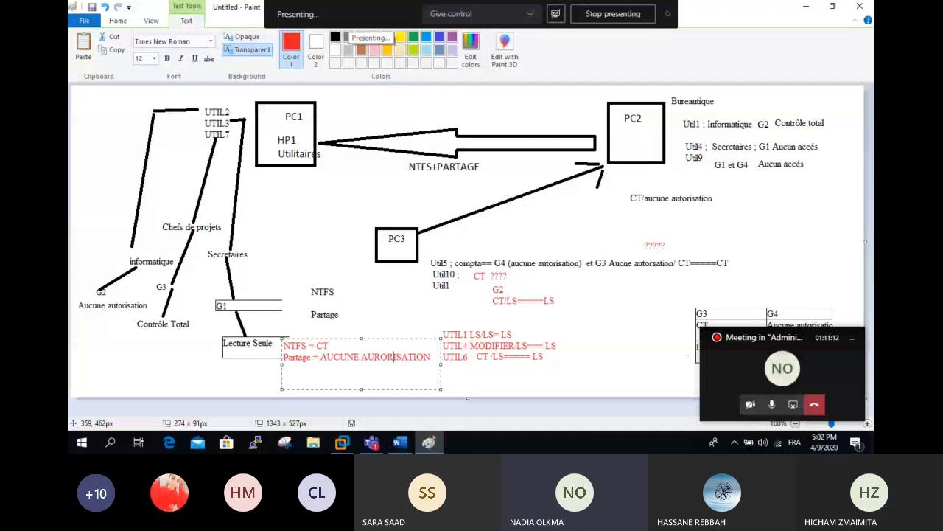
# - Fix the 'AURORISATION' typo, review the note's values, and commit the note onto the diagram
pyautogui.press('BackSpace')
pyautogui.write('T')
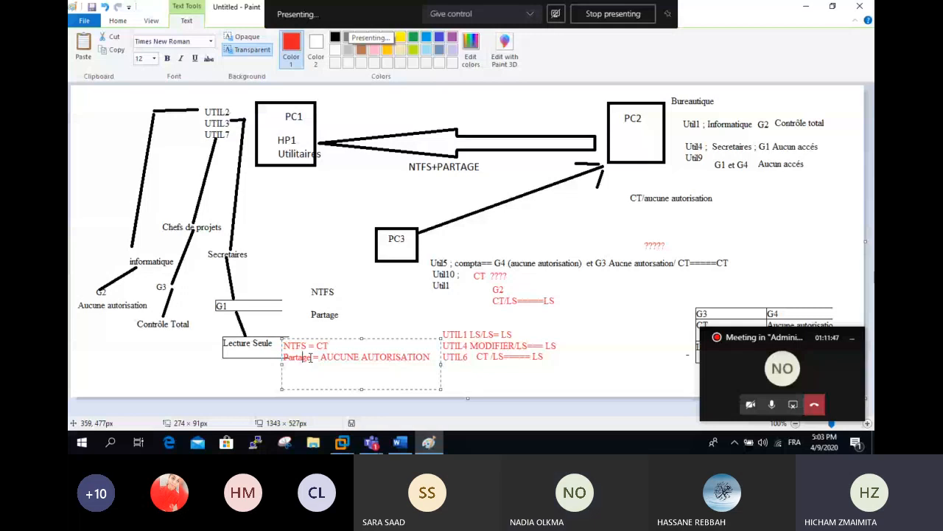
pyautogui.moveTo(430, 357); pyautogui.dragTo(326, 357)
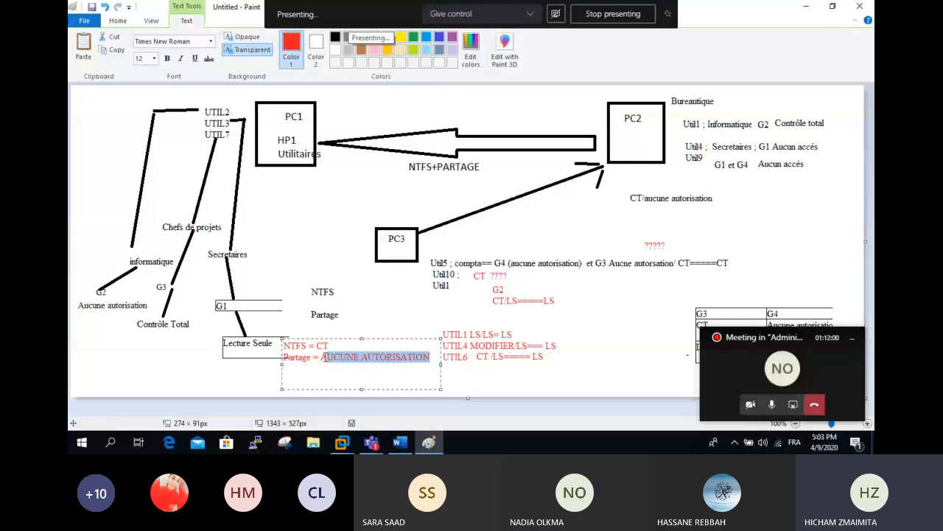
pyautogui.moveTo(326, 357); pyautogui.dragTo(323, 362)
pyautogui.moveTo(328, 346); pyautogui.dragTo(298, 345)
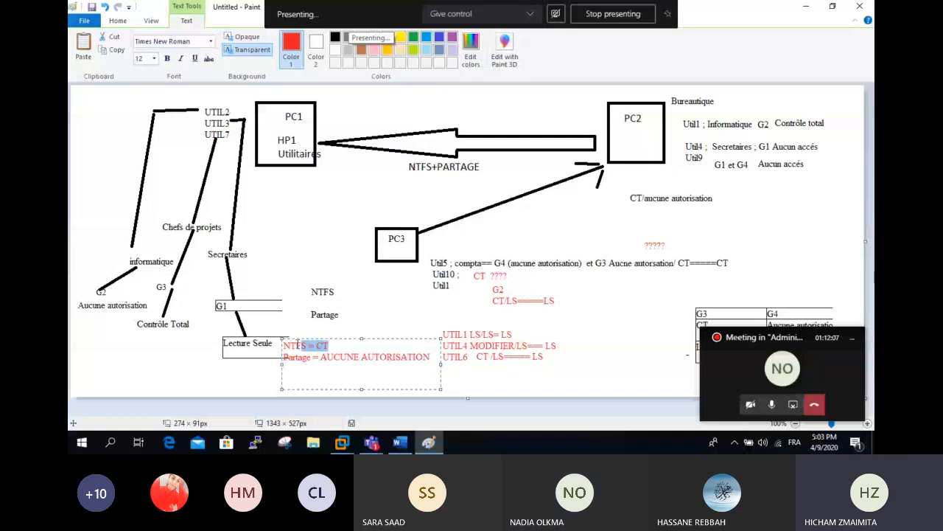
pyautogui.doubleClick(319, 346)
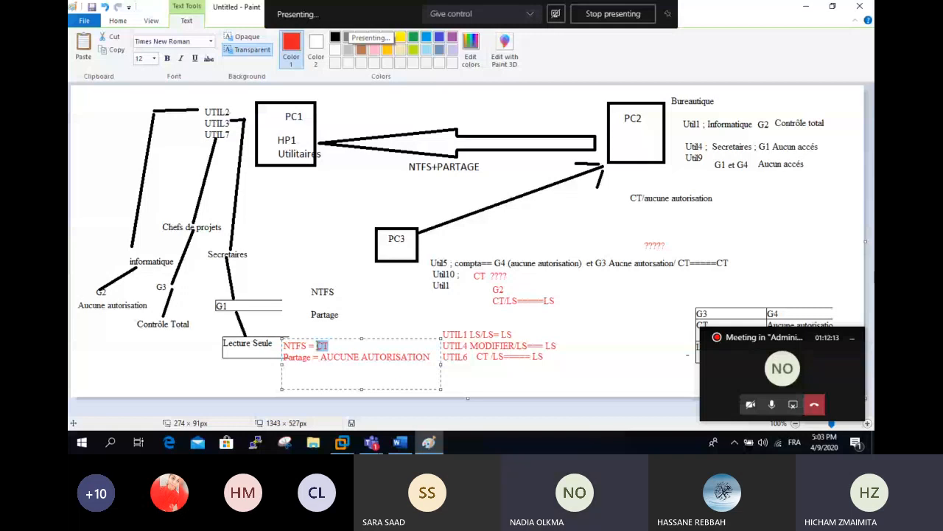
pyautogui.click(567, 362)
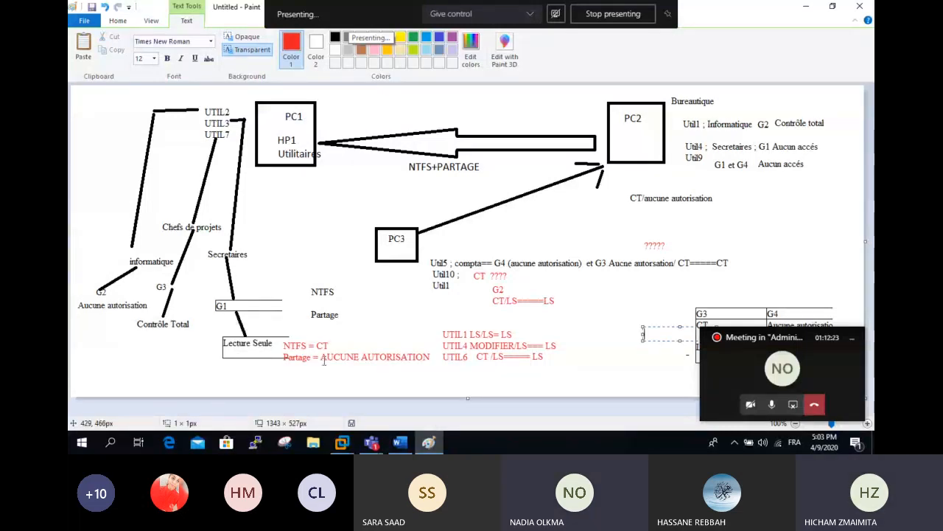
# - Finish the first note and discard an empty text box started beside NTFS = CT
pyautogui.click(404, 361)
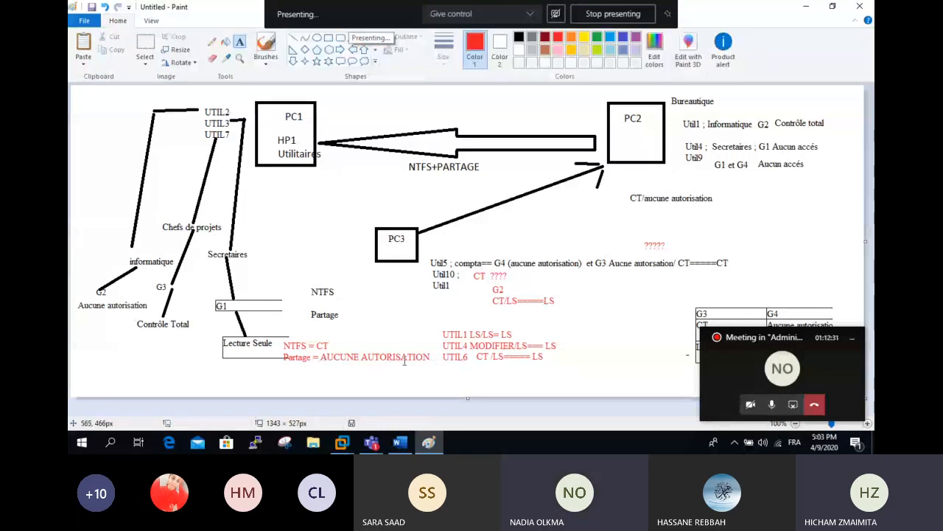
pyautogui.click(329, 338)
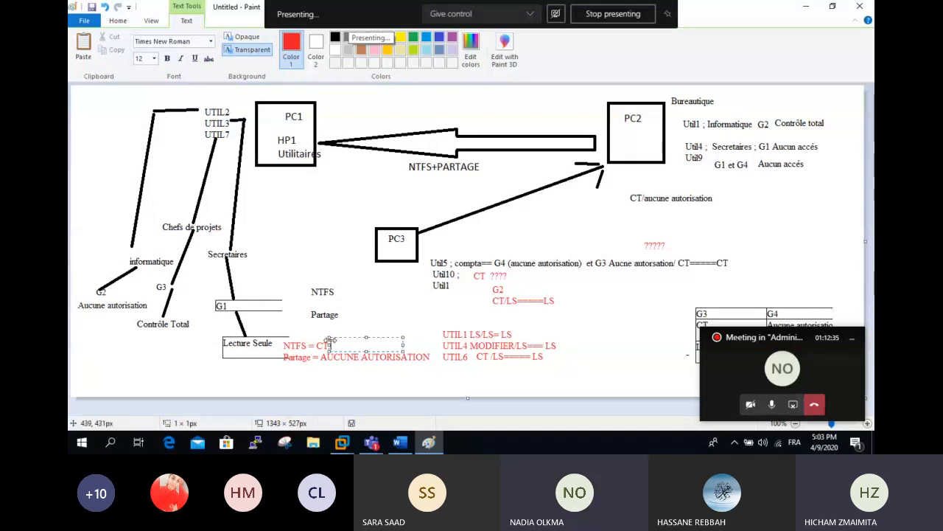
pyautogui.click(341, 393)
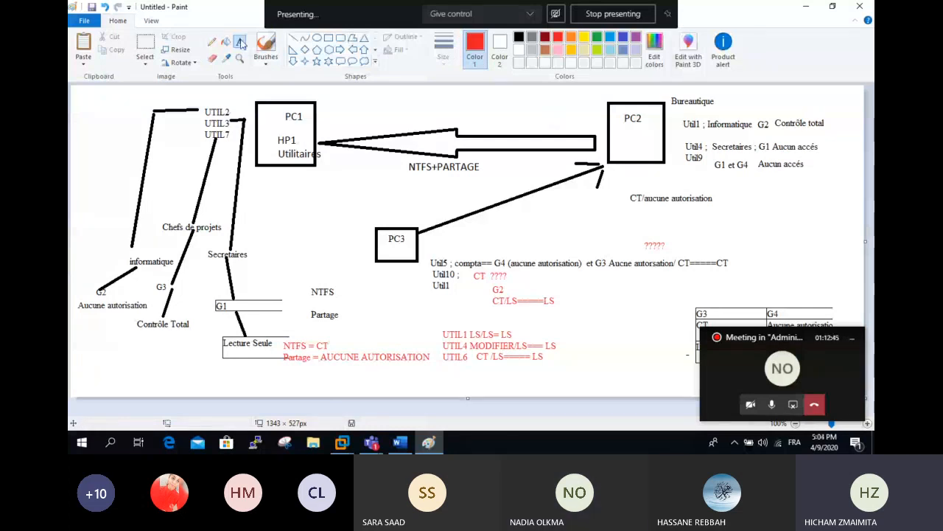
# - Add a red note 'NTFS= Aucune autorisation' / 'Partage= CT' below the Partage line
pyautogui.click(293, 369)
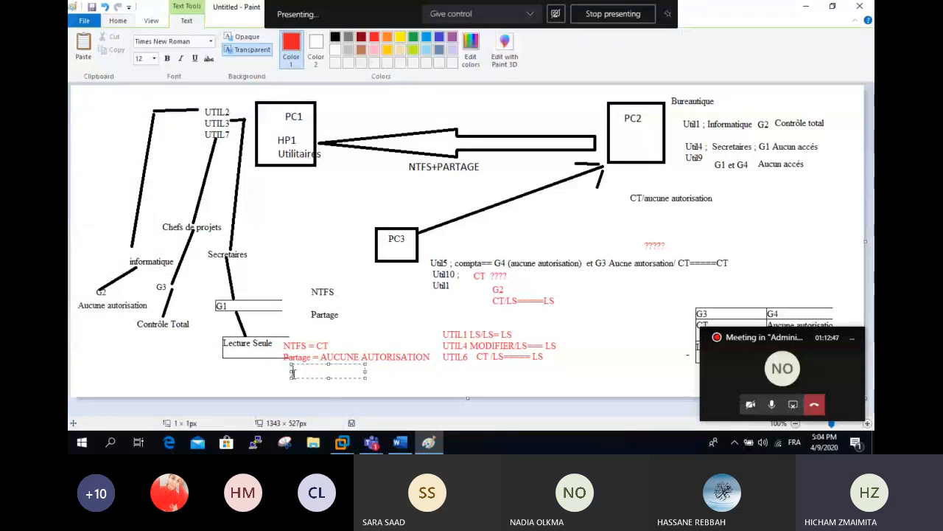
pyautogui.write('NTFS= Aucune ')
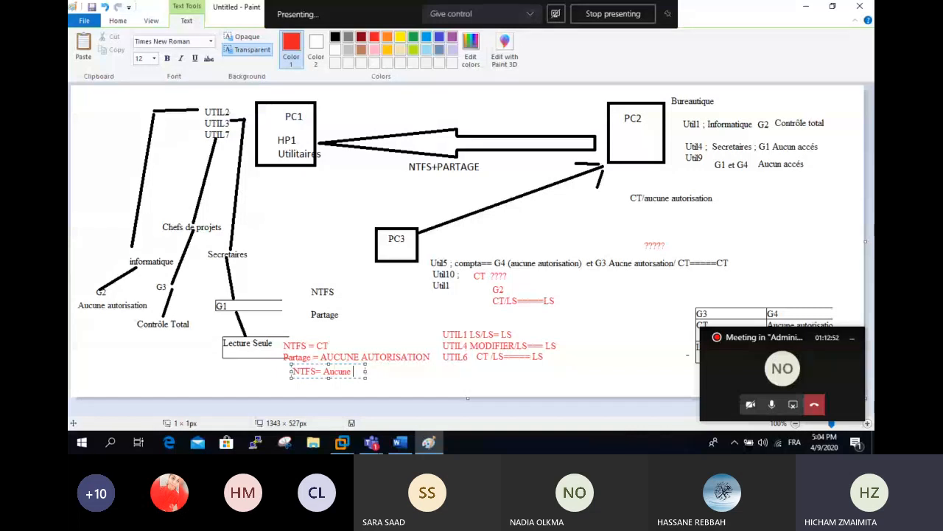
pyautogui.write('auto')
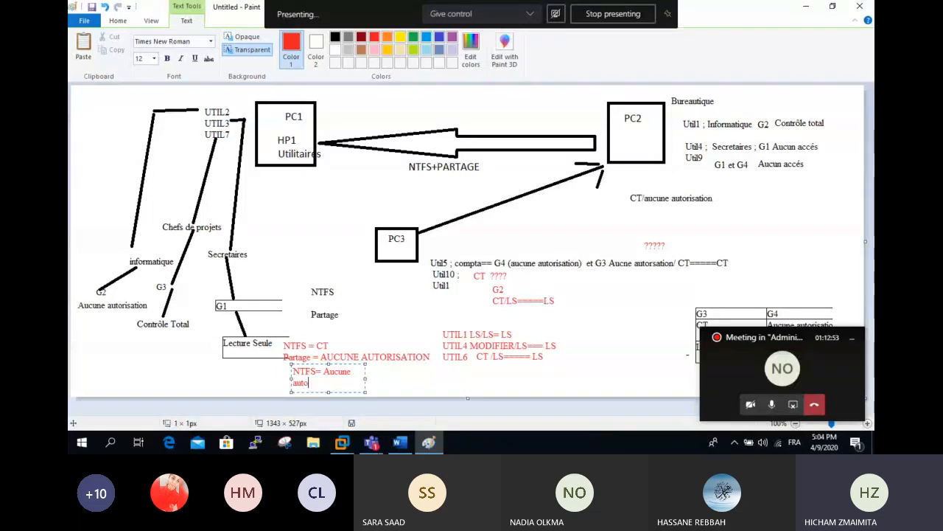
pyautogui.write('risat')
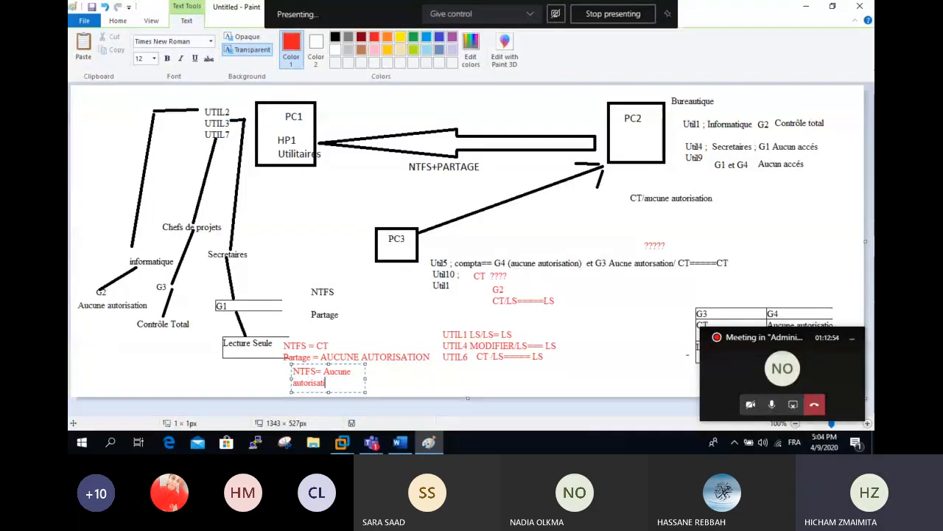
pyautogui.write('ion')
pyautogui.press('Return')
pyautogui.write('Partage= CT')
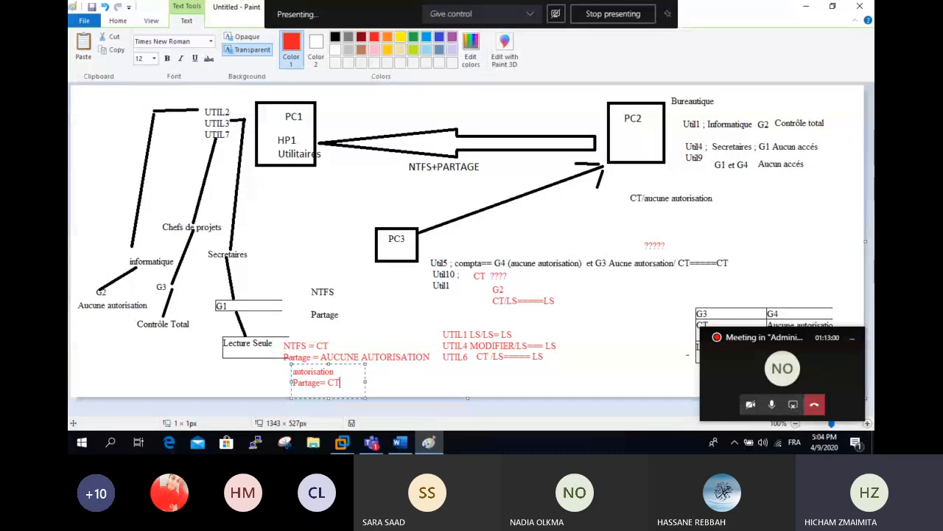
pyautogui.click(473, 382)
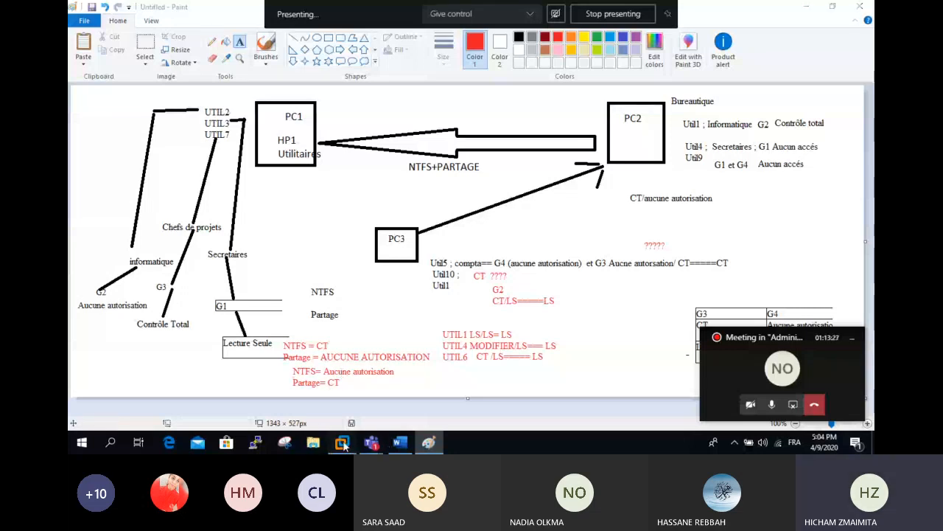
# - Dismiss the 'Cannot connect the virtual device' warning and switch to the DC2 machine
pyautogui.moveTo(342, 442)
pyautogui.click(366, 387)
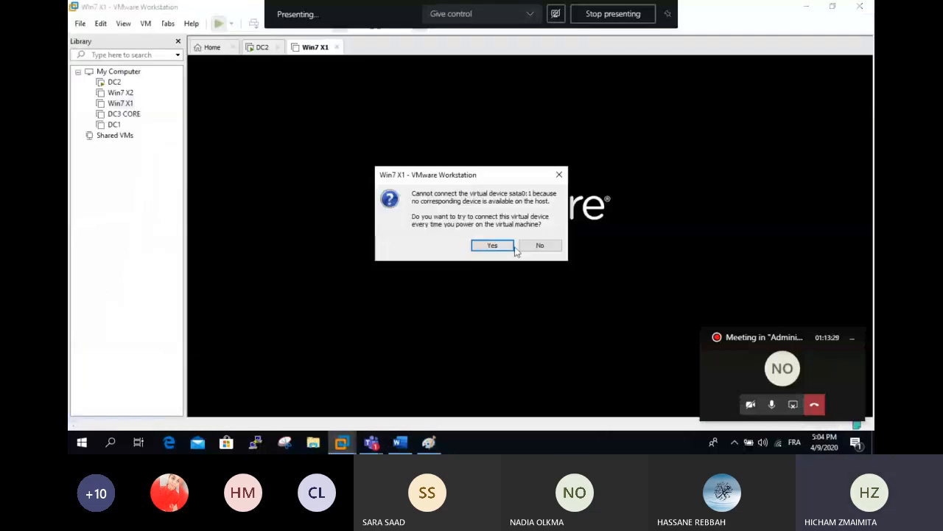
pyautogui.click(489, 244)
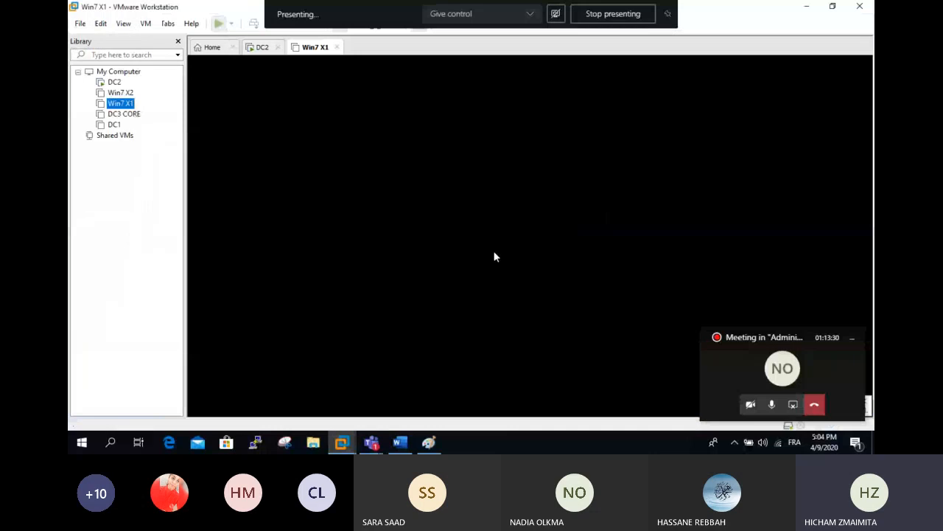
pyautogui.click(263, 47)
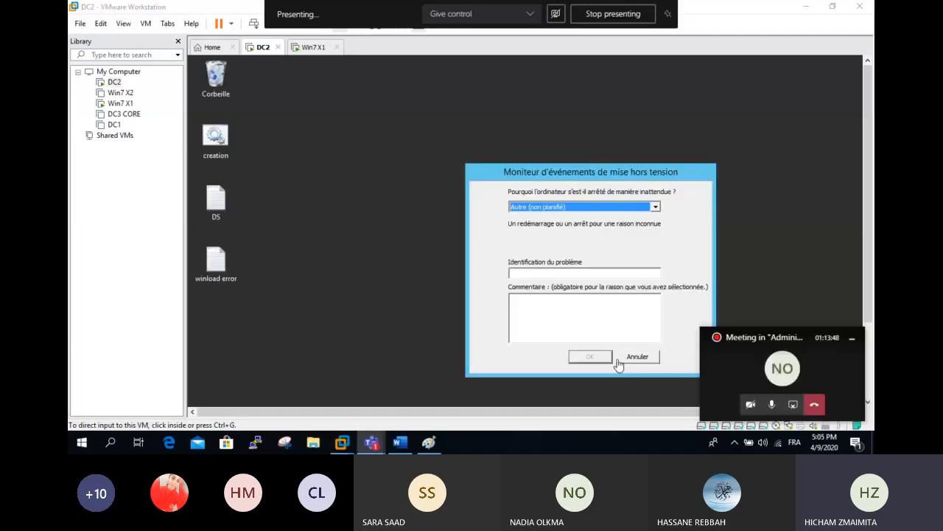
# - Cancel the Shutdown Event Tracker on DC2 and open drive E: in Explorer
pyautogui.click(638, 357)
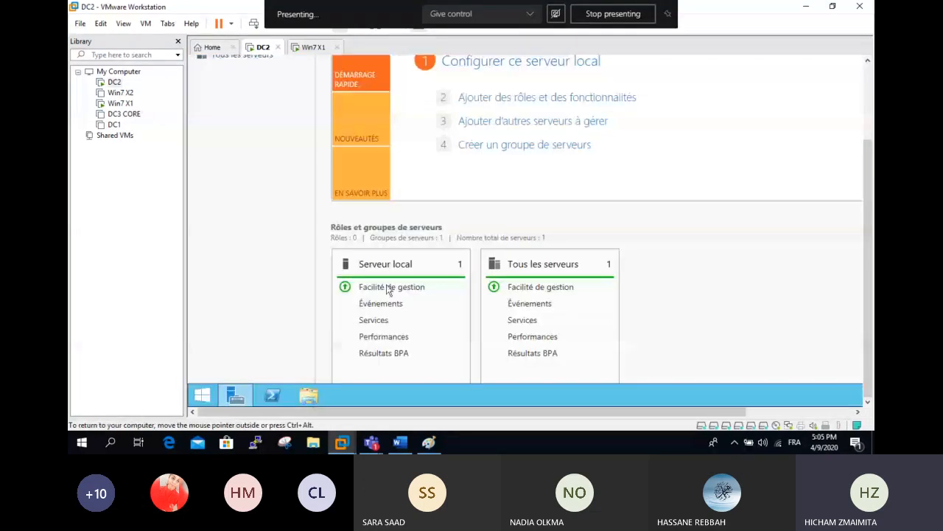
pyautogui.click(388, 289)
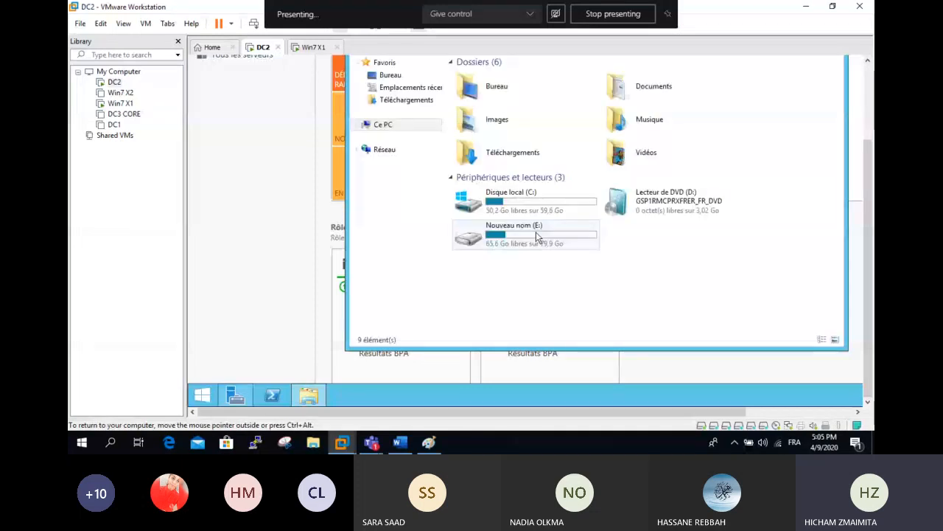
pyautogui.doubleClick(539, 237)
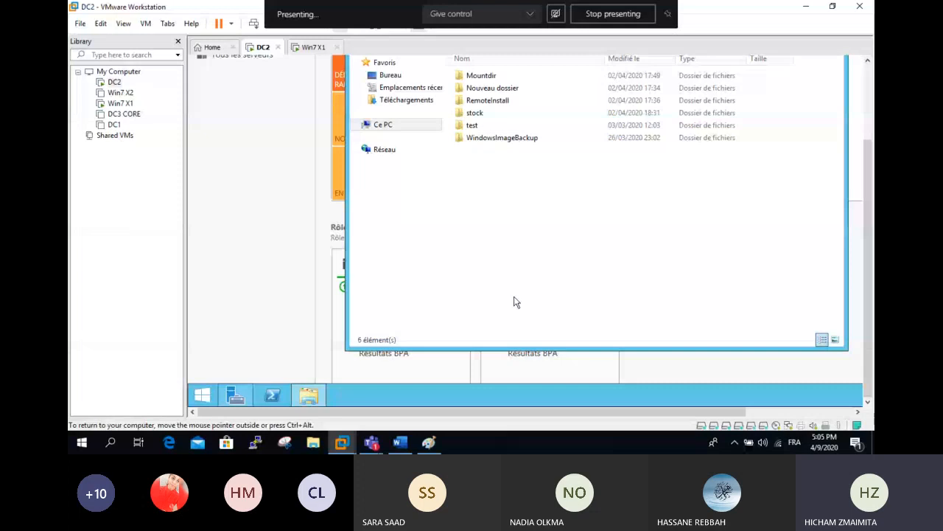
# - Create a new folder named D1 on E: and open its context menu
pyautogui.hotkey('ctrl', 'shift', 'n')
pyautogui.write('D1')
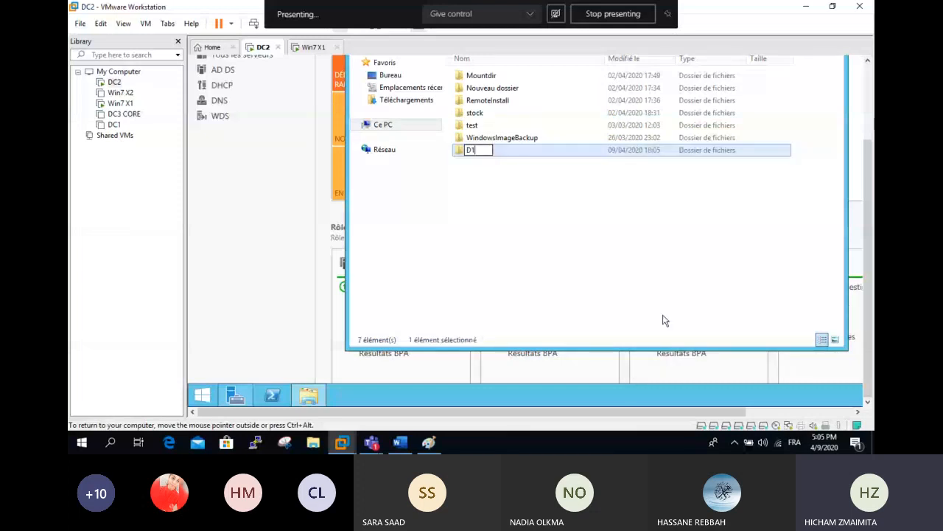
pyautogui.press('Return')
pyautogui.rightClick(471, 149)
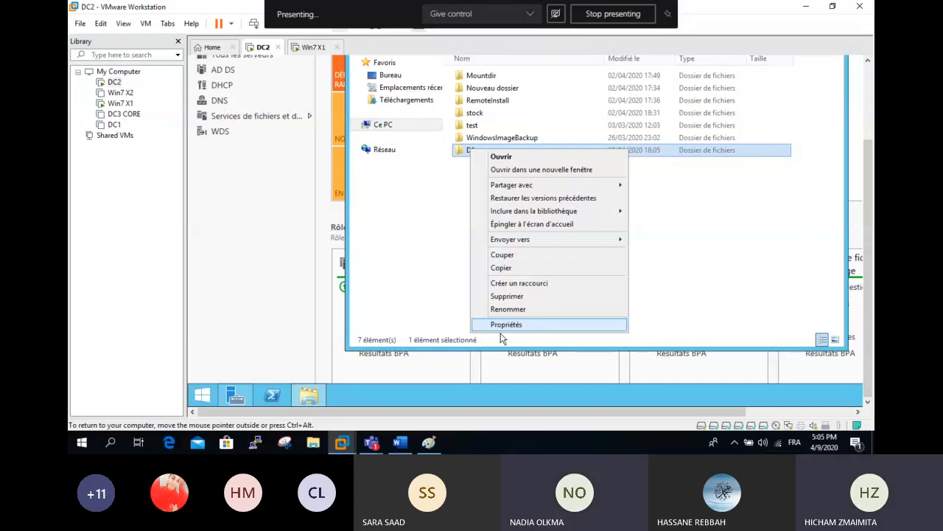
pyautogui.click(400, 442)
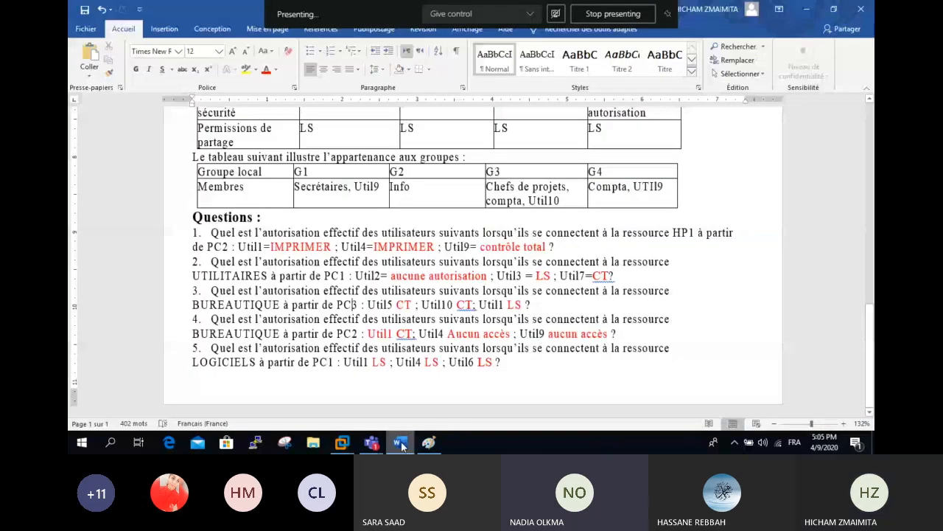
# - Cycle through Paint, Word and Win7 X1, then return to DC2 where D1's properties are open
pyautogui.click(429, 443)
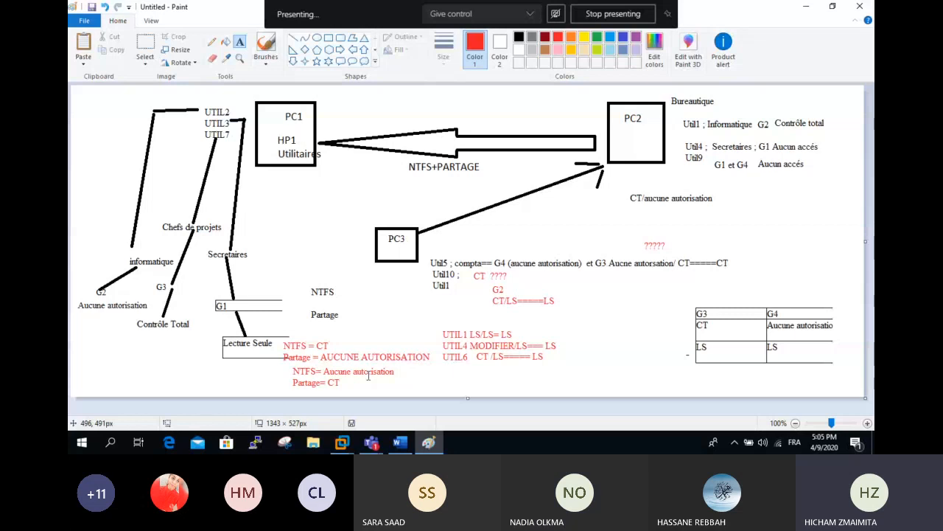
pyautogui.click(400, 442)
pyautogui.click(342, 443)
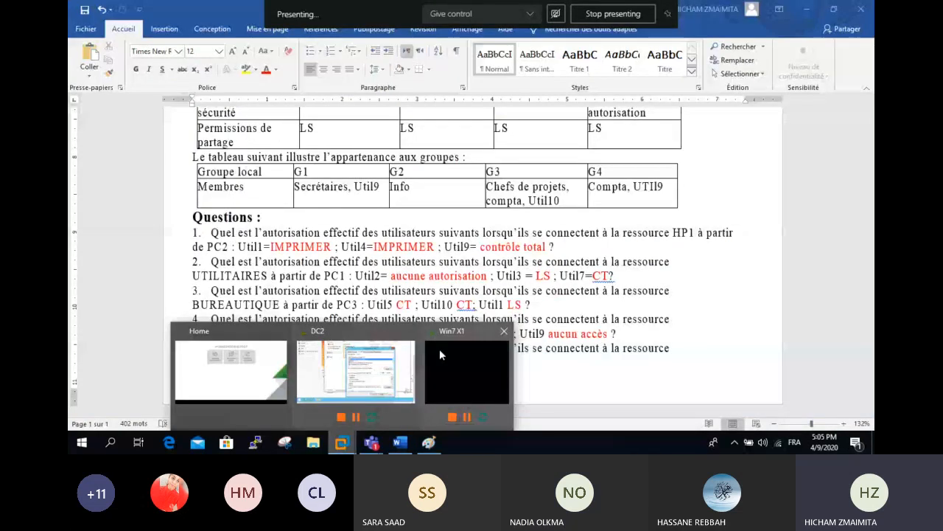
pyautogui.click(439, 354)
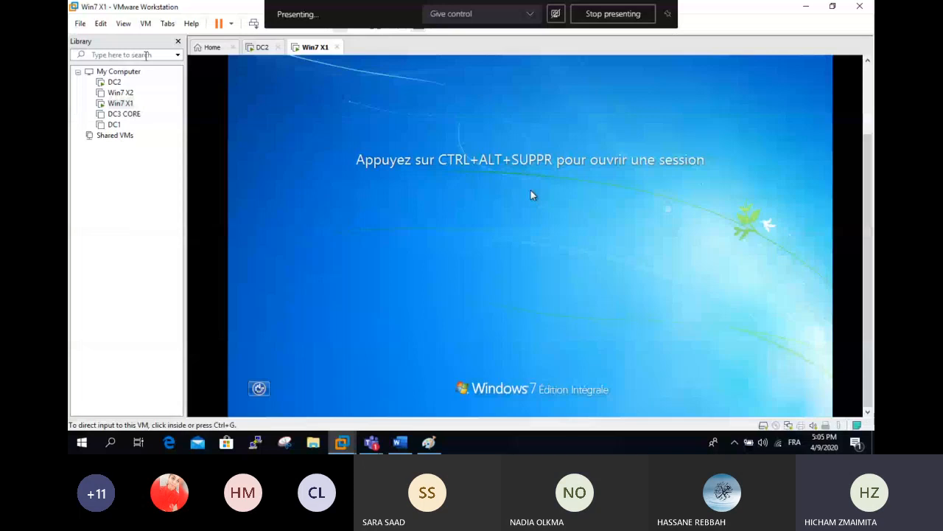
pyautogui.click(261, 48)
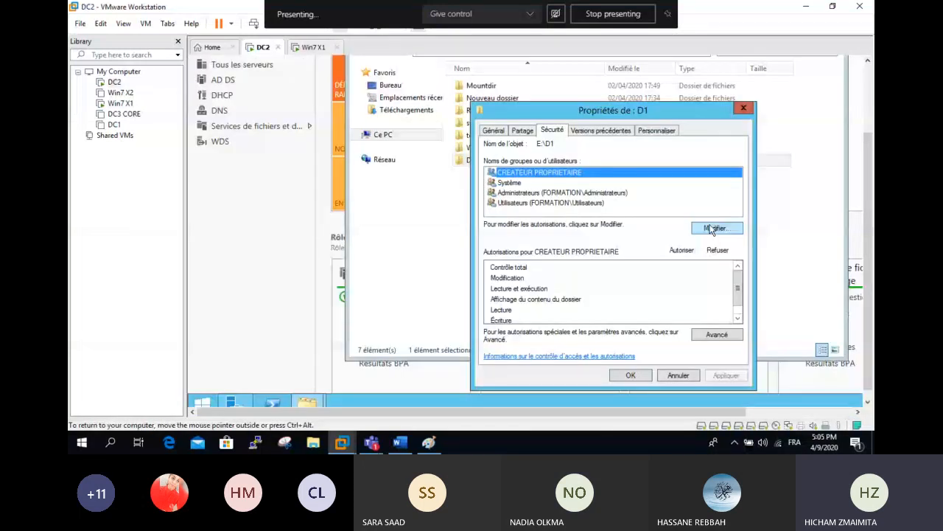
# - Edit D1's Sécurité permissions, browse accounts via Ajouter, and keep only Administrateurs
pyautogui.click(712, 229)
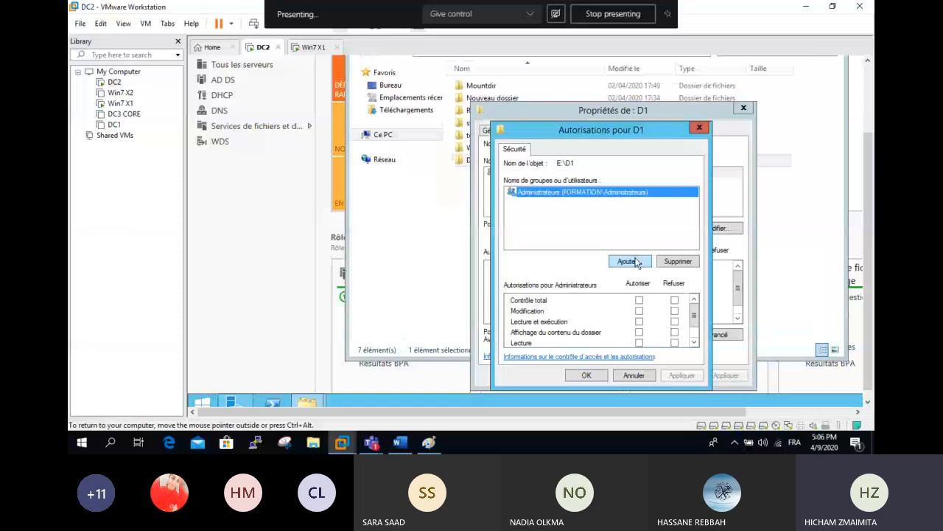
pyautogui.click(628, 262)
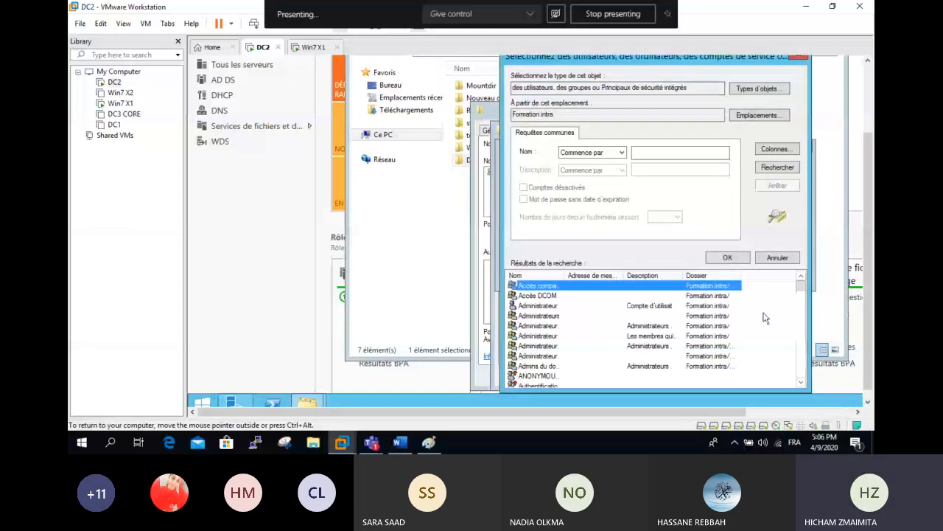
pyautogui.scroll(-5, 543, 307)
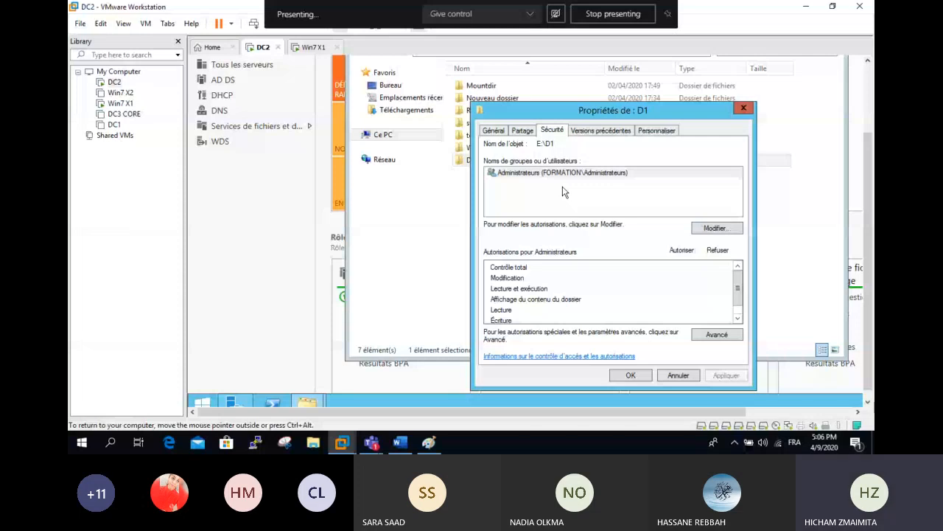
pyautogui.click(564, 173)
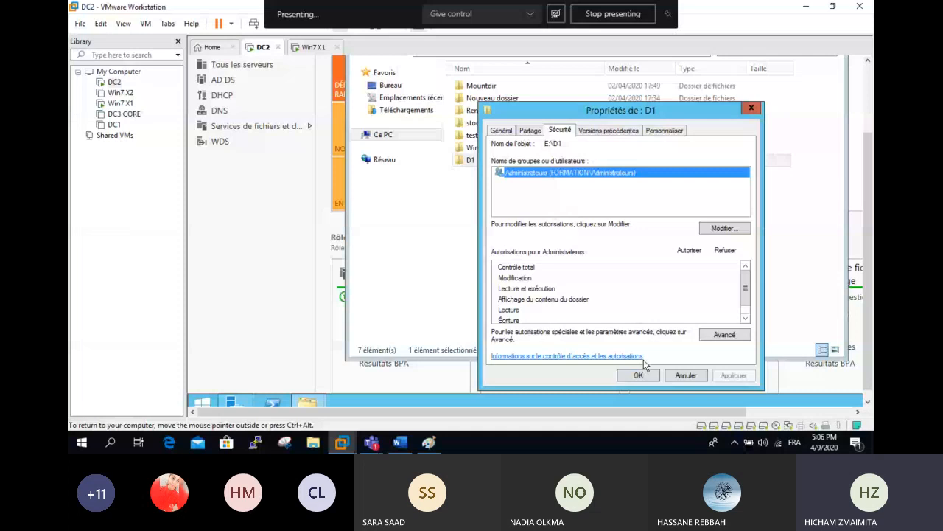
# - Enable advanced sharing for folder D1 and open its share permissions
pyautogui.click(530, 130)
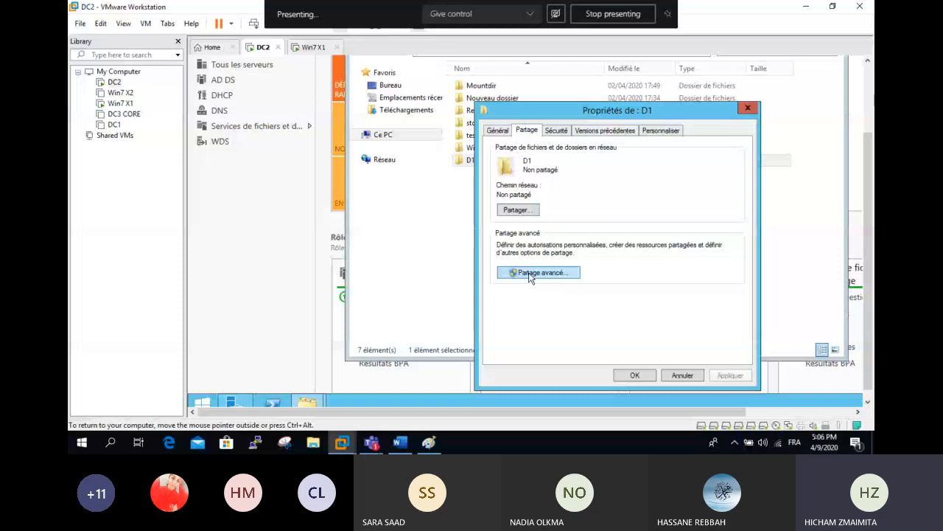
pyautogui.click(531, 274)
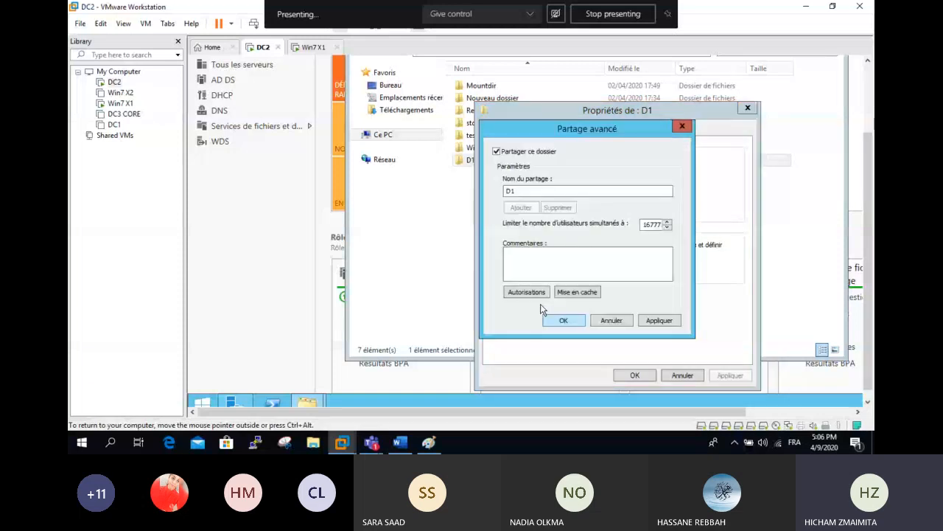
pyautogui.click(532, 296)
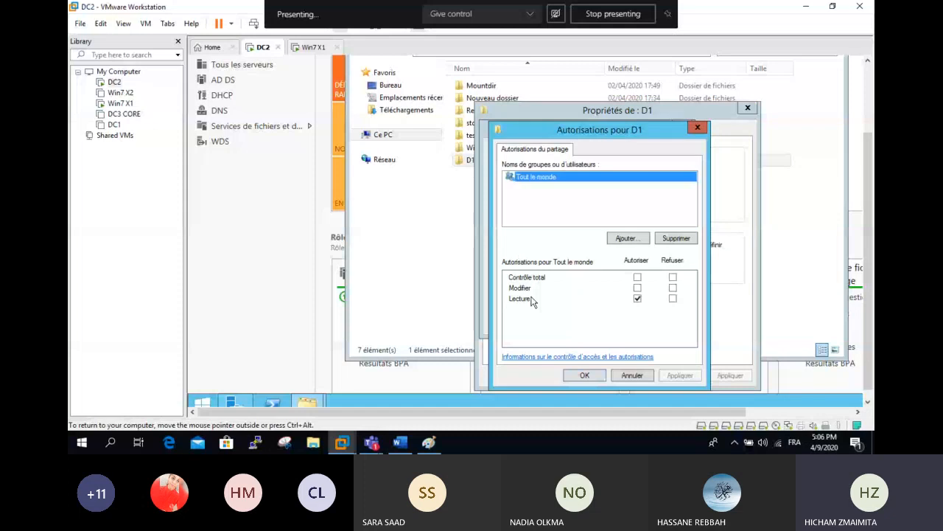
# - Add the domain user to D1's share with Contrôle total and apply all dialogs
pyautogui.click(628, 238)
pyautogui.click(776, 167)
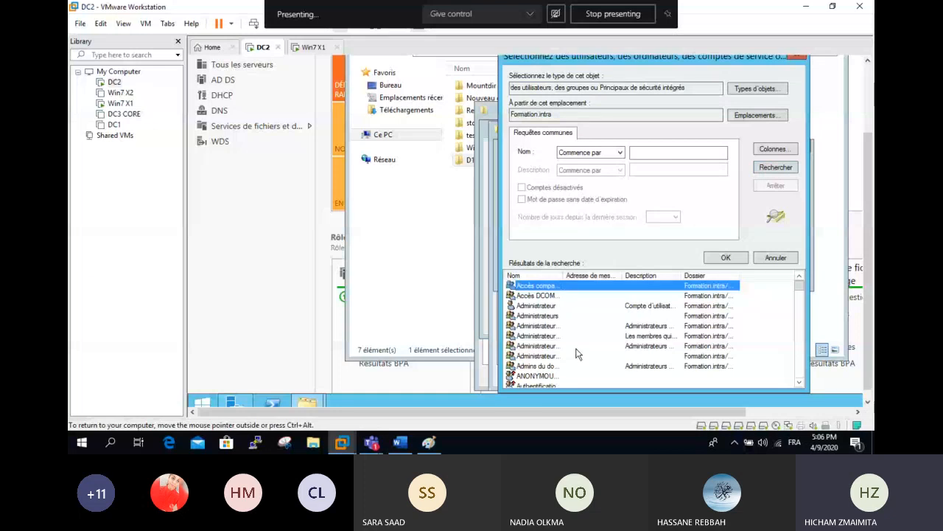
pyautogui.scroll(-5, 577, 354)
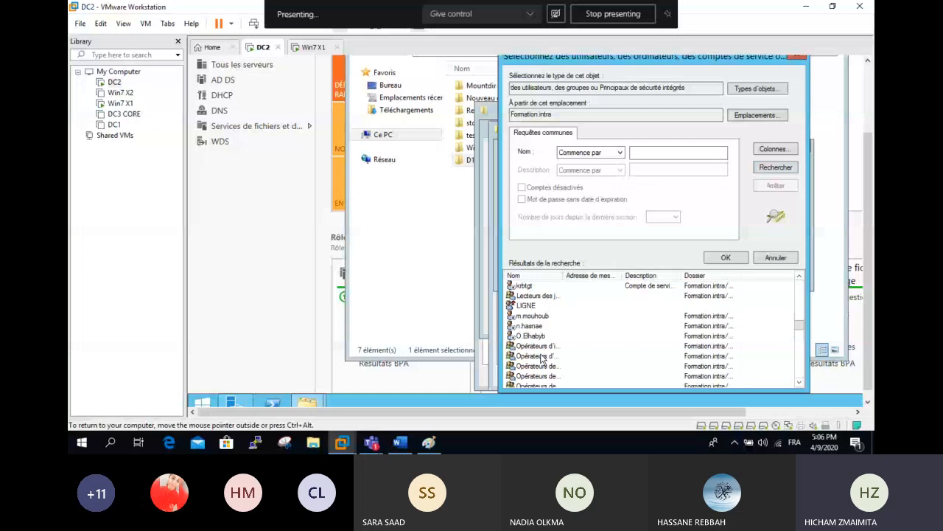
pyautogui.scroll(-5, 541, 359)
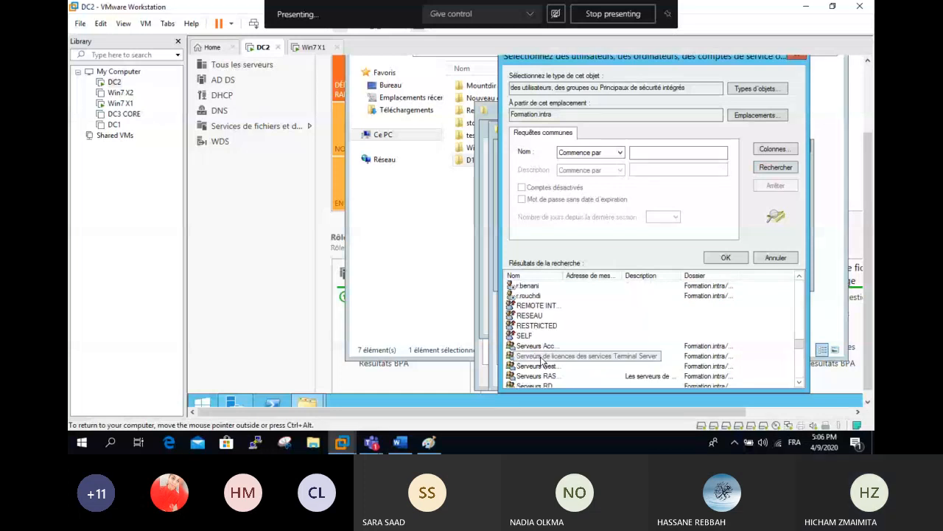
pyautogui.scroll(1, 542, 359)
pyautogui.click(529, 317)
pyautogui.click(726, 257)
pyautogui.click(728, 272)
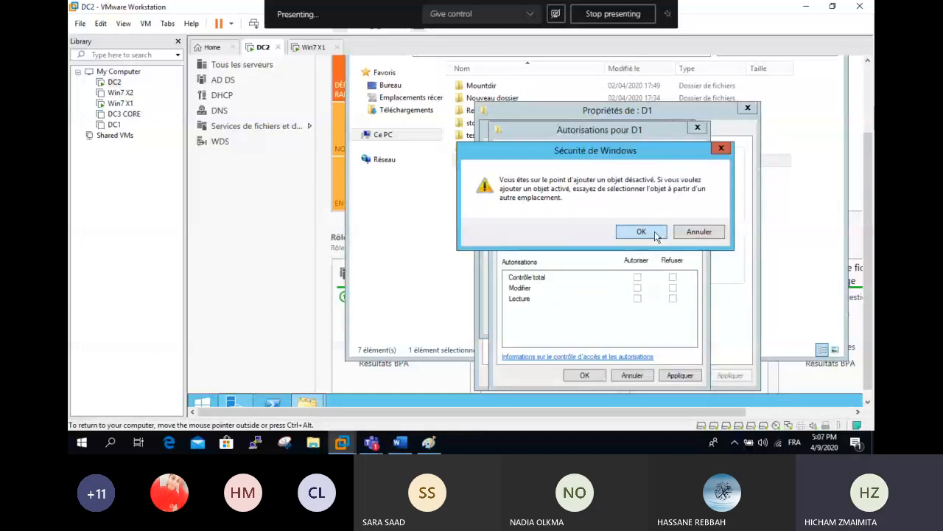
pyautogui.click(641, 231)
pyautogui.click(637, 278)
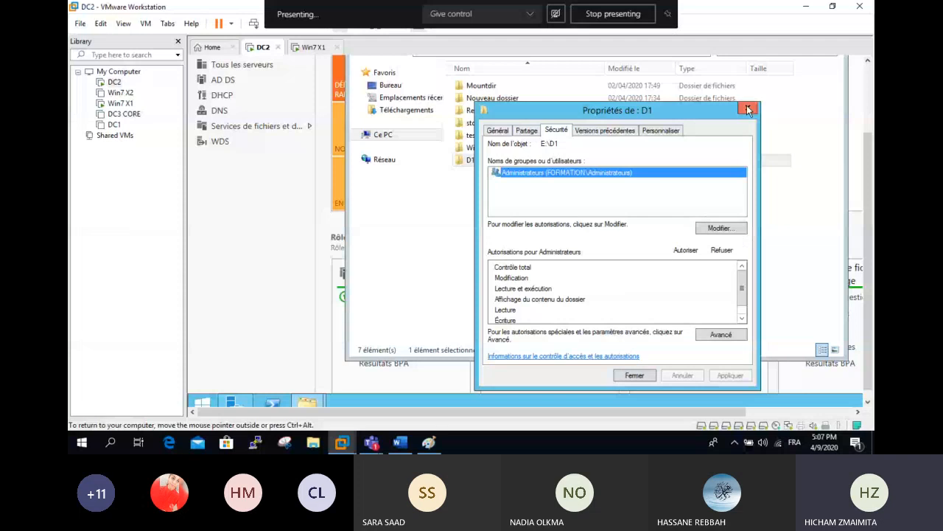
pyautogui.click(748, 108)
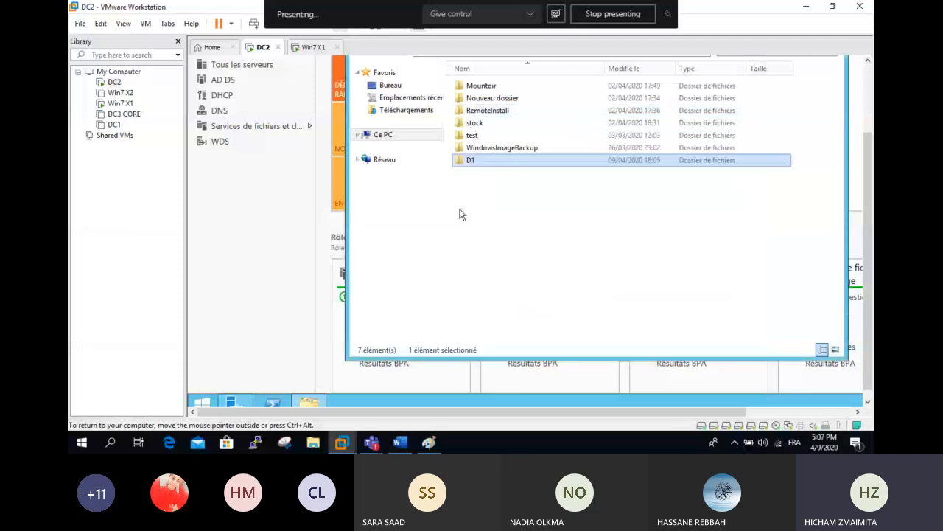
# - Close the File Explorer, Windows Deployment Services and Server Manager tools windows on DC2
pyautogui.click(816, 109)
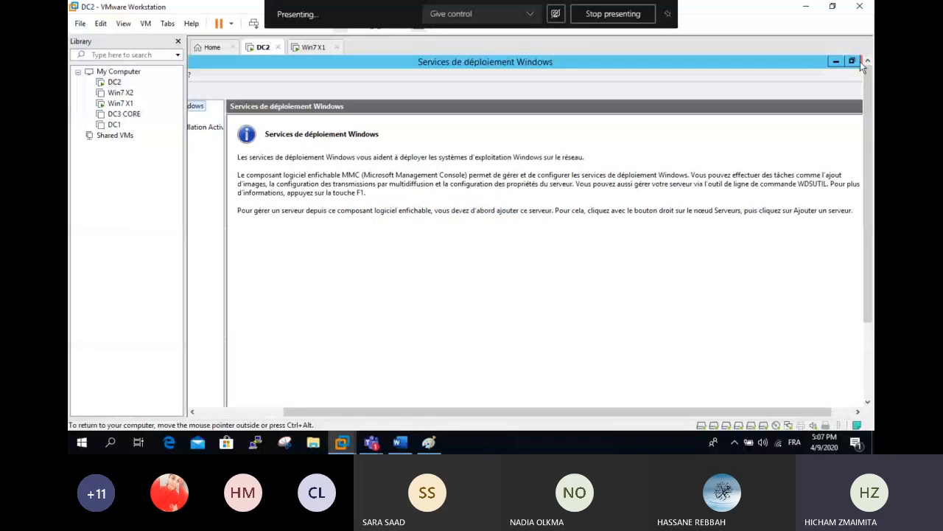
pyautogui.click(860, 61)
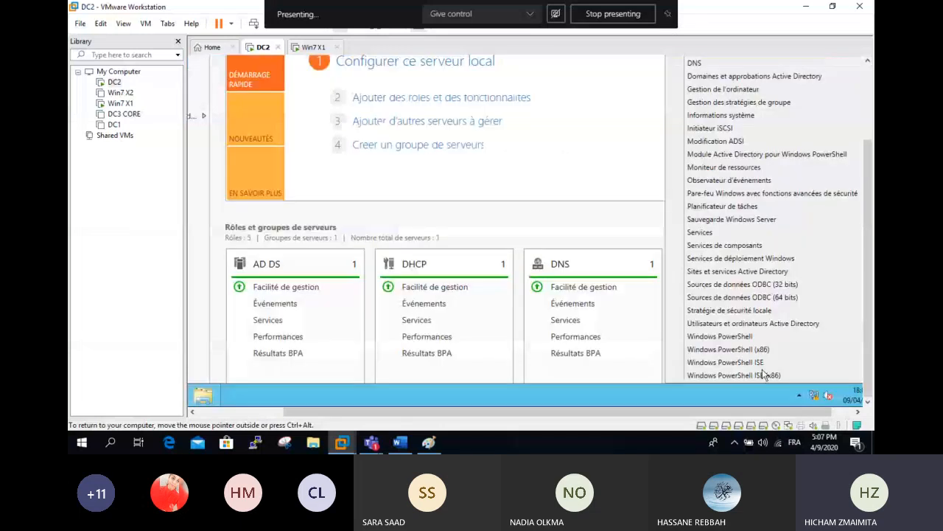
pyautogui.click(575, 177)
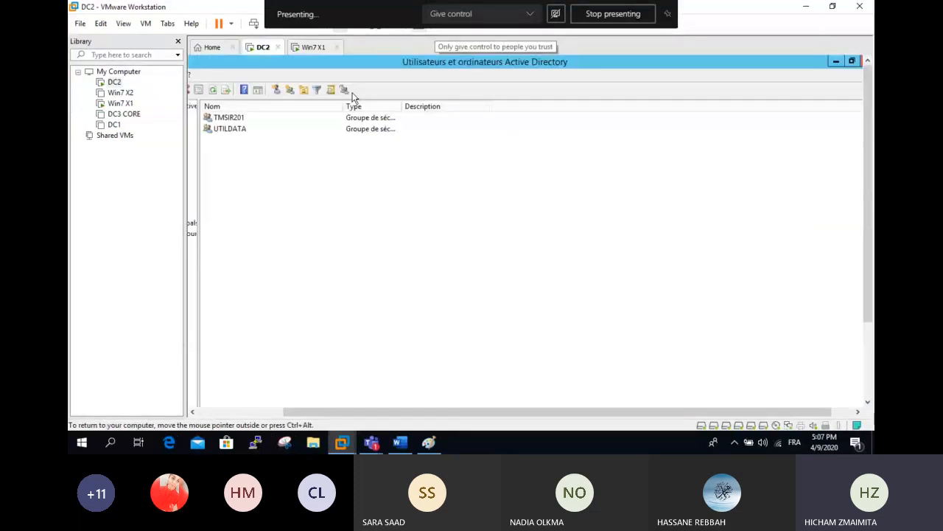
# - Restore the Active Directory window and enable the disabled domain user account with Activer le compte
pyautogui.moveTo(440, 63); pyautogui.dragTo(443, 82)
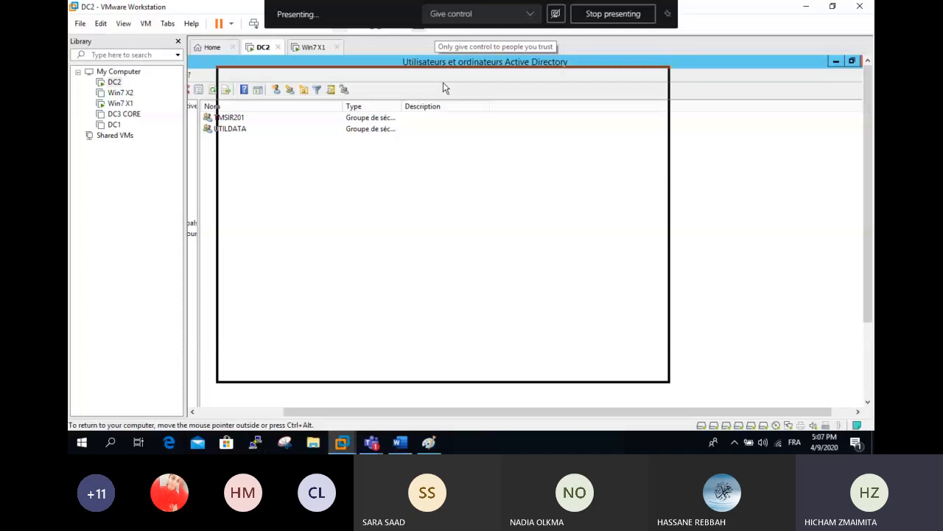
pyautogui.moveTo(443, 82); pyautogui.dragTo(443, 82)
pyautogui.click(361, 255)
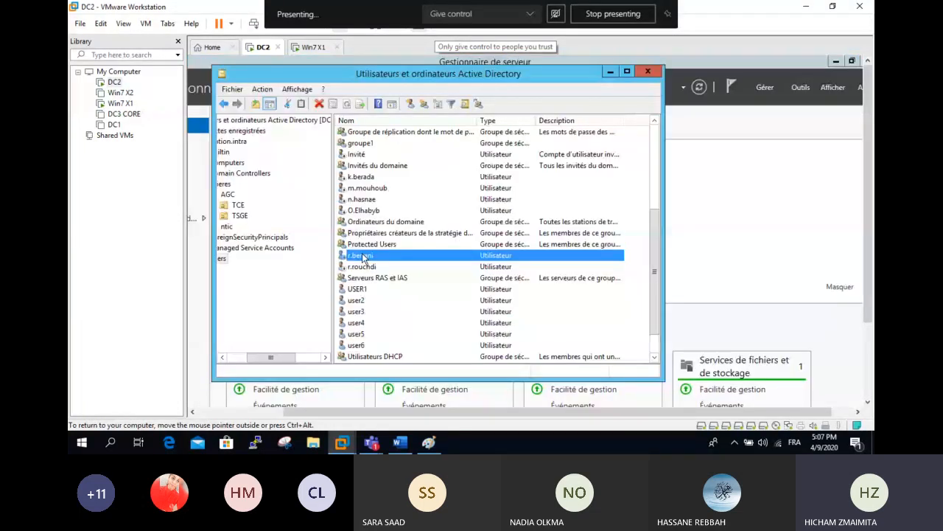
pyautogui.rightClick(362, 258)
pyautogui.click(402, 293)
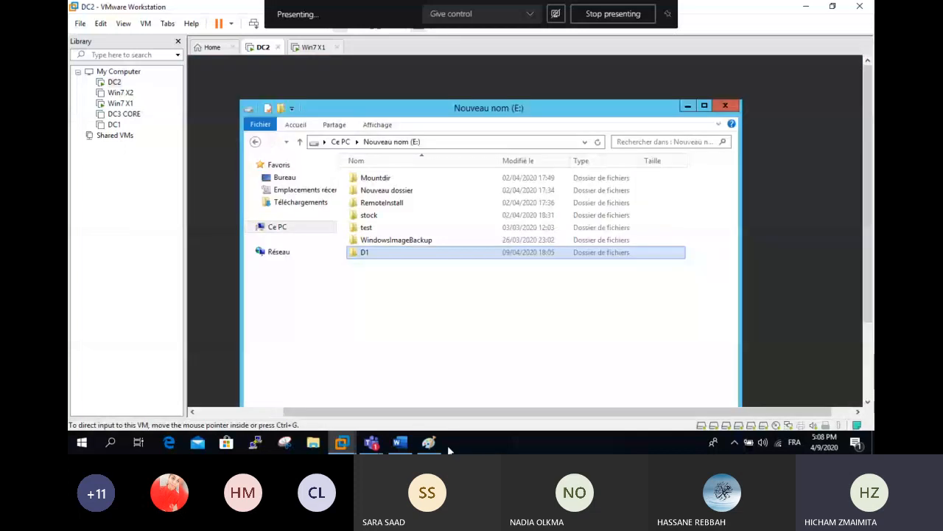
# - Log on to Win7 X1 via Ctrl+Alt+Del and Changer d'utilisateur with the re-enabled domain user's name and password
pyautogui.click(310, 48)
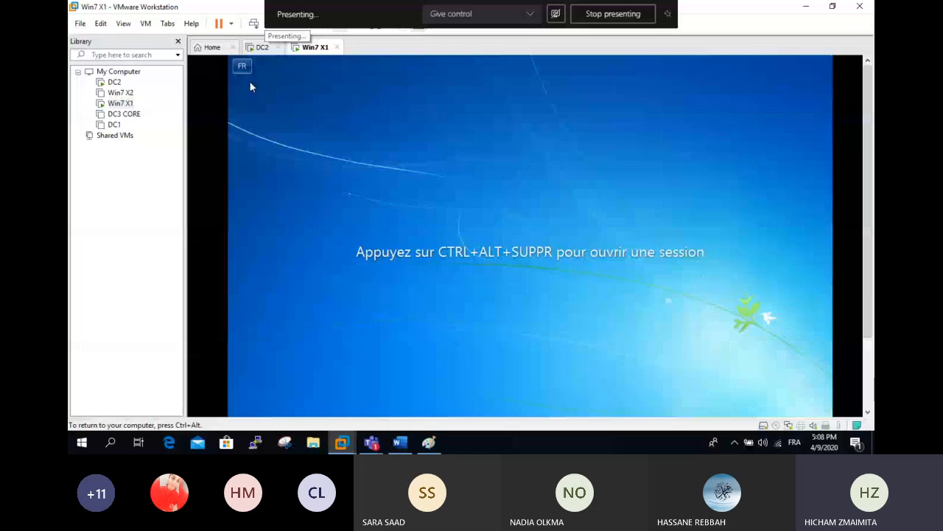
pyautogui.hotkey('ctrl', 'alt')
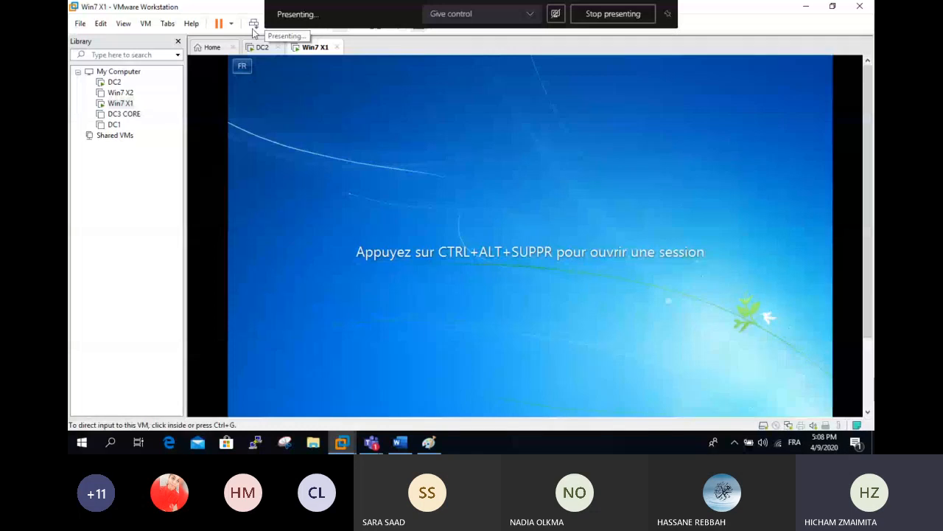
pyautogui.click(253, 25)
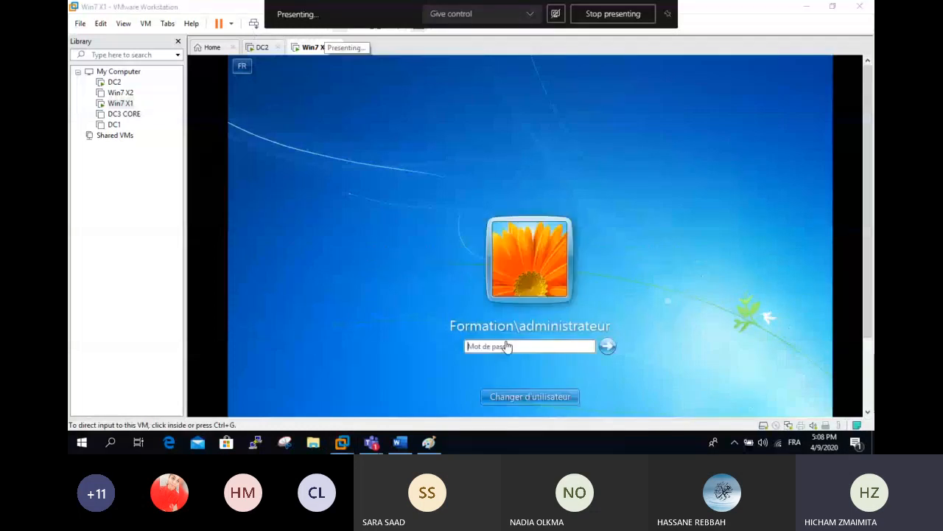
pyautogui.click(532, 395)
pyautogui.click(574, 324)
pyautogui.click(536, 310)
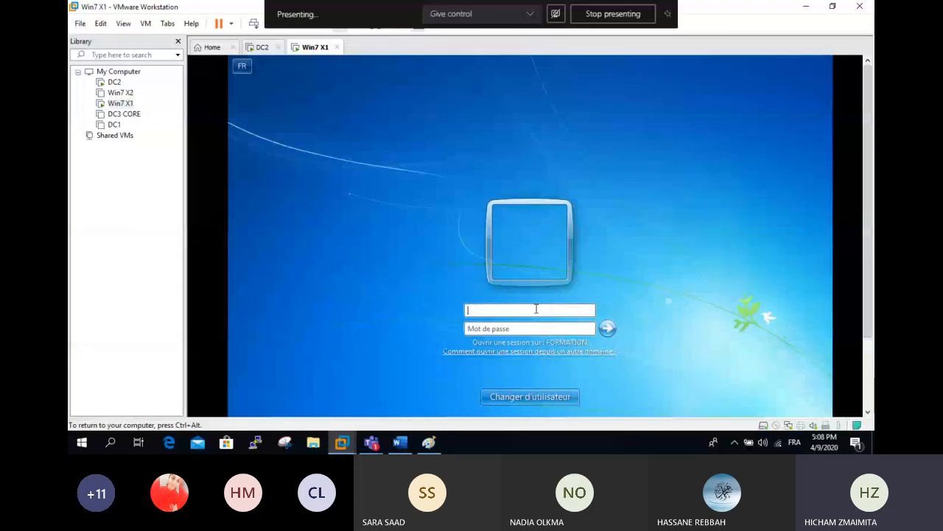
pyautogui.press('Tab')
pyautogui.write('•••••••••')
pyautogui.press('Return')
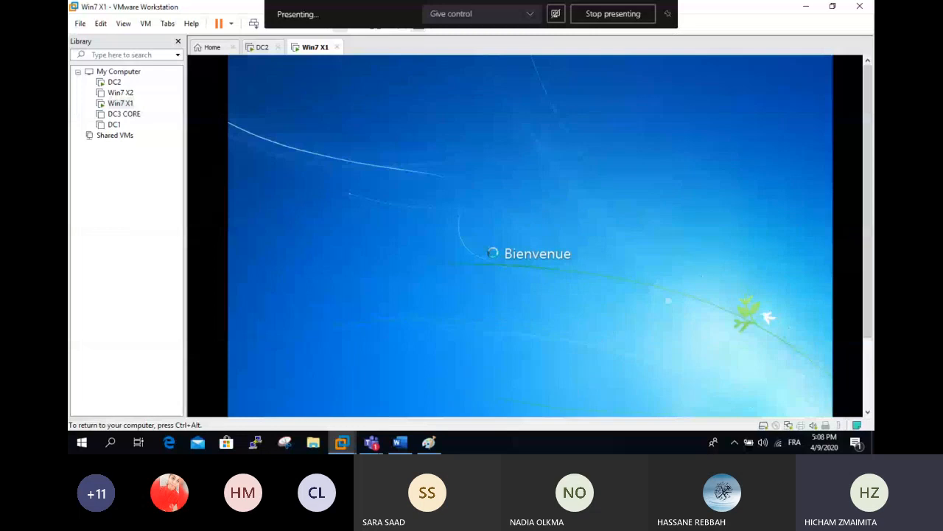
pyautogui.hotkey('ctrl', 'alt')
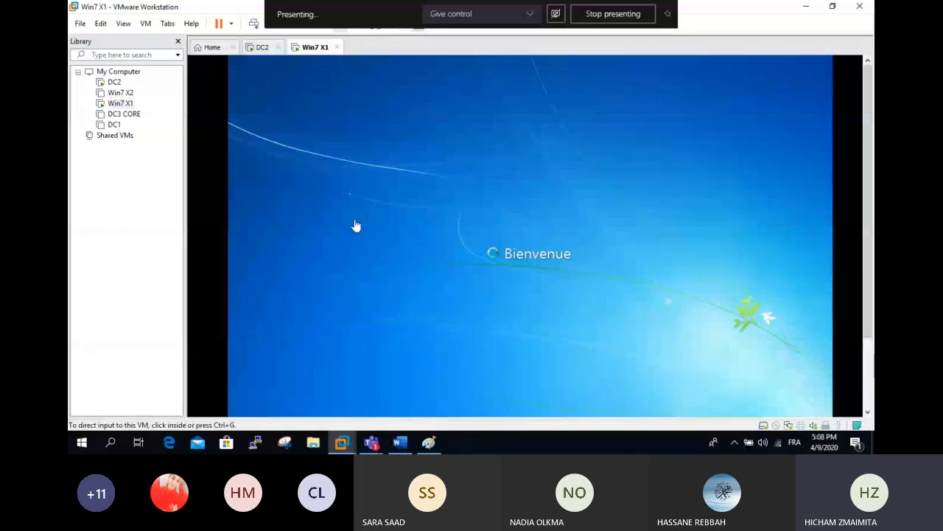
# - Wait on the Bienvenue screen, toggling full screen on and off, until the Win7 X1 desktop loads
pyautogui.click(372, 442)
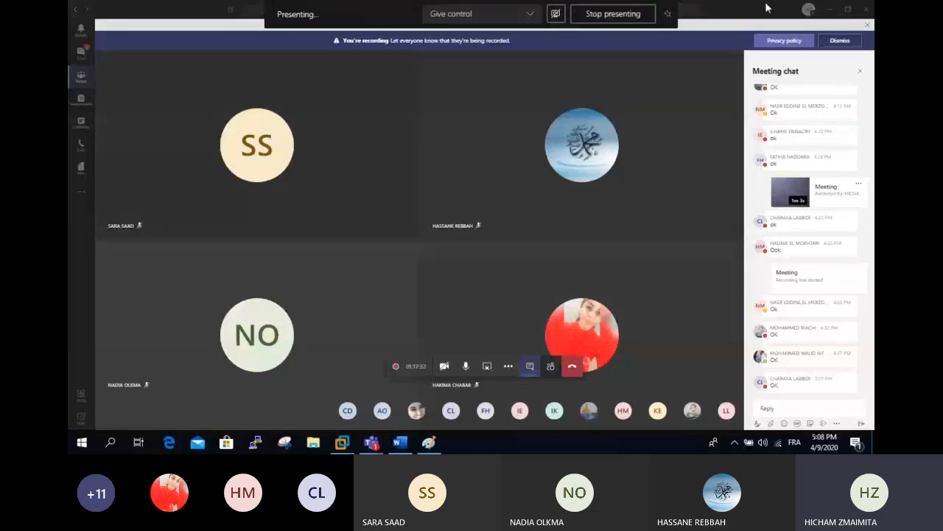
pyautogui.click(358, 447)
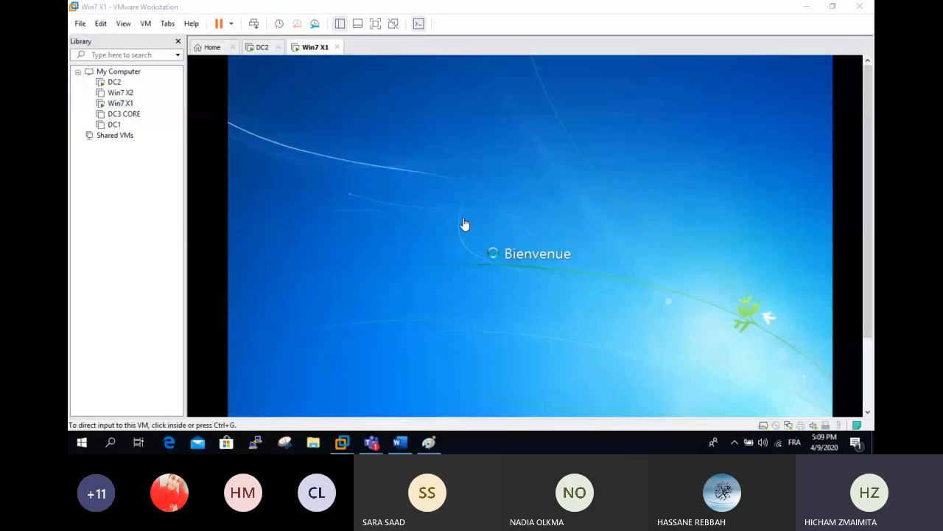
pyautogui.click(374, 22)
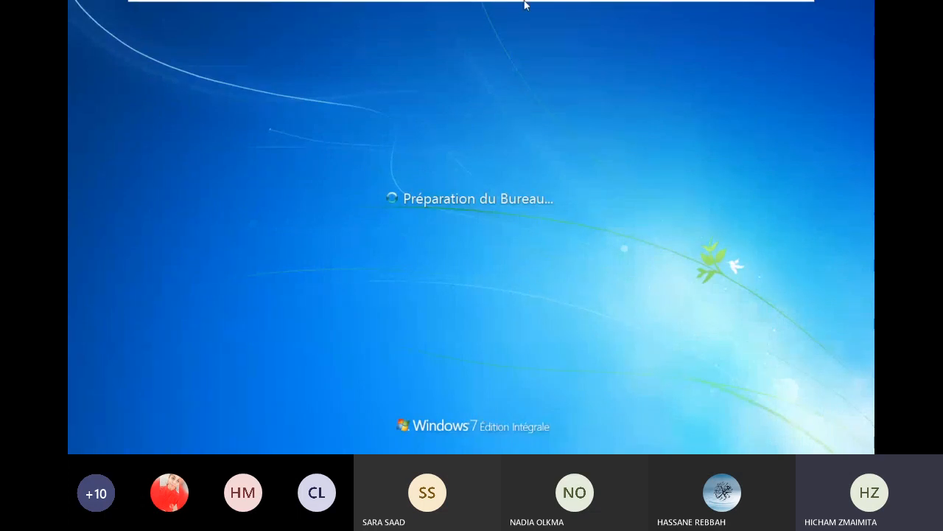
pyautogui.moveTo(643, 18)
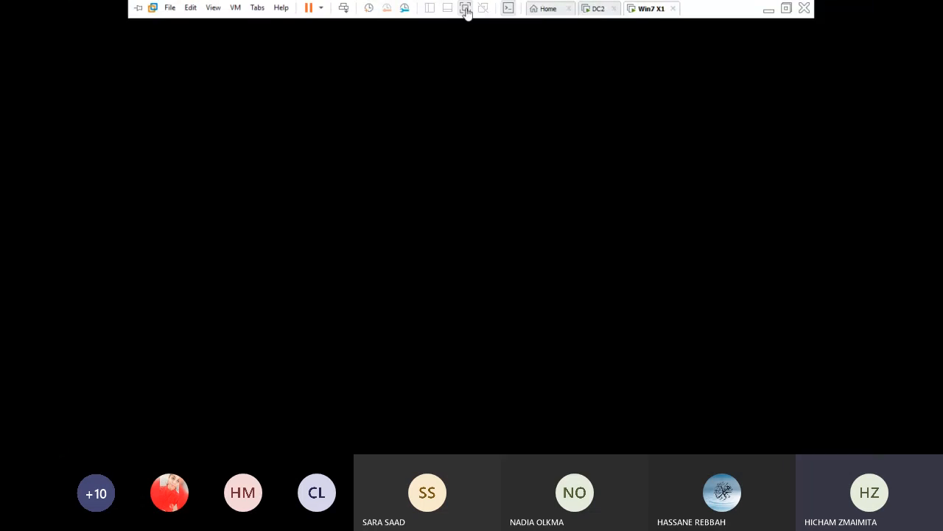
pyautogui.click(466, 9)
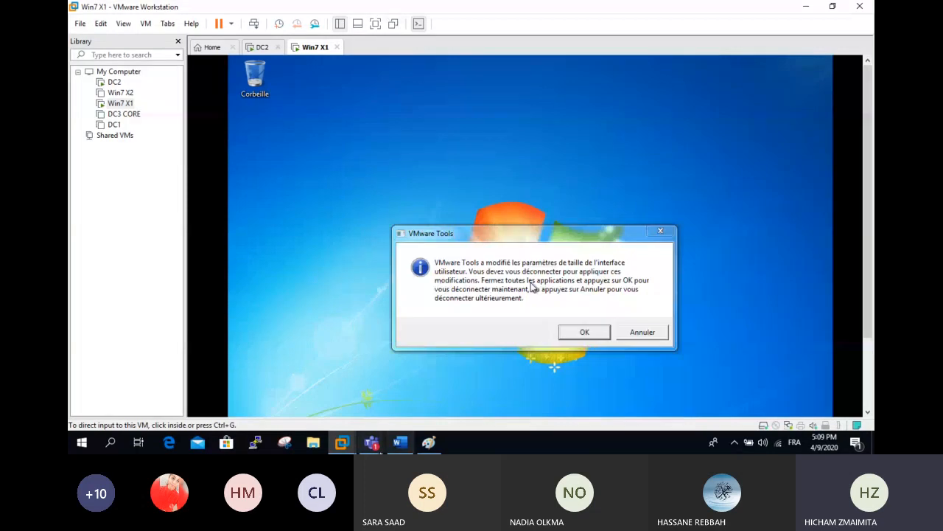
# - Cancel the VMware Tools log-off notice, go full screen, and briefly view the computer's drives
pyautogui.click(642, 332)
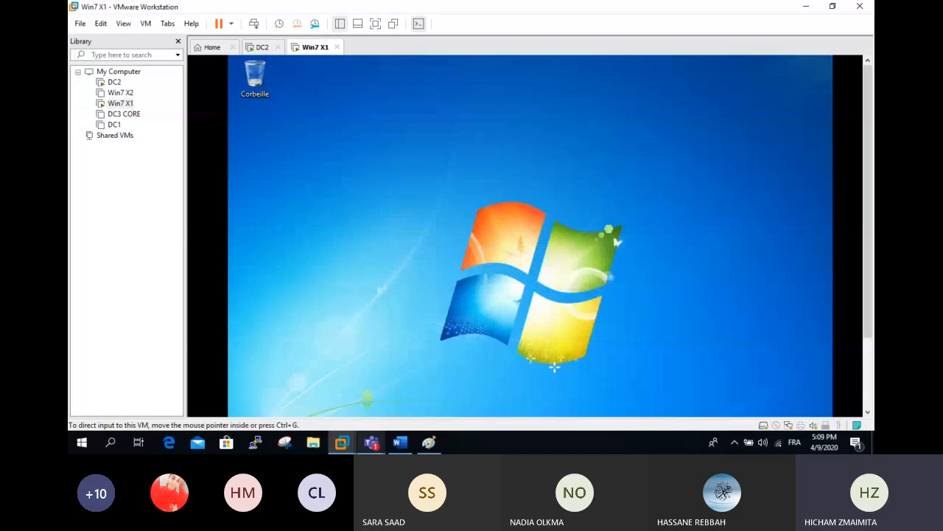
pyautogui.hotkey('ctrl', 'alt', 'Return')
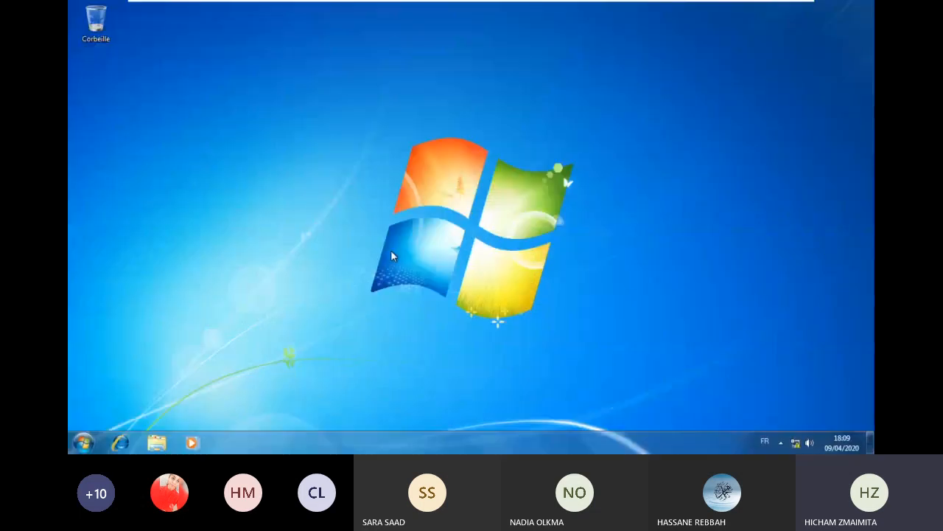
pyautogui.click(157, 446)
pyautogui.click(274, 271)
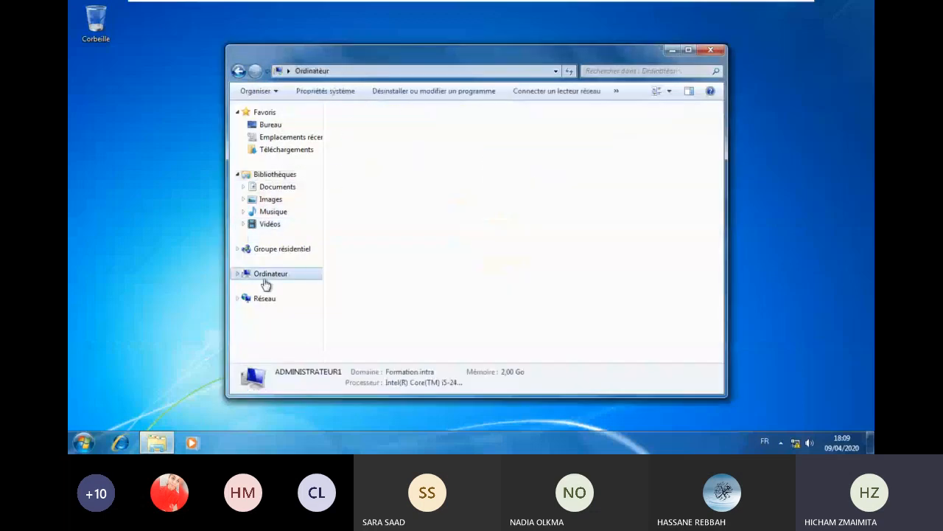
pyautogui.click(706, 54)
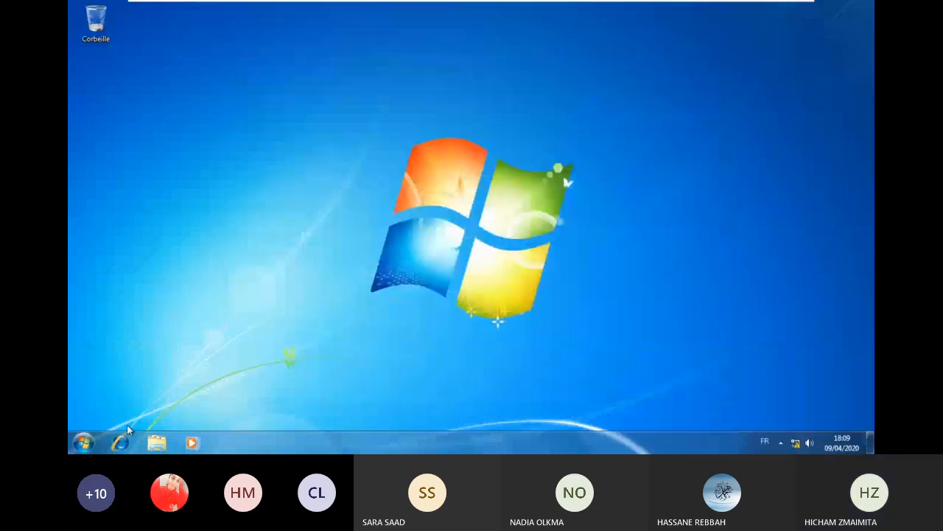
# - Glance at the DC2 machine, then return to Win7 X1
pyautogui.moveTo(525, 3)
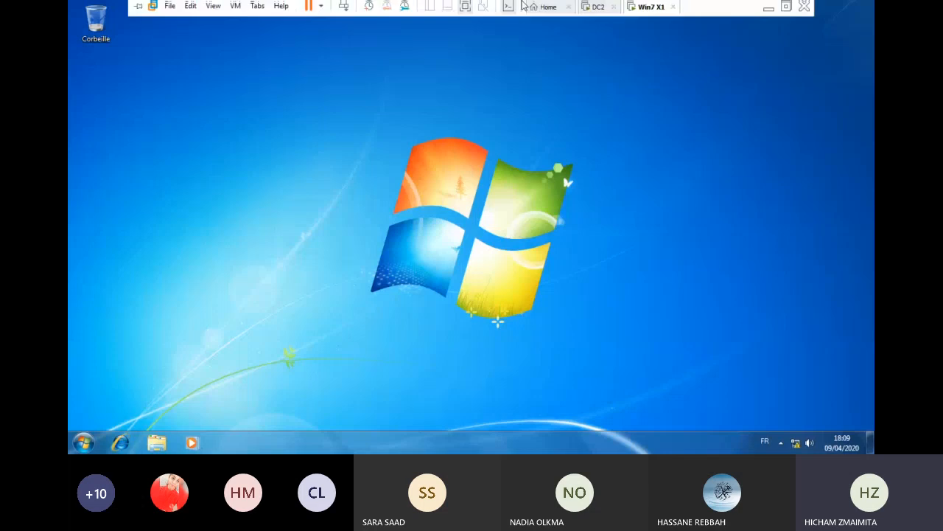
pyautogui.click(596, 9)
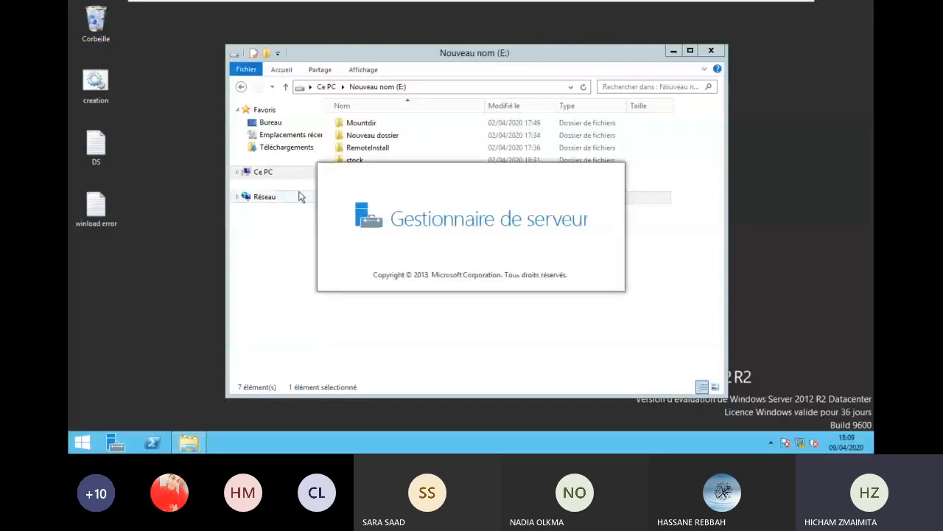
pyautogui.click(650, 9)
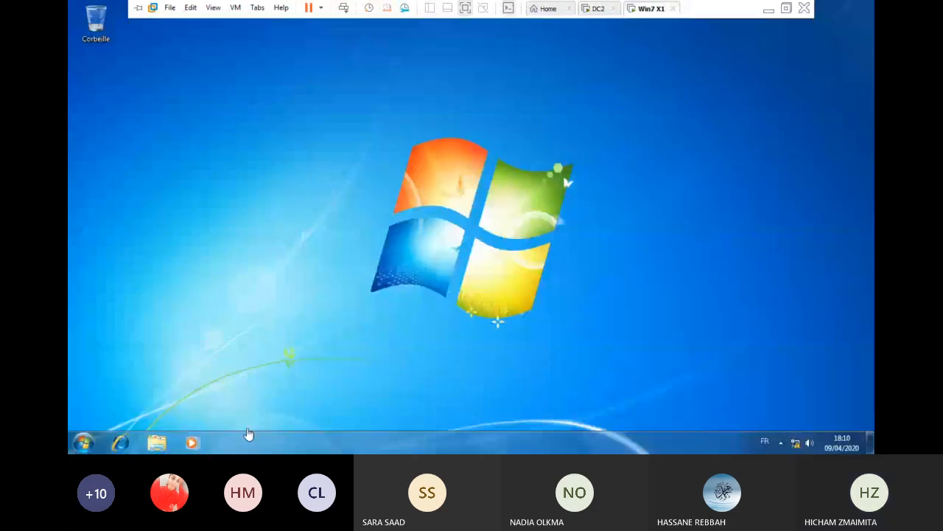
# - Try opening \\192.168.10.3 from Run and close the access-denied error
pyautogui.press('super+r')
pyautogui.write('\\\\192.168.1.0')
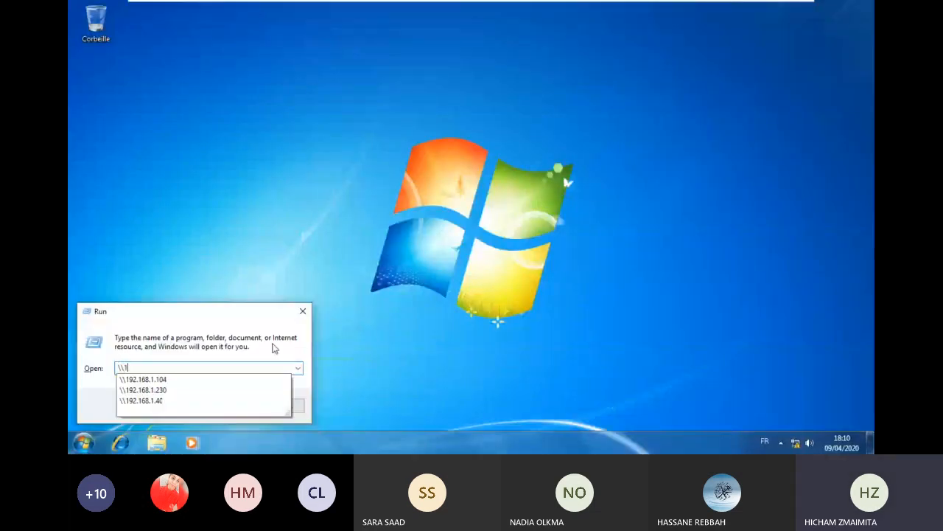
pyautogui.press('BackSpace')
pyautogui.press('BackSpace')
pyautogui.write('0.3')
pyautogui.press('Return')
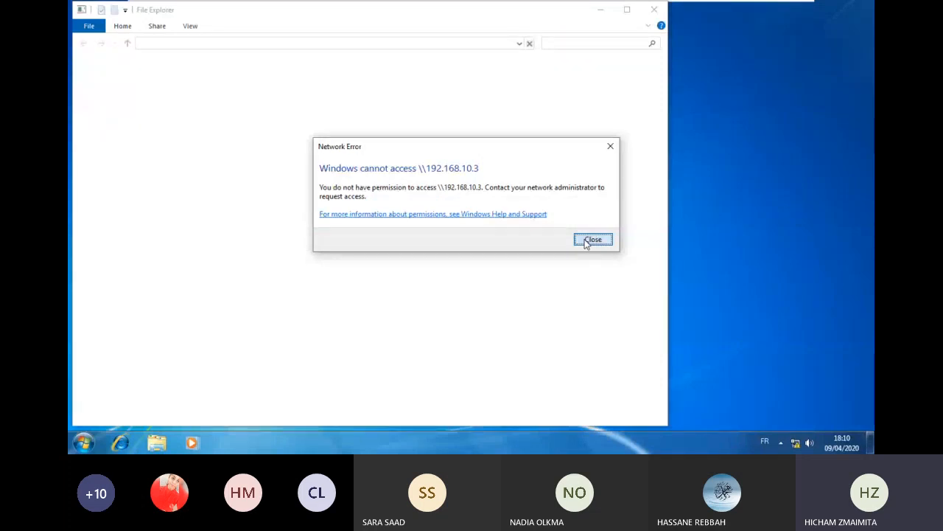
pyautogui.click(586, 243)
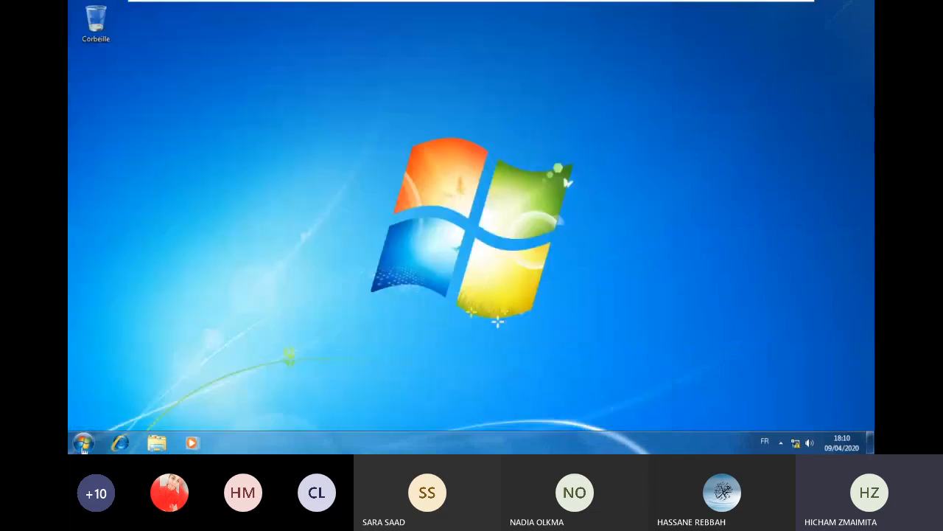
# - Retry \\192.168.10.3, denied again, then open Explorer on Ordinateur showing drives C: and D:
pyautogui.press('super+e')
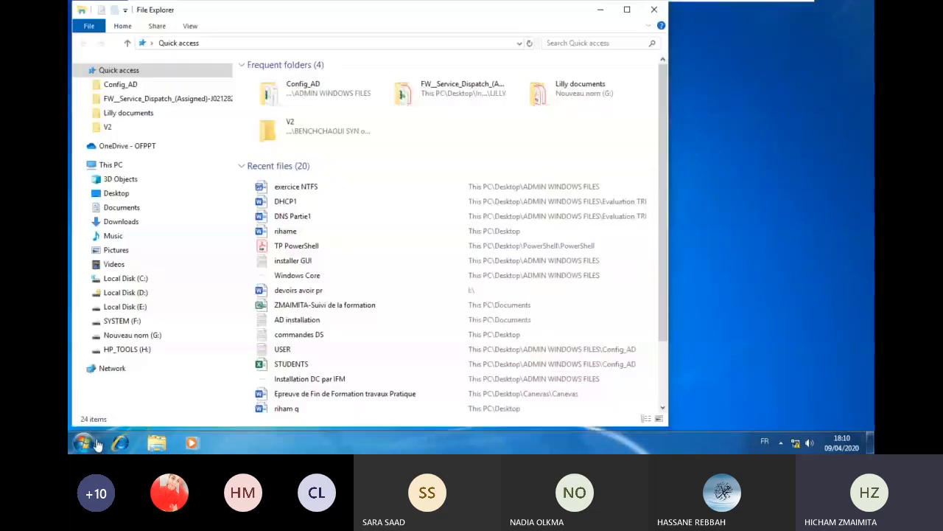
pyautogui.click(646, 15)
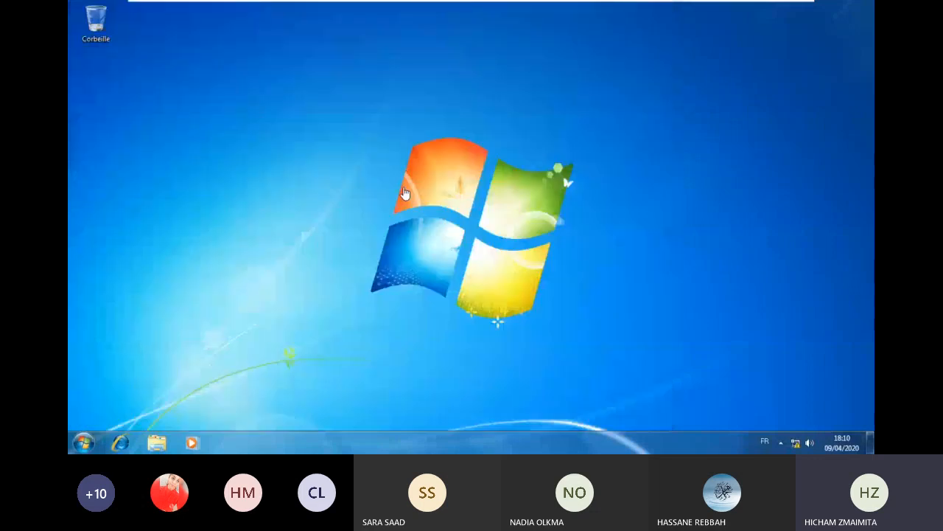
pyautogui.press('super+r')
pyautogui.press('Return')
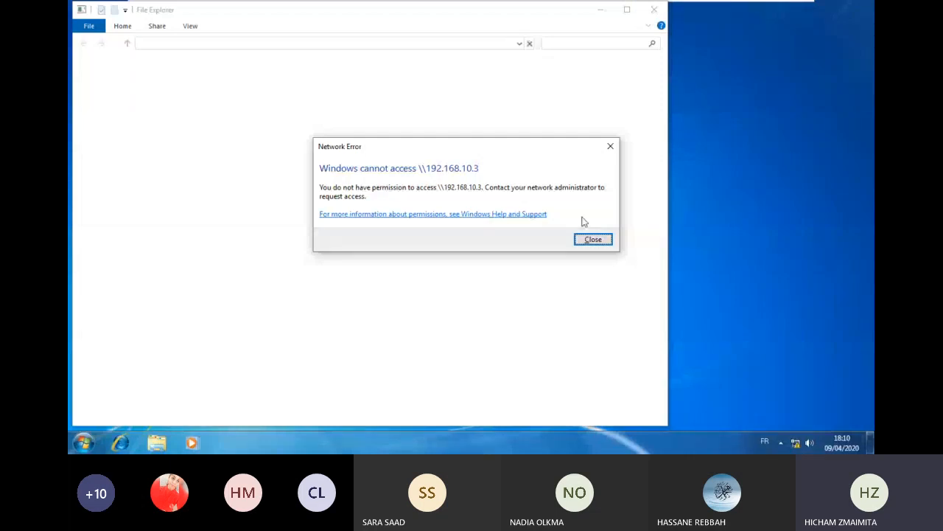
pyautogui.click(594, 239)
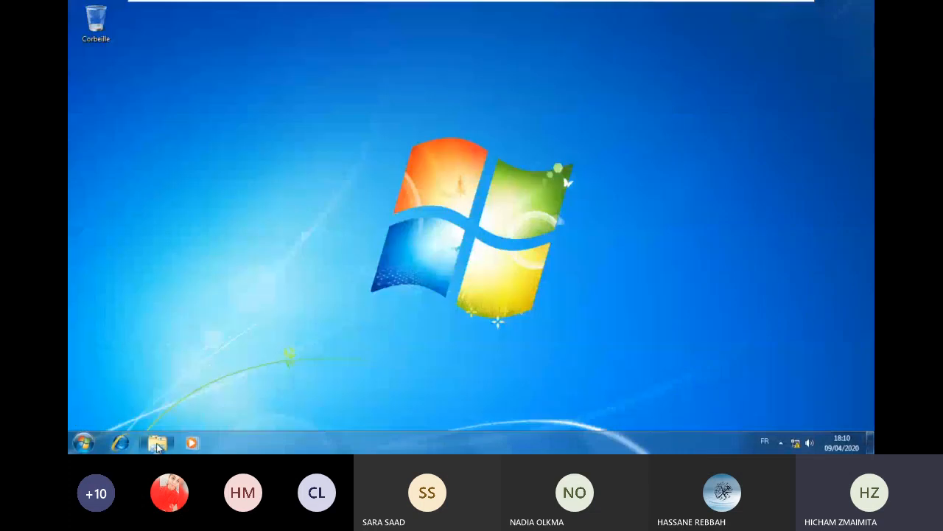
pyautogui.click(157, 443)
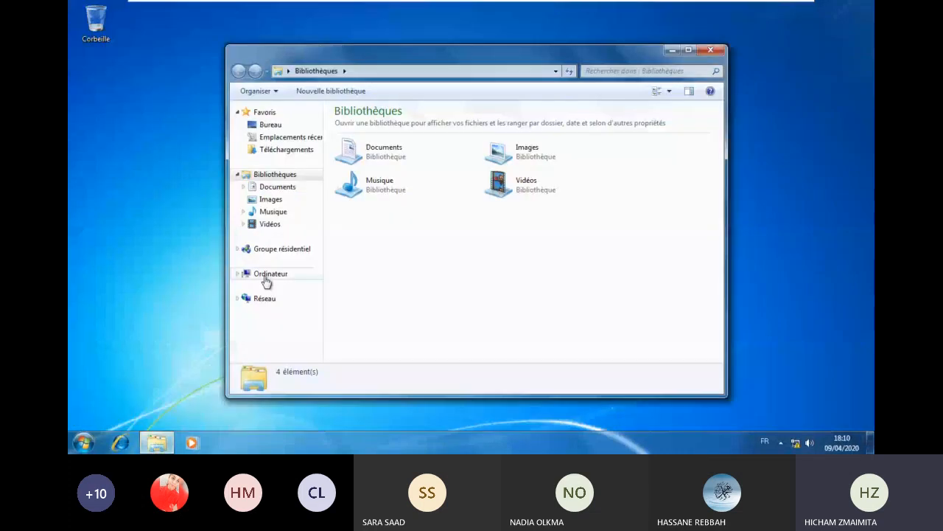
pyautogui.click(267, 279)
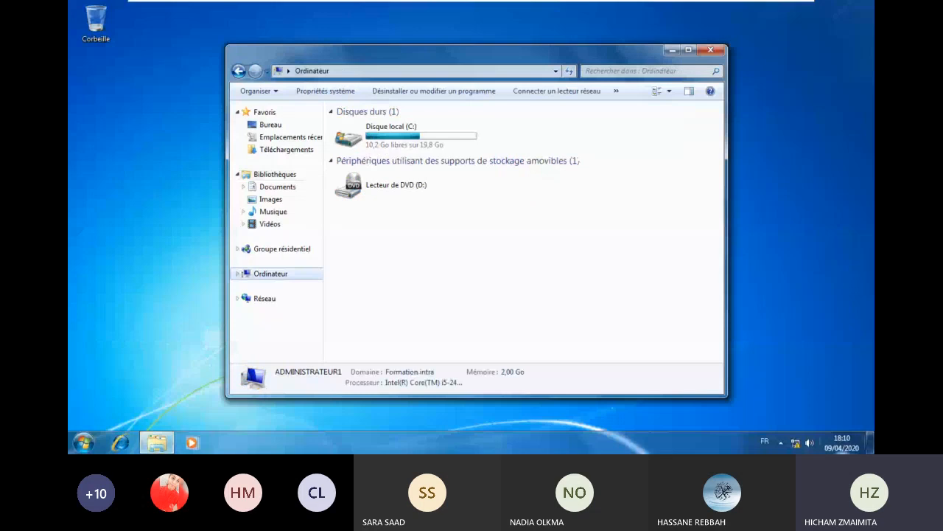
# - View and refresh Réseau to list the ADMINISTRATEUR1: test media device, then minimize Explorer
pyautogui.click(266, 300)
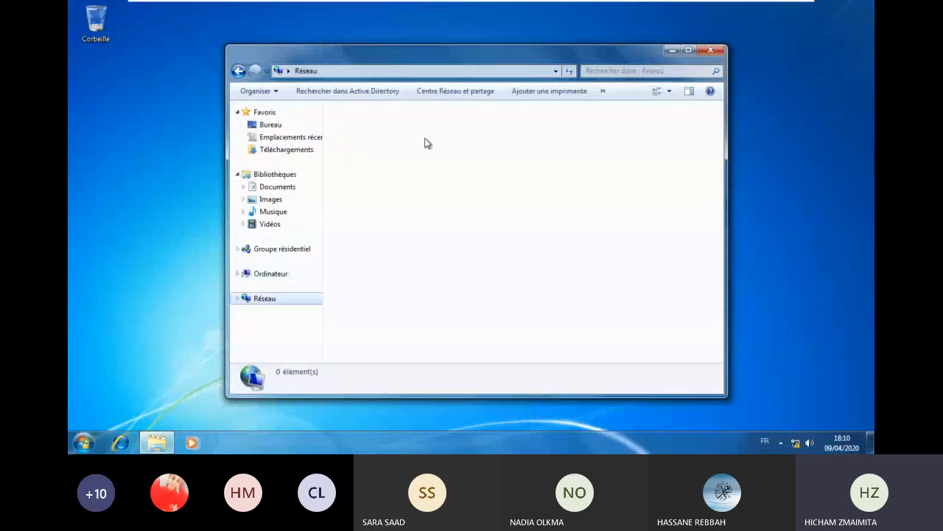
pyautogui.rightClick(411, 171)
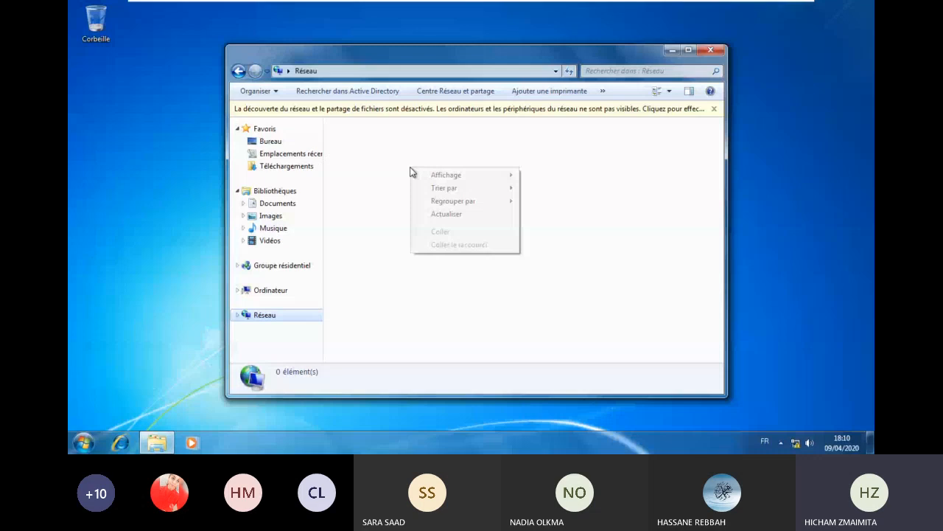
pyautogui.click(277, 301)
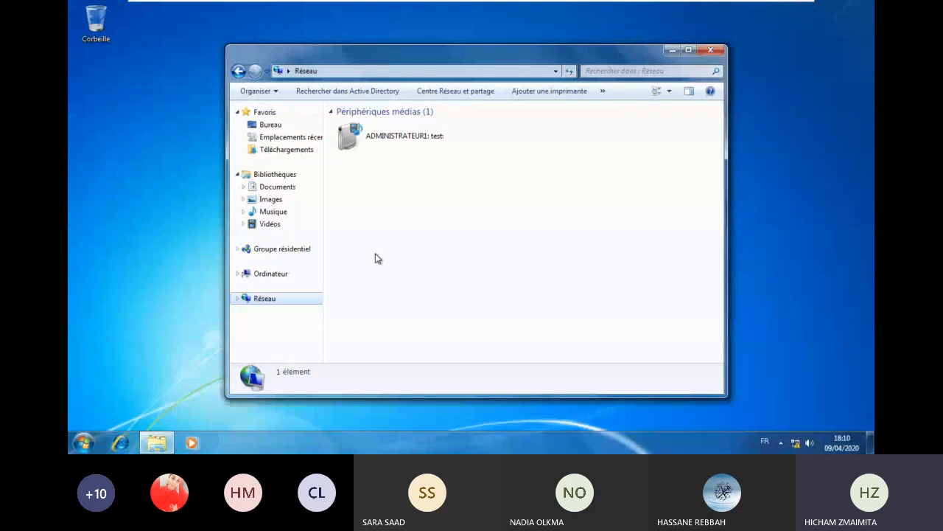
pyautogui.click(153, 447)
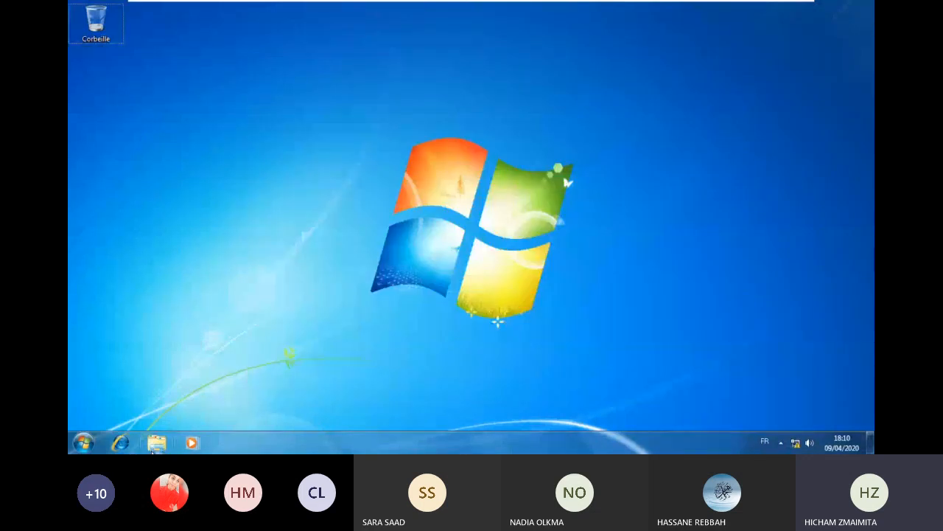
# - Browse the shares of \\192.168.10.3 and try opening d1, which returns access denied
pyautogui.press('super+r')
pyautogui.write('\\\\19')
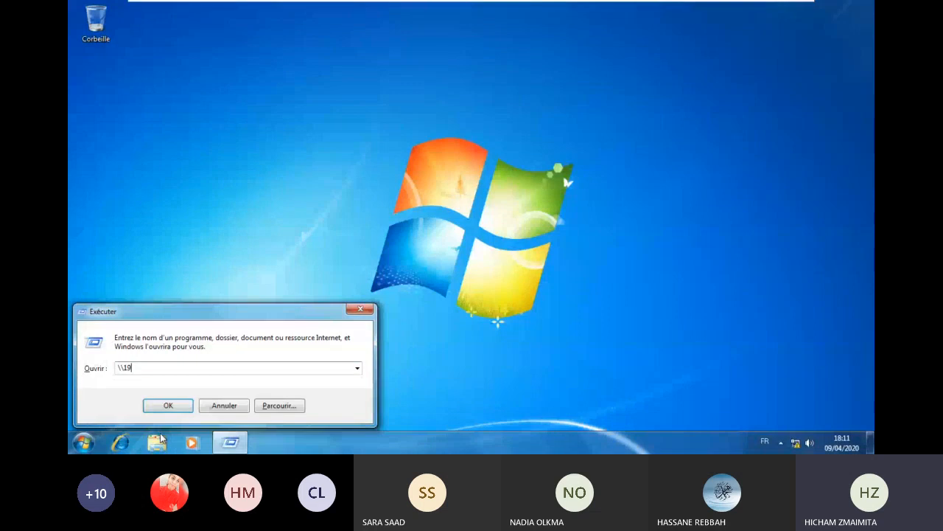
pyautogui.write('2.168.10.3')
pyautogui.press('Return')
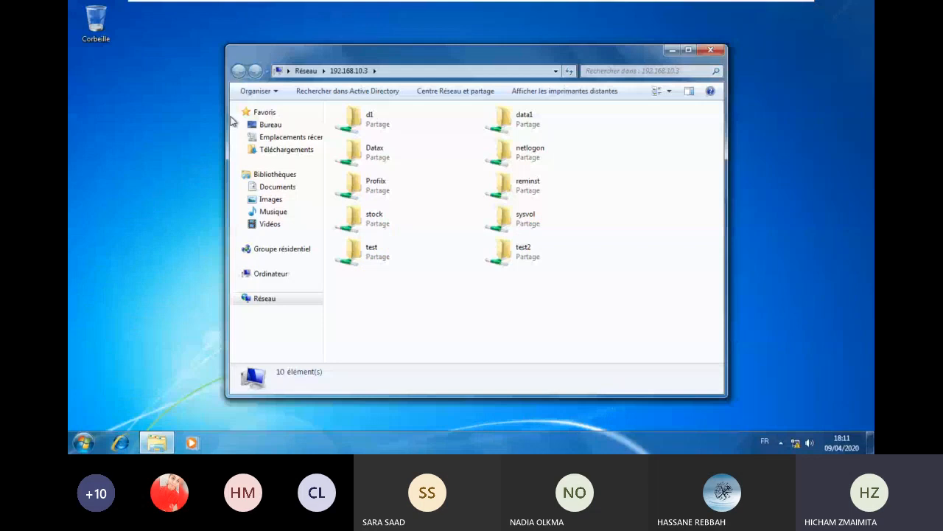
pyautogui.doubleClick(381, 120)
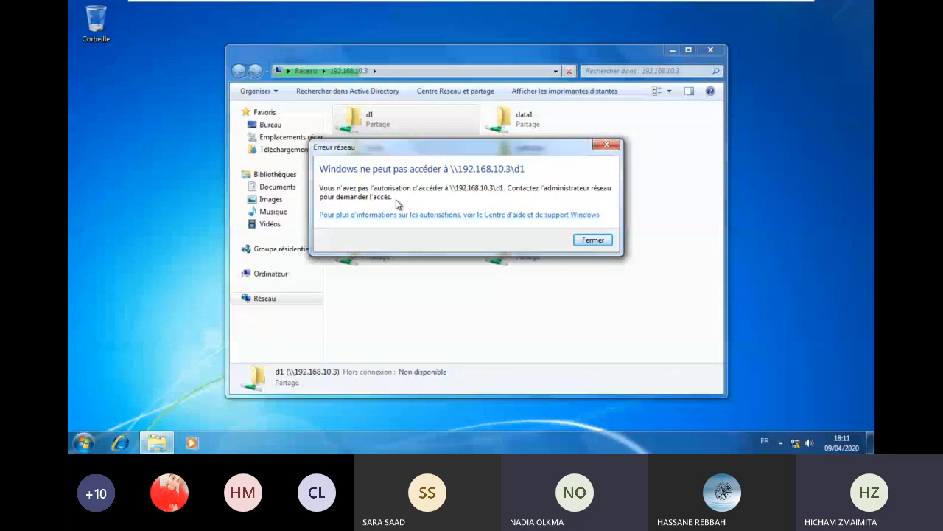
# - Retry d1 several times, closing each access-denied error, then minimize the virtual machine
pyautogui.click(592, 240)
pyautogui.doubleClick(372, 127)
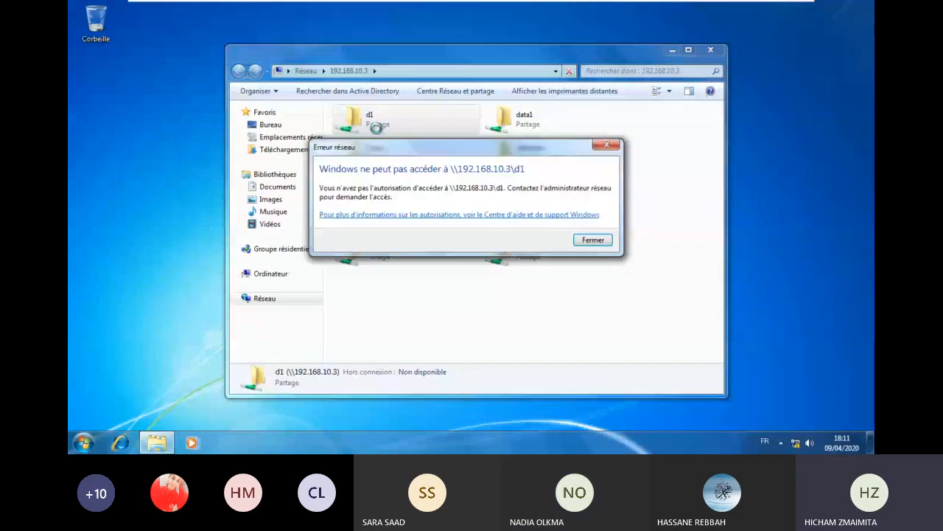
pyautogui.click(592, 240)
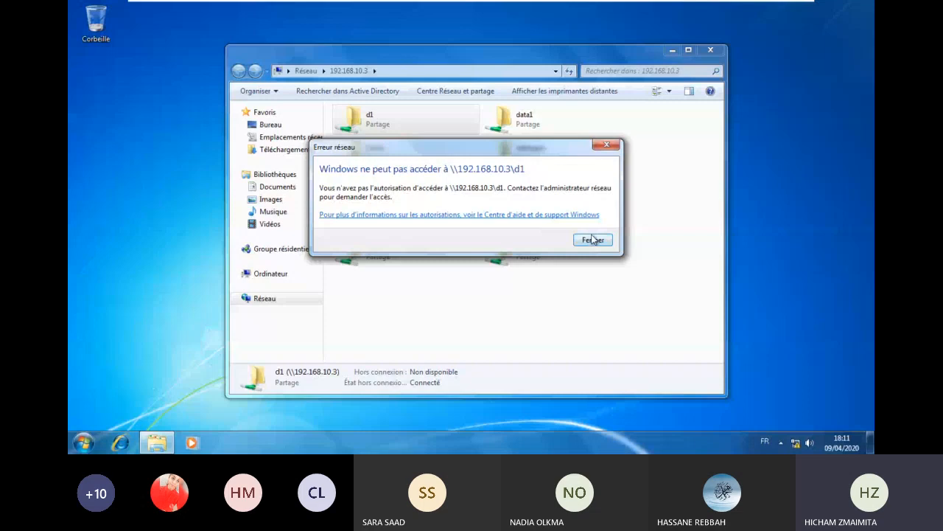
pyautogui.click(593, 240)
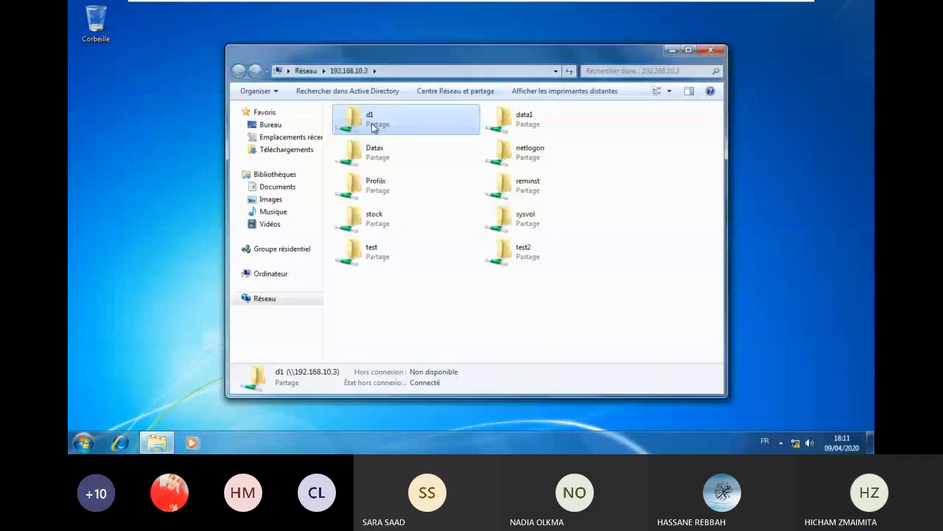
pyautogui.doubleClick(374, 127)
pyautogui.click(590, 241)
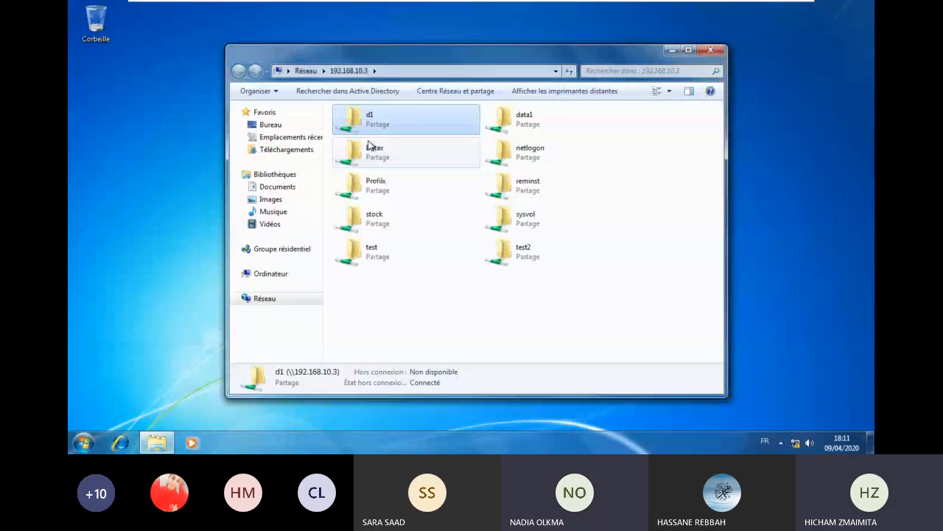
pyautogui.doubleClick(374, 128)
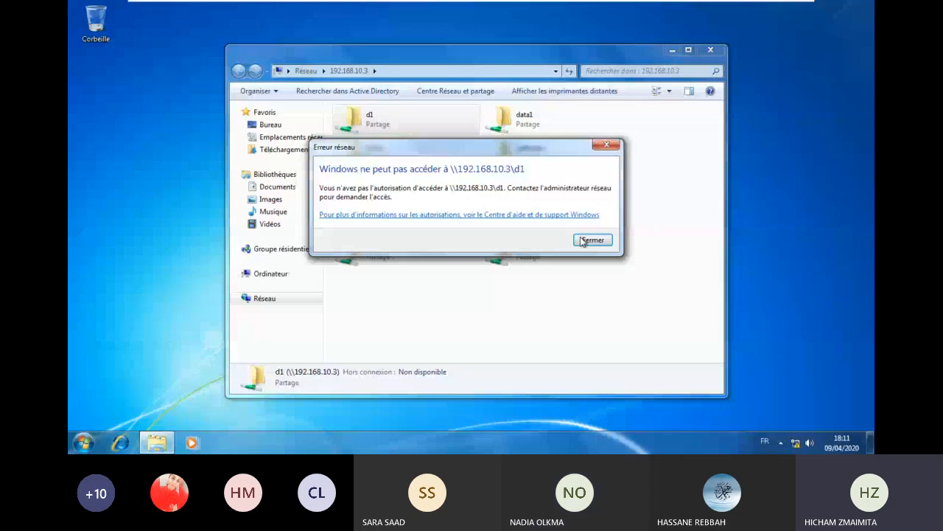
pyautogui.click(592, 240)
pyautogui.moveTo(772, 8)
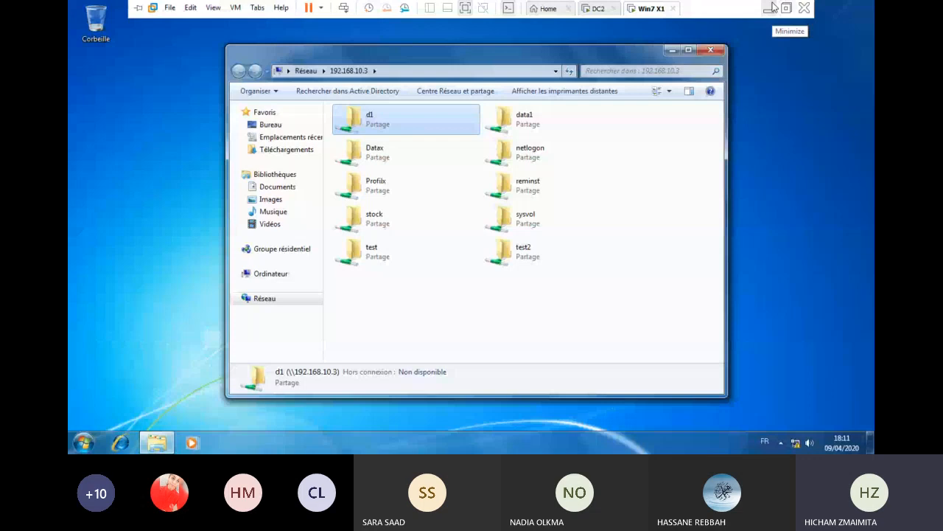
pyautogui.click(772, 8)
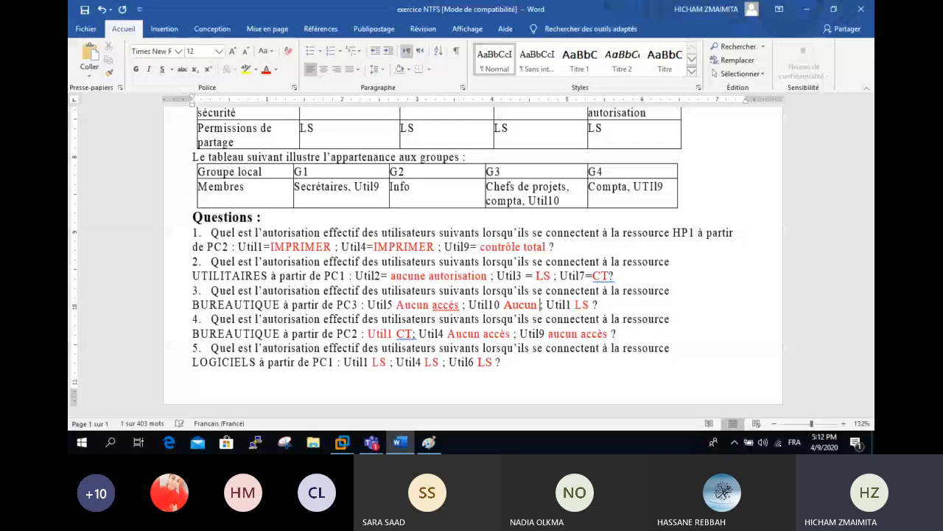
# - Enter 'Aucun accès' for Util5 and Util10 in question 3 and check the spelling of 'accès'
pyautogui.write('accès')
pyautogui.rightClick(444, 304)
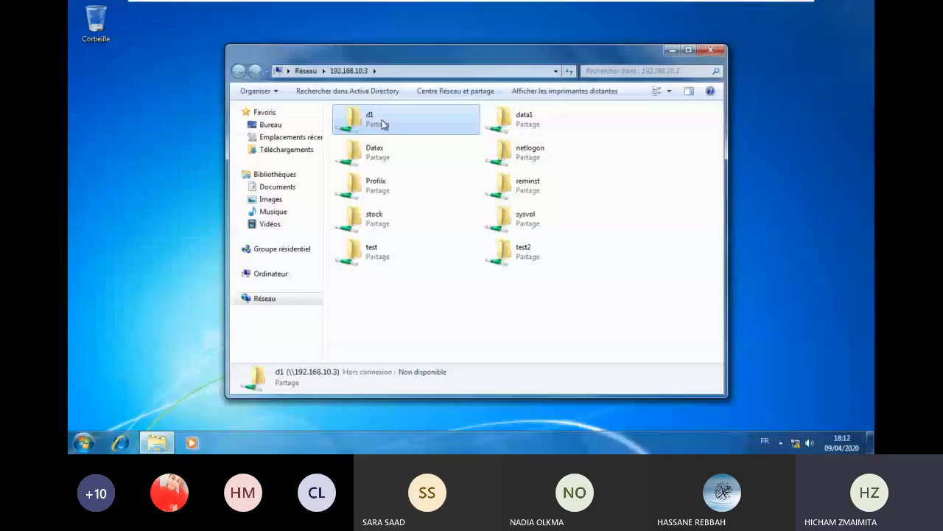
# - Test the shares: test refused, data1 opens, d1 still refused; then switch to DC2
pyautogui.doubleClick(375, 248)
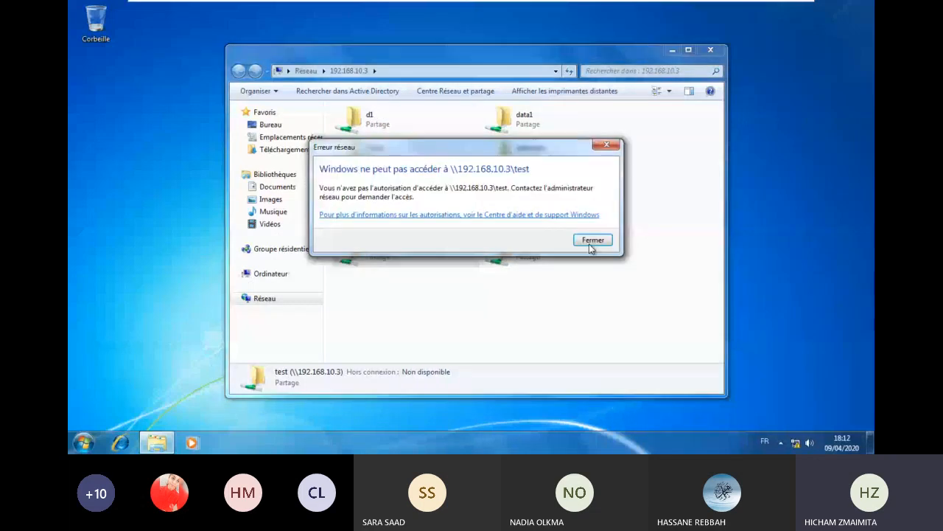
pyautogui.click(589, 244)
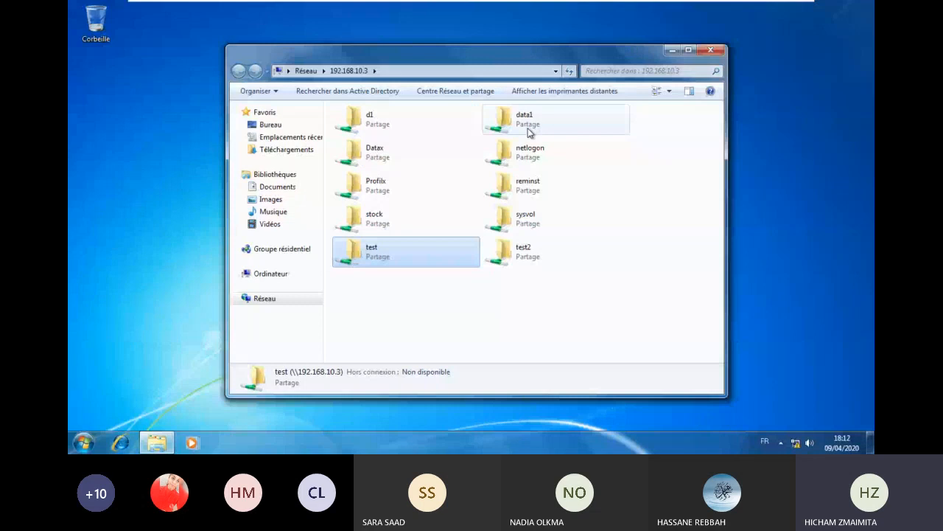
pyautogui.doubleClick(527, 129)
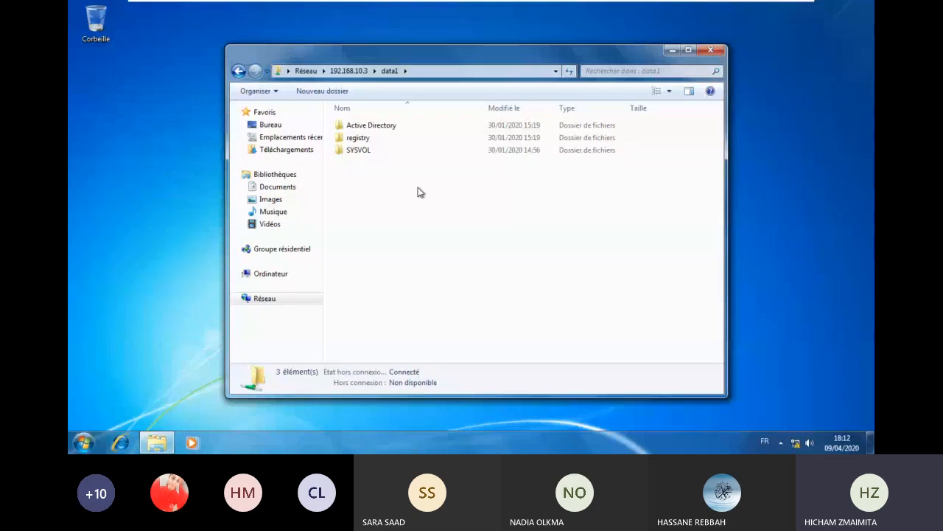
pyautogui.click(239, 70)
pyautogui.doubleClick(372, 120)
pyautogui.click(586, 241)
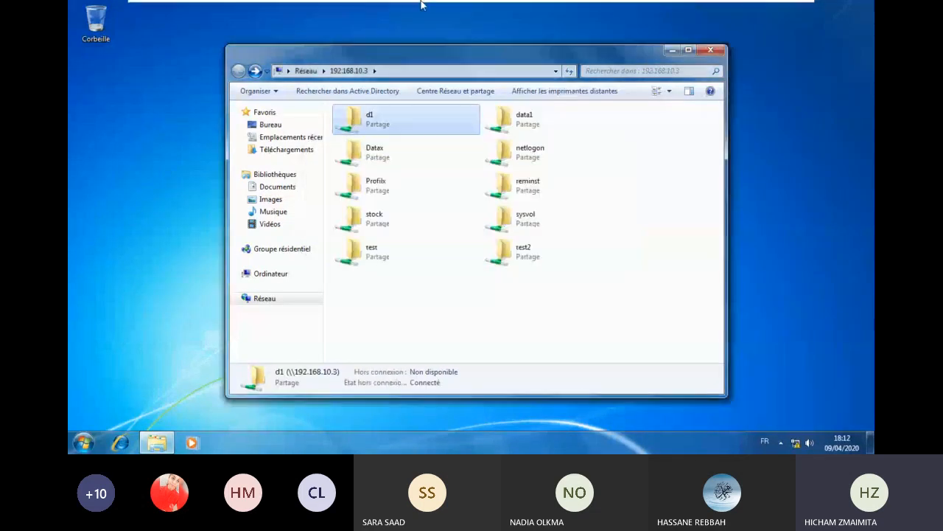
pyautogui.moveTo(510, 6)
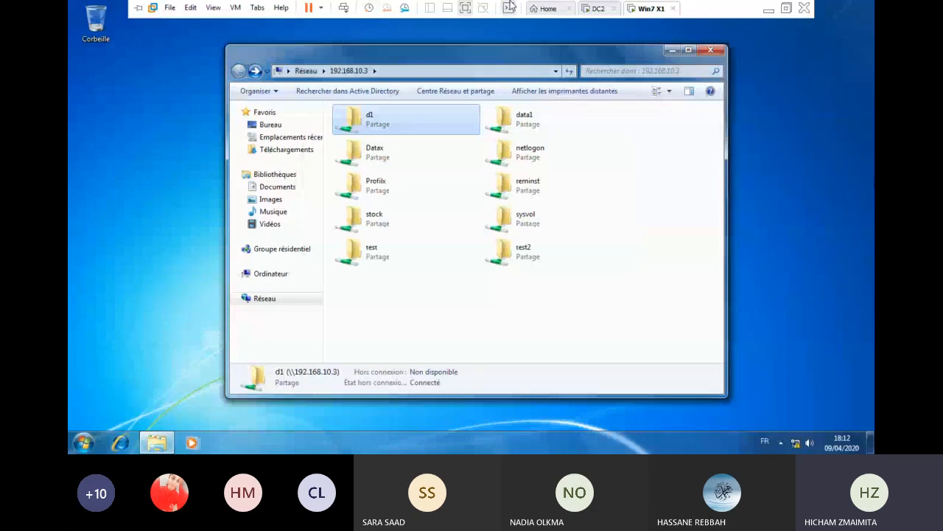
pyautogui.click(597, 8)
# - On DC2, add the domain user to folder D1's NTFS security permissions with Contrôle total
pyautogui.rightClick(362, 197)
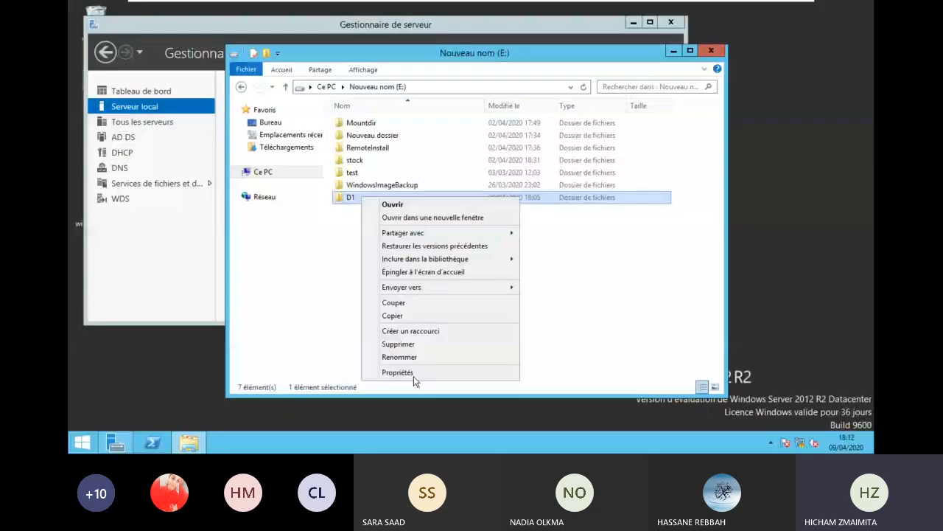
pyautogui.click(414, 372)
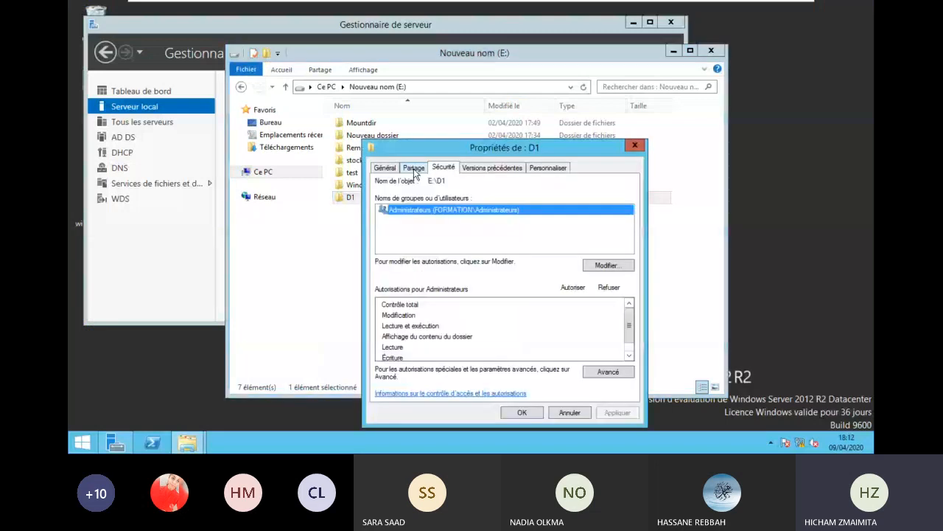
pyautogui.click(607, 264)
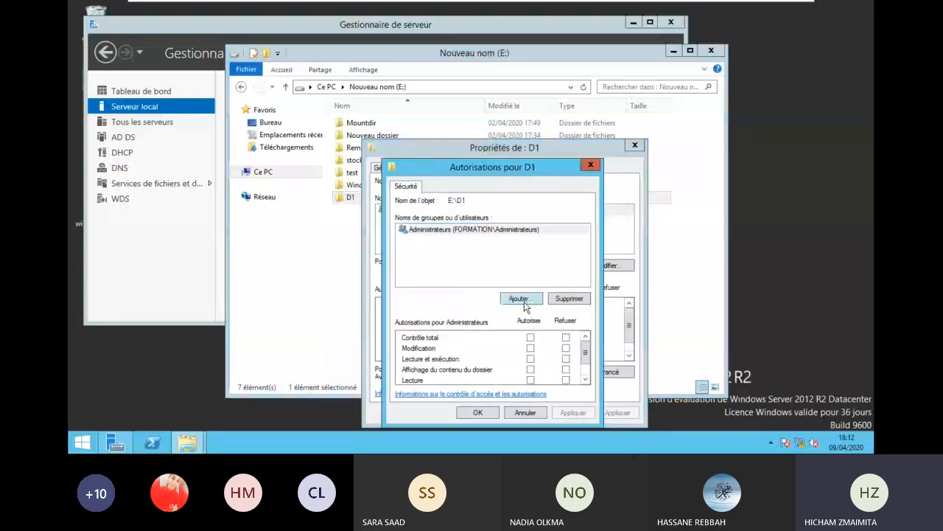
pyautogui.click(520, 299)
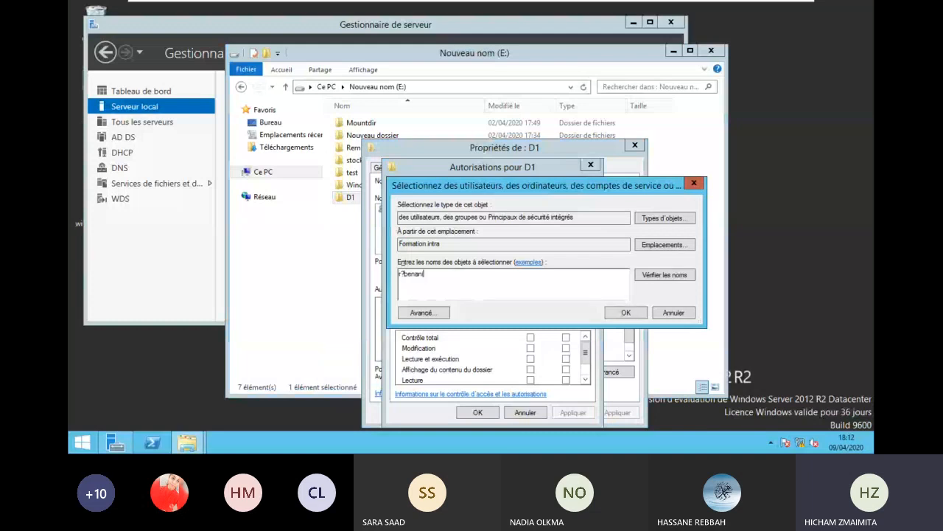
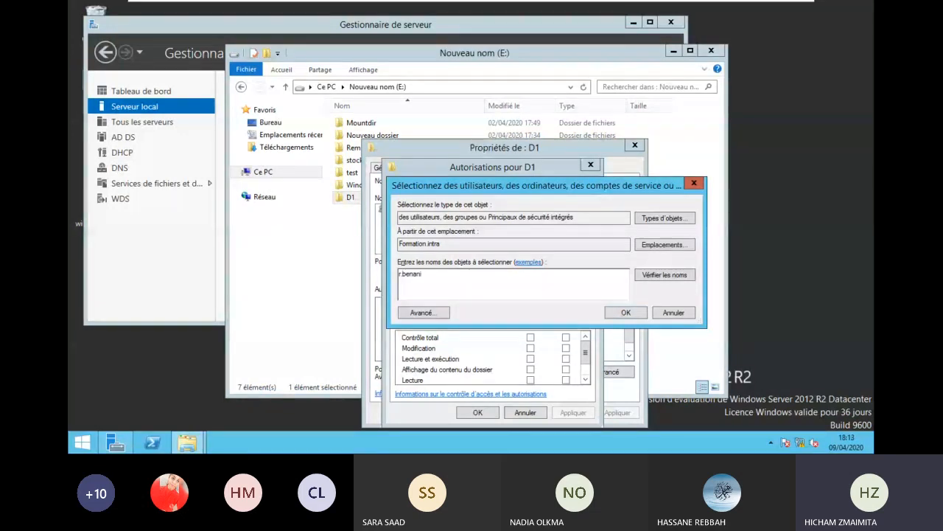
pyautogui.press('Return')
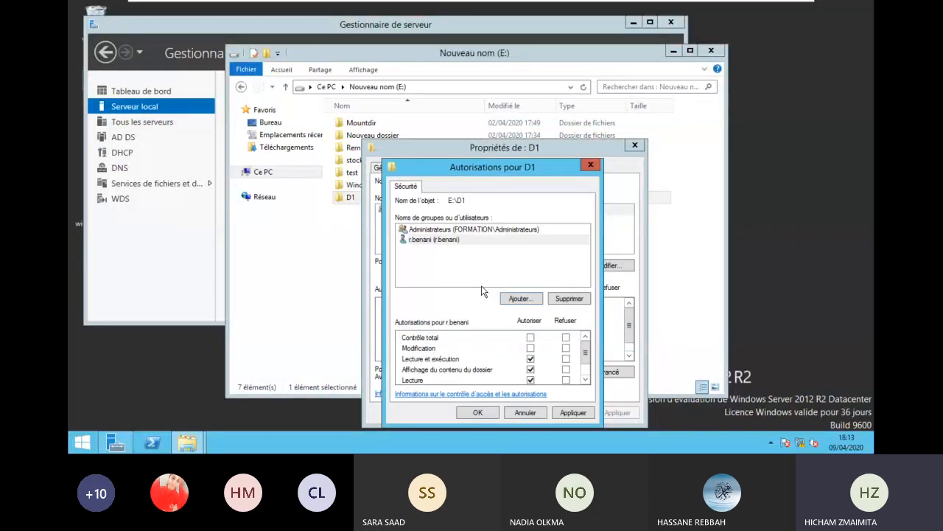
pyautogui.click(530, 337)
pyautogui.click(490, 416)
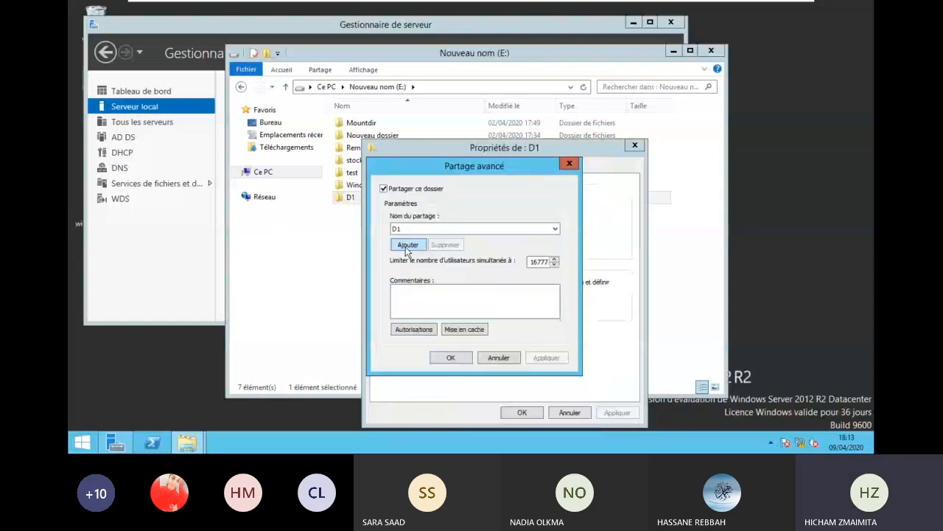
# - Give Administrateur Contrôle total in D1's share permissions, then reopen them to check
pyautogui.click(419, 330)
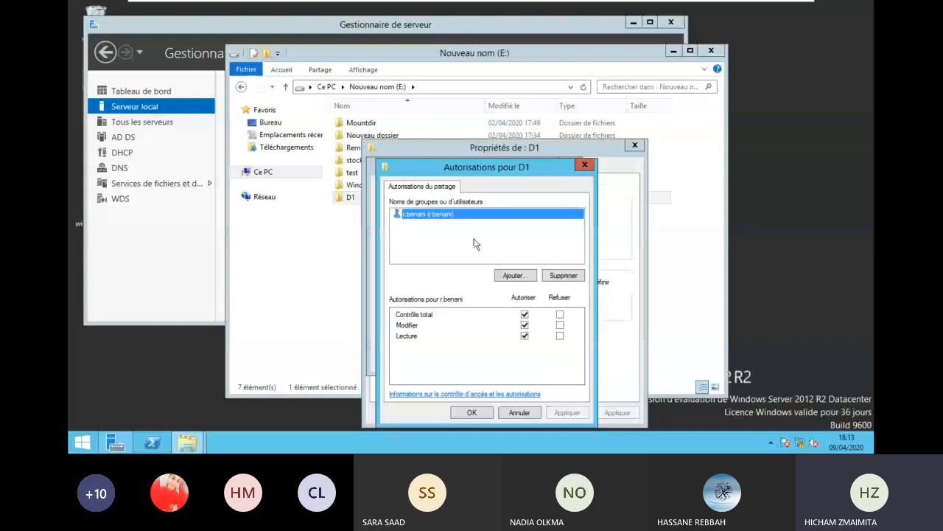
pyautogui.click(515, 275)
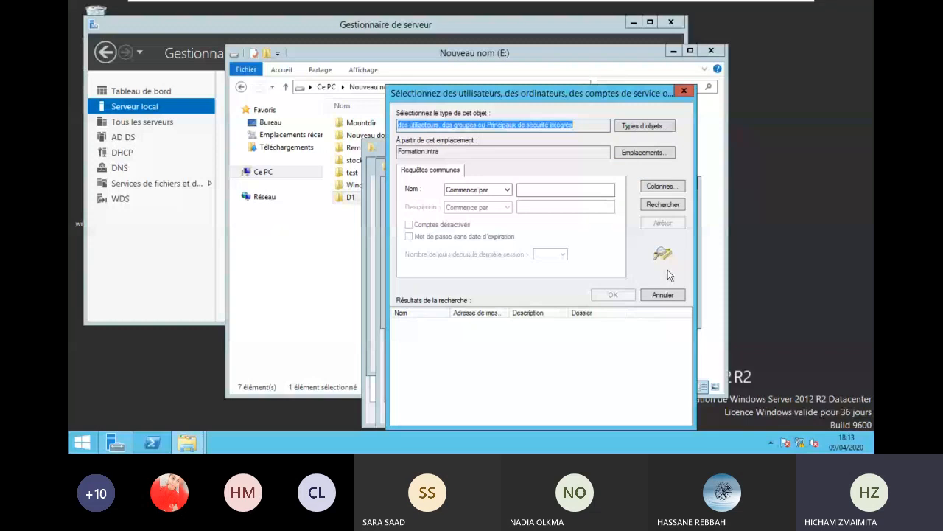
pyautogui.click(663, 204)
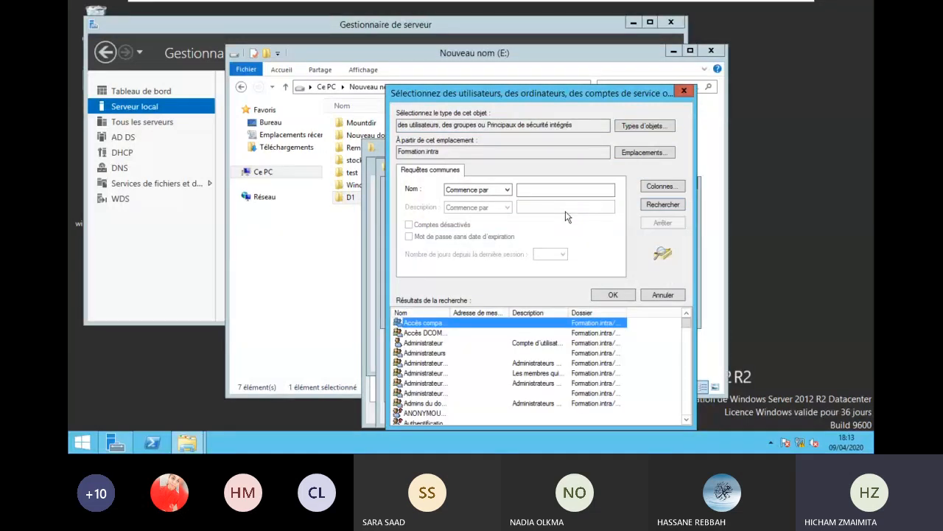
pyautogui.press('Escape')
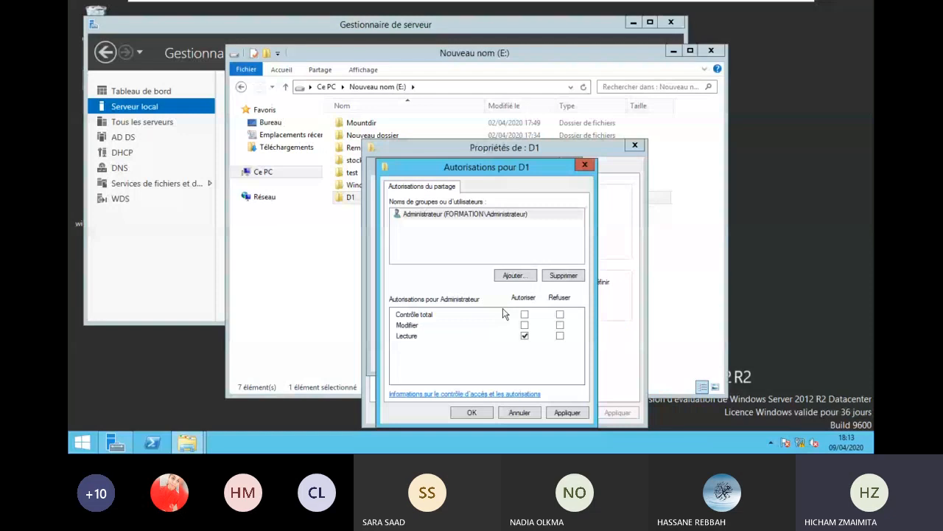
pyautogui.click(524, 314)
pyautogui.click(472, 412)
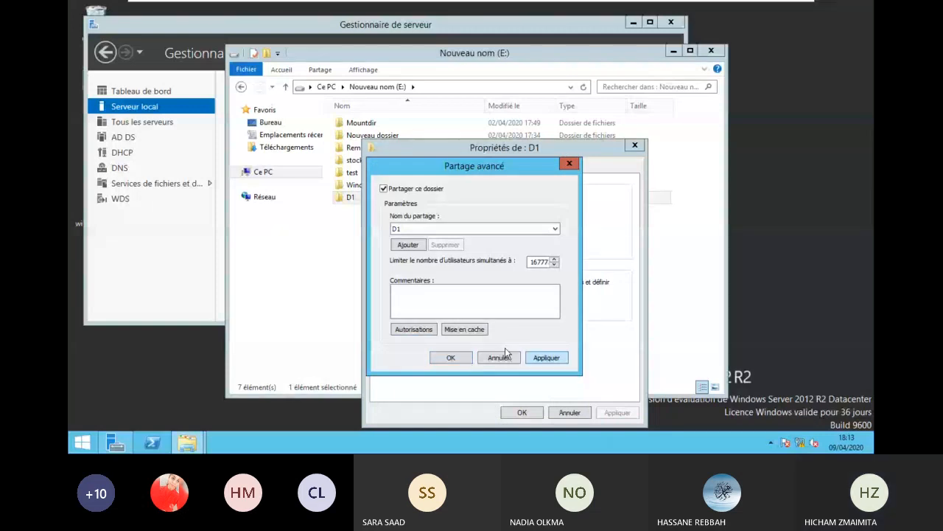
pyautogui.click(413, 328)
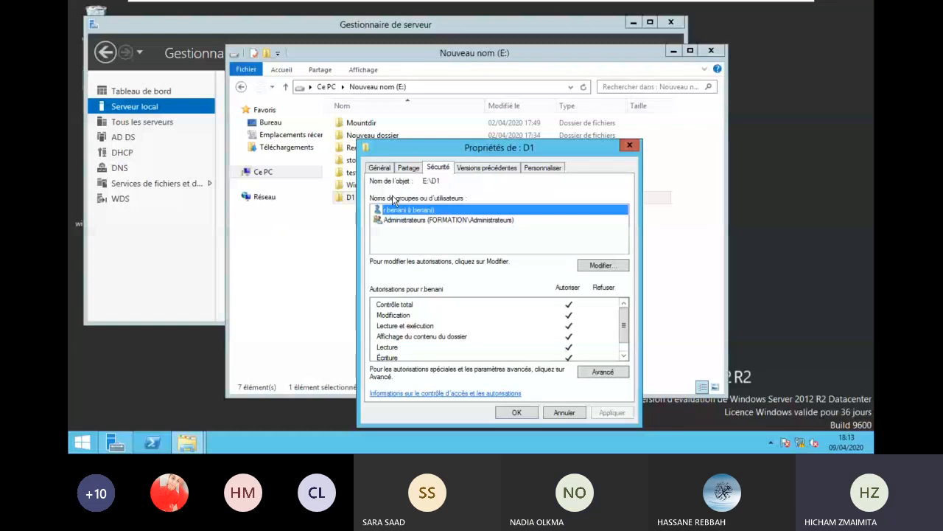
# - Review D1's advanced share permissions, then close D1's properties and its Explorer window
pyautogui.click(408, 168)
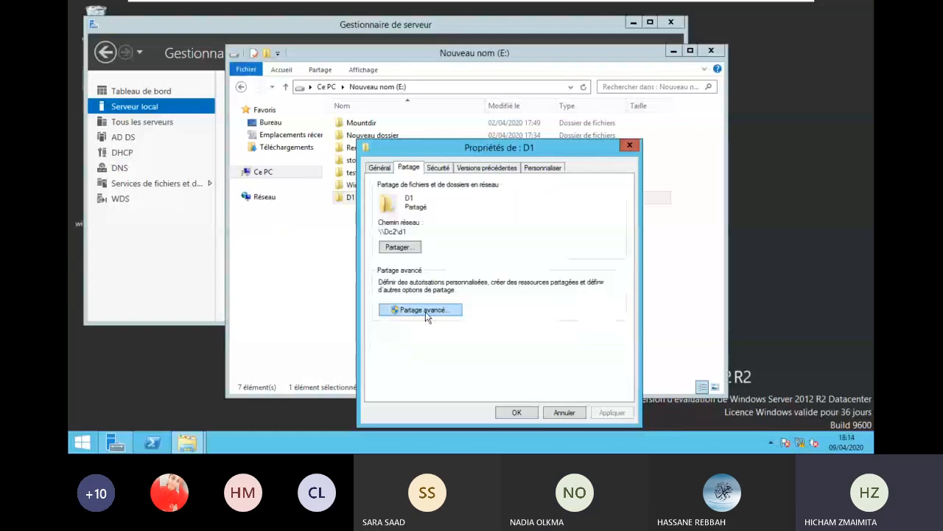
pyautogui.click(421, 310)
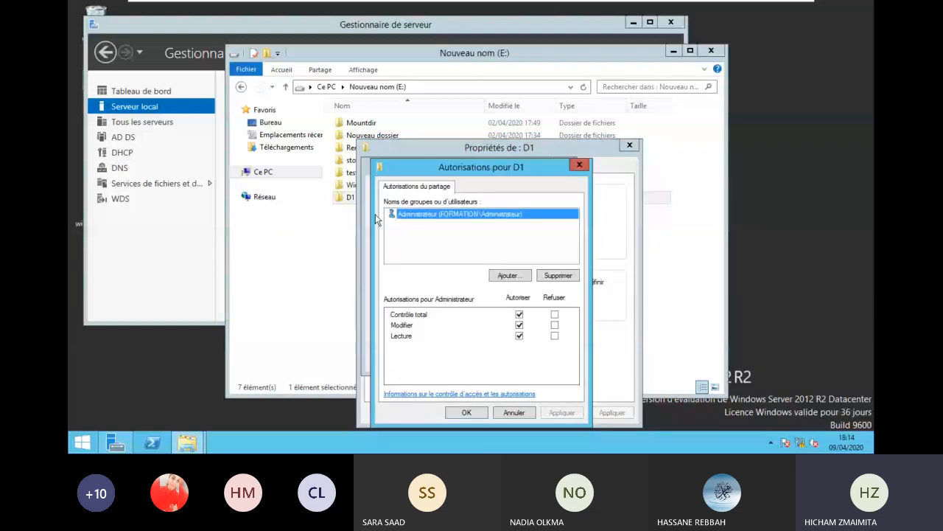
pyautogui.click(516, 414)
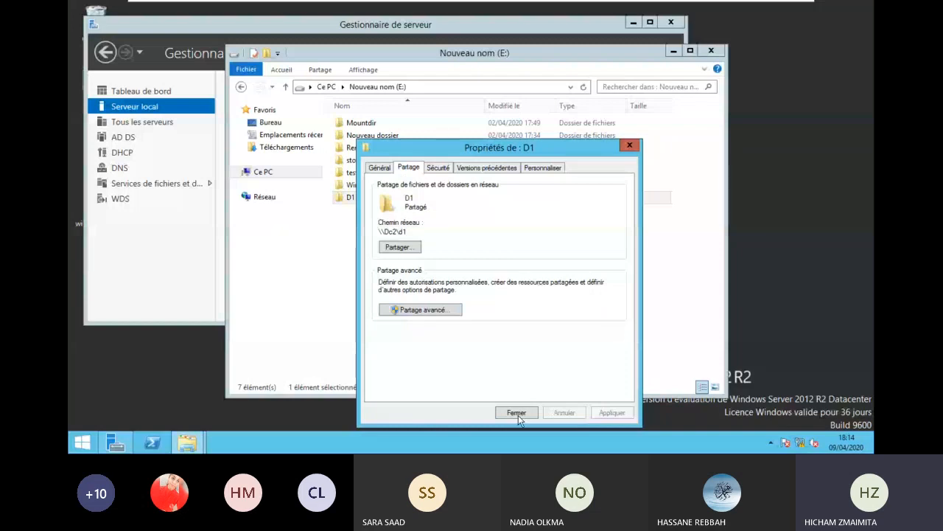
pyautogui.click(516, 413)
pyautogui.press('Return')
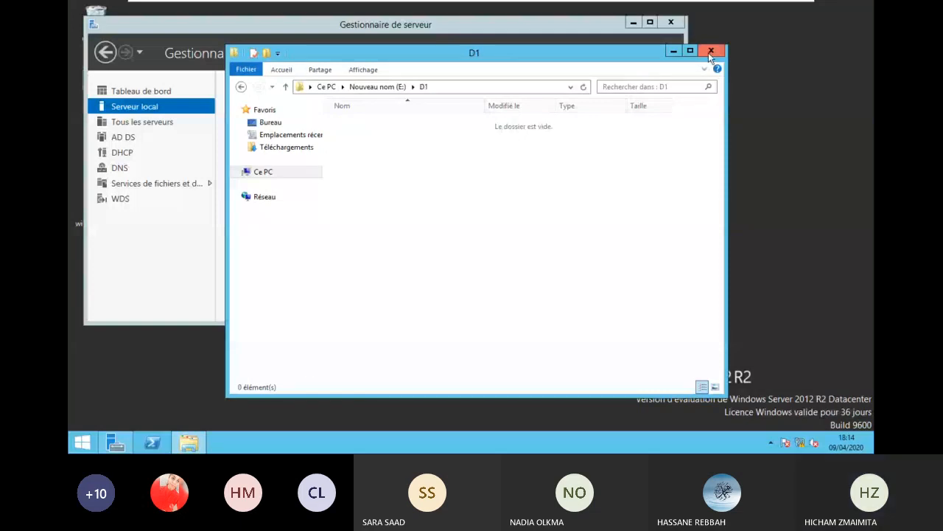
pyautogui.click(710, 53)
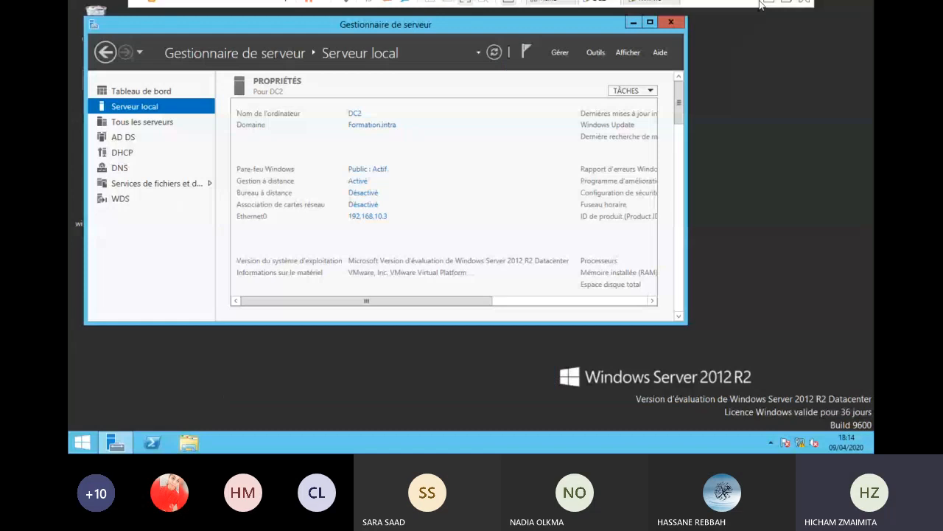
# - Close the Réseau window on the Windows 7 VM and return to the DC2 machine
pyautogui.click(765, 3)
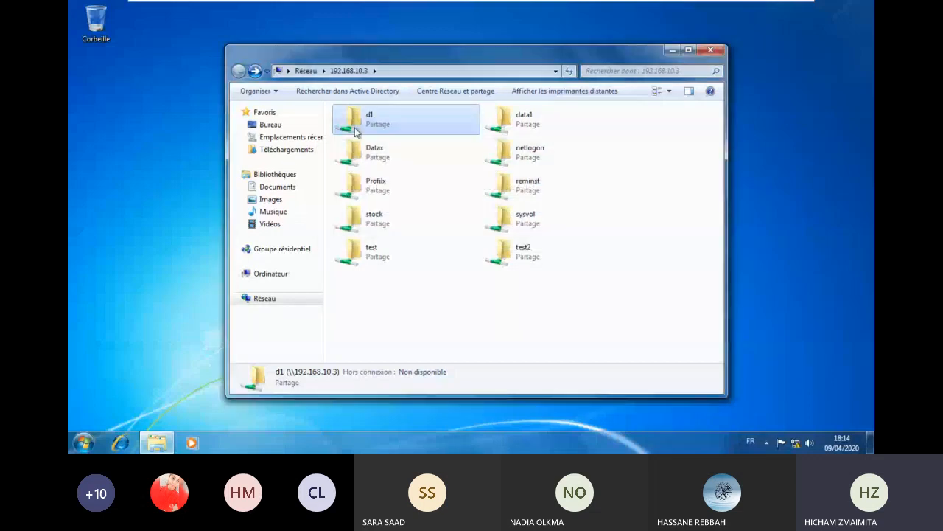
pyautogui.click(711, 50)
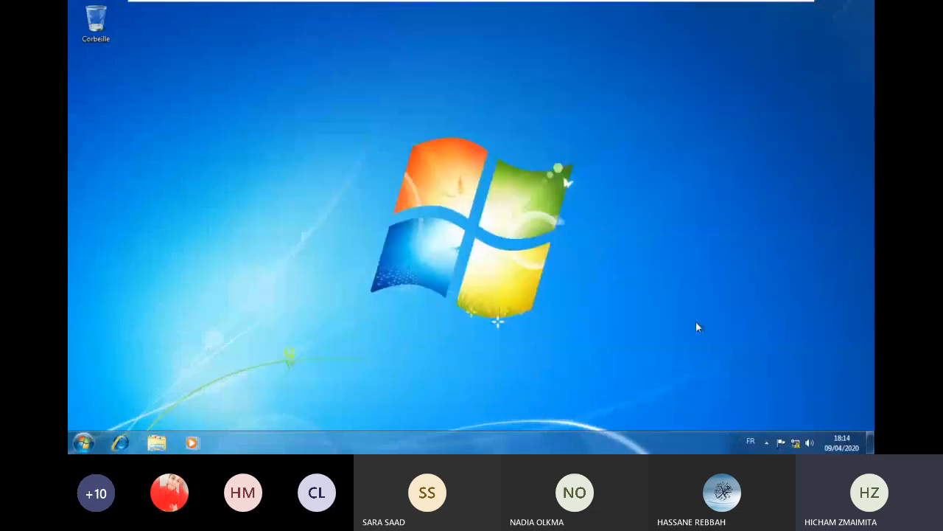
pyautogui.moveTo(787, 4)
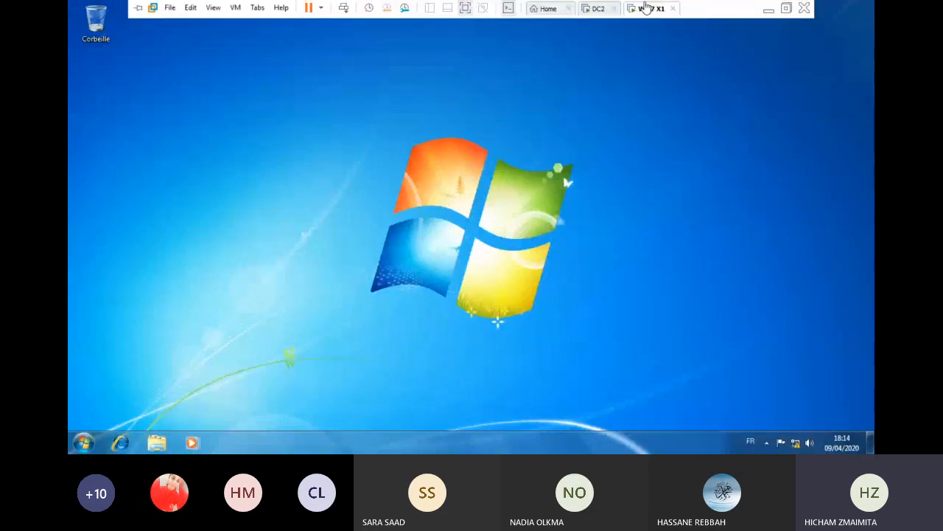
pyautogui.click(623, 6)
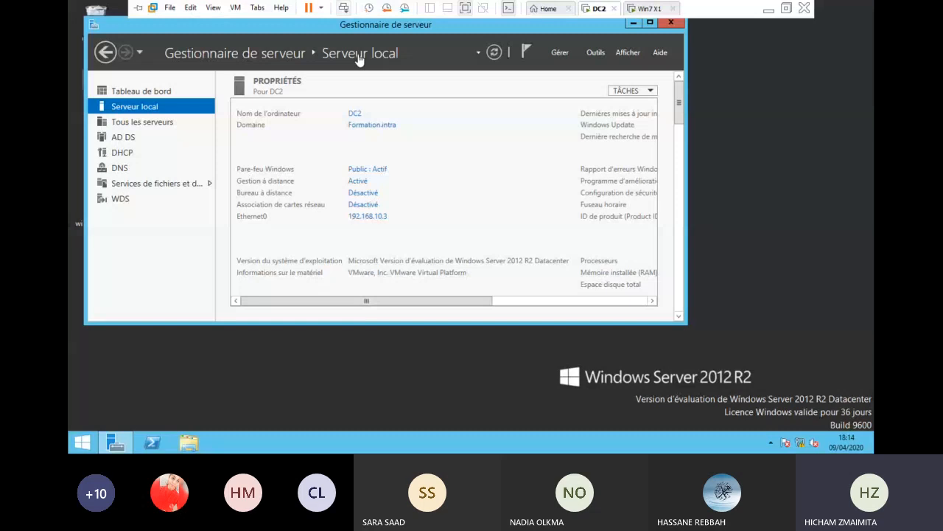
# - Maximize Server Manager, exit full-screen view, and bring the Paint diagram forward
pyautogui.click(649, 23)
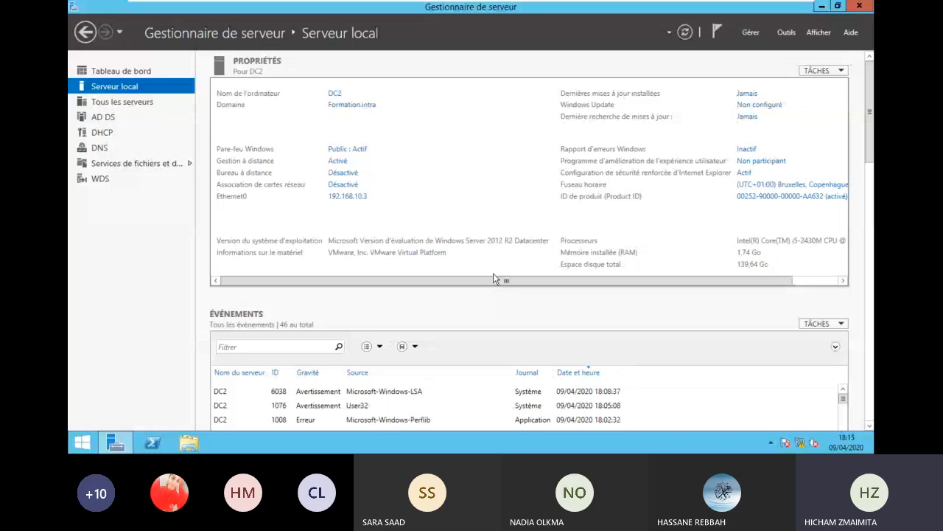
pyautogui.moveTo(469, 16)
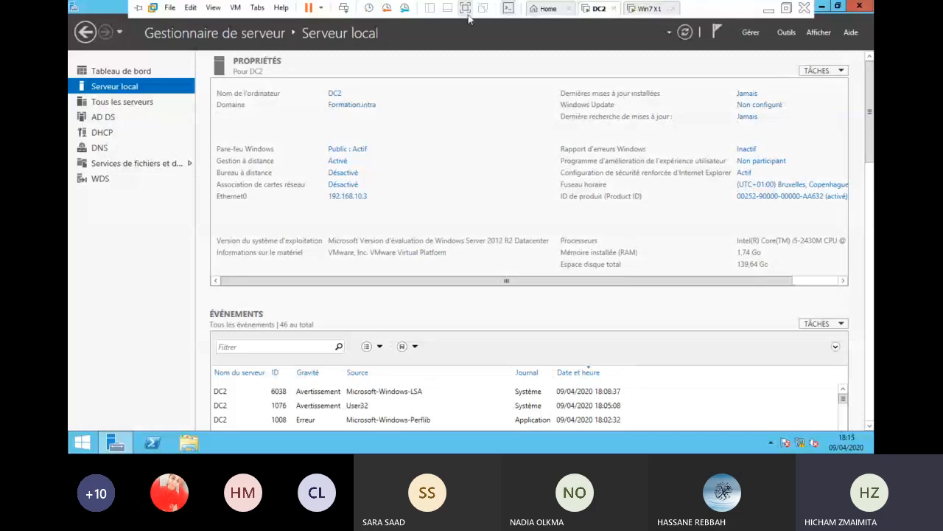
pyautogui.click(467, 11)
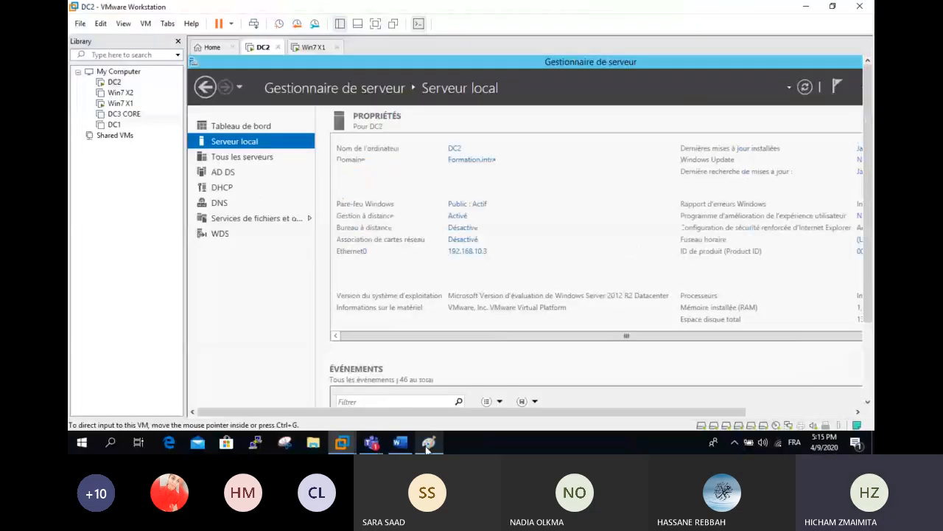
pyautogui.click(428, 443)
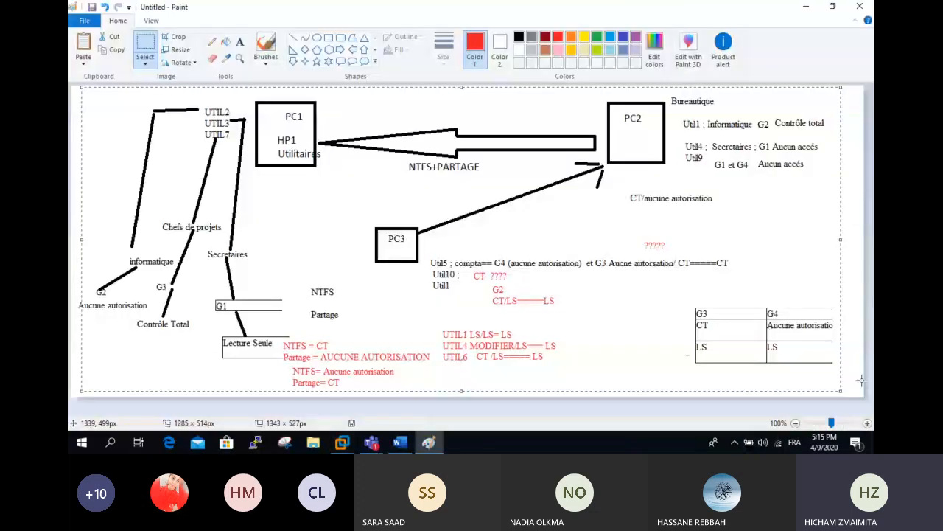
# - Clear the canvas and write the red line 'NTFS : Aucune autorisation', fixing its typos
pyautogui.press('Delete')
pyautogui.click(240, 42)
pyautogui.click(368, 132)
pyautogui.write('NTFS ')
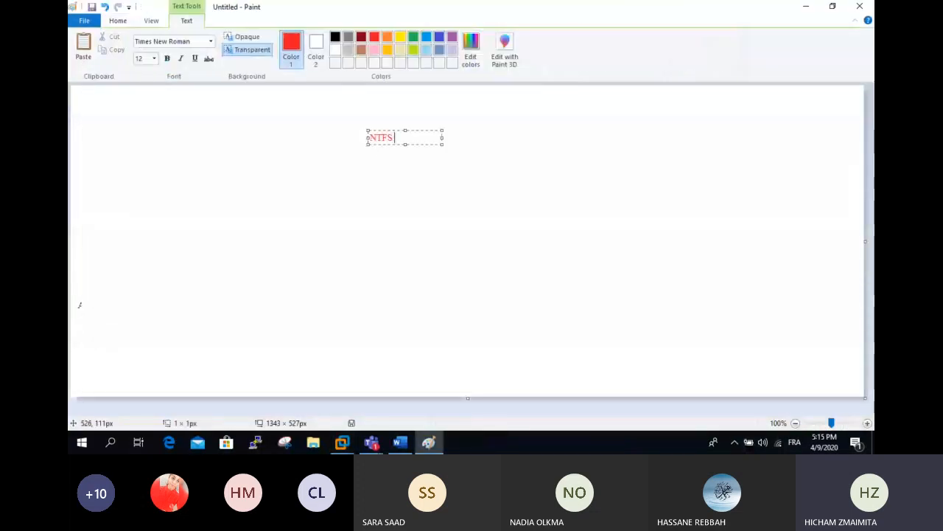
pyautogui.write(': Aucne')
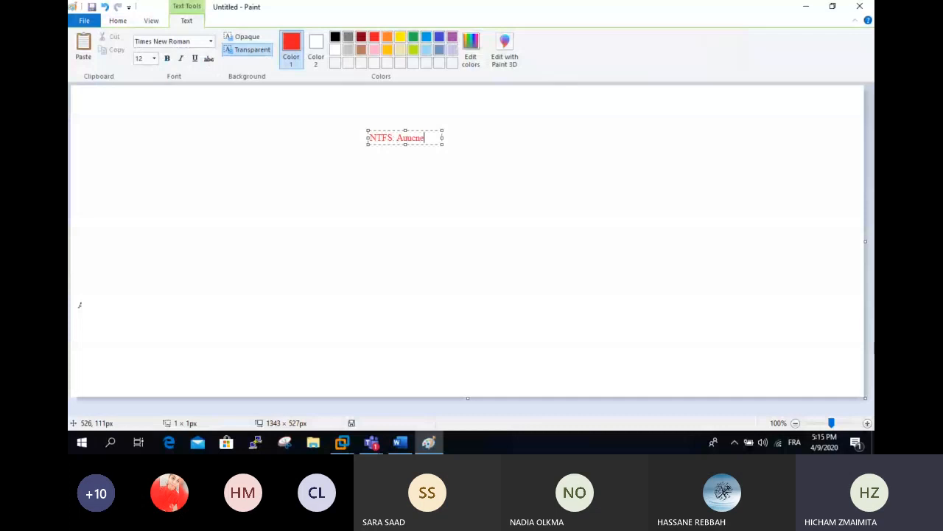
pyautogui.write(' auttoisation')
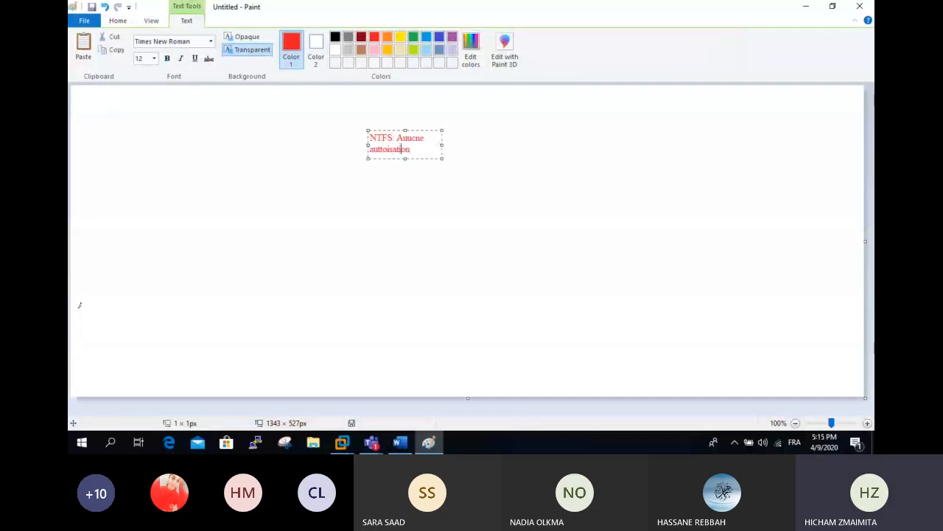
pyautogui.press('Up')
pyautogui.press('BackSpace')
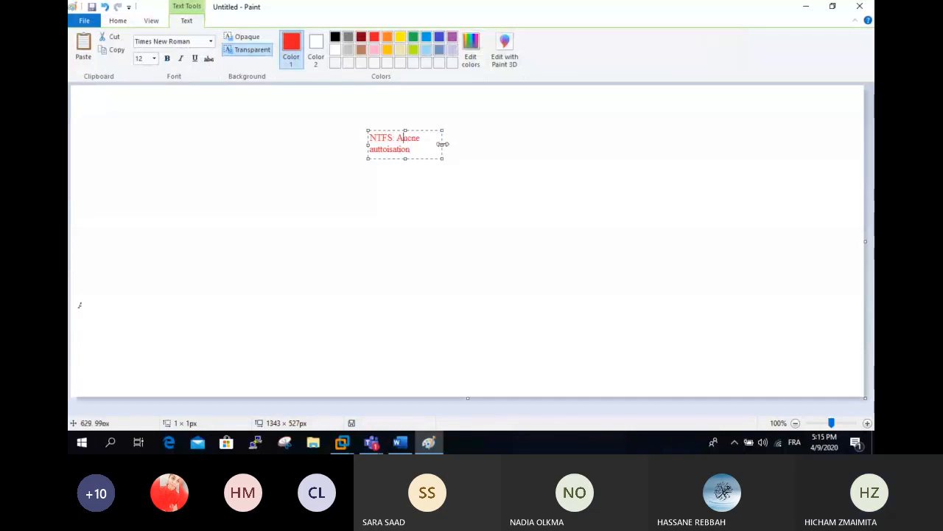
pyautogui.moveTo(443, 144); pyautogui.dragTo(516, 144)
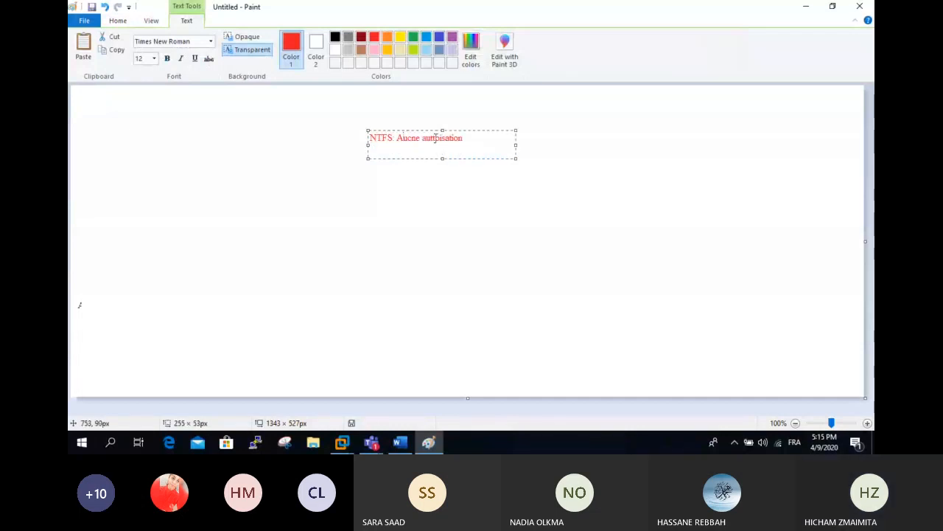
pyautogui.click(438, 137)
pyautogui.press('BackSpace')
pyautogui.write('r')
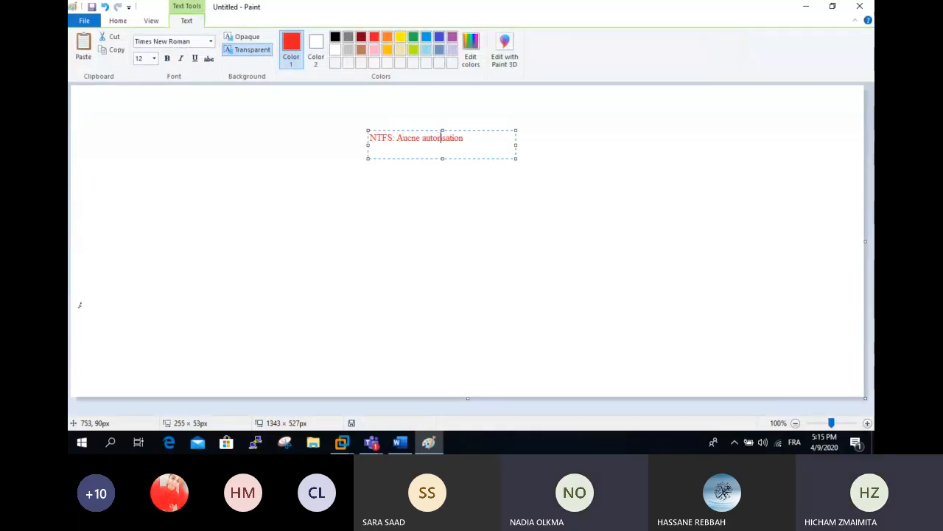
pyautogui.click(471, 138)
# - Add a second line 'PARTAGE: CT' and correct the remaining 'Aucne' typo
pyautogui.press('Return')
pyautogui.write('PARTAGE')
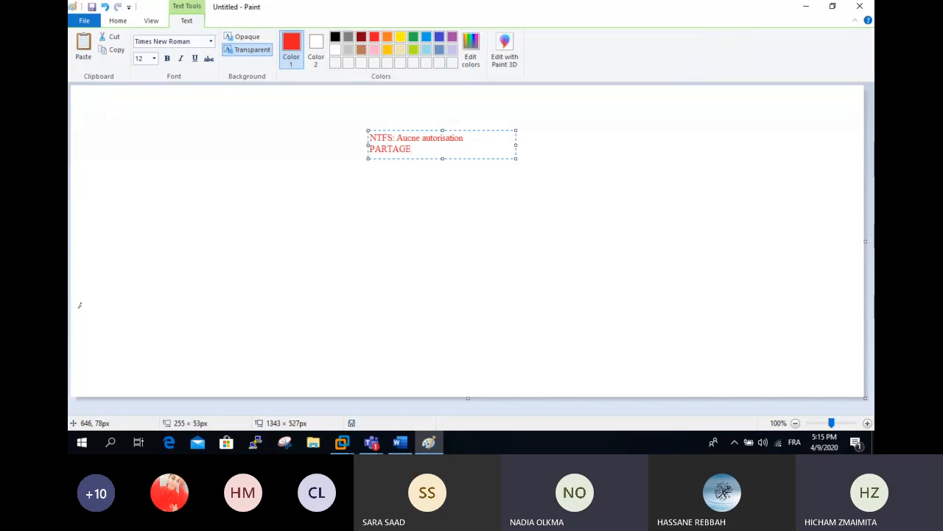
pyautogui.write(':')
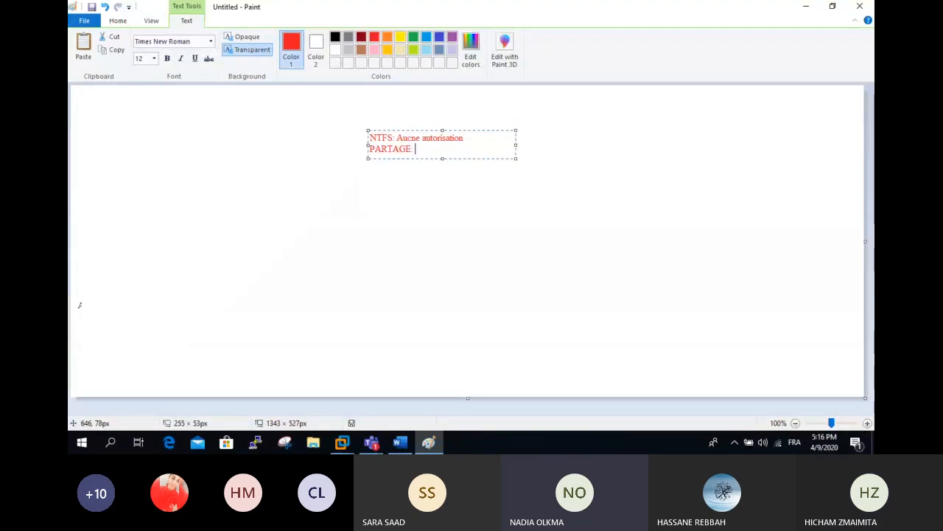
pyautogui.press('Up')
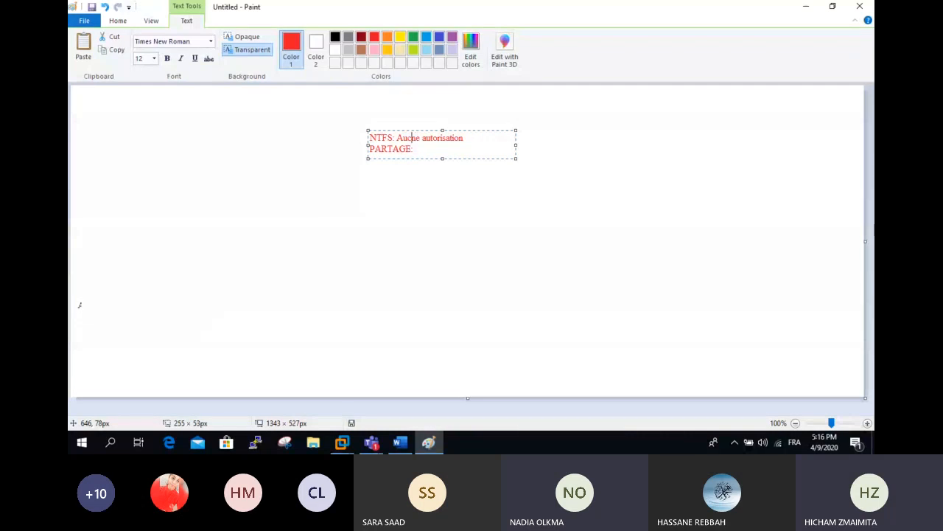
pyautogui.write('u')
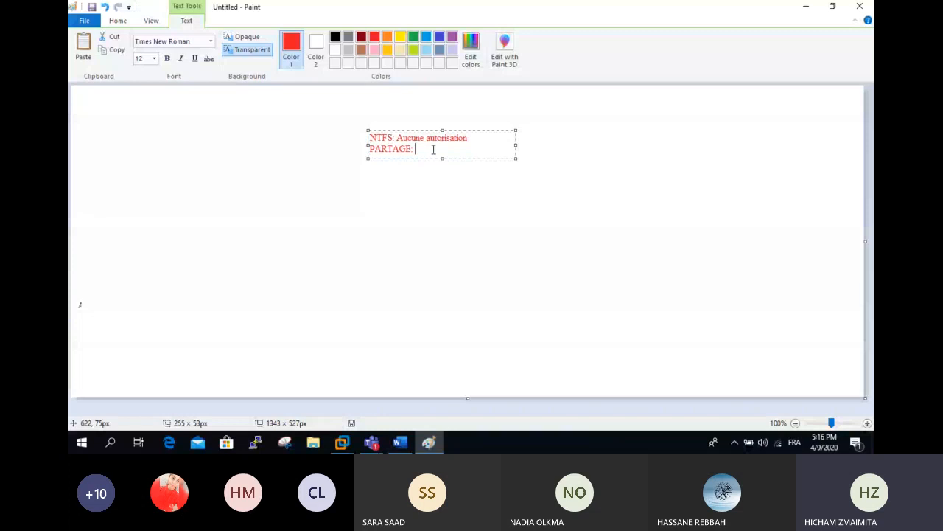
pyautogui.write('CT')
pyautogui.hotkey('shift', 'Left')
# - Finish the note and draw two red lines branching down-left and down-right from it
pyautogui.click(440, 157)
pyautogui.click(444, 166)
pyautogui.click(294, 39)
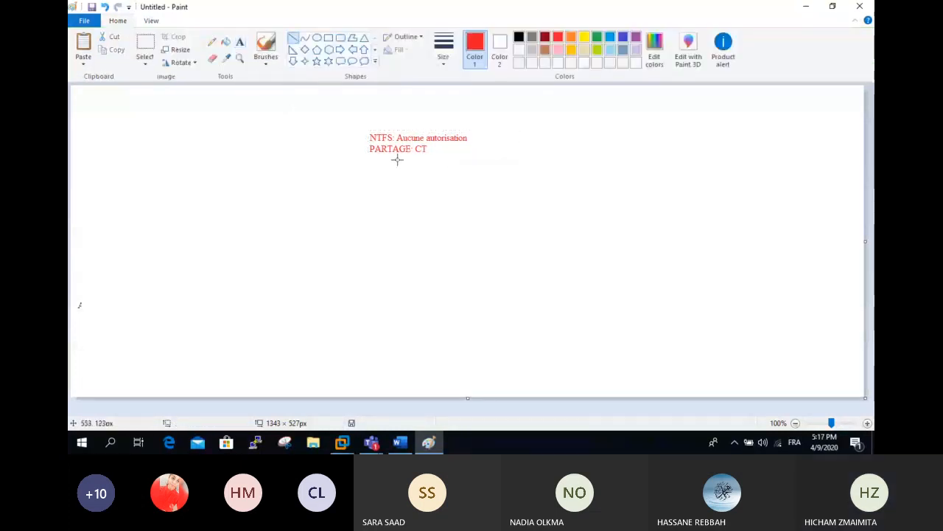
pyautogui.moveTo(398, 159); pyautogui.dragTo(323, 208)
pyautogui.moveTo(441, 157); pyautogui.dragTo(547, 217)
# - Label the left branch 'Acces distant'
pyautogui.click(239, 42)
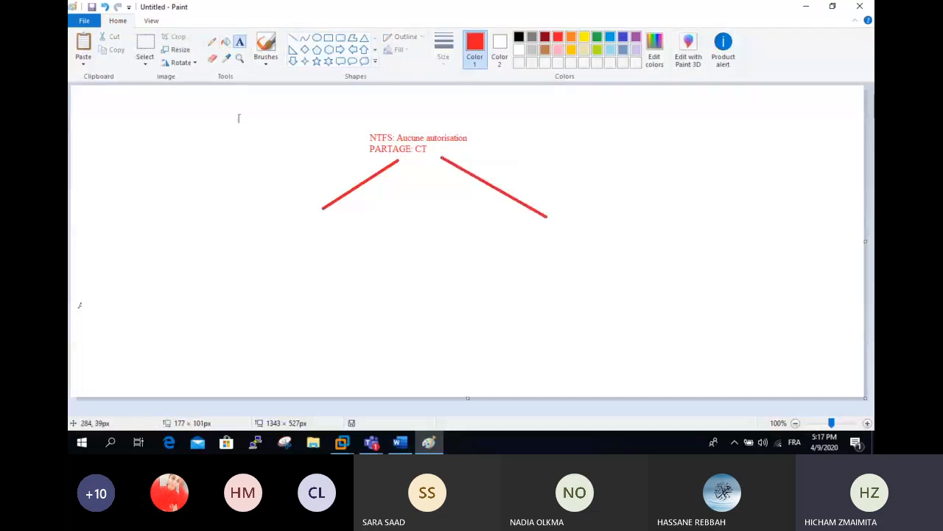
pyautogui.click(290, 209)
pyautogui.write('Acc')
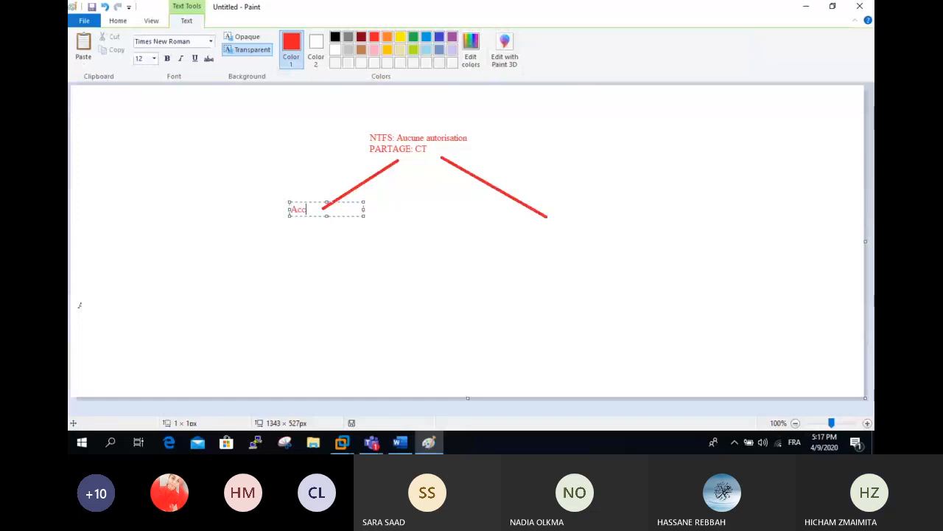
pyautogui.write('e')
pyautogui.write('s distant')
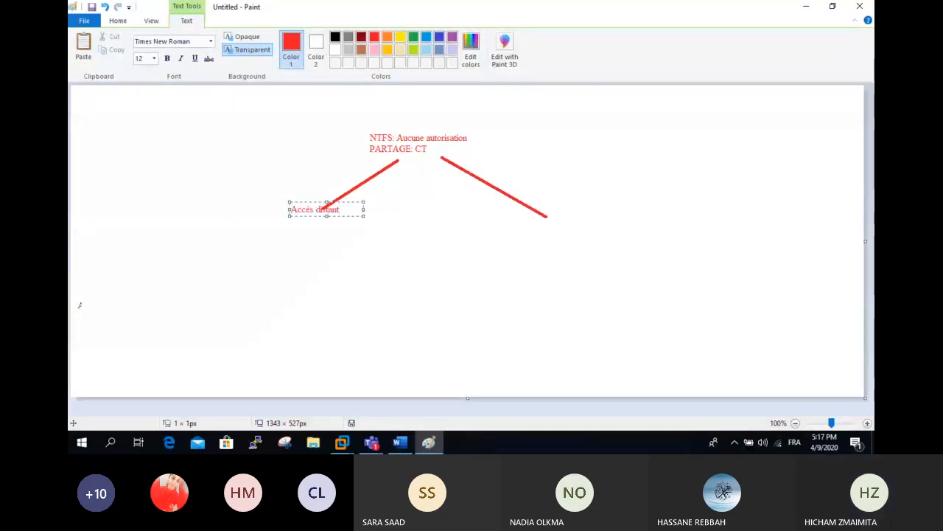
pyautogui.moveTo(310, 216); pyautogui.dragTo(306, 231)
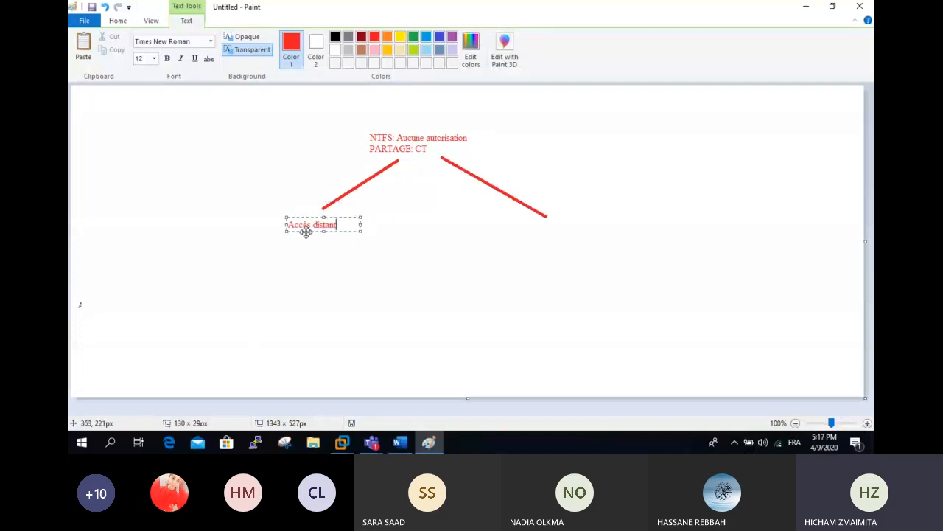
pyautogui.click(537, 230)
# - Label the right branch 'accès local'
pyautogui.click(538, 221)
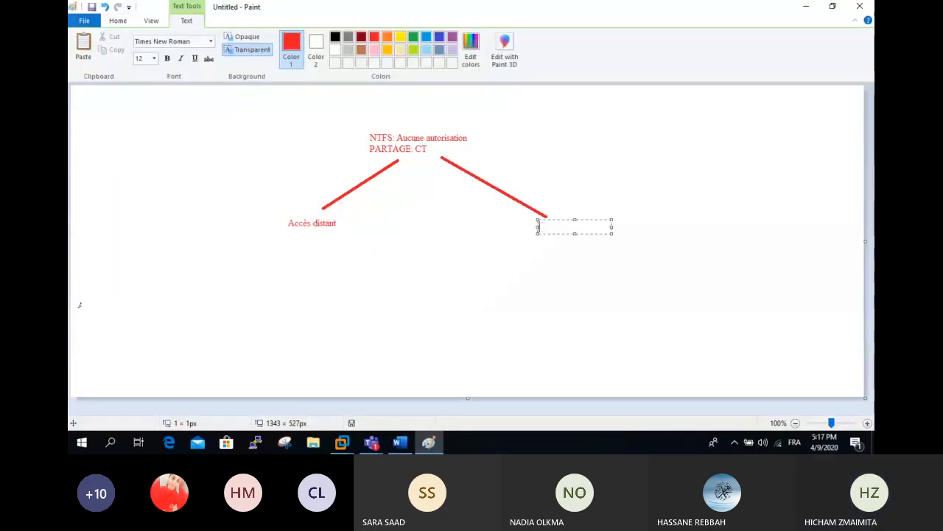
pyautogui.write('accès loc')
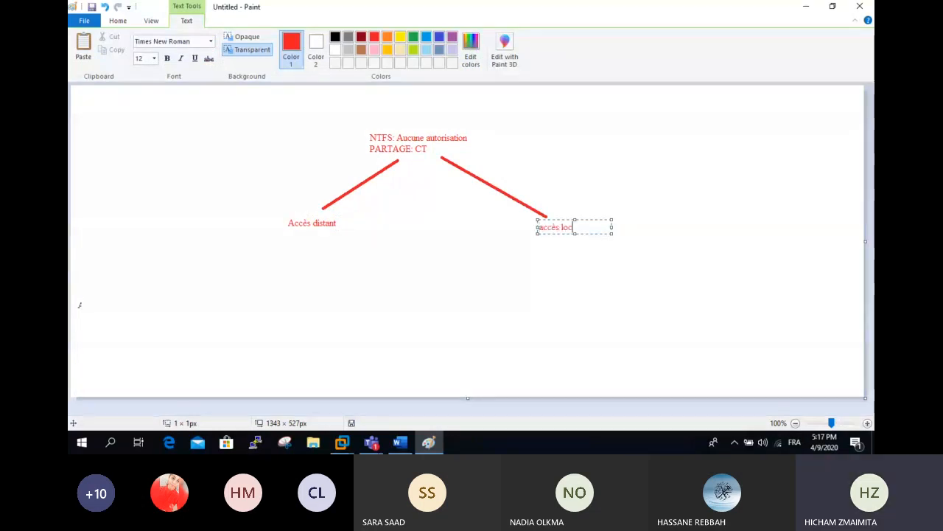
pyautogui.write('al')
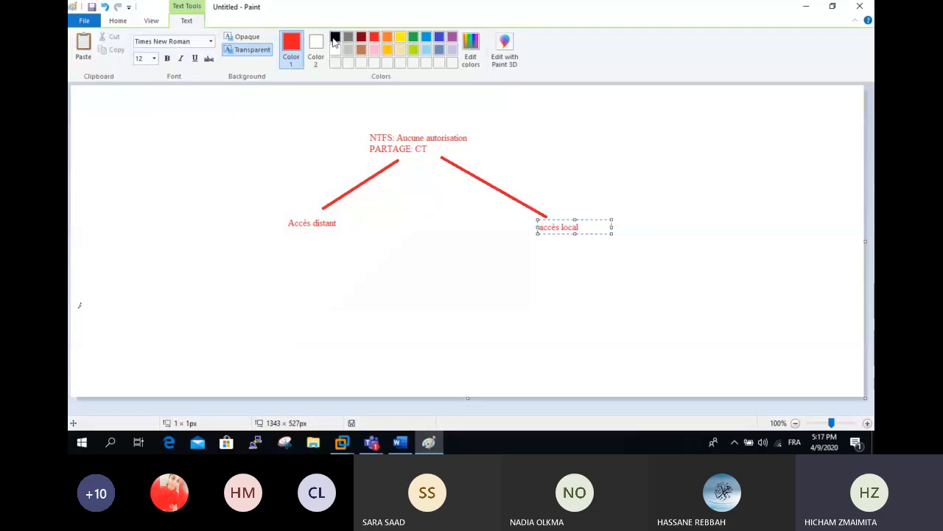
pyautogui.click(413, 37)
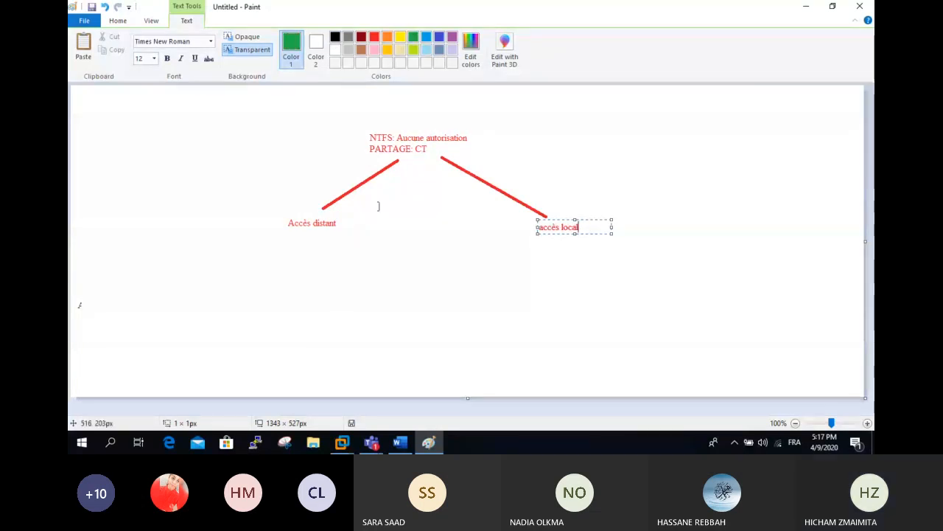
pyautogui.click(417, 247)
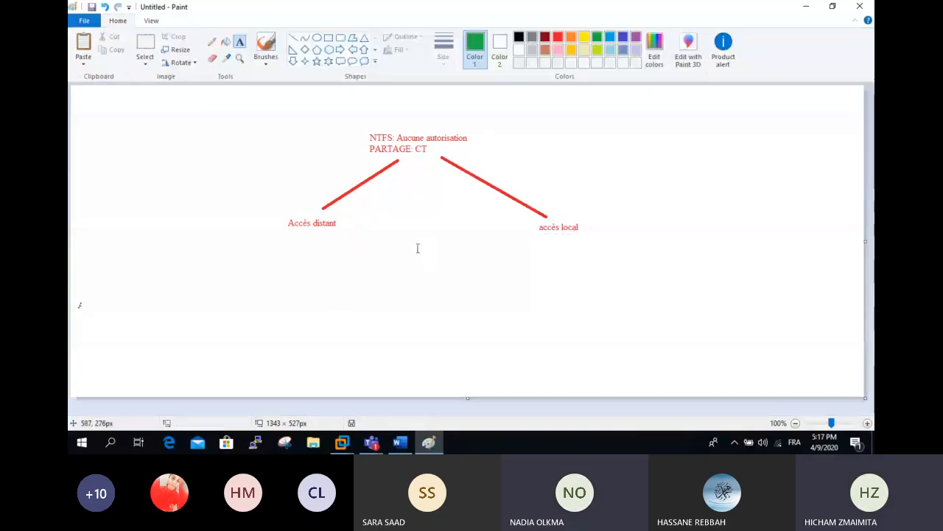
# - Add a green 'Aucun accès' label below, joined to both branches by black lines
pyautogui.click(384, 248)
pyautogui.write('Aucun acc')
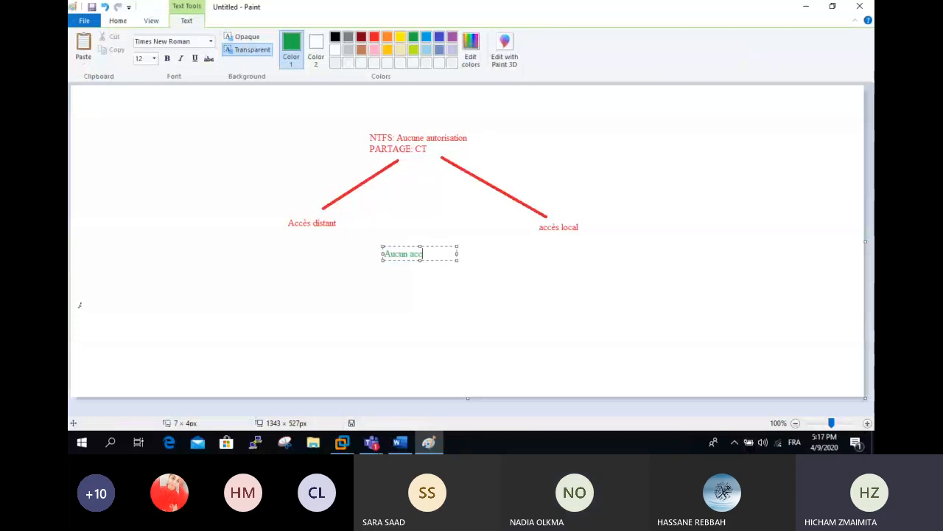
pyautogui.write('ès')
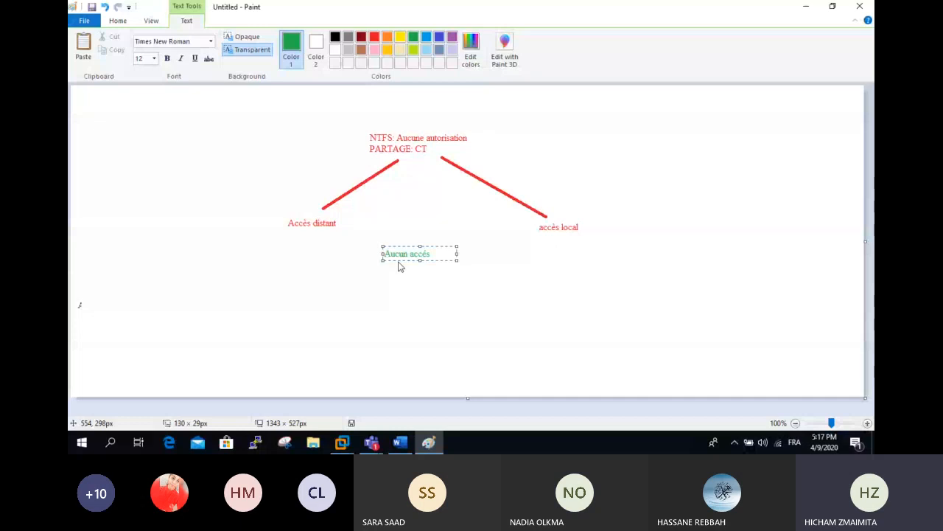
pyautogui.moveTo(338, 224); pyautogui.dragTo(394, 241)
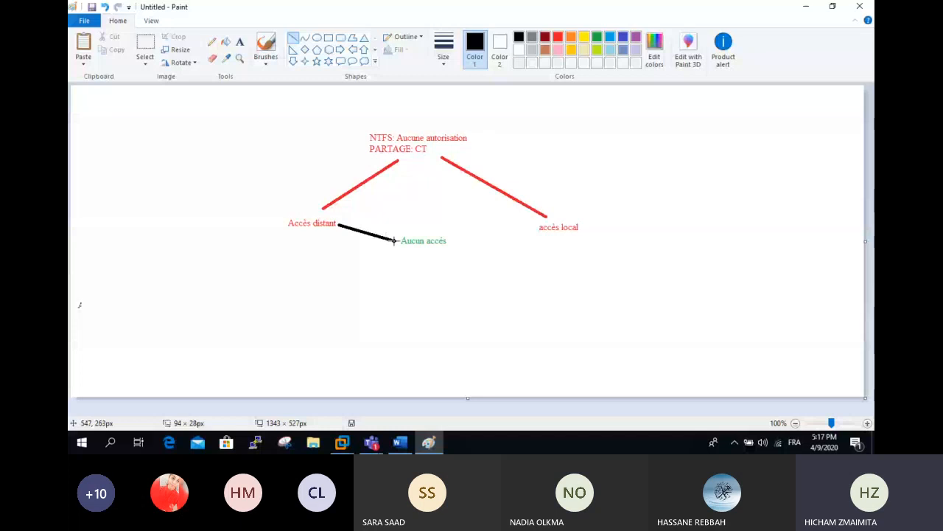
pyautogui.moveTo(535, 228); pyautogui.dragTo(458, 237)
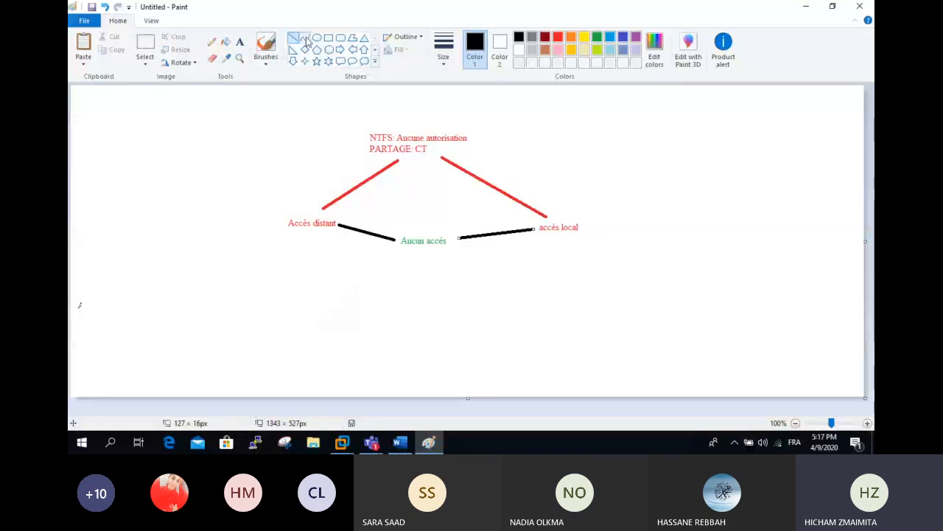
pyautogui.click(240, 41)
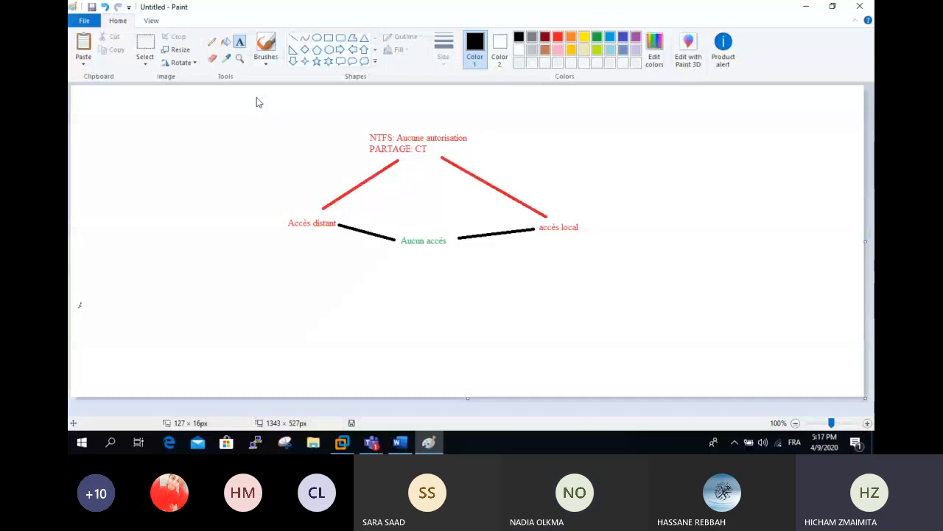
# - Write the black two-line caption 'NTFS: CT' / 'Partage Aucne autorisation' below the diagram
pyautogui.click(386, 286)
pyautogui.write('NTFS: CT')
pyautogui.press('Return')
pyautogui.write('Partage ')
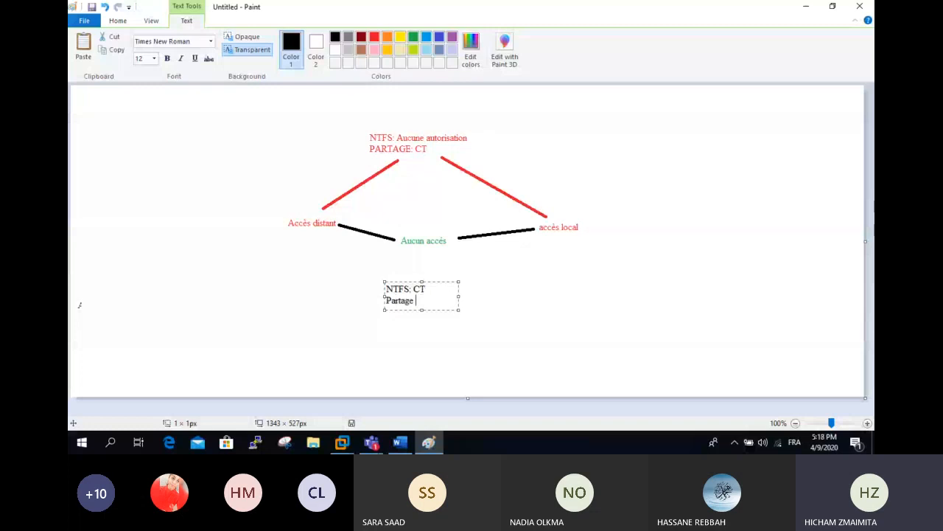
pyautogui.write('Aucne autoi')
pyautogui.press('BackSpace')
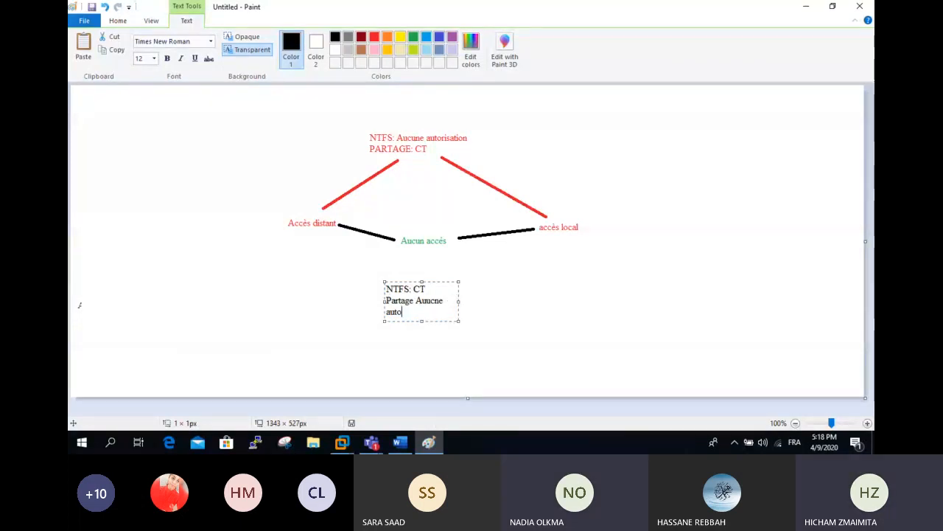
pyautogui.write('risation')
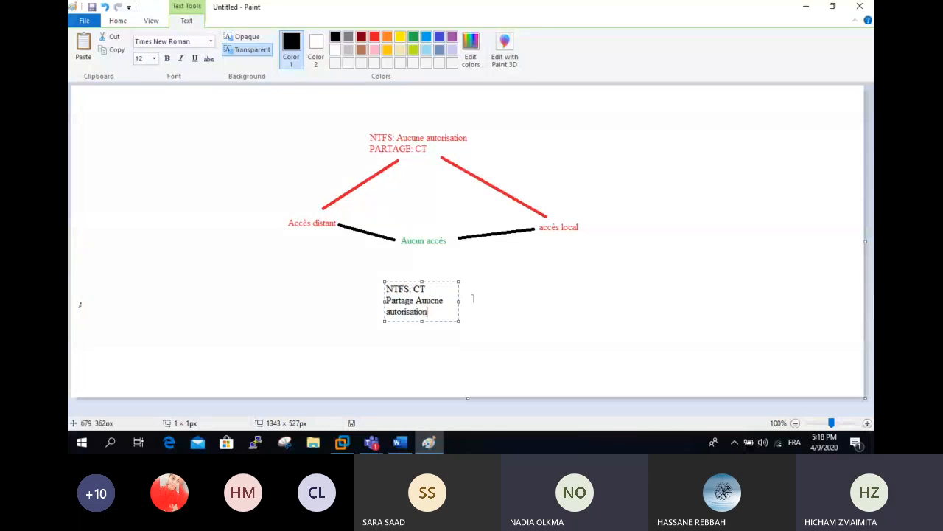
pyautogui.moveTo(459, 301); pyautogui.dragTo(567, 300)
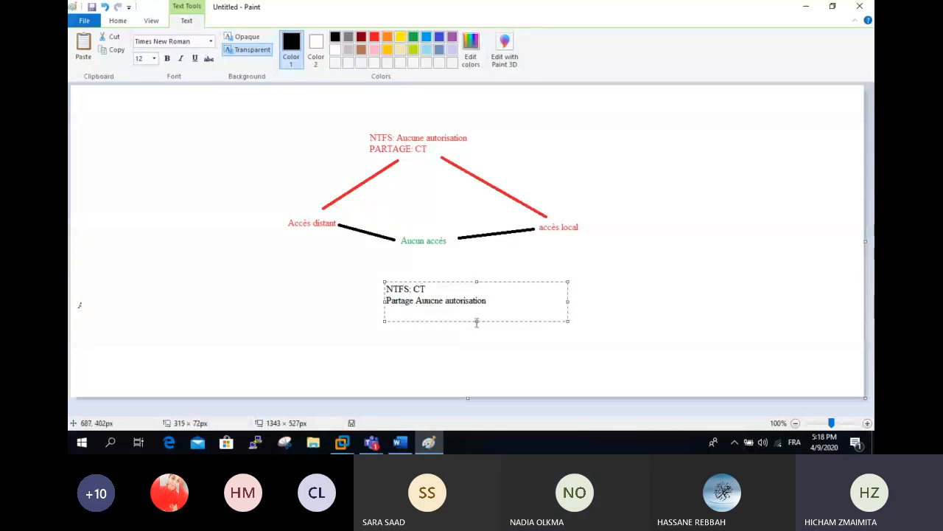
pyautogui.click(477, 326)
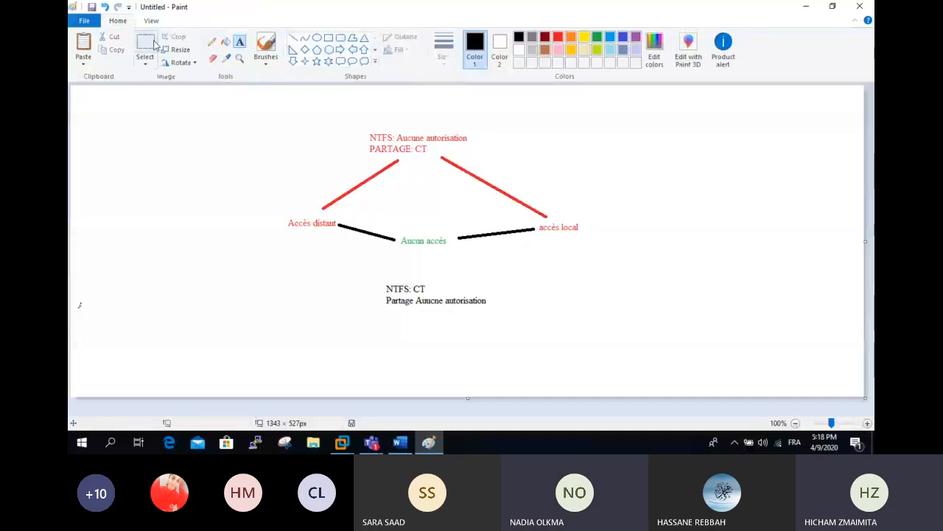
# - Add 'Distant' and 'local' labels to the left and right below the caption
pyautogui.click(323, 320)
pyautogui.write('Distant')
pyautogui.click(550, 321)
pyautogui.write('local')
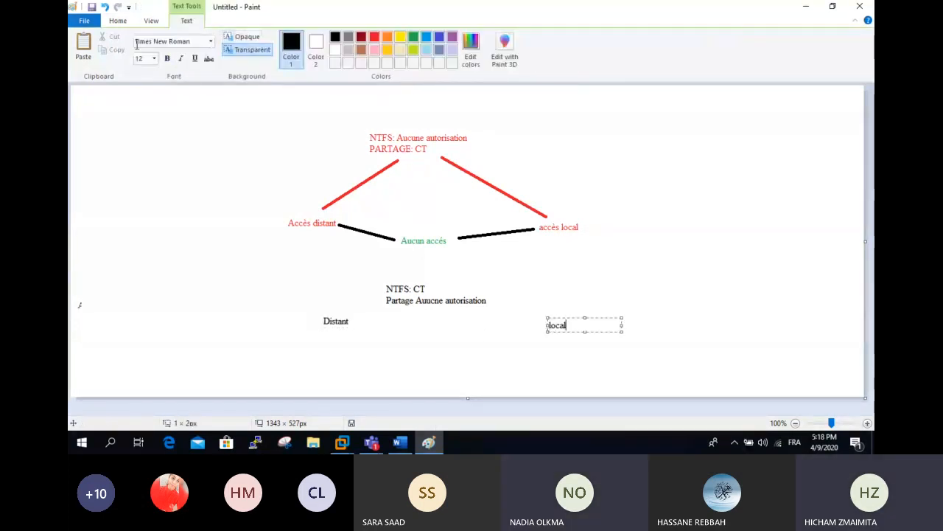
pyautogui.click(118, 21)
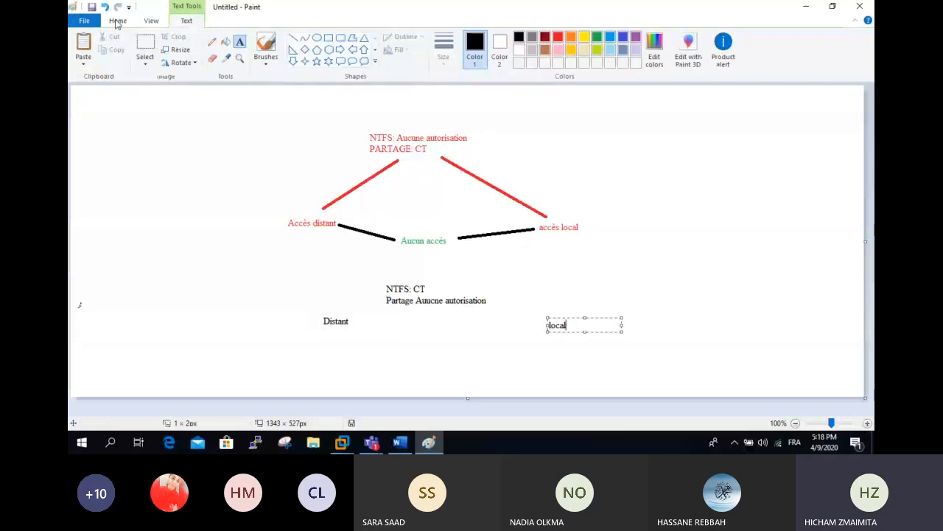
pyautogui.click(240, 42)
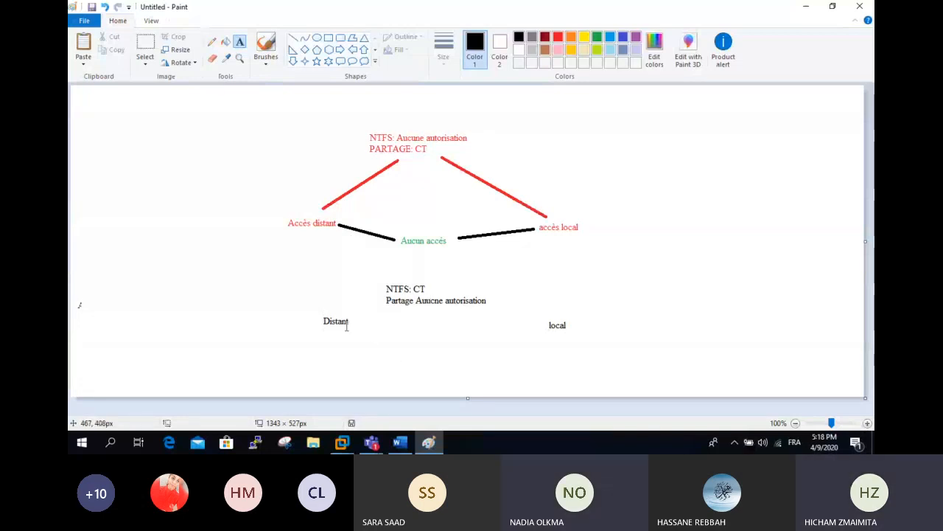
# - Draw black lines linking the caption to 'Distant' and 'local'
pyautogui.click(293, 38)
pyautogui.moveTo(351, 313); pyautogui.dragTo(378, 298)
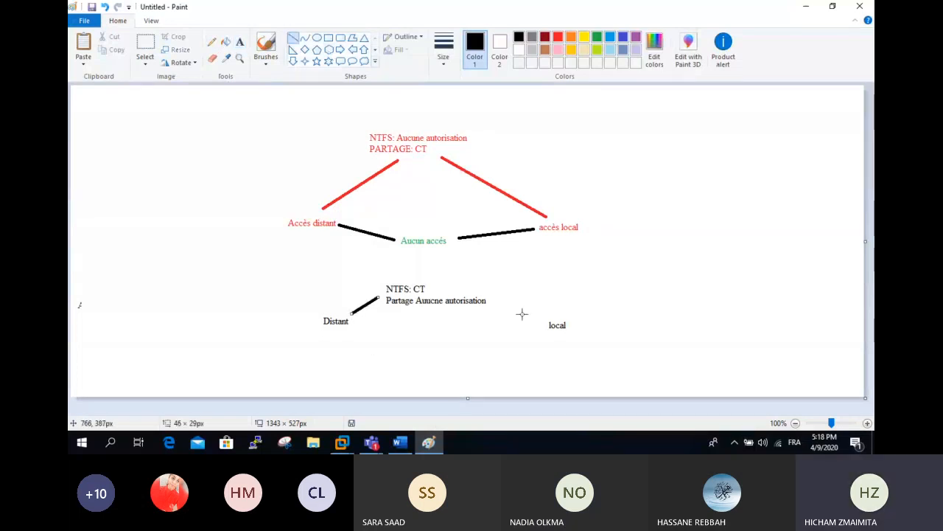
pyautogui.moveTo(490, 294); pyautogui.dragTo(554, 315)
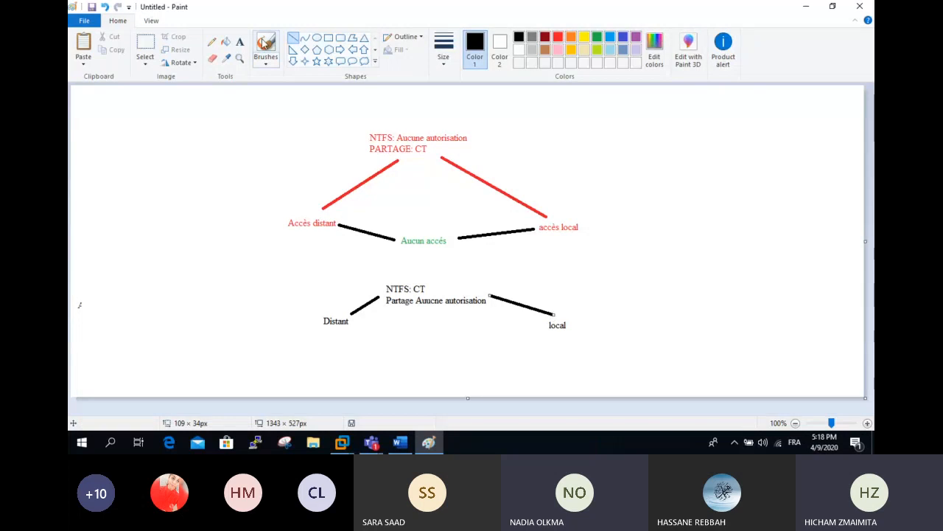
# - Add 'Aucun accès' under Distant and 'CT' under local, nudging CT into place
pyautogui.click(240, 42)
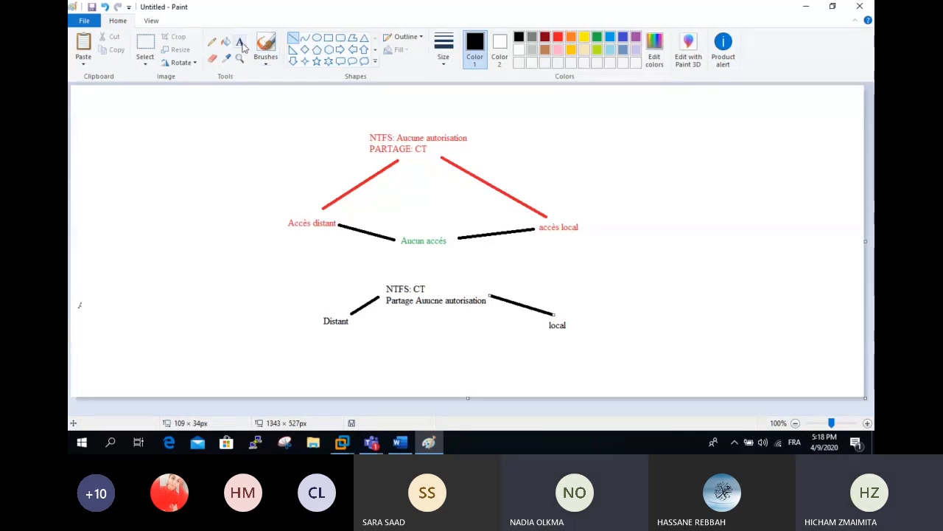
pyautogui.click(330, 349)
pyautogui.write('A')
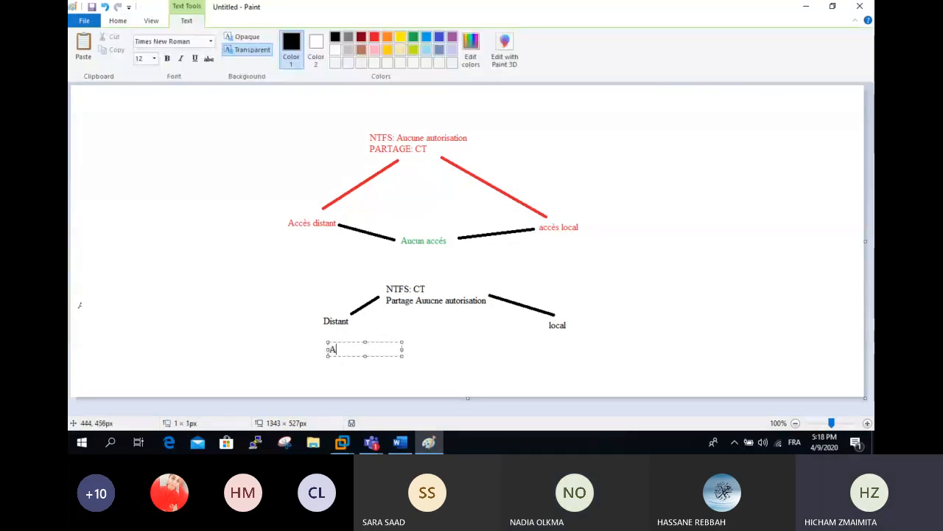
pyautogui.write('u')
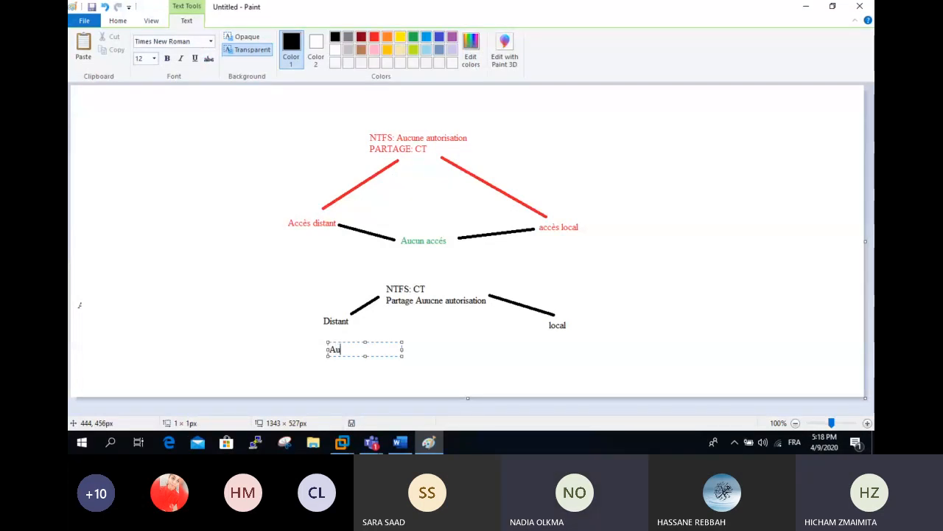
pyautogui.write('cun accès')
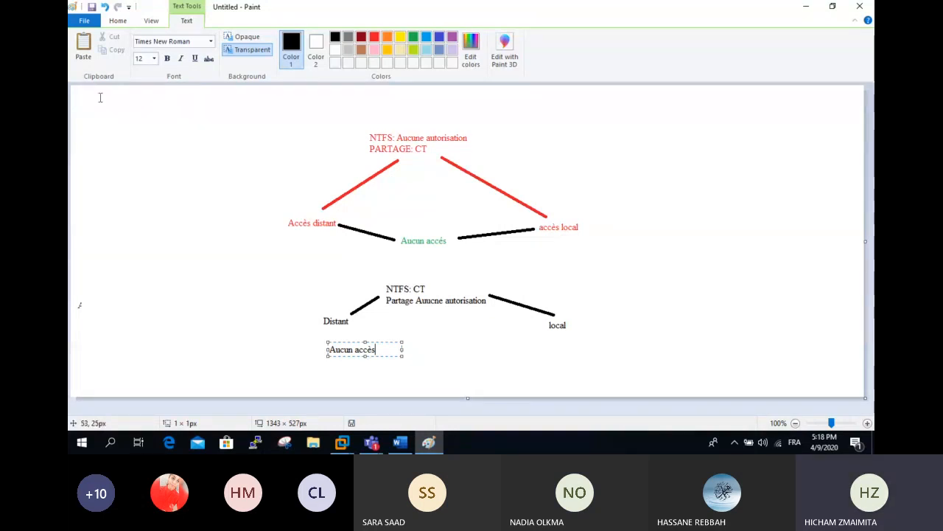
pyautogui.click(549, 346)
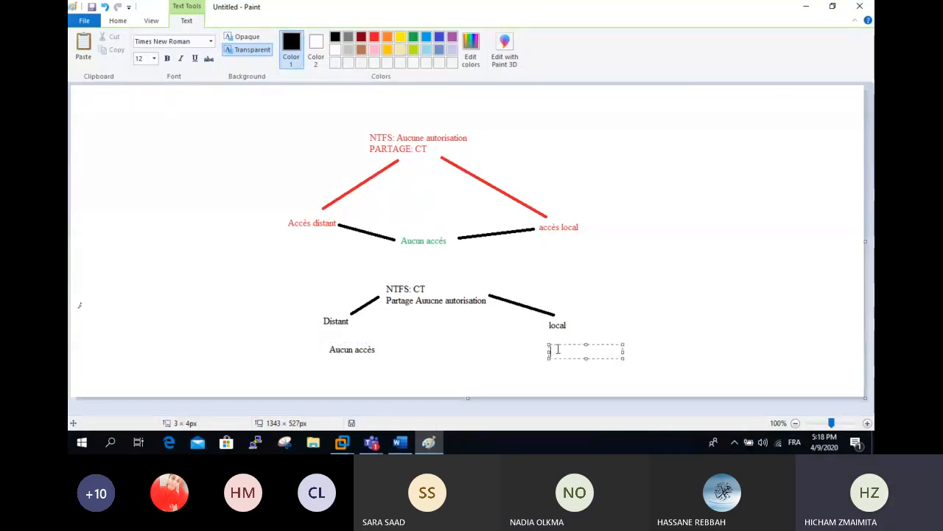
pyautogui.write('CT')
pyautogui.moveTo(566, 359); pyautogui.dragTo(563, 351)
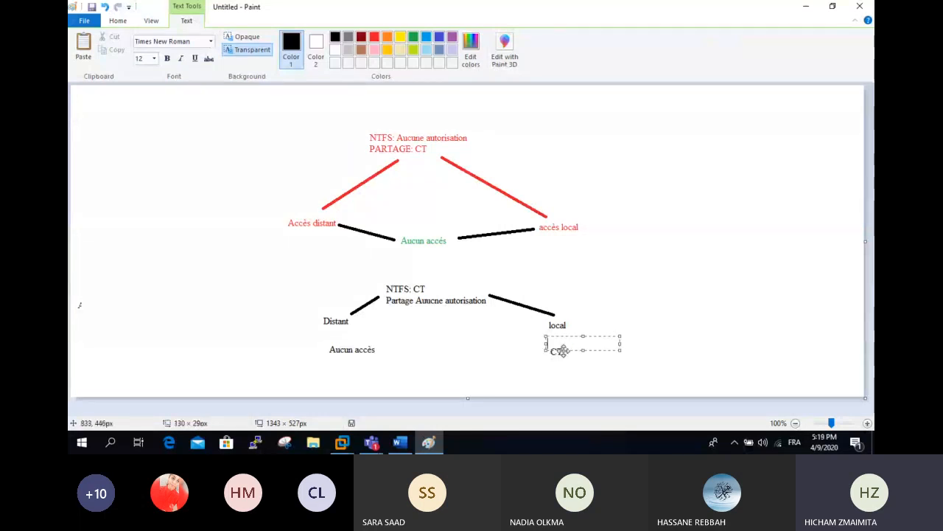
pyautogui.click(457, 266)
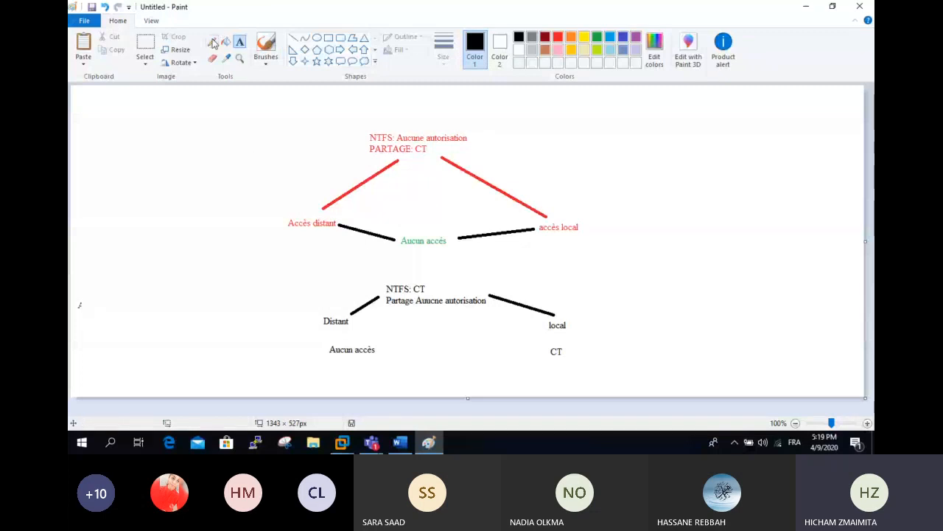
pyautogui.click(154, 49)
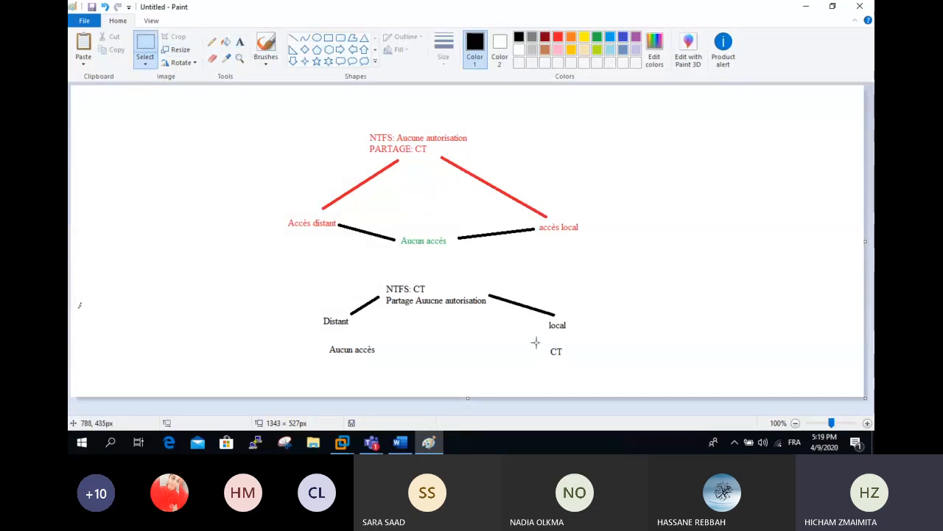
pyautogui.moveTo(536, 342); pyautogui.dragTo(583, 357)
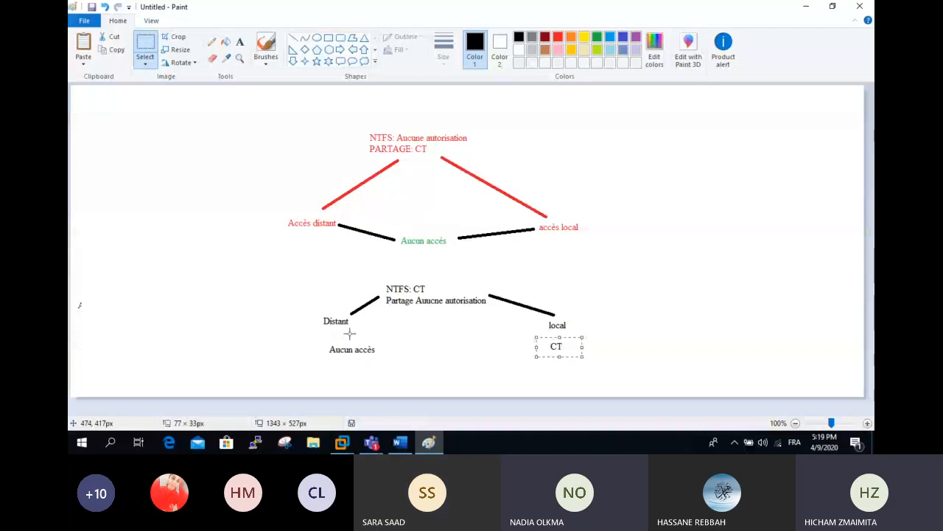
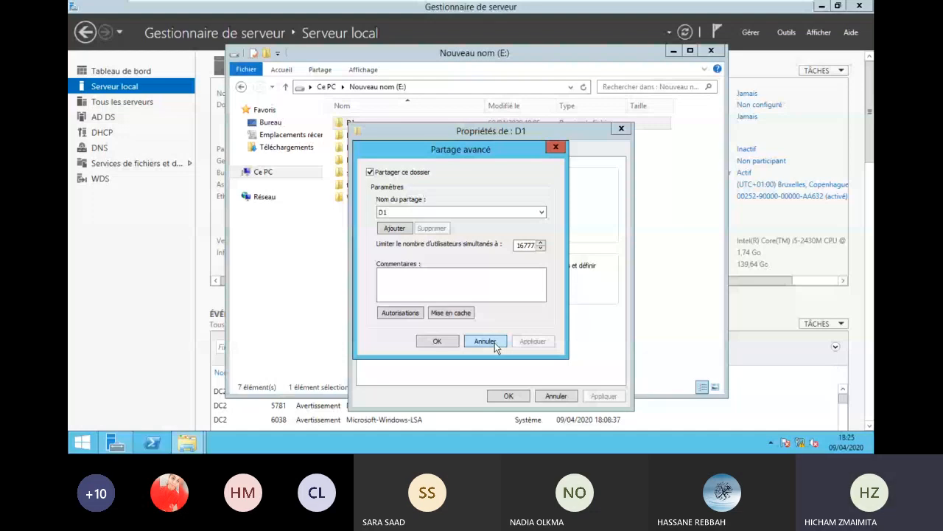
# - In D1's advanced sharing caching, make all opened files automatically available offline
pyautogui.click(495, 342)
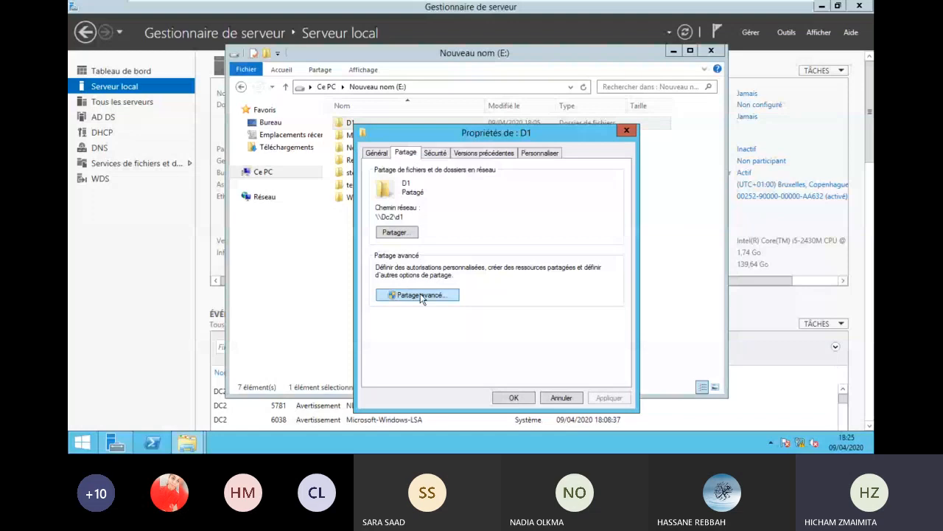
pyautogui.click(421, 293)
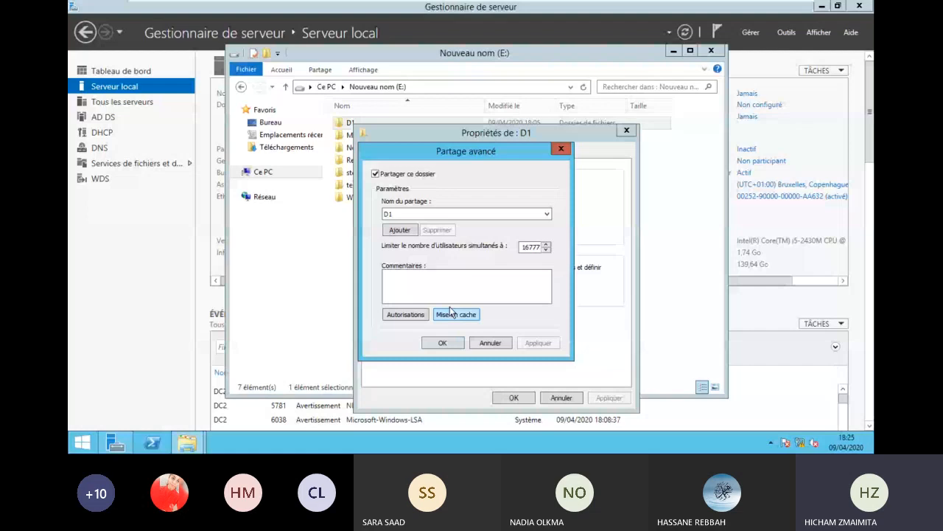
pyautogui.click(451, 314)
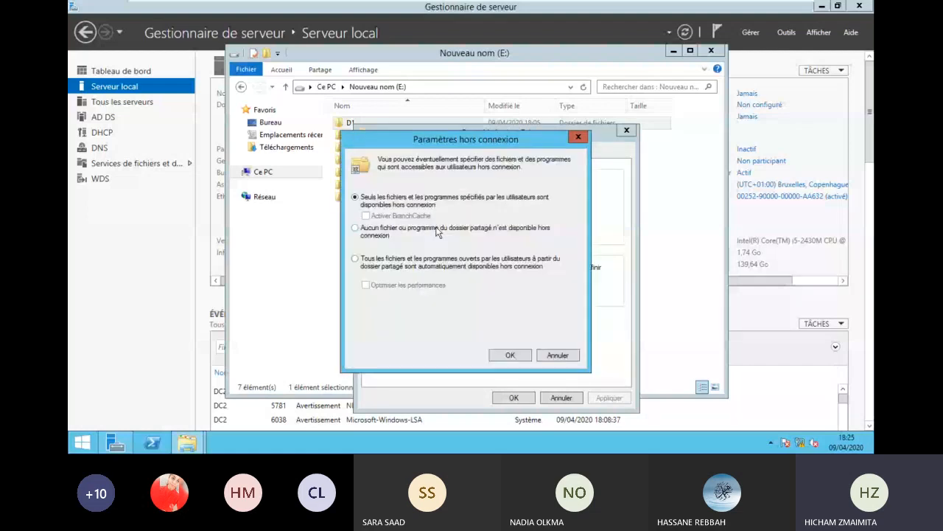
pyautogui.click(514, 265)
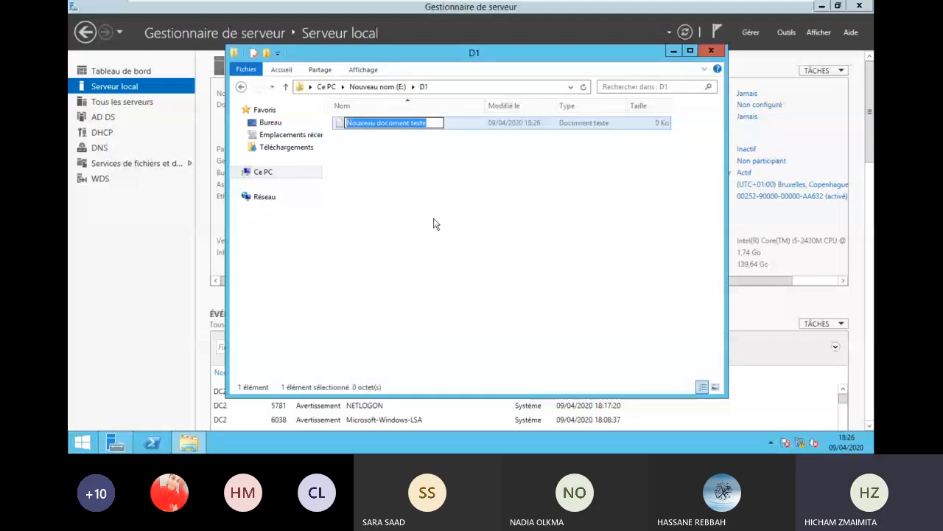
# - Try renaming the new text document to test.txt, which is refused with access denied
pyautogui.write('t')
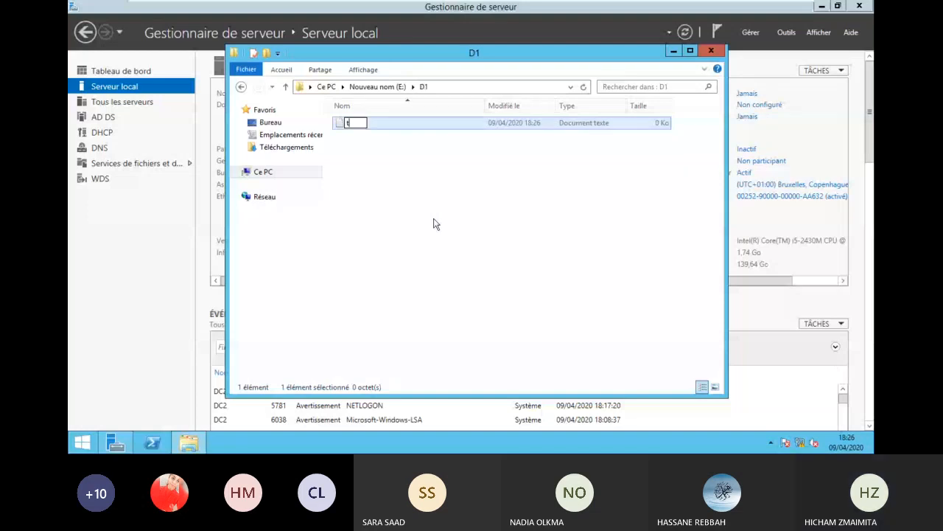
pyautogui.write('est')
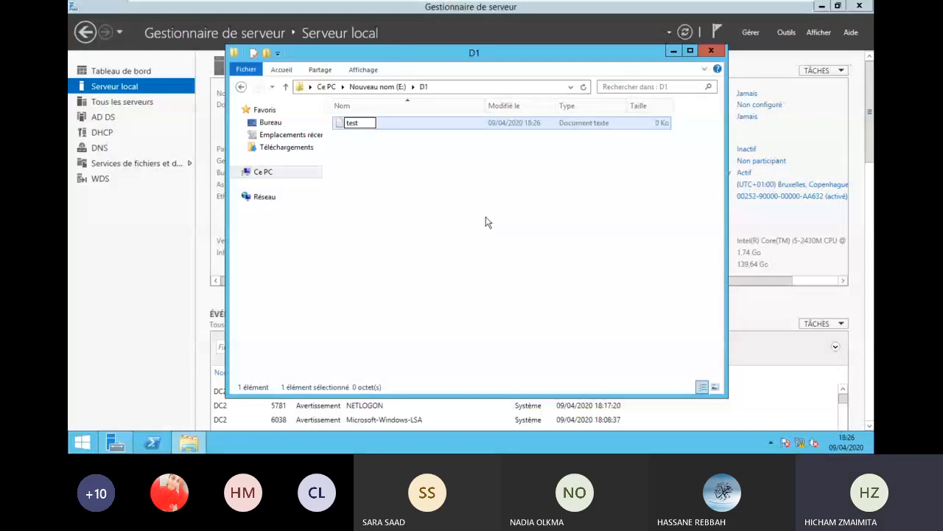
pyautogui.hotkey('ctrl', 'z')
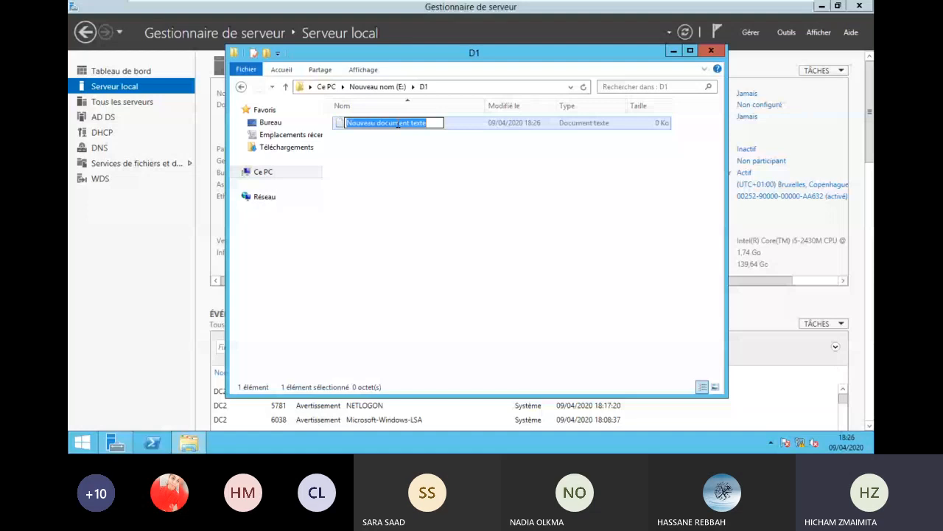
pyautogui.write('test.txt')
pyautogui.press('Return')
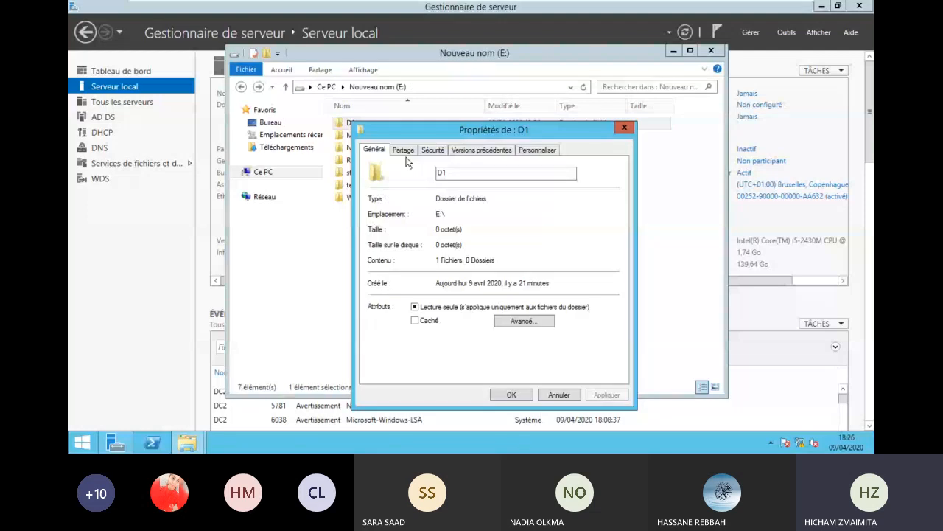
# - Check D1's Security tab and share permissions without changes, then select the new document
pyautogui.click(433, 150)
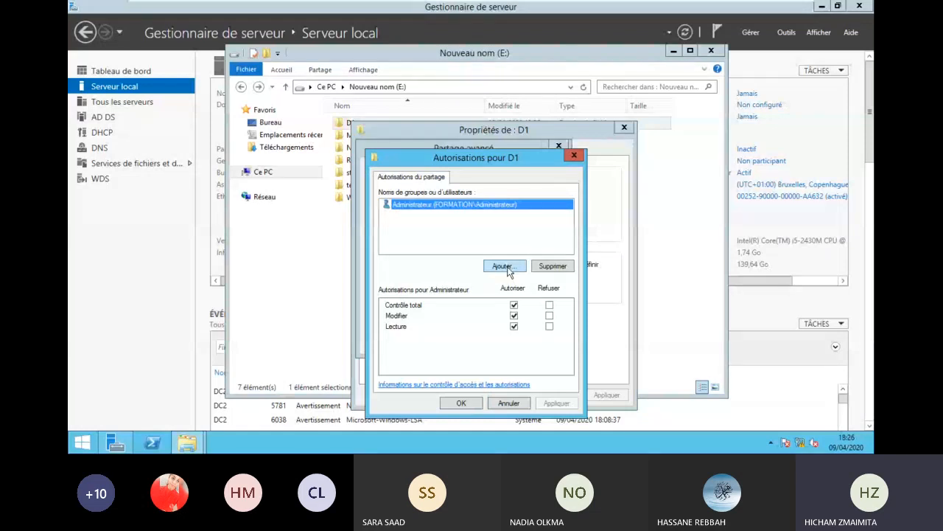
pyautogui.click(461, 403)
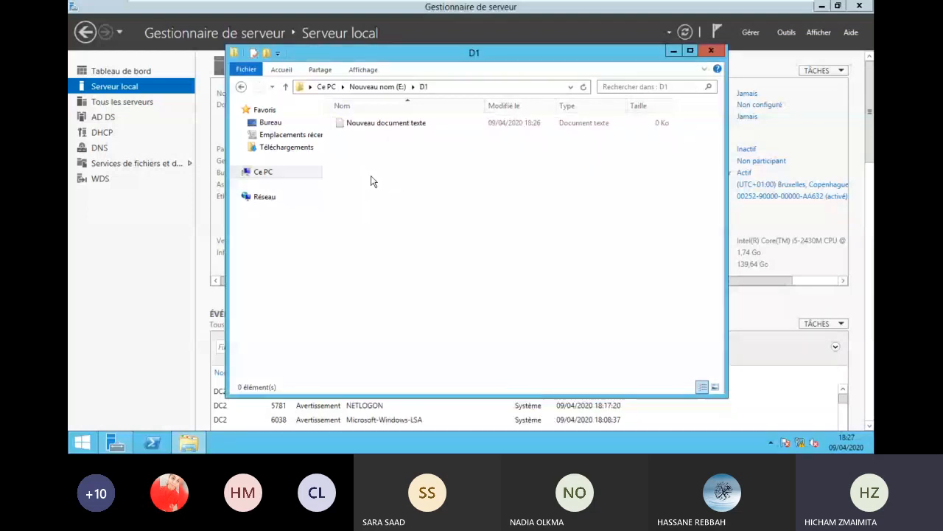
pyautogui.click(412, 124)
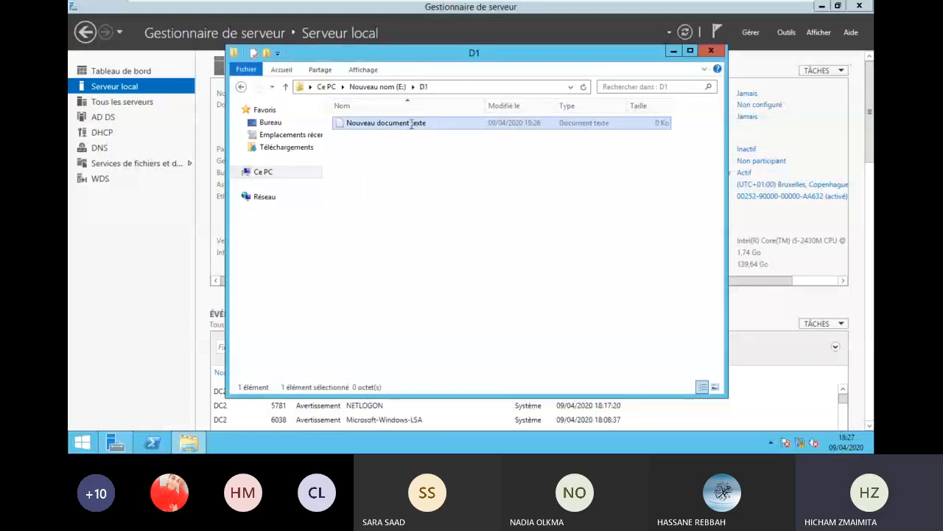
# - Rename the new text document to test.txt
pyautogui.click(412, 124)
pyautogui.write('te')
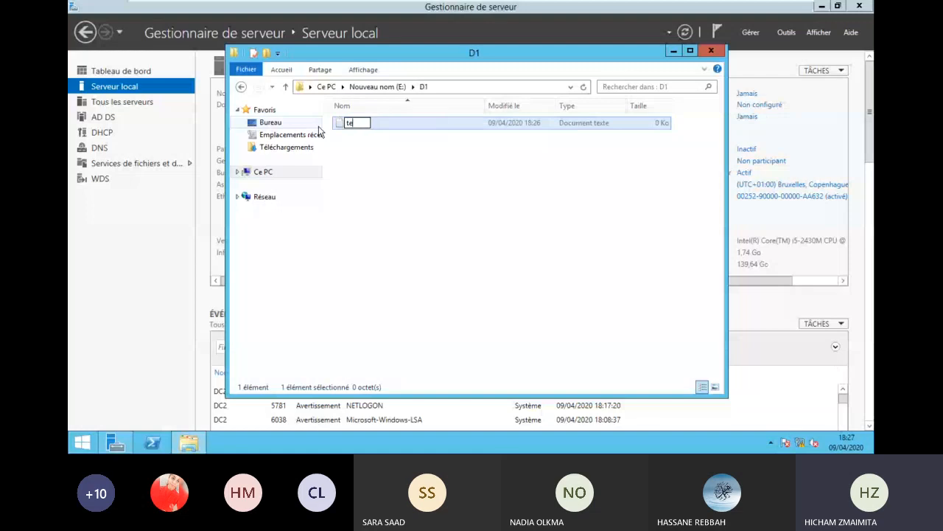
pyautogui.write('st.txt')
pyautogui.click(346, 132)
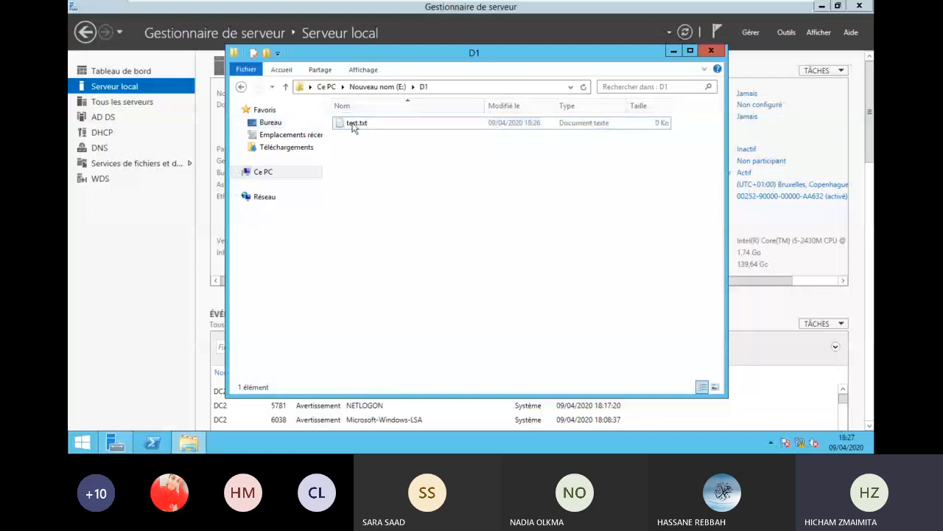
# - Write 'test accès hors connexion' in test.txt, save it, and close the D1 folder
pyautogui.doubleClick(353, 124)
pyautogui.write('test1')
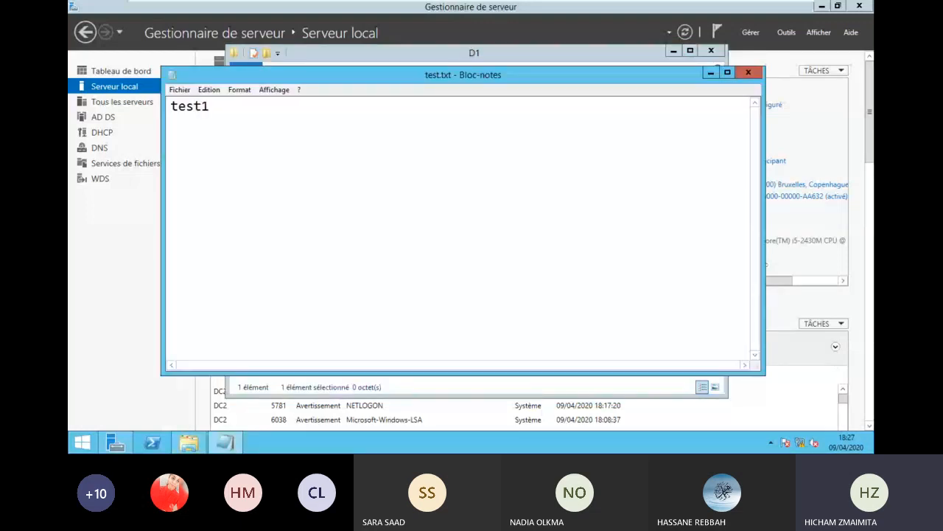
pyautogui.press('BackSpace')
pyautogui.write('hors connexion')
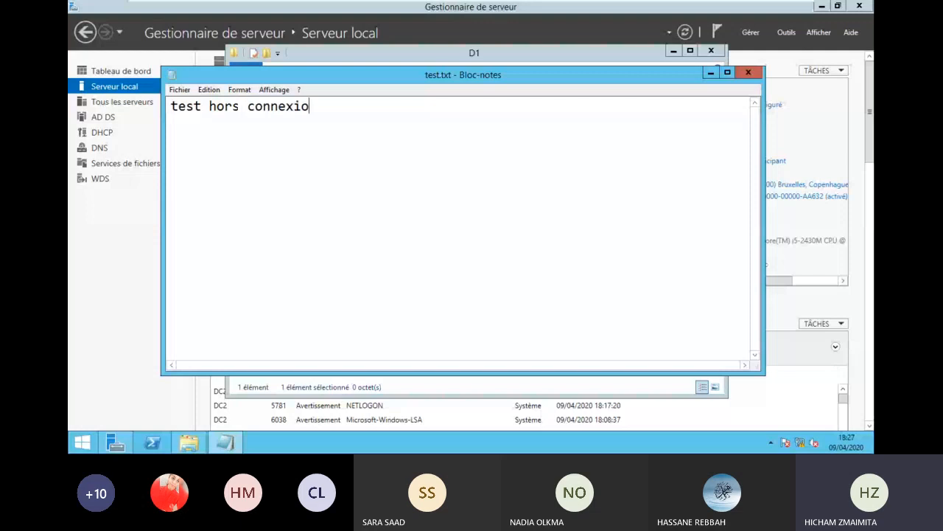
pyautogui.press('Left')
pyautogui.press('Left')
pyautogui.press('Left')
pyautogui.press('Left')
pyautogui.press('Left')
pyautogui.press('Left')
pyautogui.press('Left')
pyautogui.press('Left')
pyautogui.press('Left')
pyautogui.press('Left')
pyautogui.press('Left')
pyautogui.press('Left')
pyautogui.press('Left')
pyautogui.press('Left')
pyautogui.write('accès')
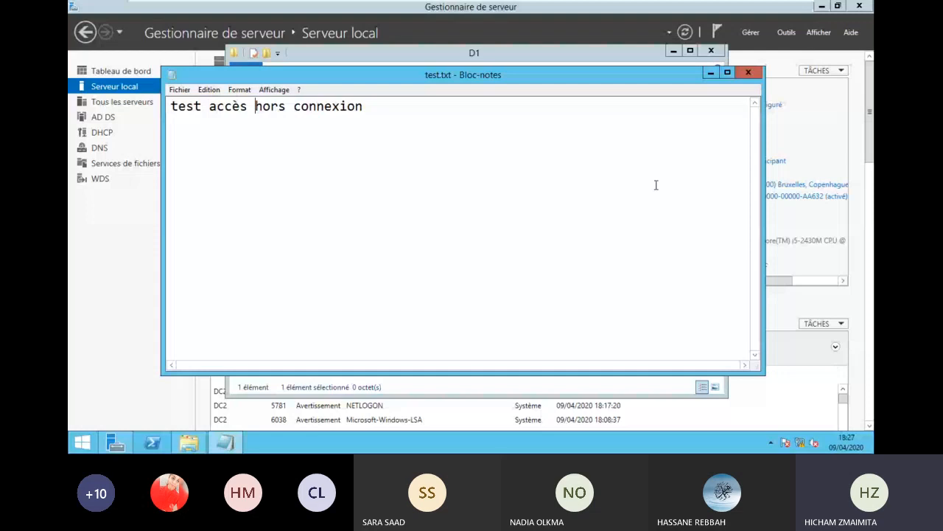
pyautogui.click(727, 72)
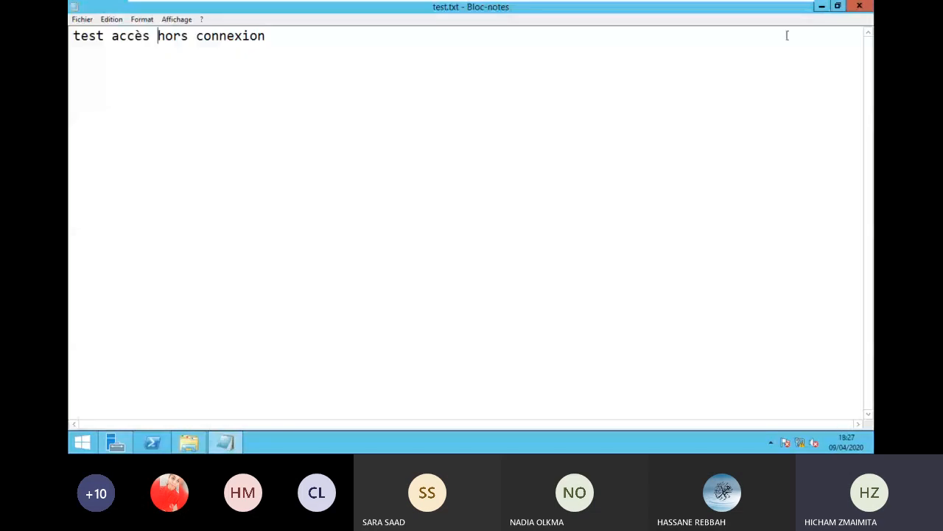
pyautogui.click(860, 6)
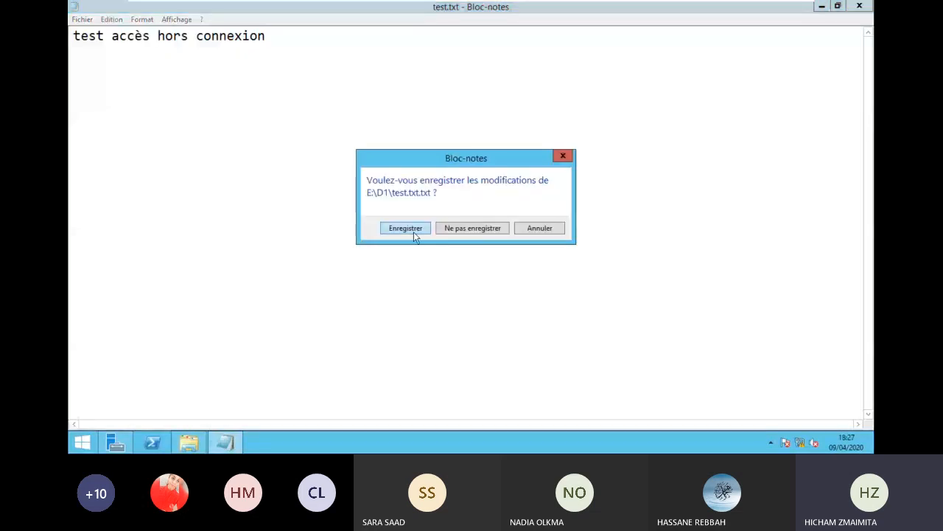
pyautogui.click(414, 231)
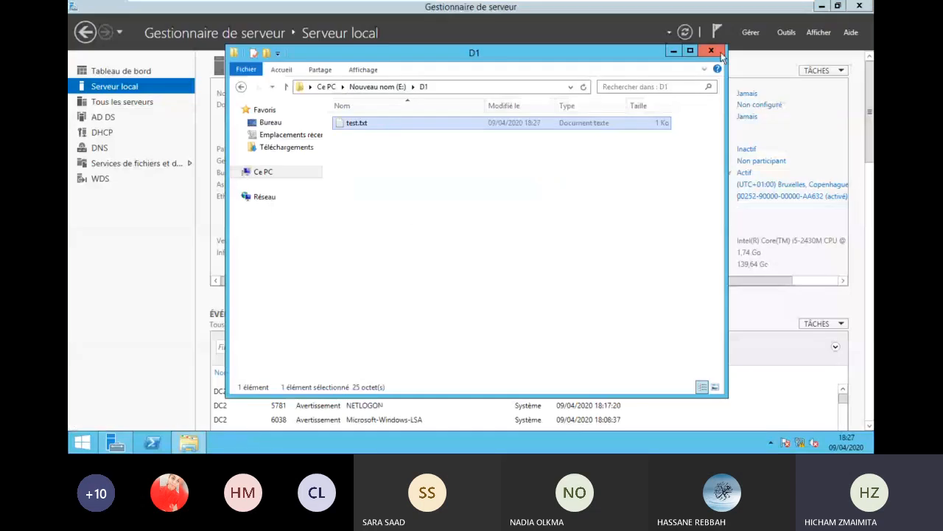
pyautogui.click(716, 51)
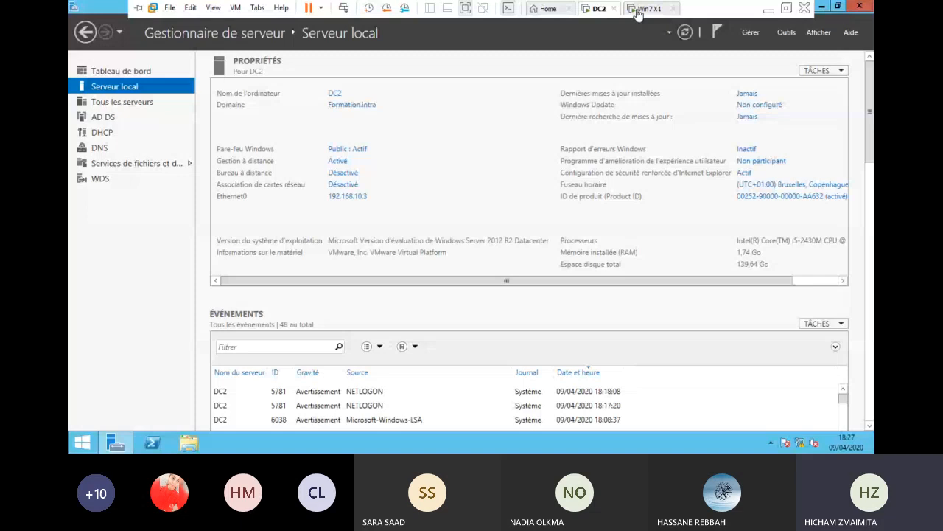
# - On the Win7 client, clear the desktop and bring up the Run box, then return to DC2
pyautogui.click(639, 10)
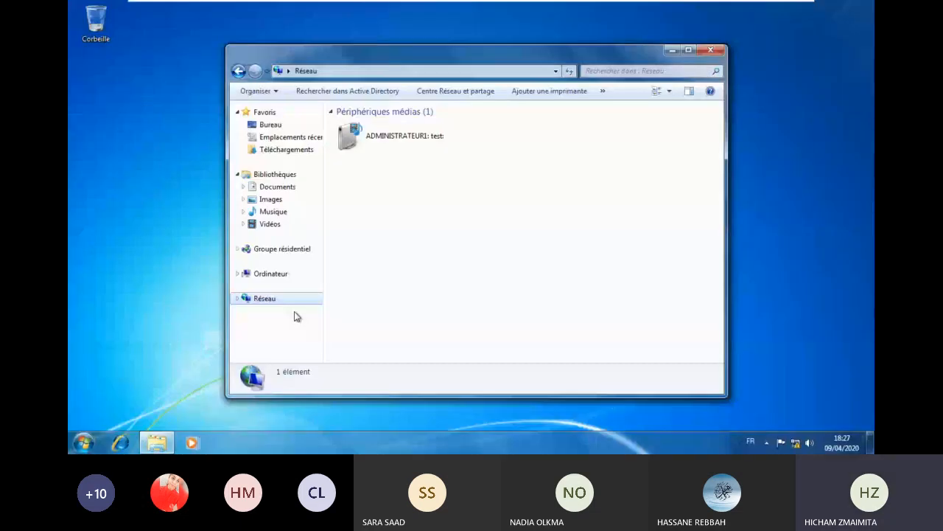
pyautogui.click(168, 443)
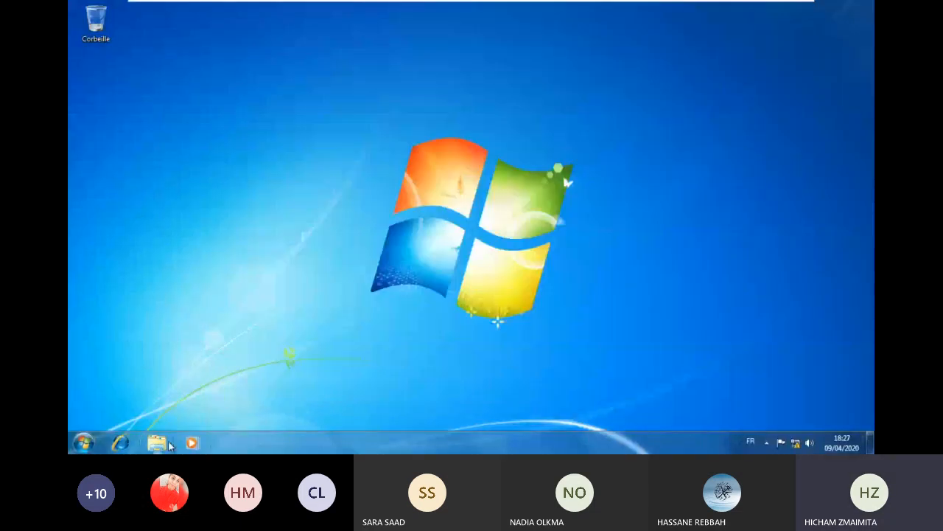
pyautogui.press('super+r')
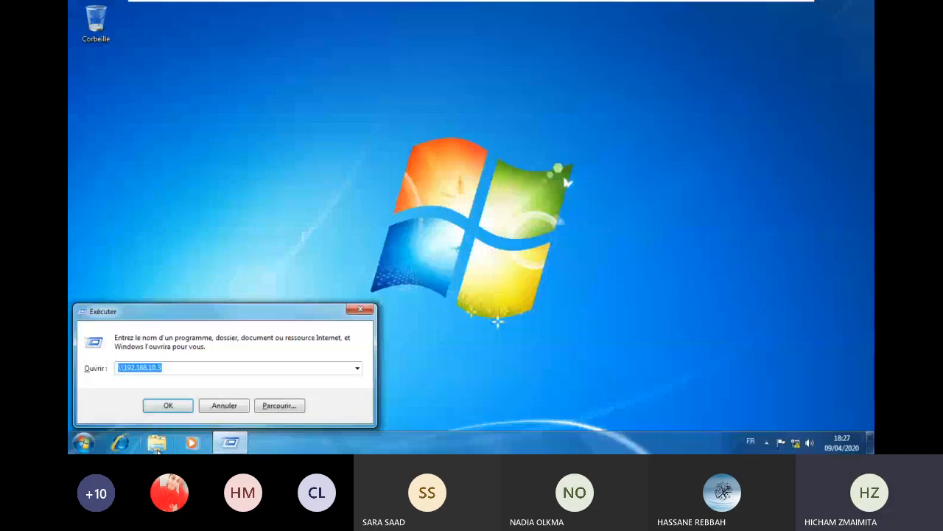
pyautogui.click(599, 9)
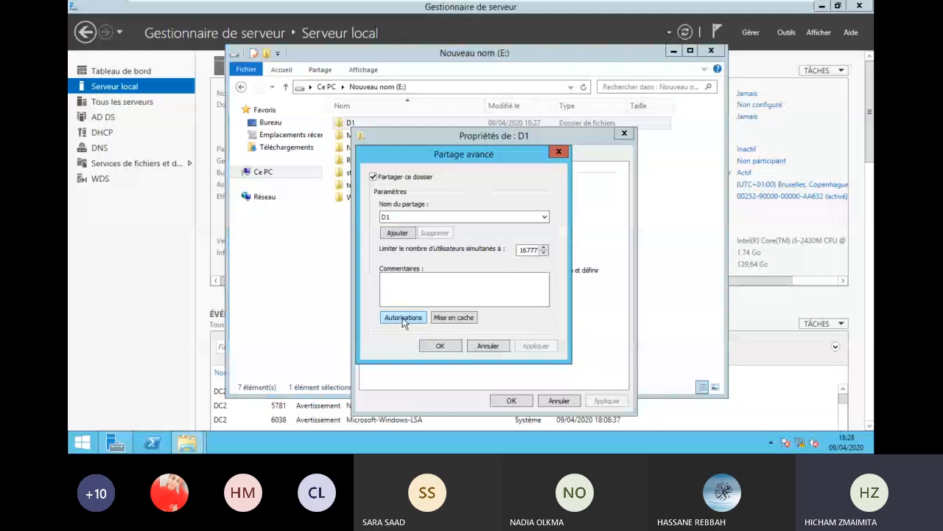
# - Add a domain user to D1's share permissions with Modify and Read allowed, then close properties
pyautogui.click(404, 318)
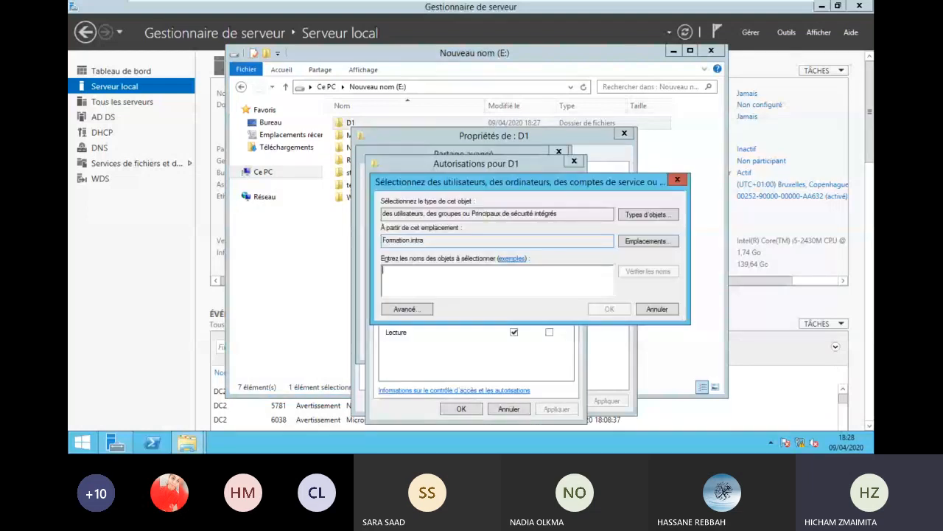
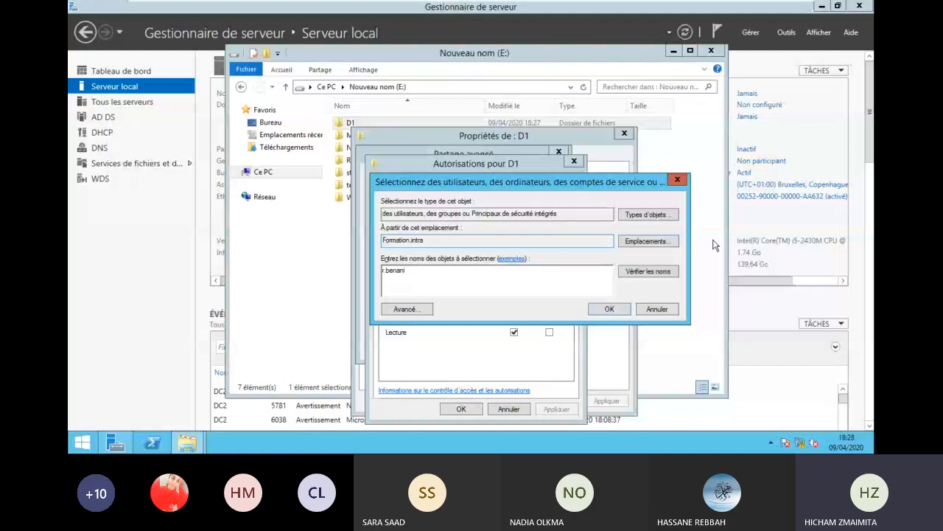
pyautogui.click(609, 308)
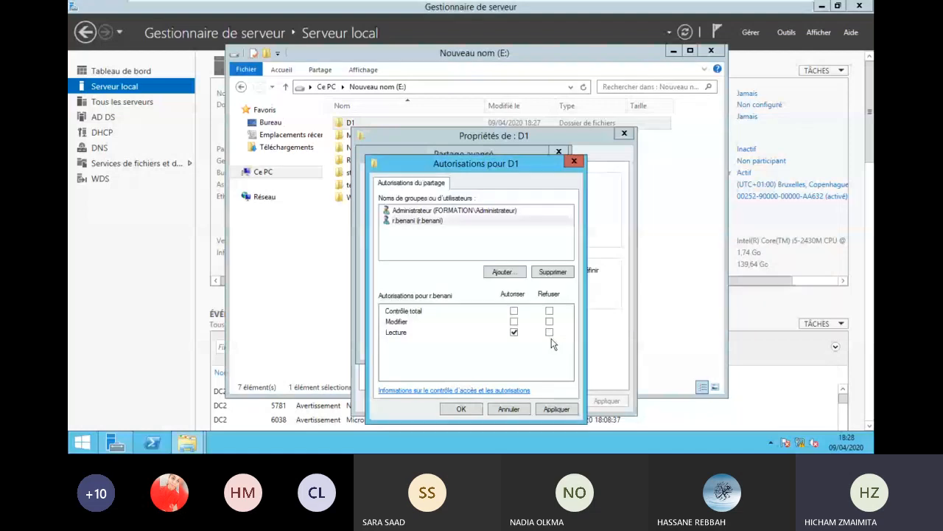
pyautogui.click(514, 311)
pyautogui.click(557, 409)
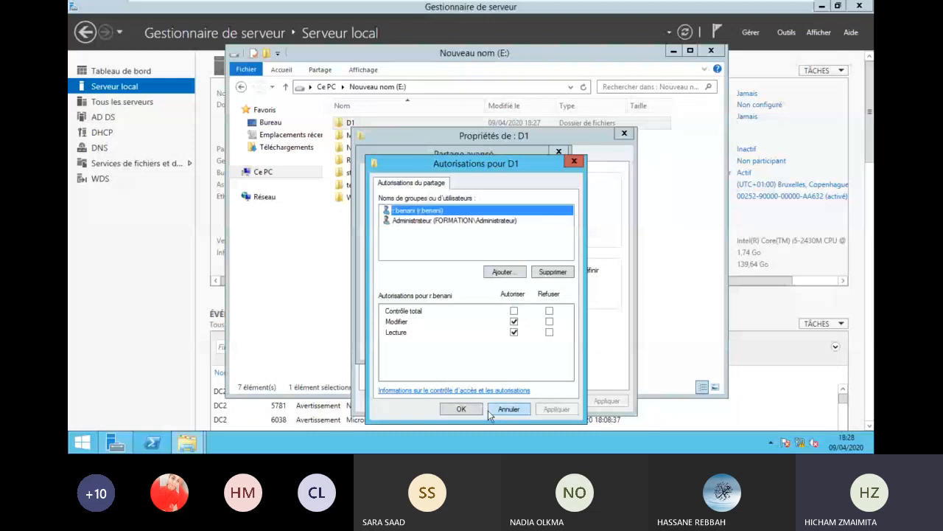
pyautogui.click(462, 408)
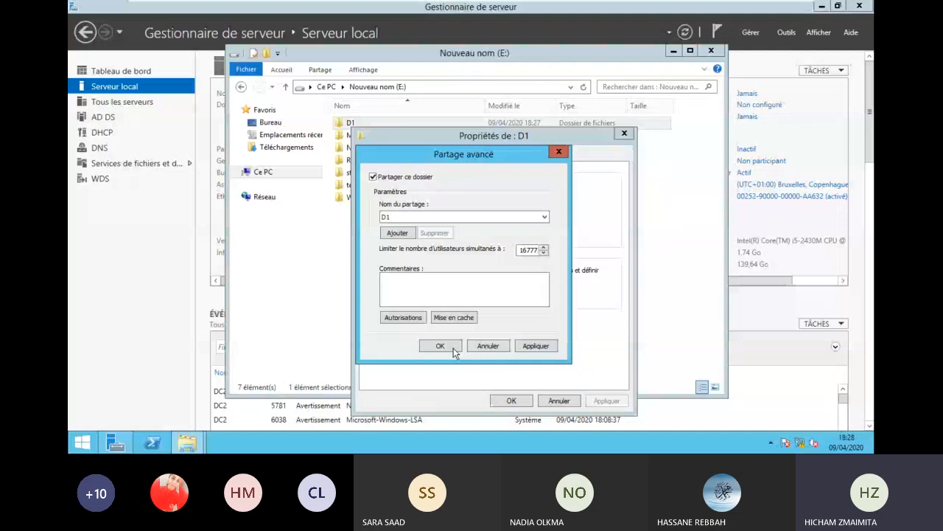
pyautogui.click(511, 401)
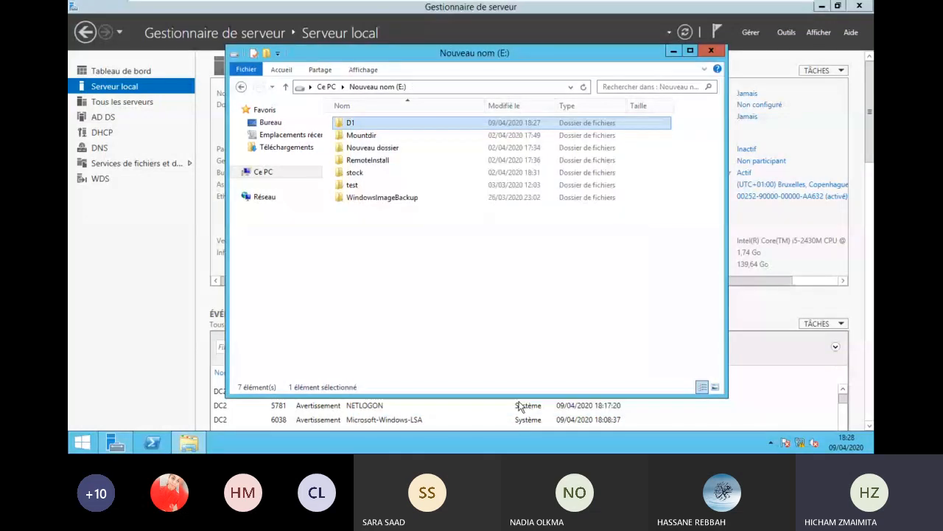
# - On DC2, open the D1 folder and check test.txt's contents
pyautogui.doubleClick(360, 124)
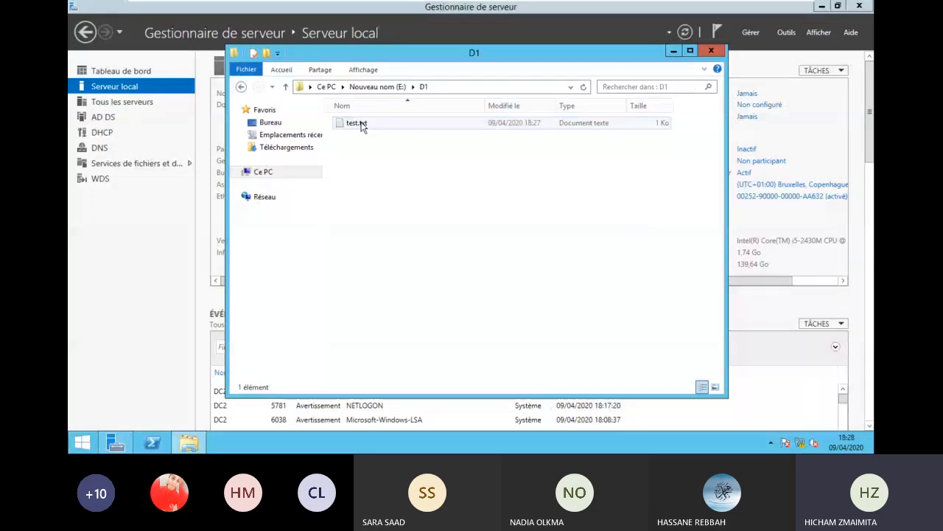
pyautogui.doubleClick(361, 126)
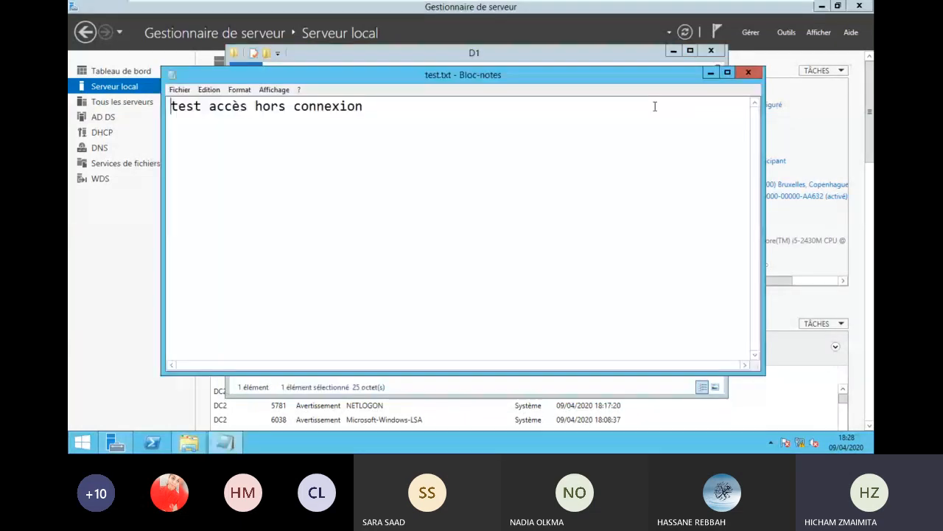
pyautogui.click(752, 71)
# - On Win7, edit test.txt in the d1 share to read 'test accès hors connexionhhh' and save it
pyautogui.moveTo(642, 8)
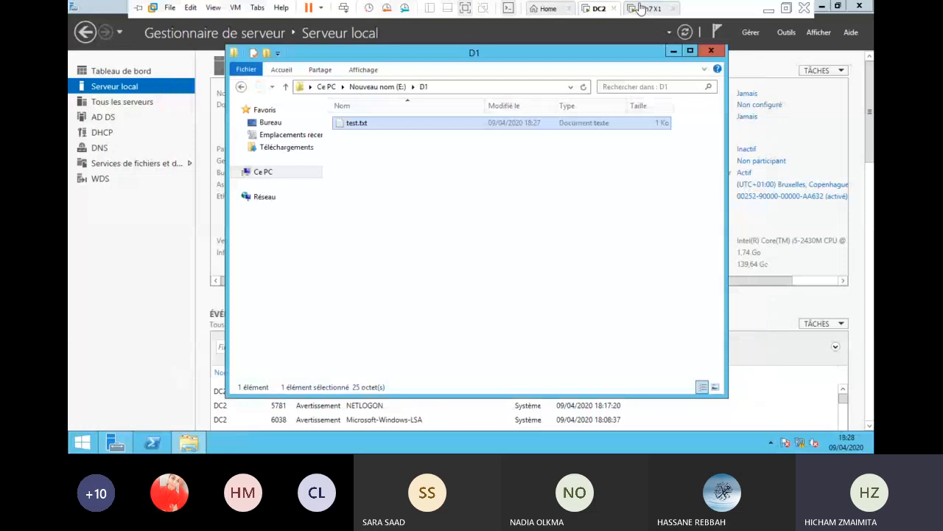
pyautogui.click(642, 8)
pyautogui.doubleClick(370, 124)
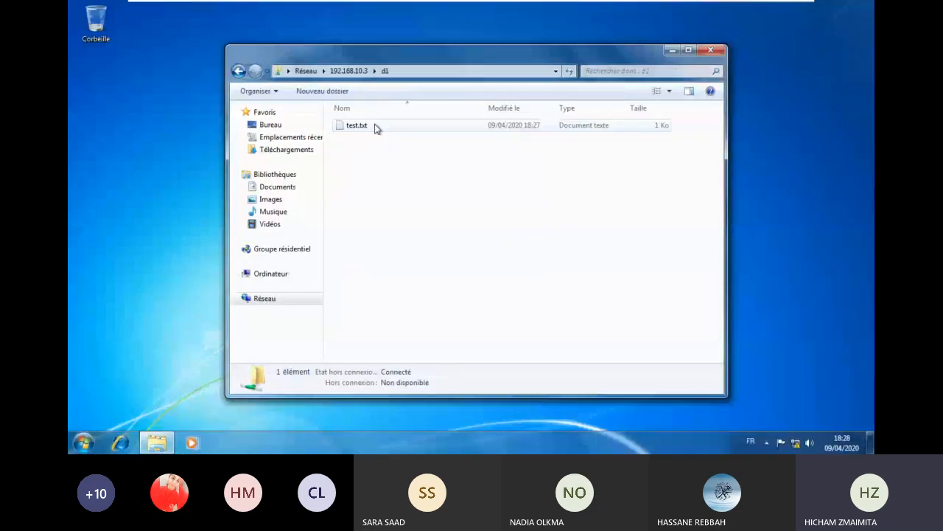
pyautogui.click(364, 127)
pyautogui.doubleClick(361, 125)
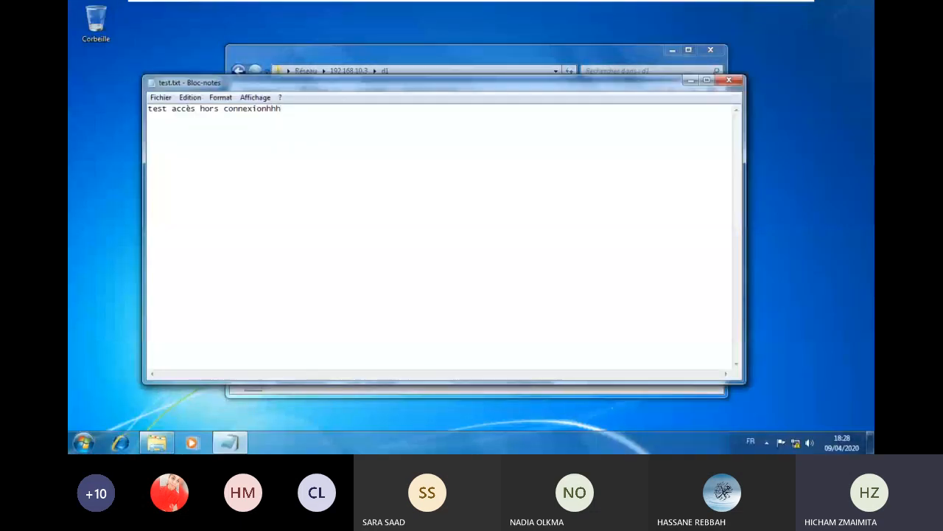
pyautogui.click(729, 79)
pyautogui.click(406, 229)
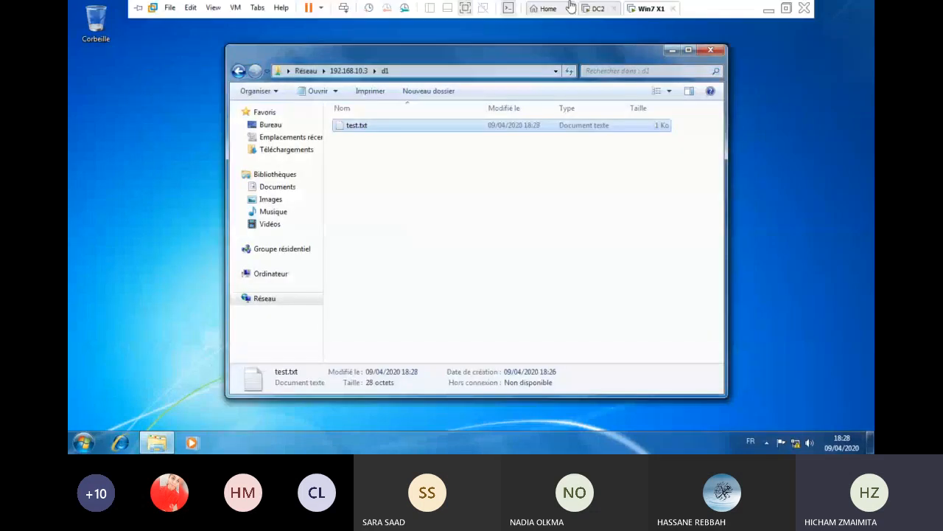
pyautogui.click(598, 9)
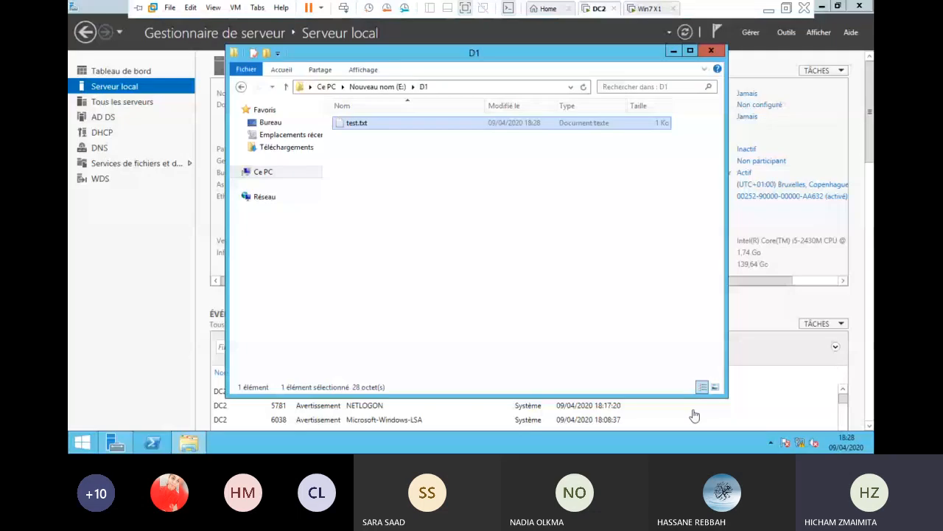
pyautogui.rightClick(801, 443)
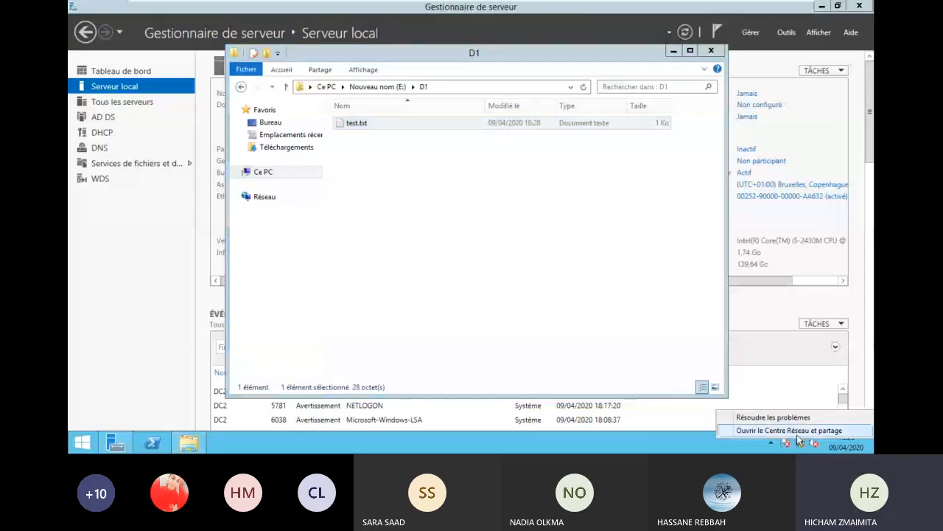
# - Disable DC2's Ethernet0 connection via the Network and Sharing Center, then go to Win7
pyautogui.click(798, 433)
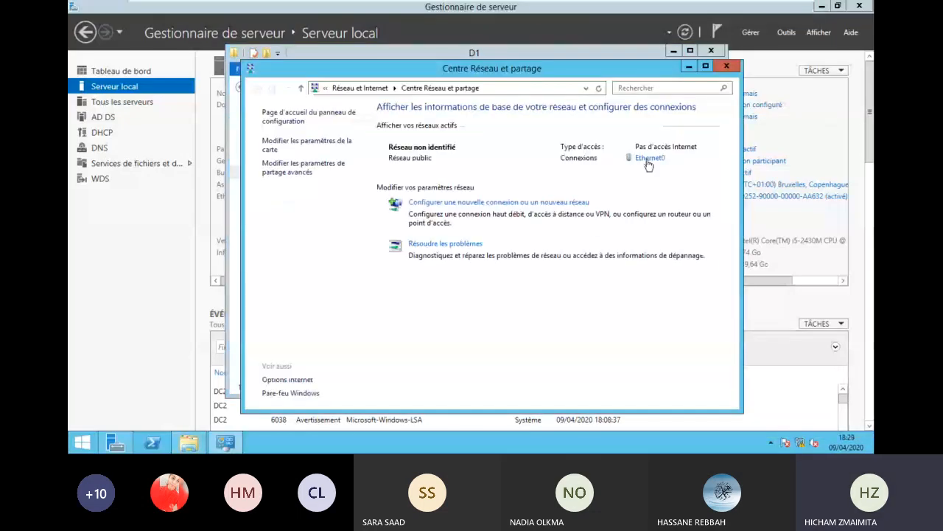
pyautogui.click(649, 159)
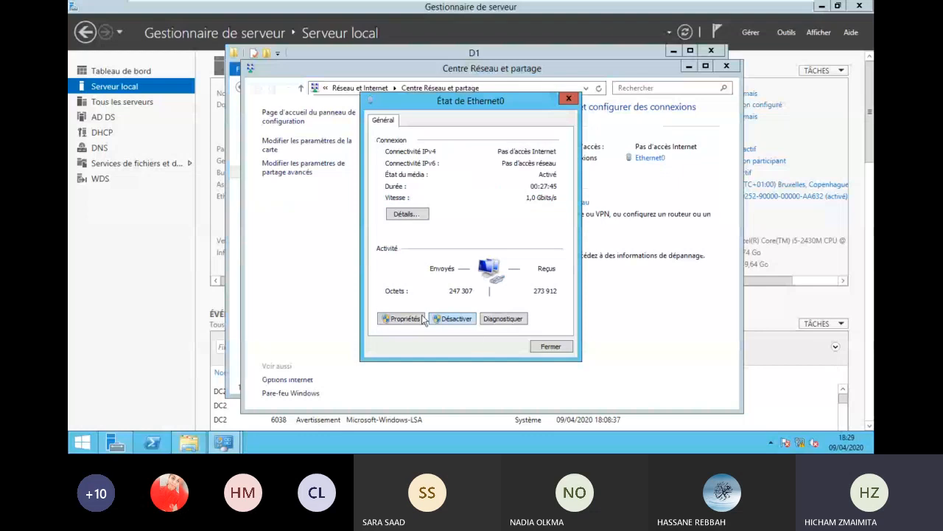
pyautogui.click(404, 318)
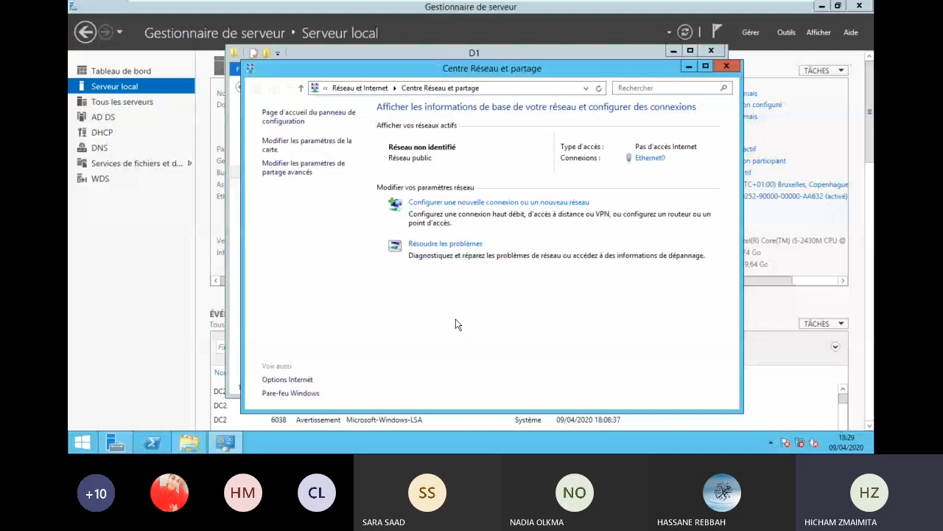
pyautogui.click(649, 7)
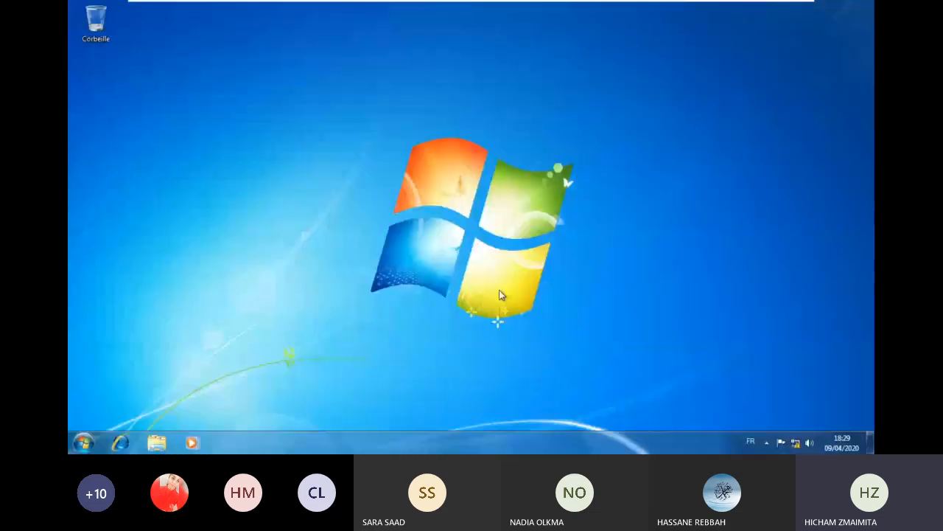
# - On Win7, browse Computer and Network in Explorer looking for the DC2 server
pyautogui.press('super+r')
pyautogui.click(168, 405)
pyautogui.click(161, 445)
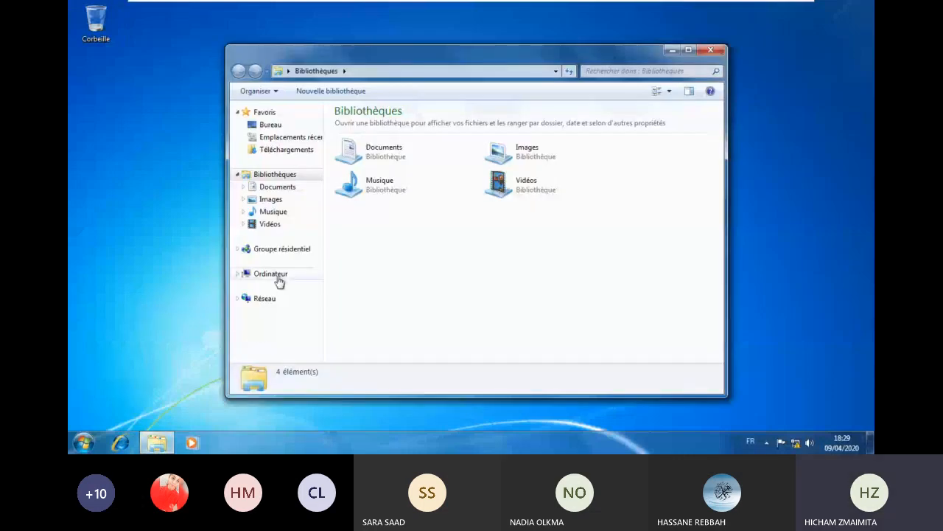
pyautogui.click(254, 273)
pyautogui.click(265, 299)
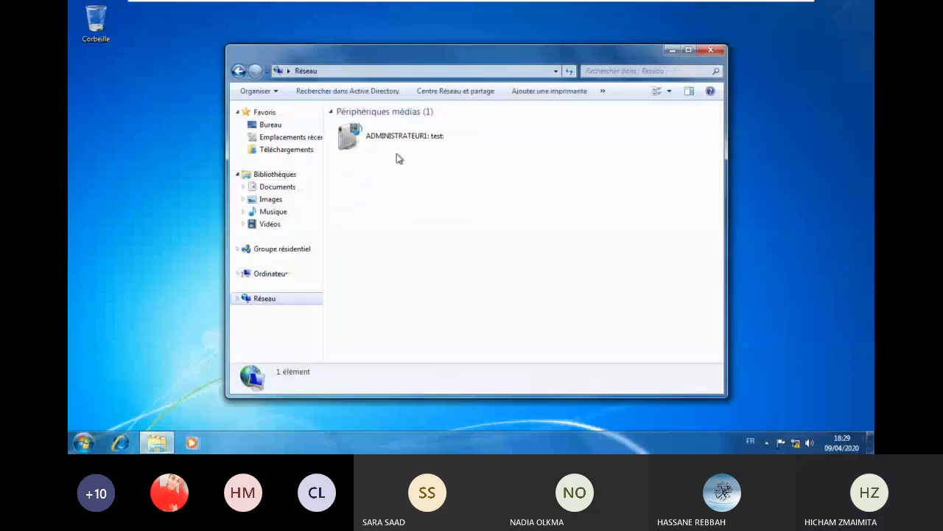
pyautogui.click(712, 51)
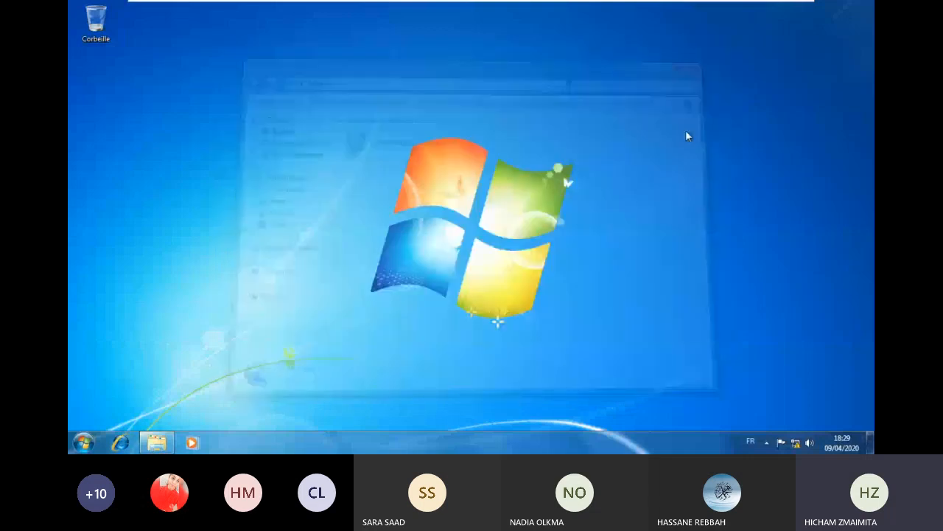
# - Try opening \\192.168.10.3 from the Run box while DC2 is offline
pyautogui.press('super+r')
pyautogui.click(228, 362)
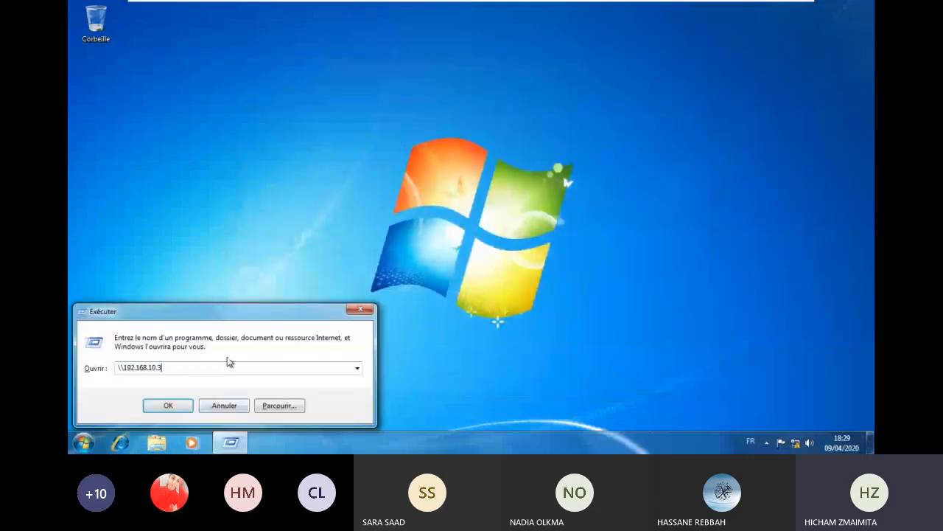
pyautogui.press('Return')
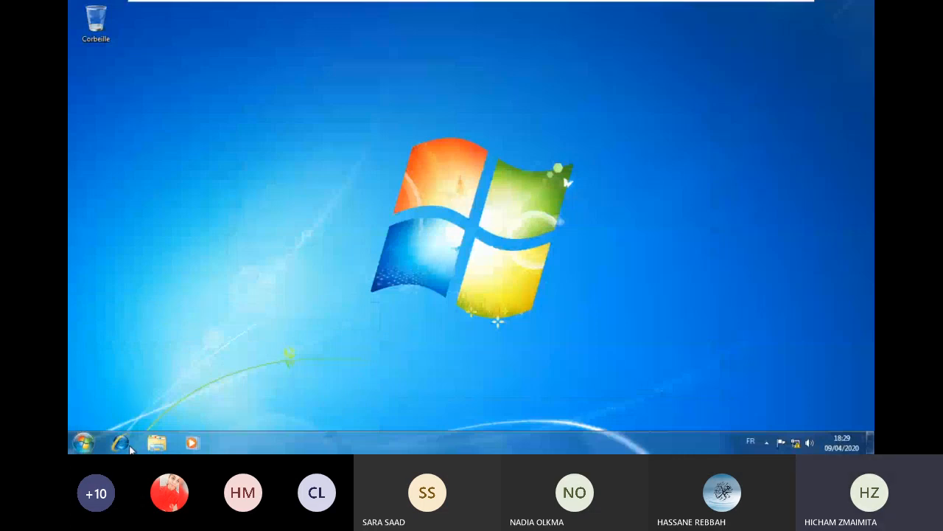
pyautogui.click(157, 443)
pyautogui.click(273, 298)
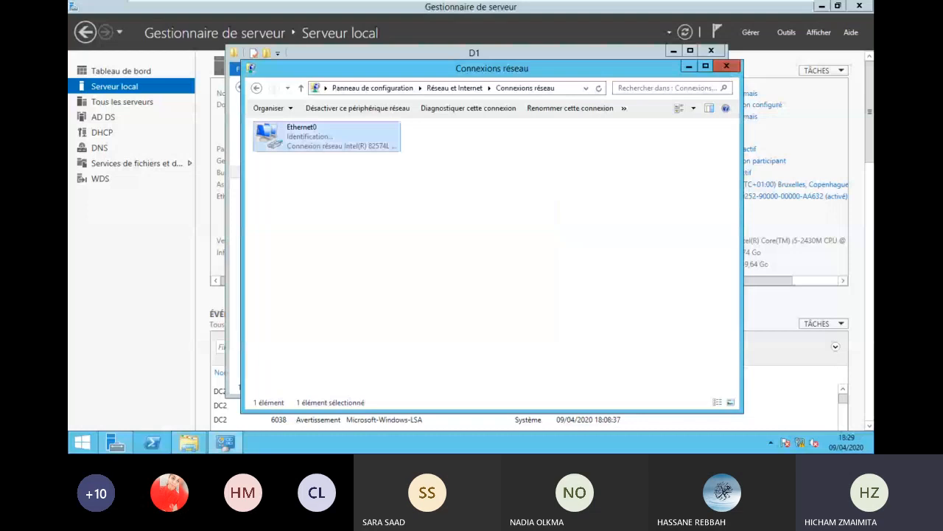
# - Close DC2's Network Connections, open test.txt from \\192.168.10.3\d1 on Win7, then return to DC2
pyautogui.click(726, 66)
pyautogui.moveTo(721, 6)
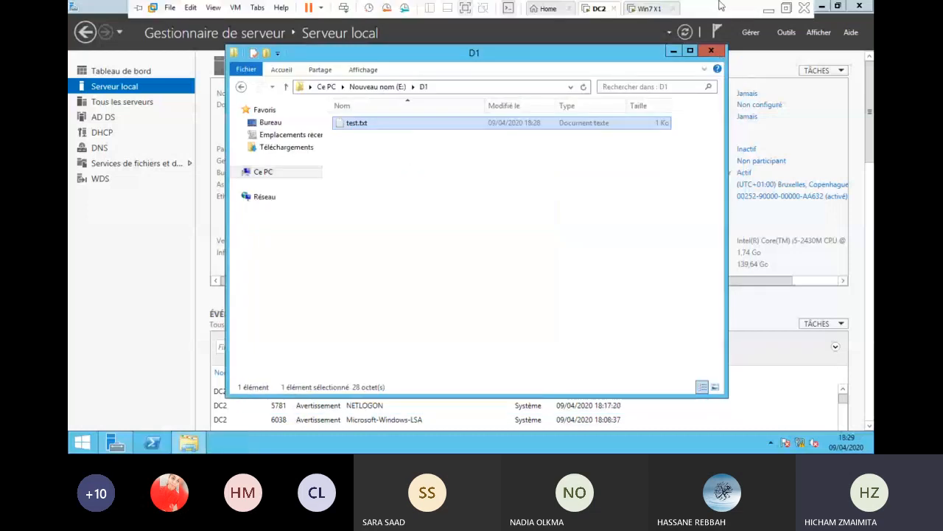
pyautogui.click(653, 9)
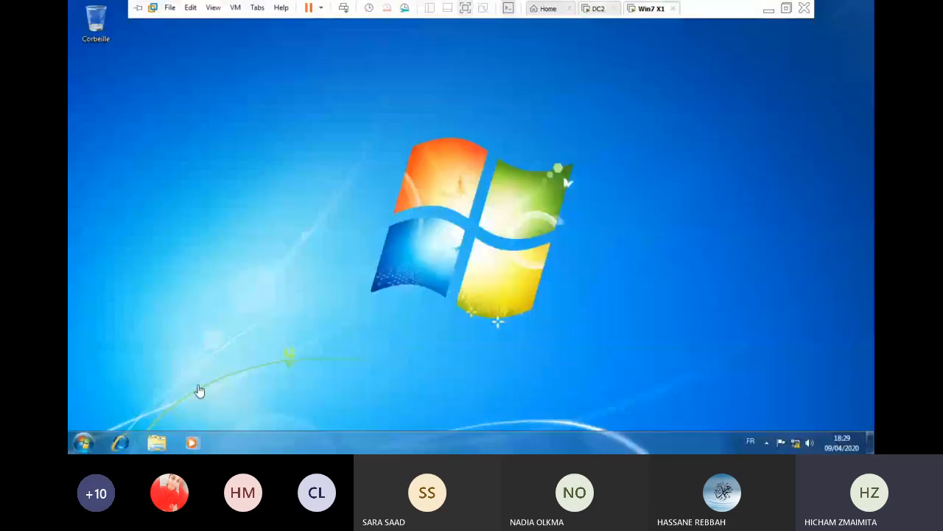
pyautogui.press('super+r')
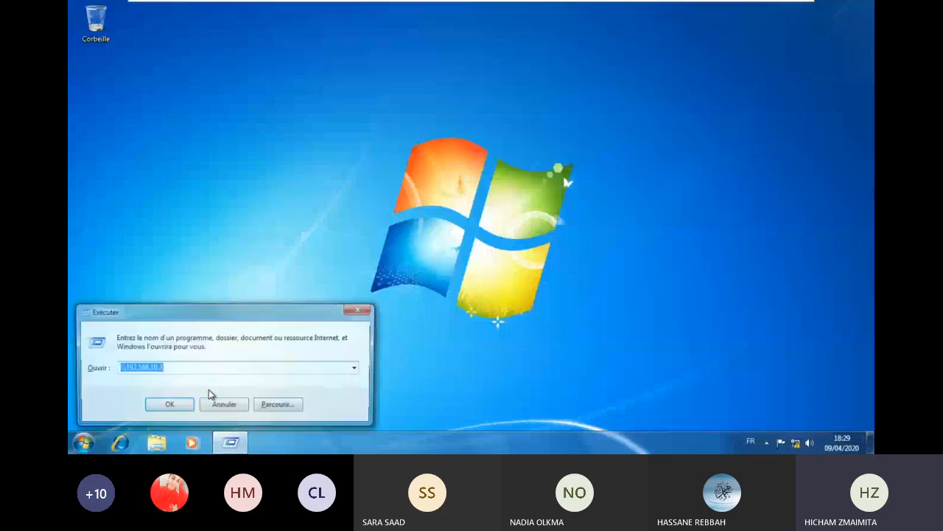
pyautogui.press('Return')
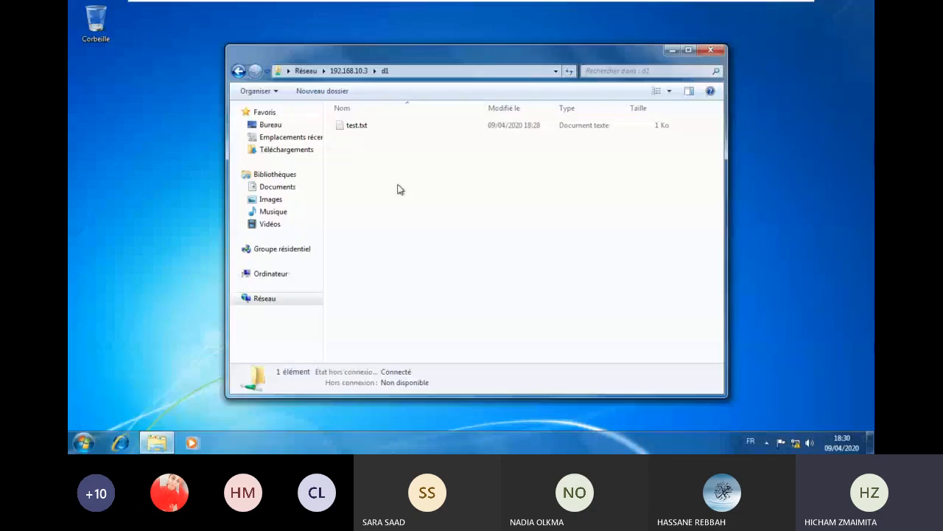
pyautogui.doubleClick(357, 125)
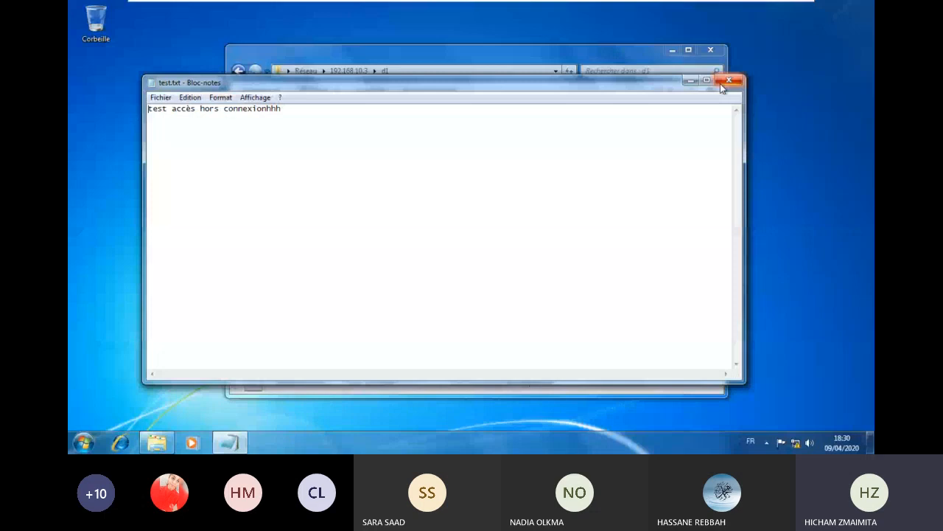
pyautogui.click(721, 84)
pyautogui.moveTo(631, 9)
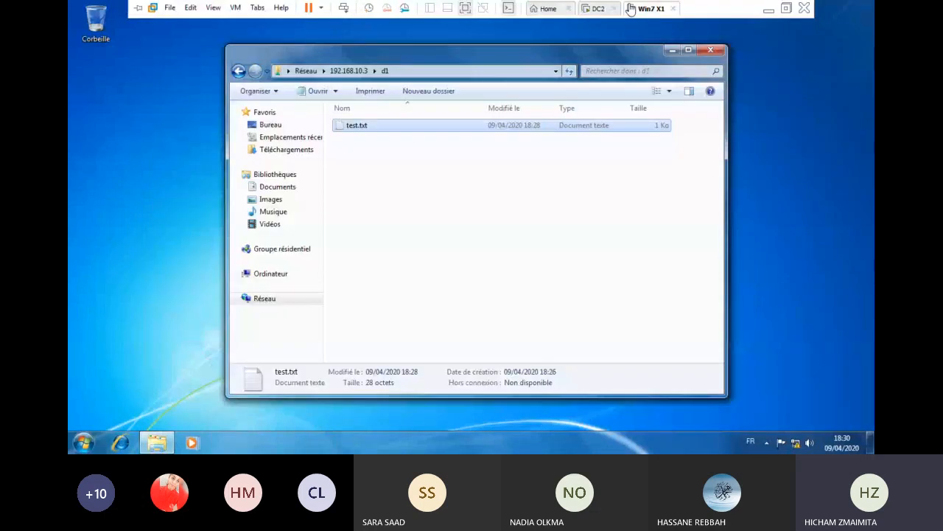
pyautogui.click(630, 9)
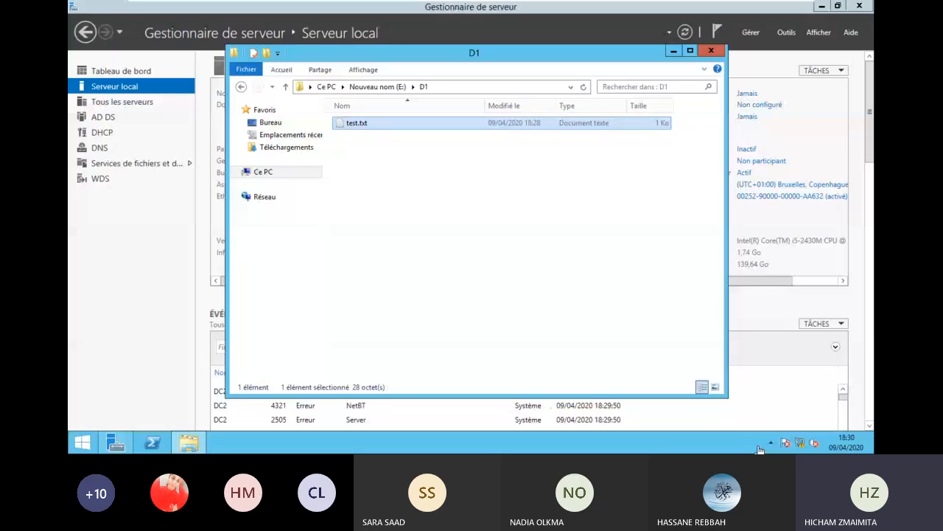
# - Check DC2's Ethernet0 connection status in the Network and Sharing Center
pyautogui.rightClick(801, 443)
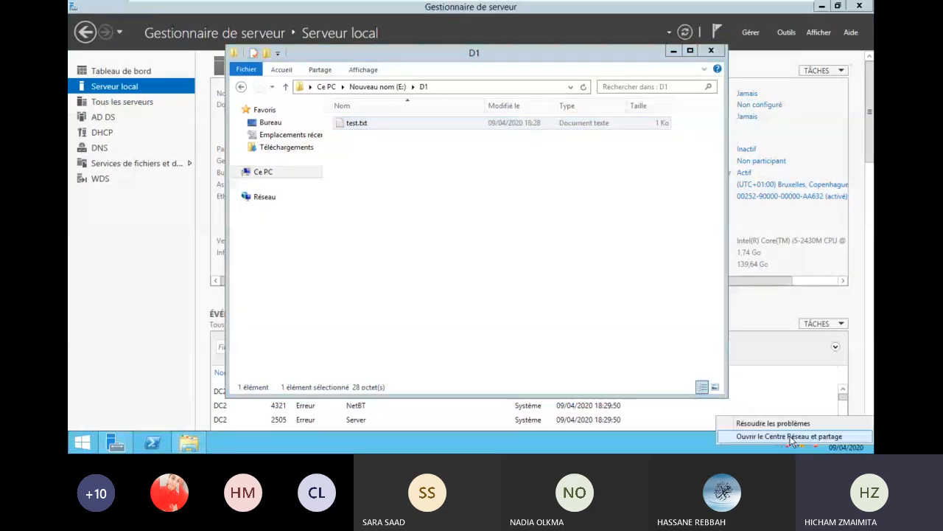
pyautogui.click(788, 436)
pyautogui.click(643, 159)
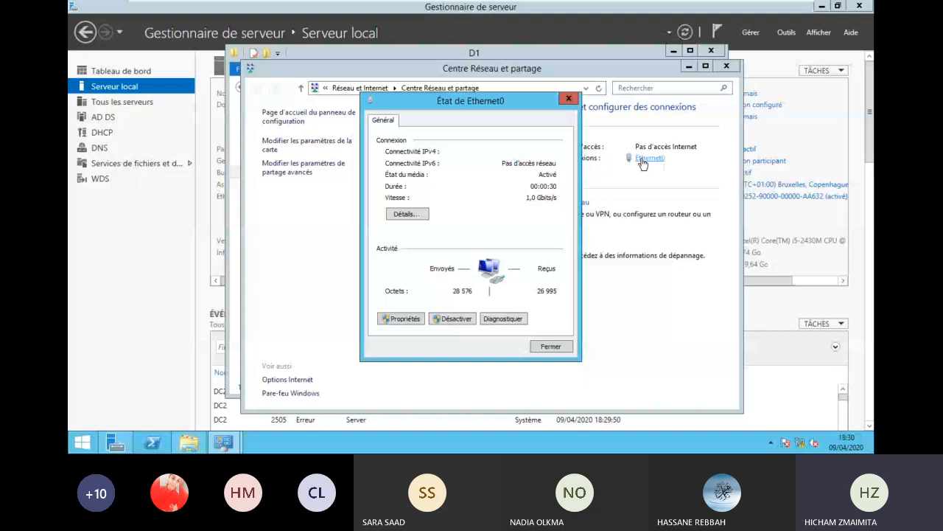
# - Open the d1 share on the Windows 7 client, then return to DC2
pyautogui.hotkey('ctrl', 'alt', 'Right')
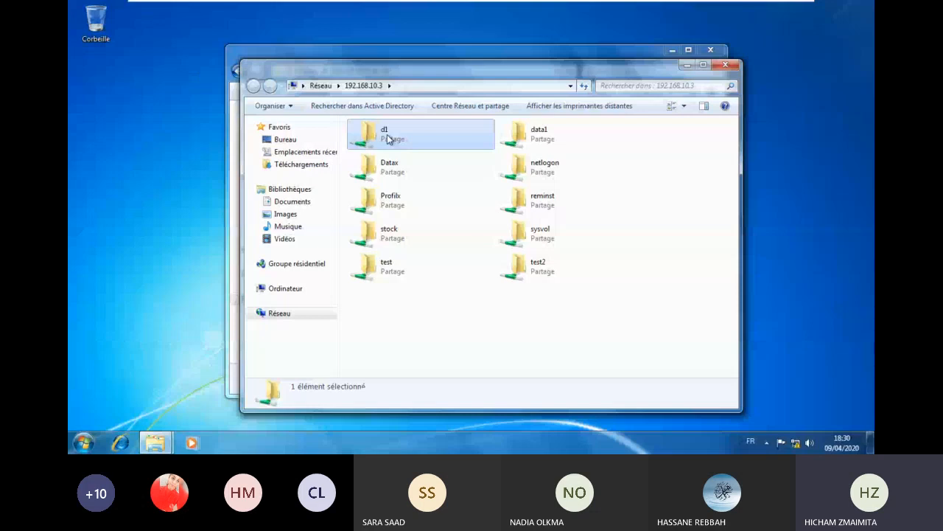
pyautogui.doubleClick(388, 139)
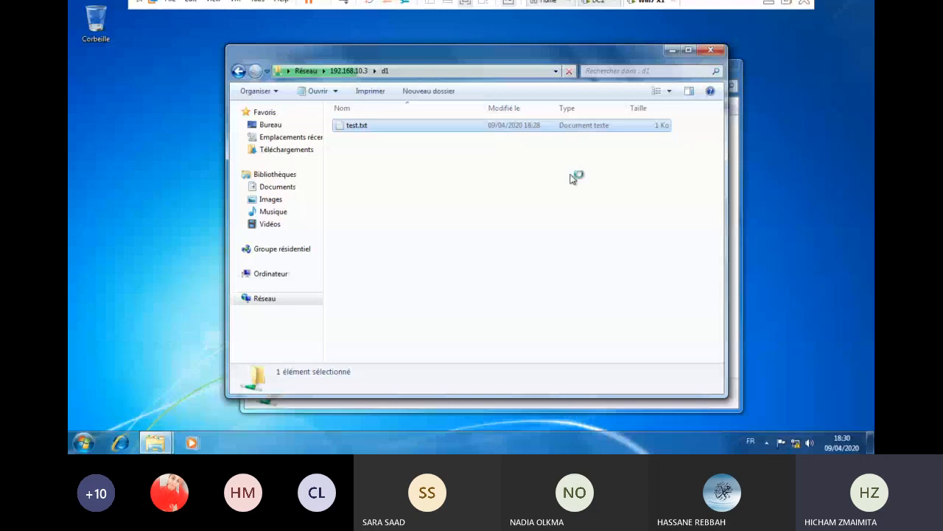
pyautogui.click(588, 5)
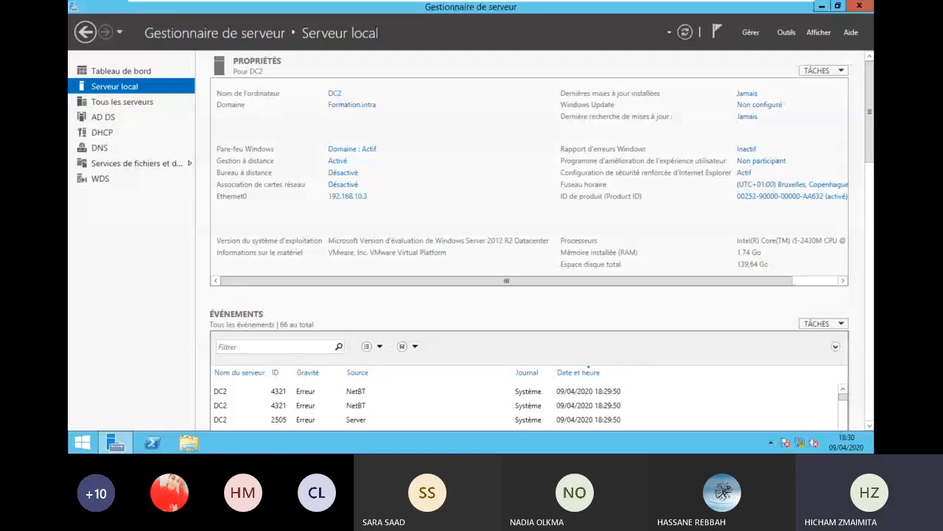
# - Browse drive E: on DC2 and open the D1 folder's properties
pyautogui.click(188, 442)
pyautogui.doubleClick(395, 188)
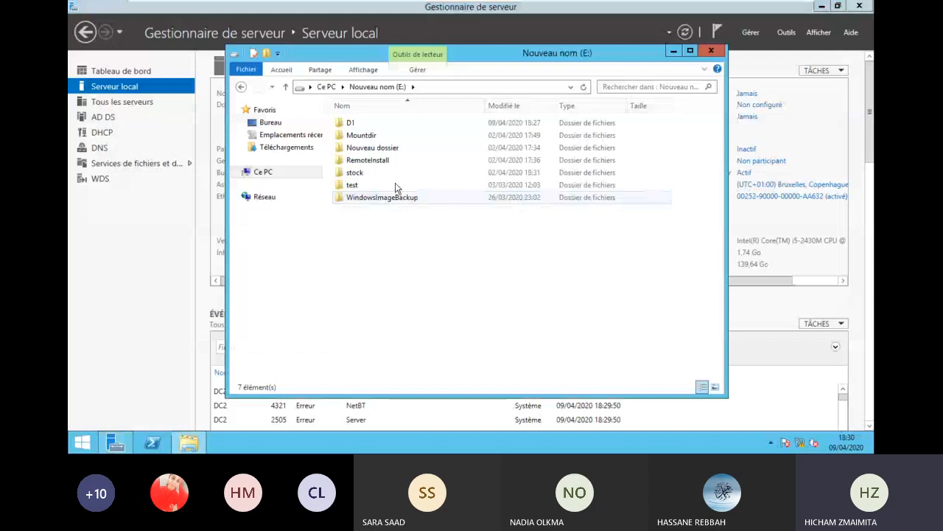
pyautogui.rightClick(364, 122)
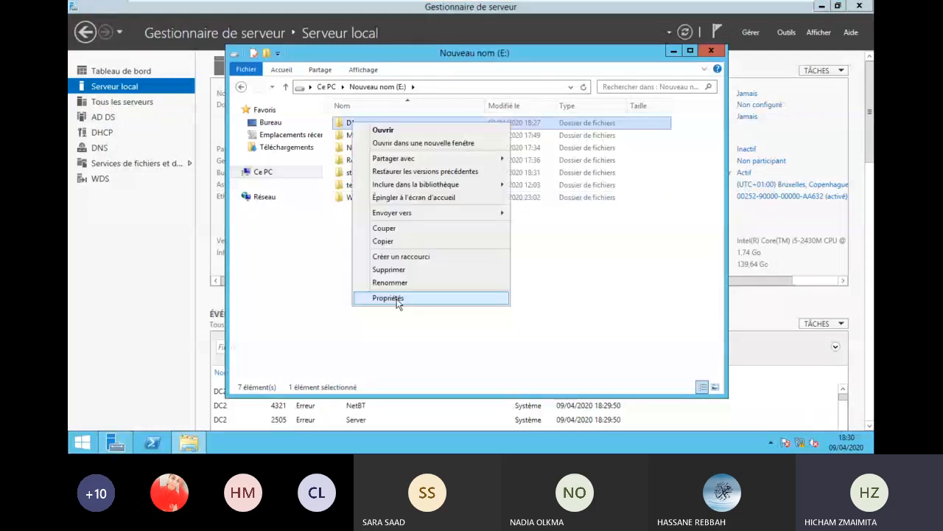
pyautogui.click(398, 298)
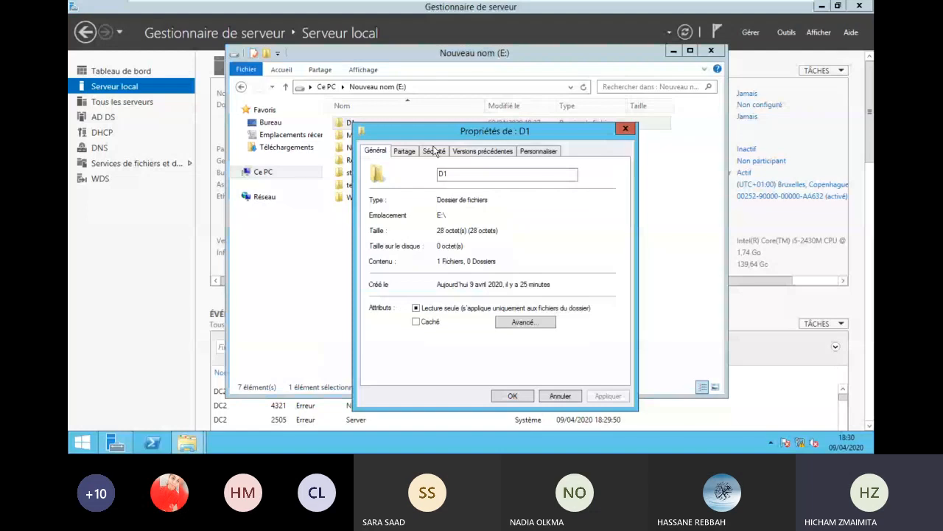
# - Set D1's caching to make all opened files automatically available offline, with performance optimisation
pyautogui.click(432, 278)
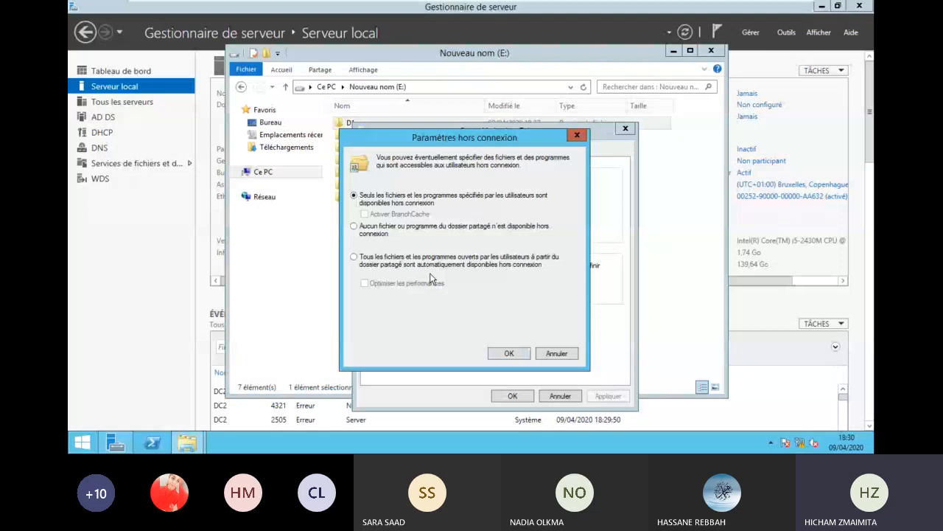
pyautogui.click(354, 257)
pyautogui.click(364, 284)
pyautogui.click(504, 353)
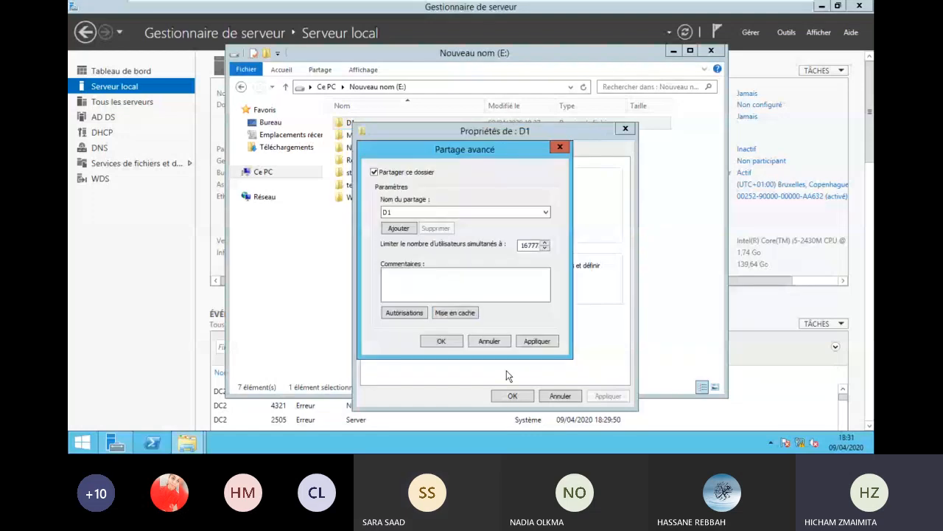
pyautogui.click(537, 342)
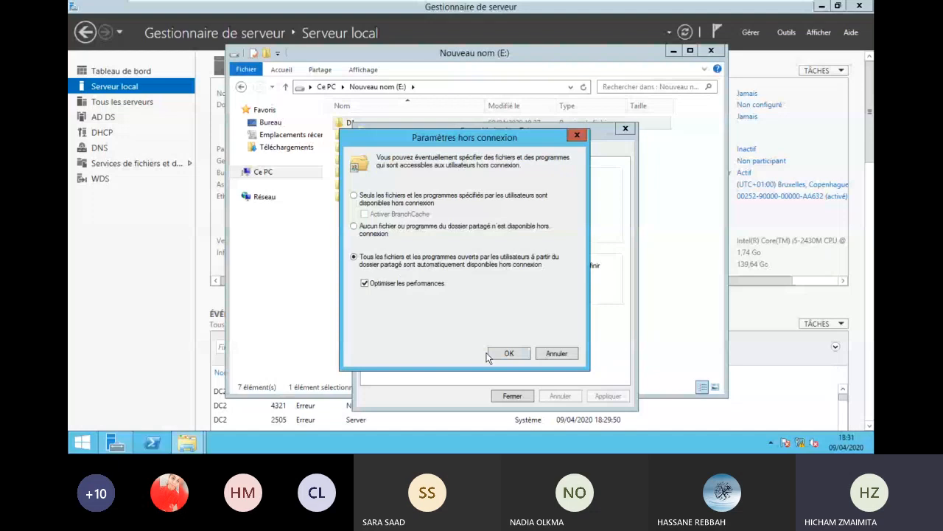
pyautogui.click(488, 355)
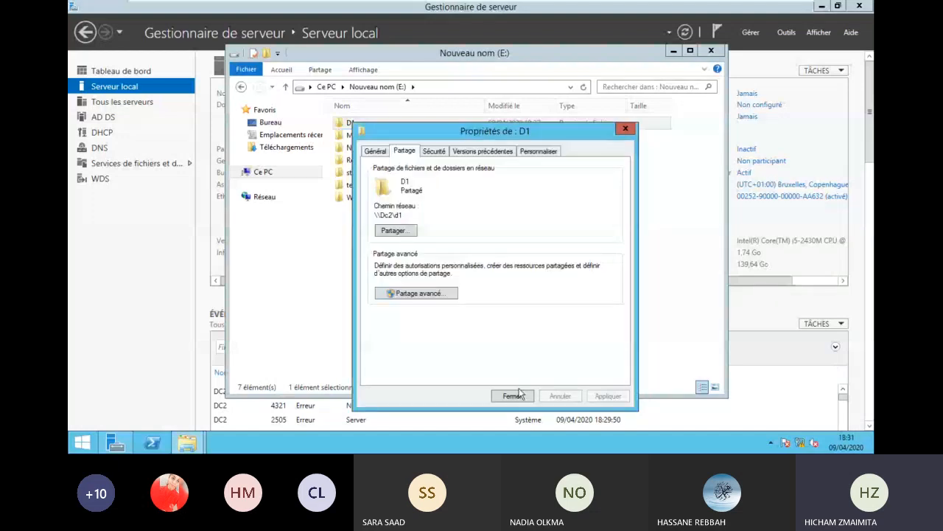
pyautogui.click(513, 396)
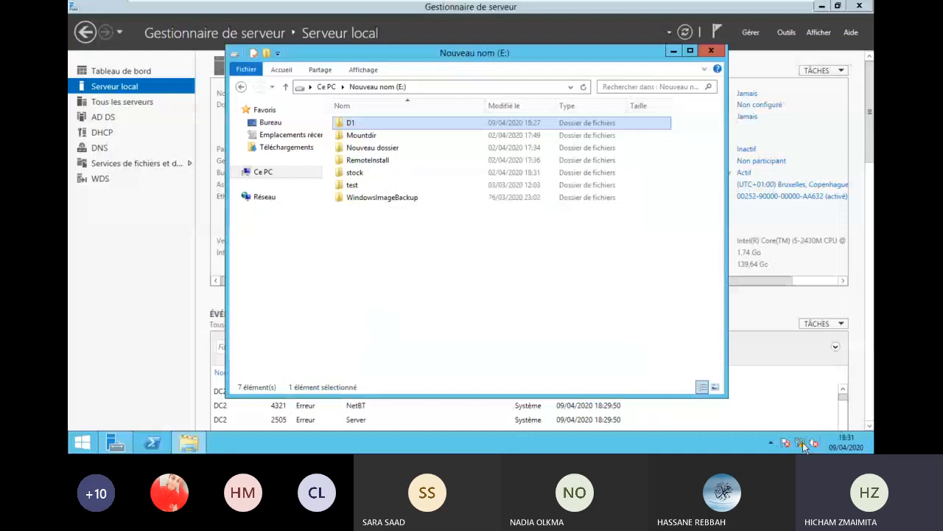
# - On Windows 7, close test.txt and both open folder windows
pyautogui.click(636, 7)
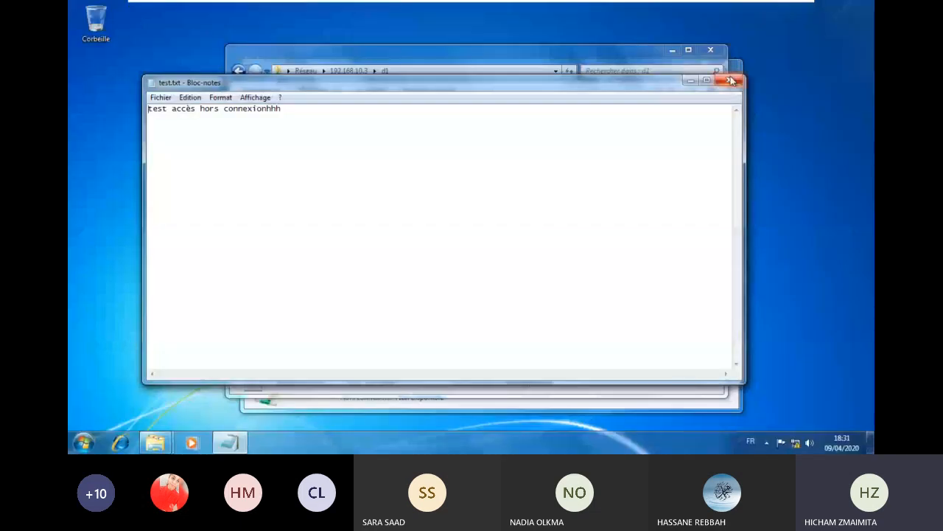
pyautogui.click(730, 81)
pyautogui.click(710, 49)
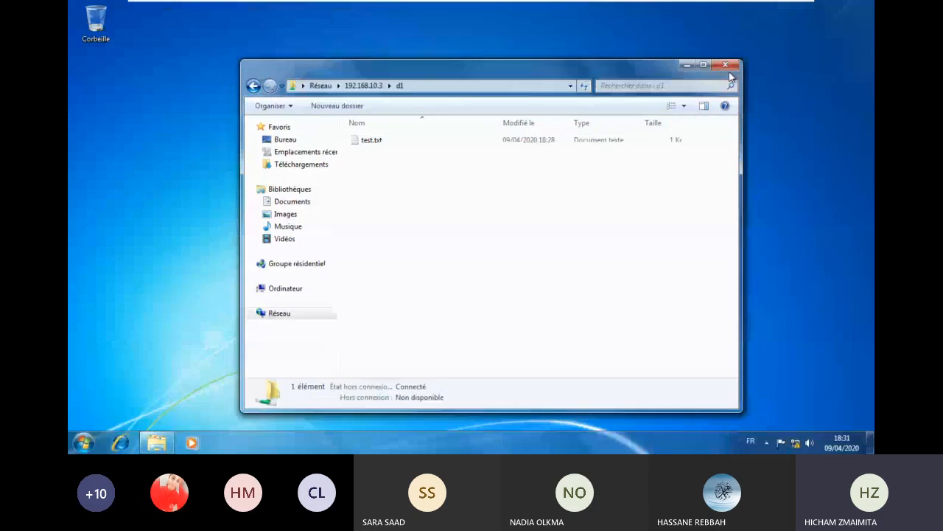
pyautogui.click(726, 68)
# - Reopen d1 via \\192.168.10.3, append 'fff' to test.txt and save it
pyautogui.press('super+r')
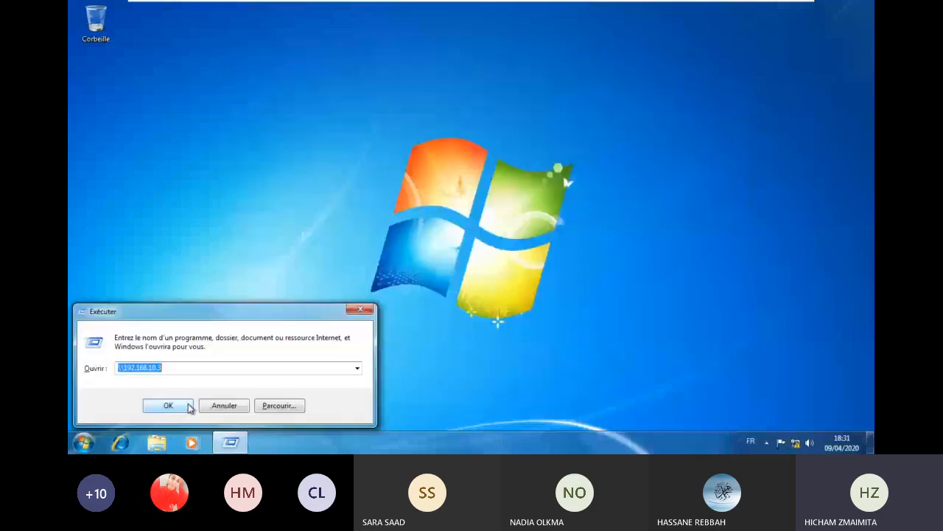
pyautogui.click(169, 406)
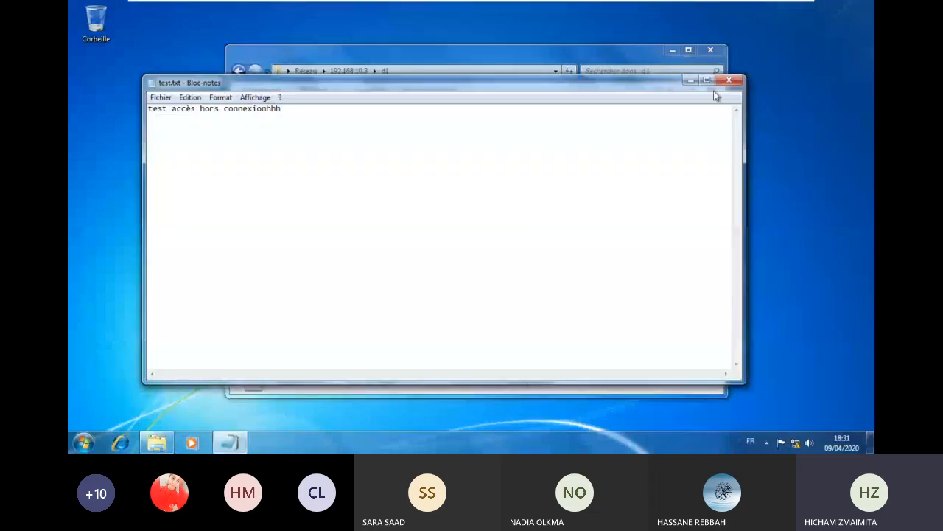
pyautogui.write('fff')
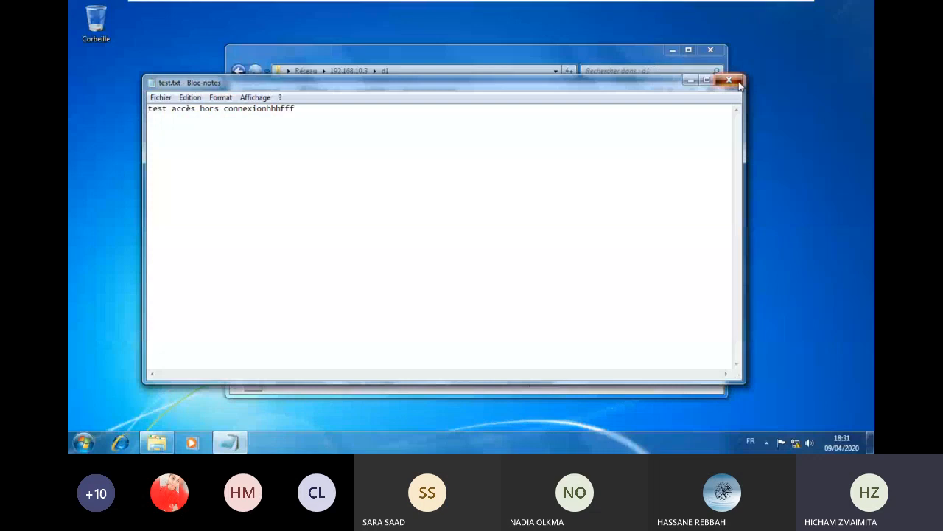
pyautogui.click(740, 86)
pyautogui.click(415, 234)
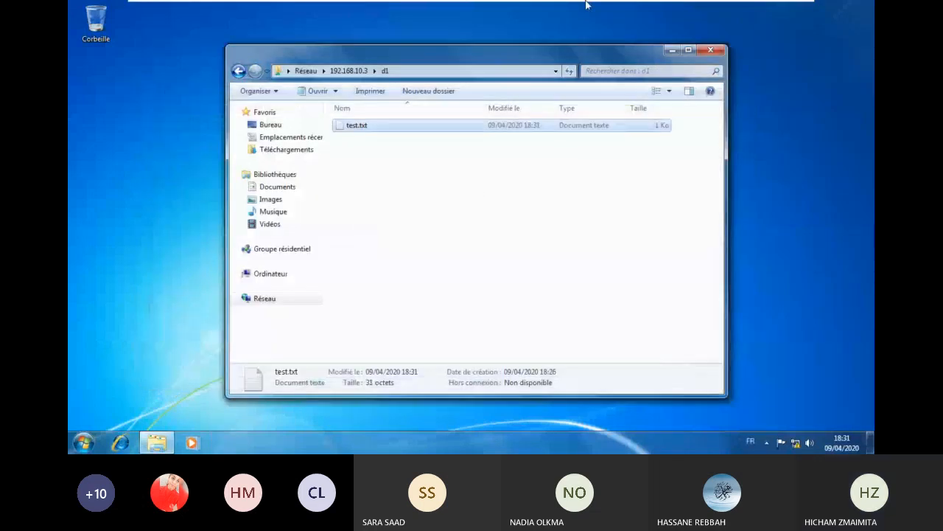
pyautogui.moveTo(603, 9)
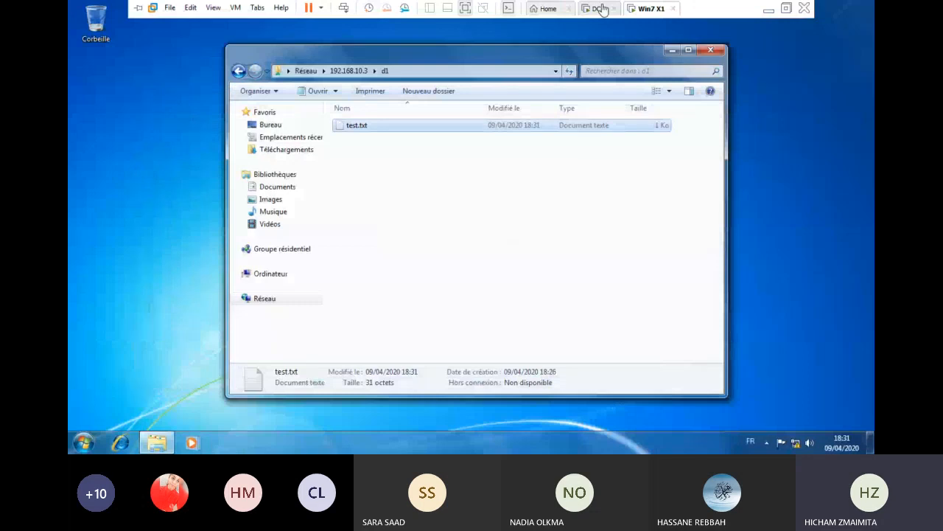
# - On DC2, open the Network and Sharing Center to take Ethernet0 offline
pyautogui.click(600, 9)
pyautogui.rightClick(783, 443)
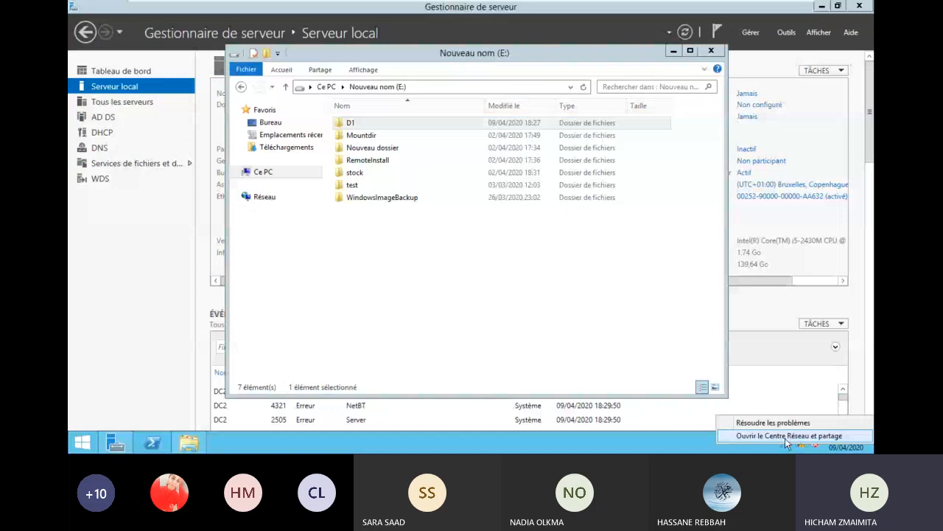
pyautogui.click(785, 435)
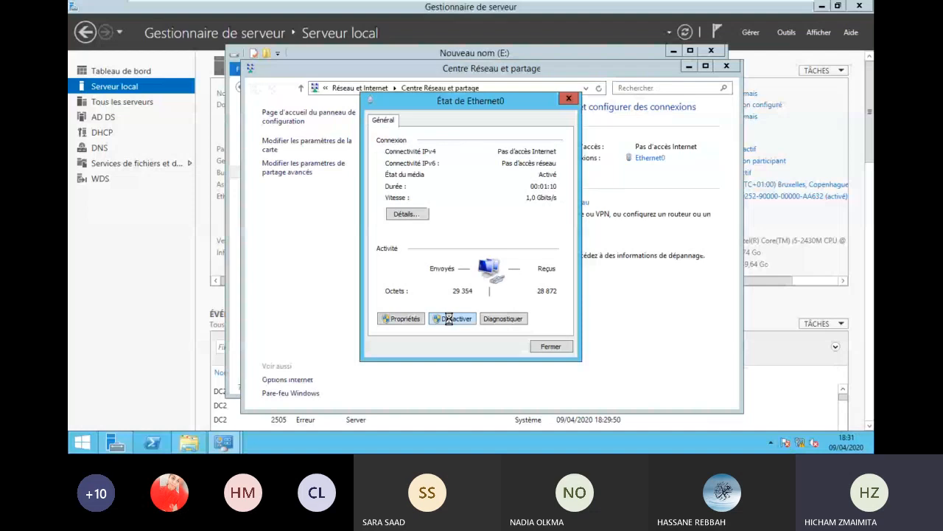
# - On Windows 7, select test.txt in d1 and try closing the now unresponsive folder window
pyautogui.click(651, 8)
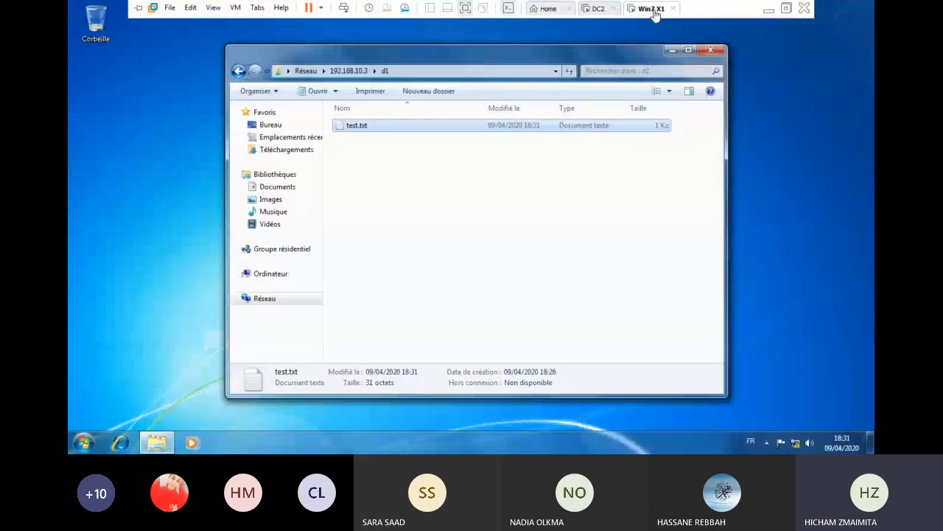
pyautogui.click(391, 167)
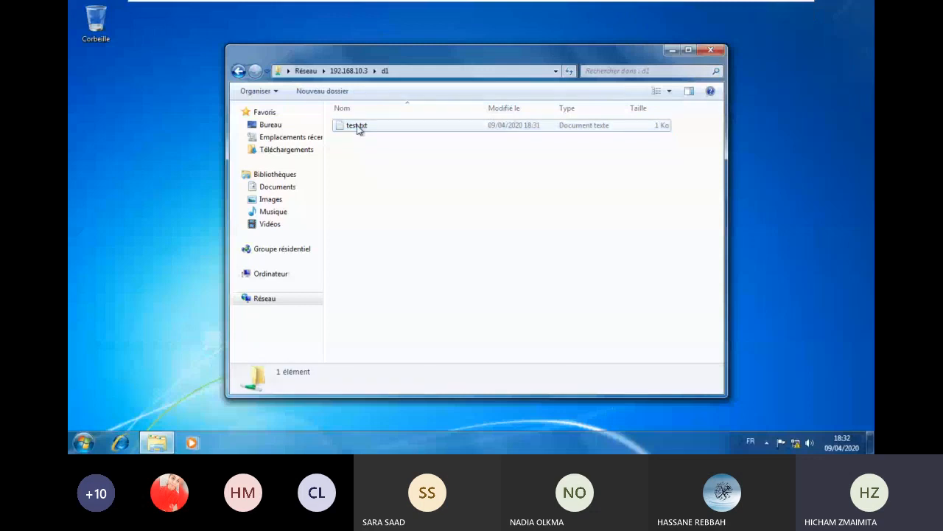
pyautogui.click(359, 127)
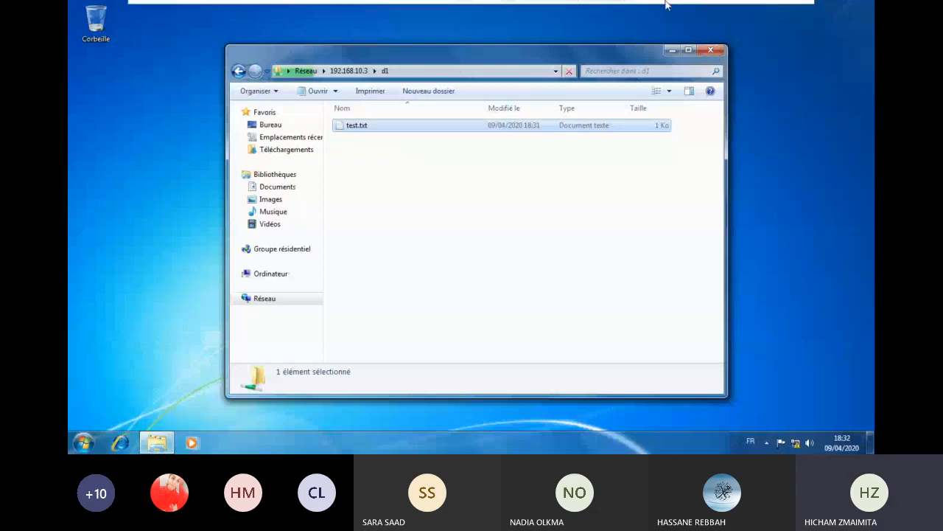
pyautogui.moveTo(597, 10)
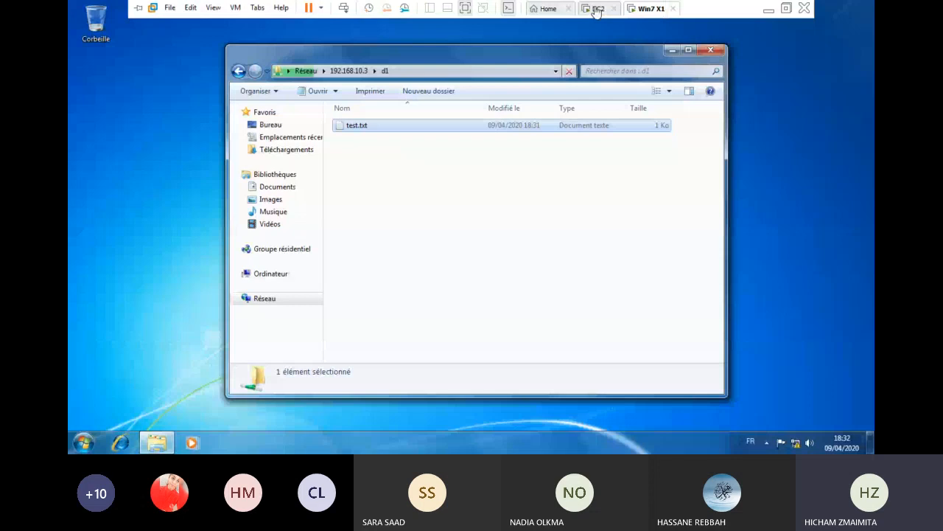
pyautogui.click(597, 11)
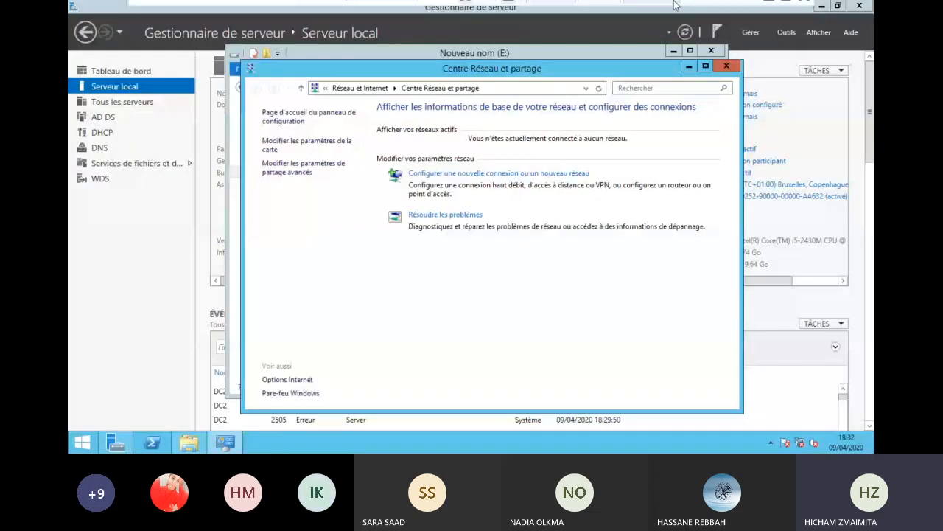
pyautogui.click(675, 5)
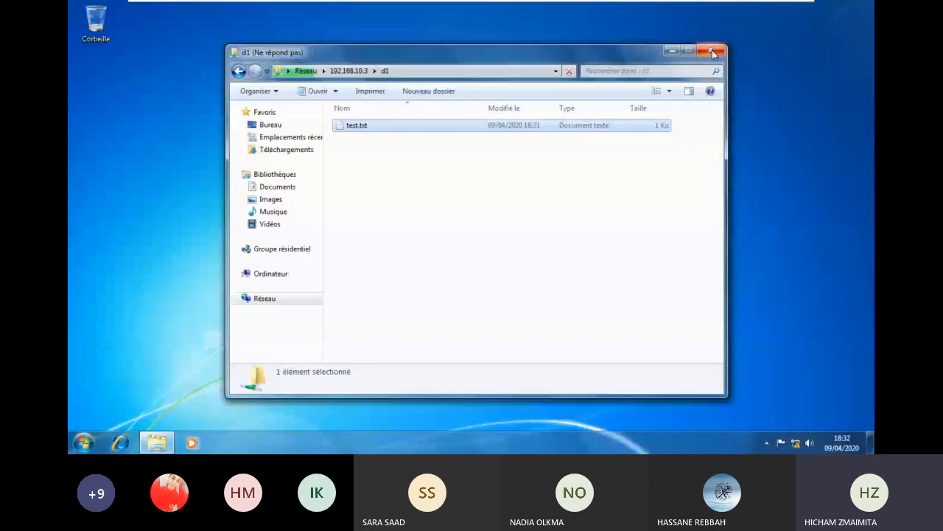
pyautogui.click(712, 52)
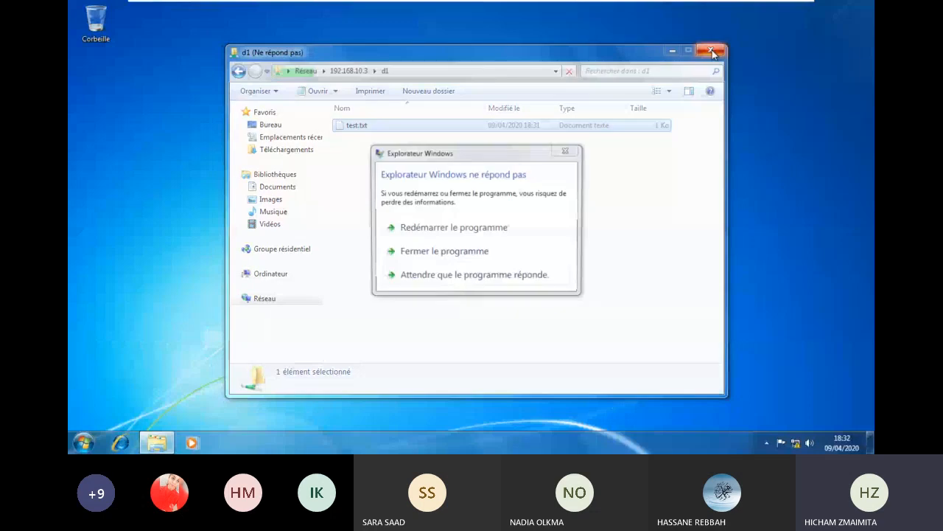
pyautogui.click(463, 285)
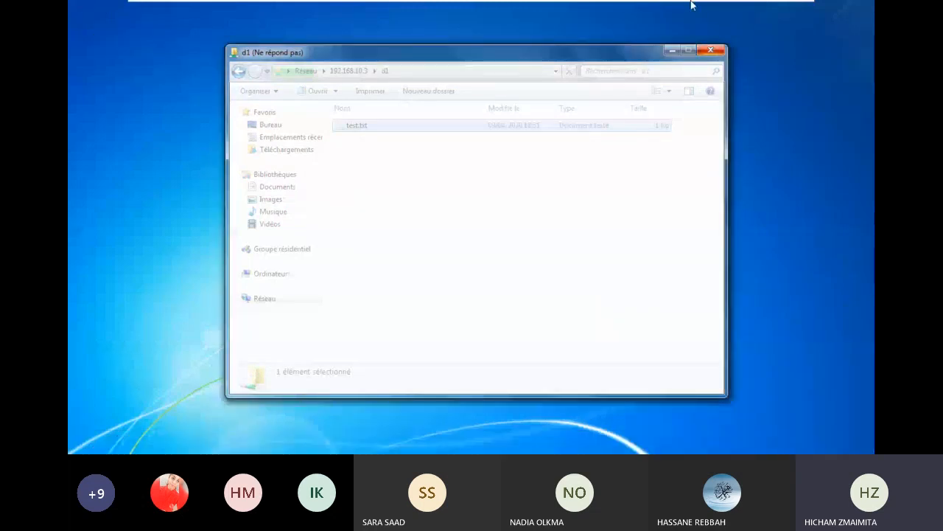
pyautogui.moveTo(598, 11)
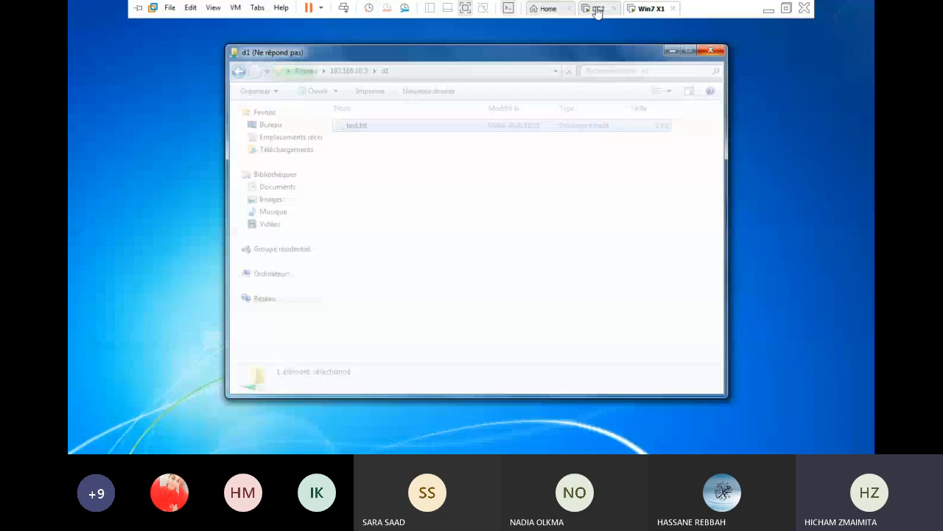
pyautogui.click(597, 9)
pyautogui.click(668, 6)
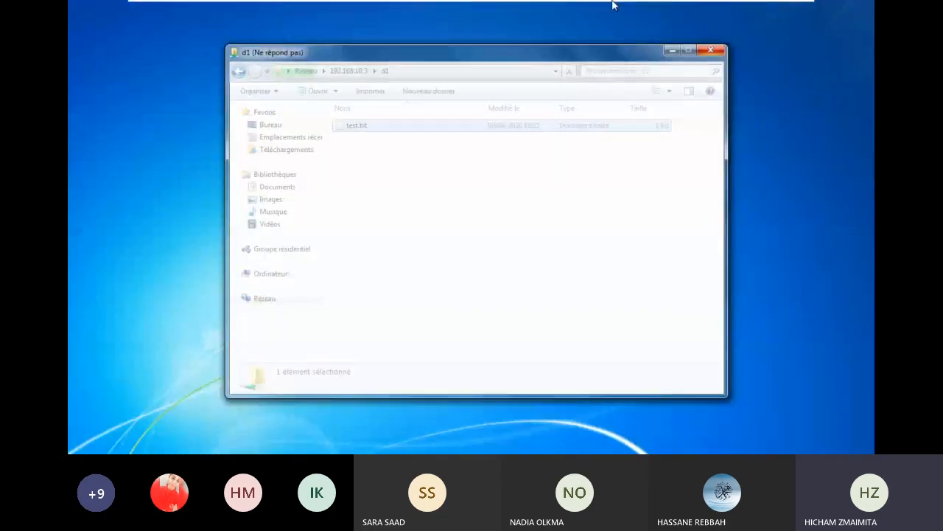
pyautogui.moveTo(595, 9)
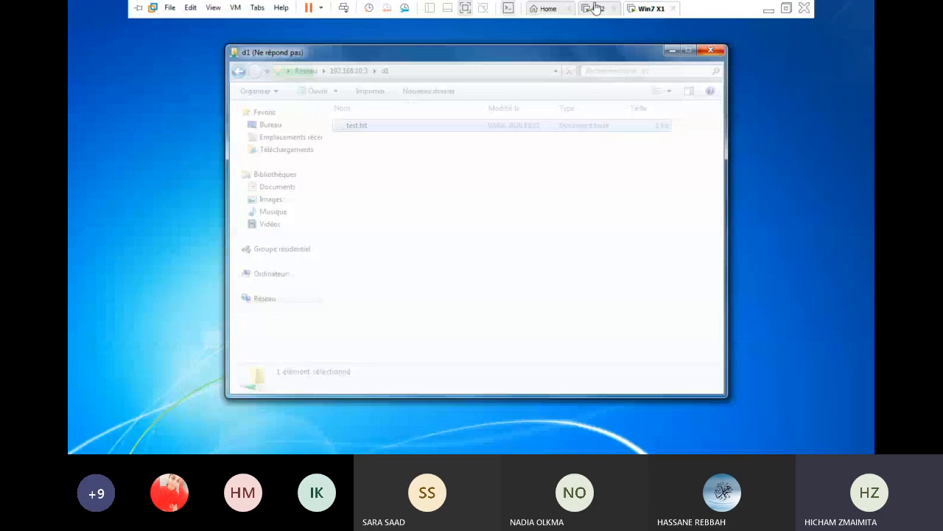
# - Re-enable DC2's Ethernet0 adapter, close the connections window, and open D1's properties
pyautogui.click(595, 8)
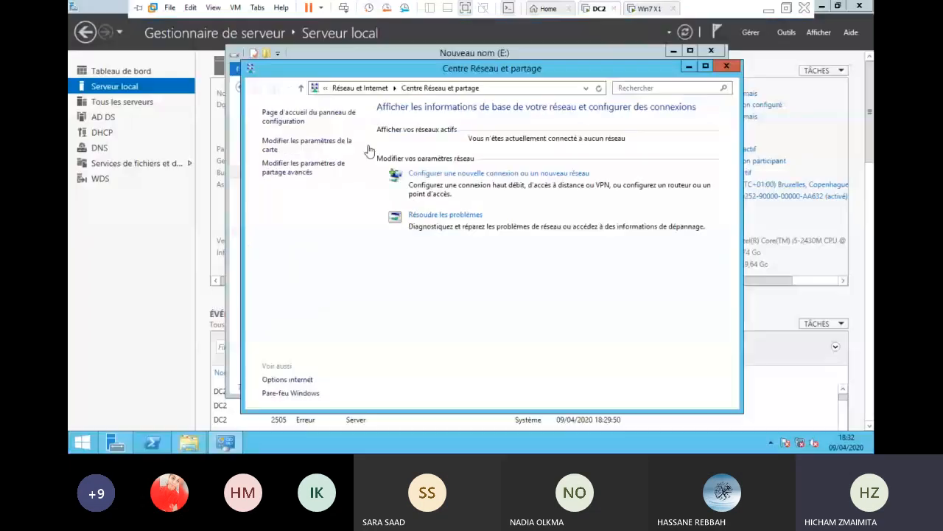
pyautogui.click(299, 141)
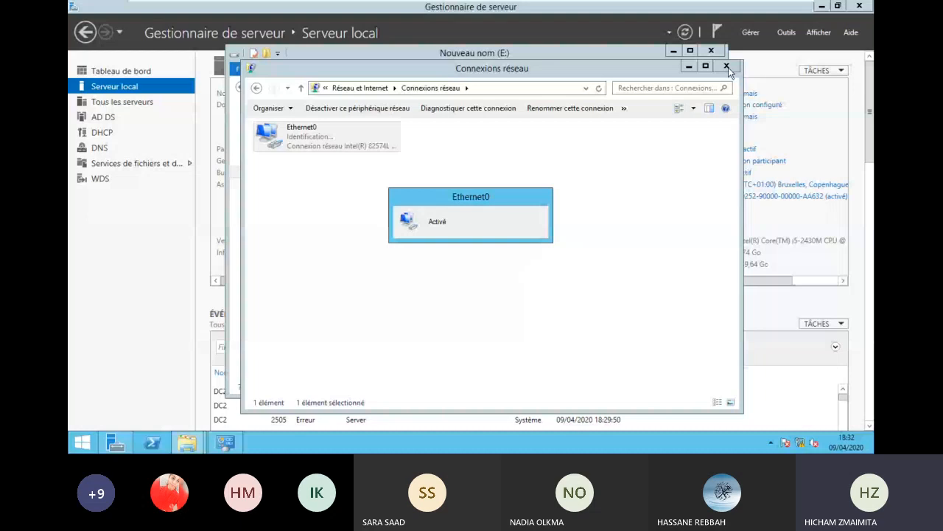
pyautogui.click(727, 67)
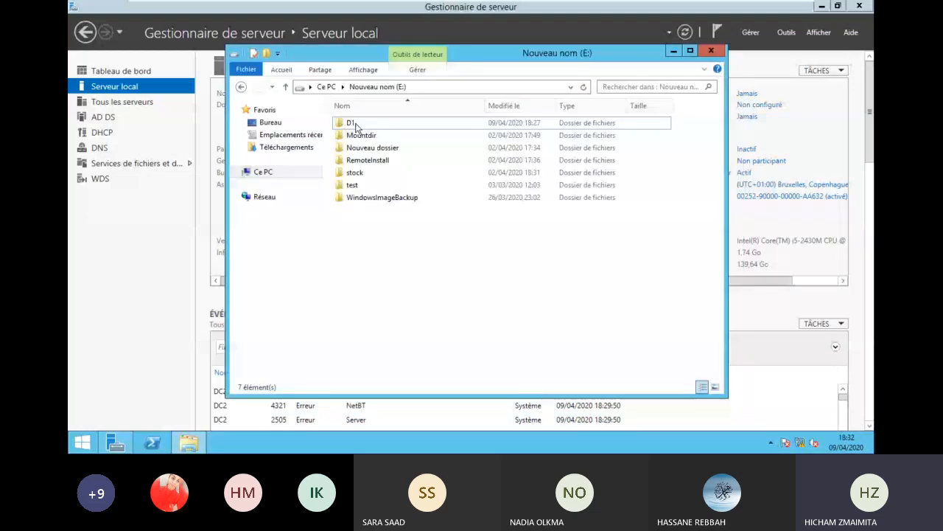
pyautogui.rightClick(356, 124)
pyautogui.click(404, 316)
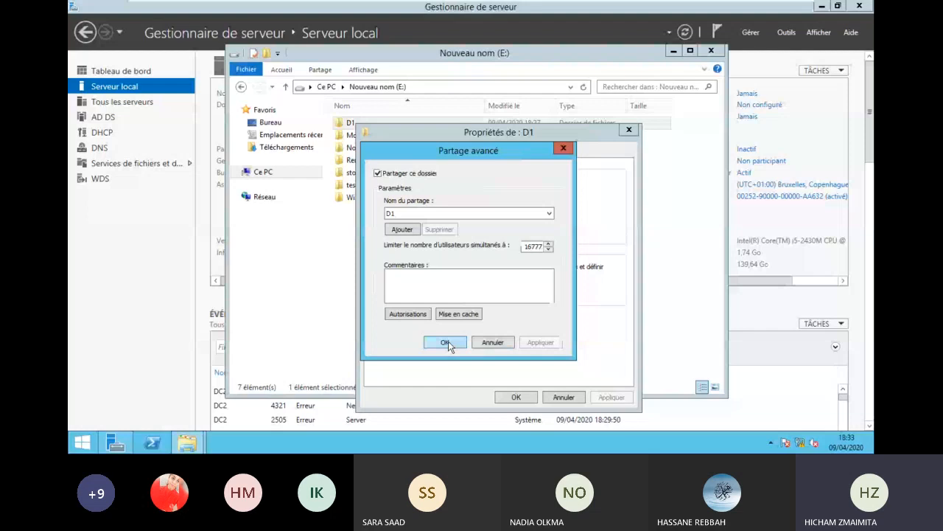
# - Confirm D1's advanced sharing settings on DC2, then go to the Win7 X1 machine
pyautogui.click(445, 343)
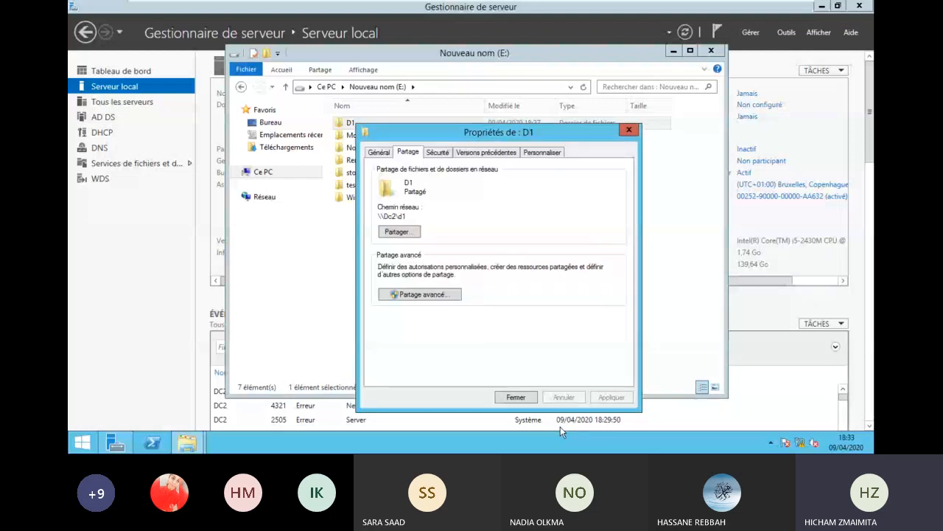
pyautogui.click(651, 9)
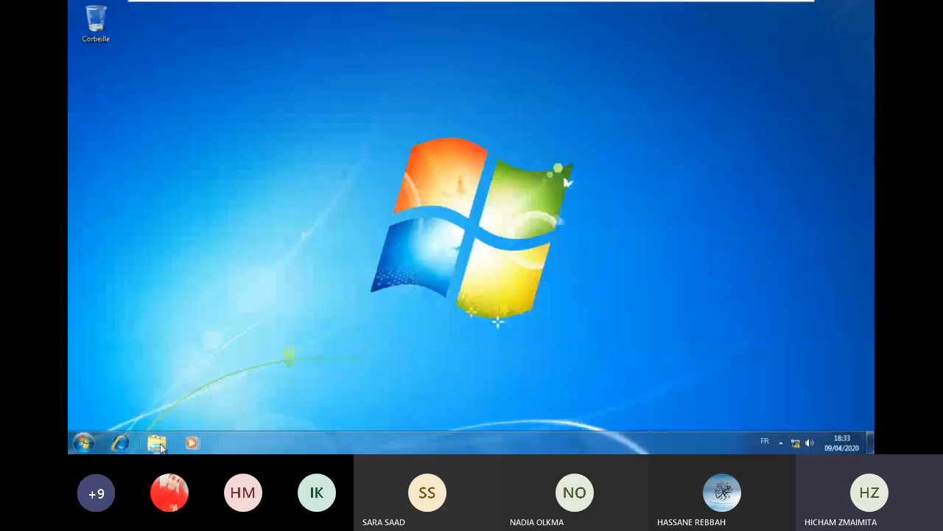
# - Map \\192.168.10.3\d1 as network drive Z: from the Computer window
pyautogui.click(158, 443)
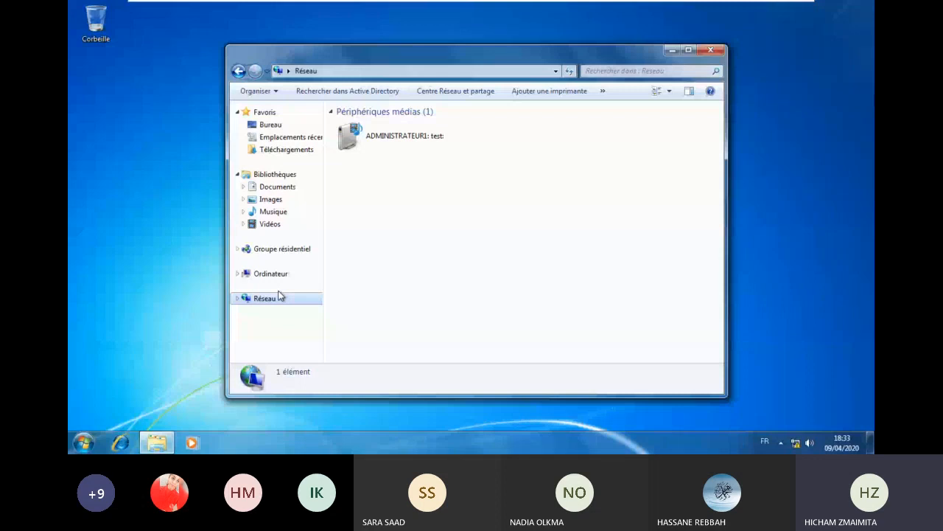
pyautogui.click(271, 273)
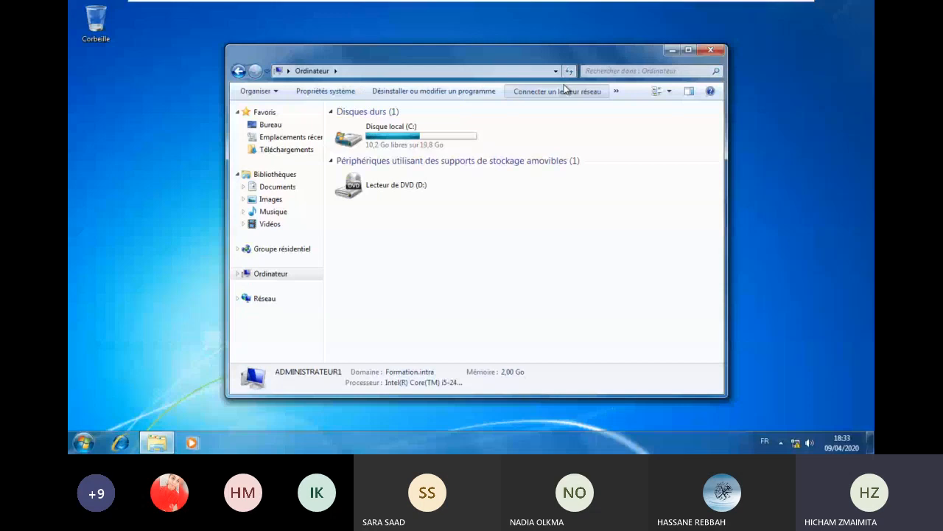
pyautogui.click(565, 90)
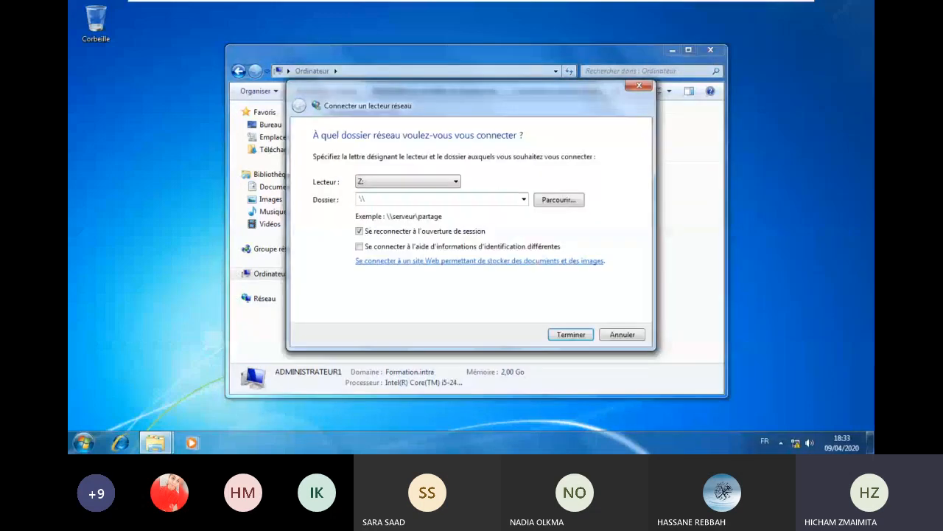
pyautogui.write('\\\\192.168.')
pyautogui.click(574, 335)
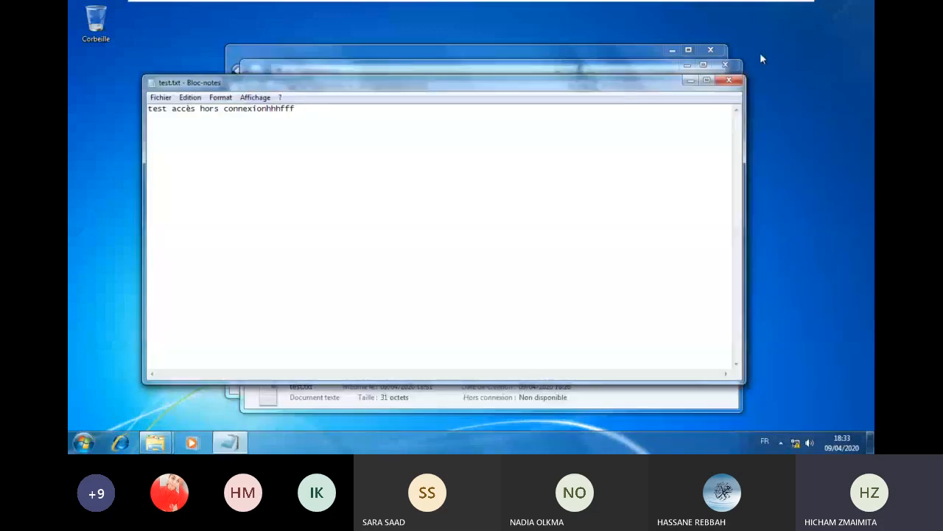
# - Close test.txt and bring up the options for the mapped d1 (Z:) drive
pyautogui.click(729, 81)
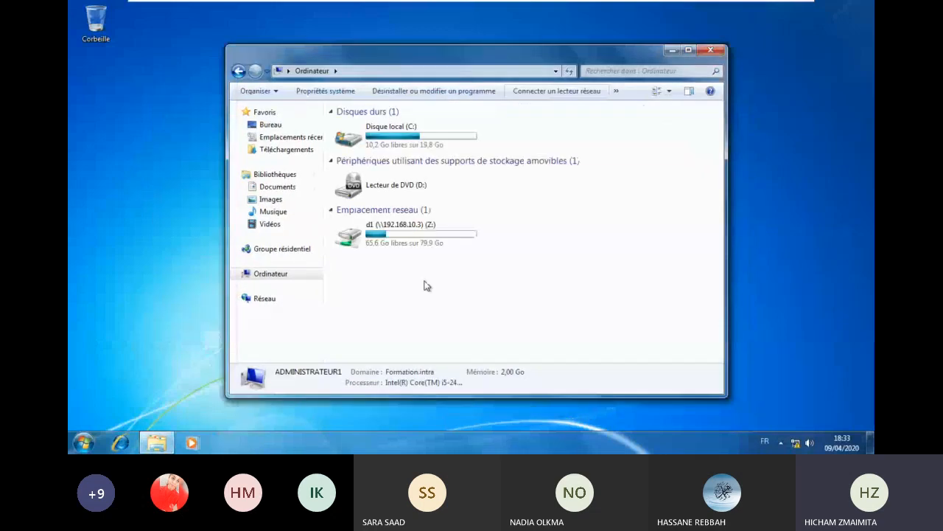
pyautogui.rightClick(419, 238)
pyautogui.click(636, 309)
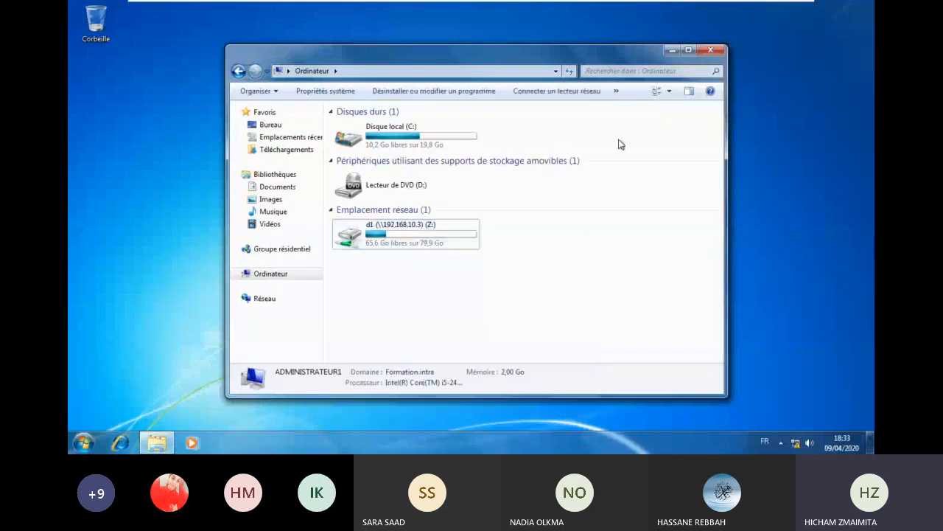
pyautogui.moveTo(667, 6)
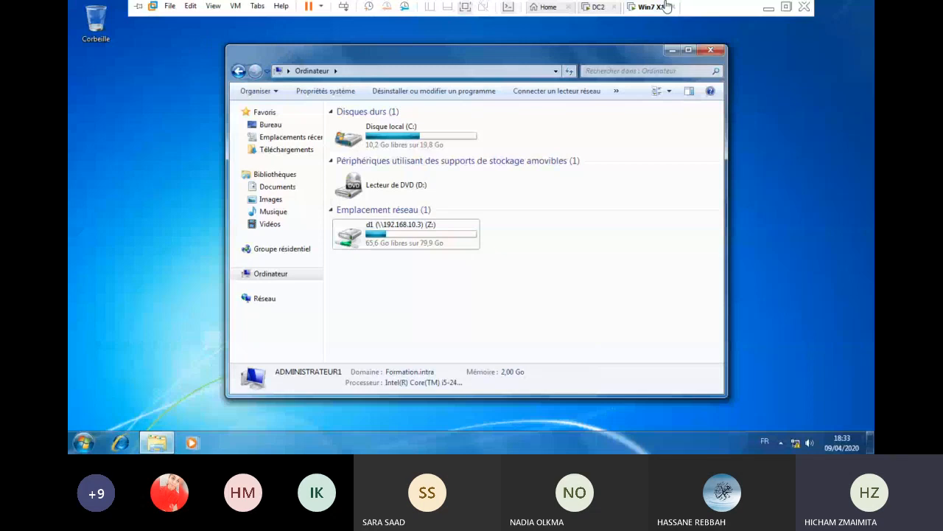
# - View DC2's network status panel, now showing no active network, then return to Windows 7
pyautogui.click(599, 7)
pyautogui.click(799, 443)
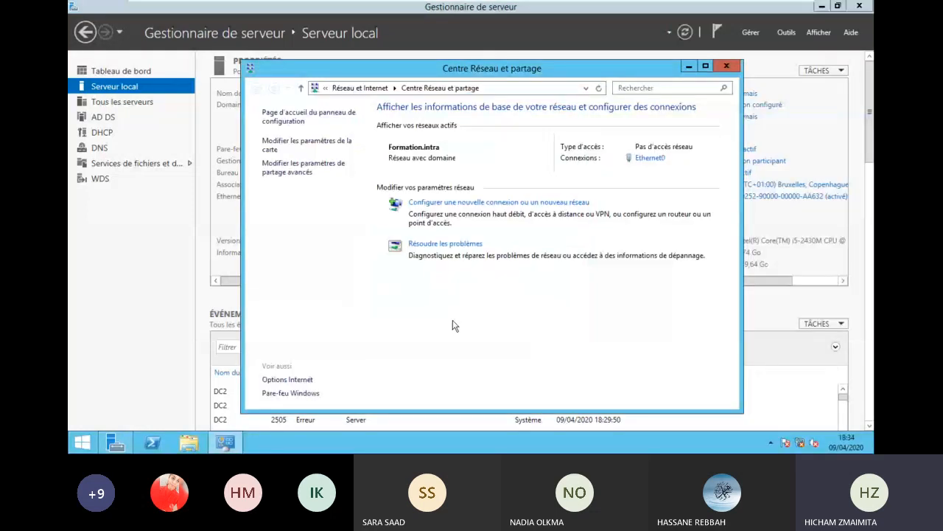
pyautogui.moveTo(594, 6)
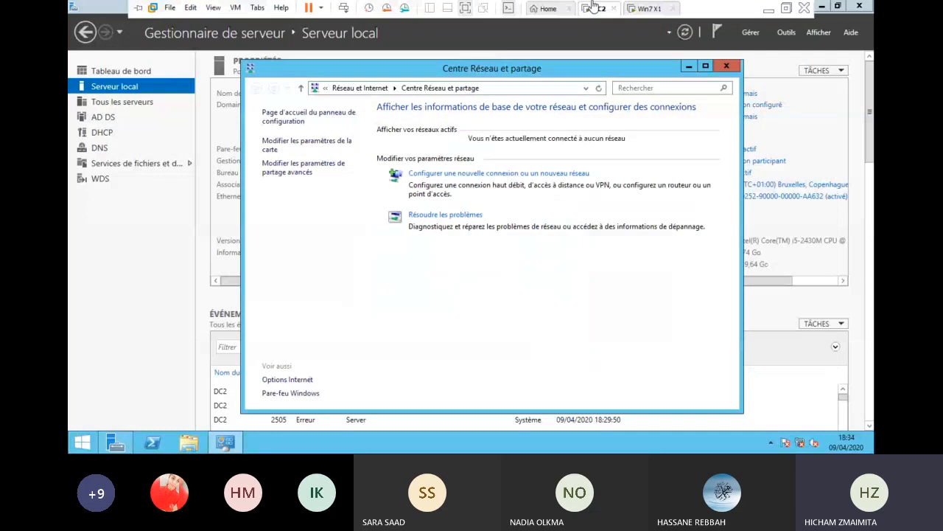
pyautogui.click(649, 8)
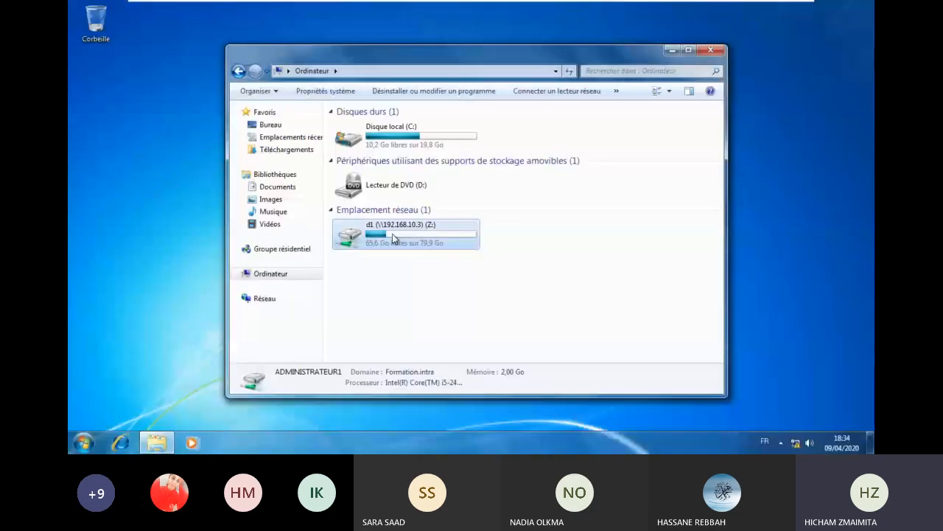
# - Set d1 (Z:) to Always available offline and close the Computer window
pyautogui.click(394, 234)
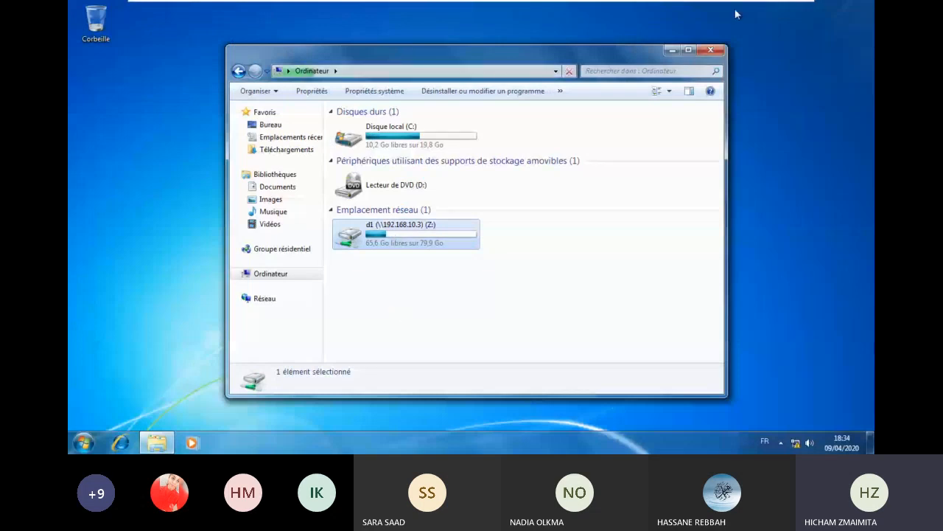
pyautogui.moveTo(686, 4)
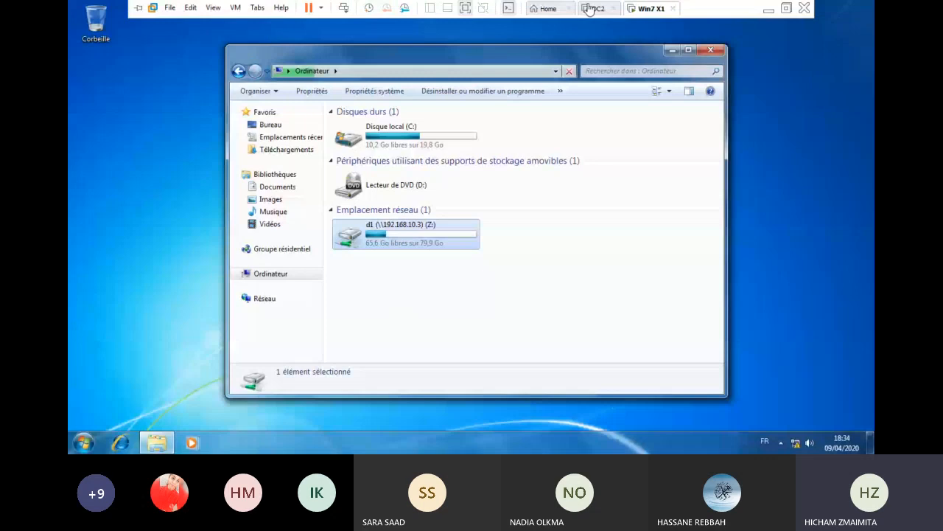
pyautogui.click(590, 9)
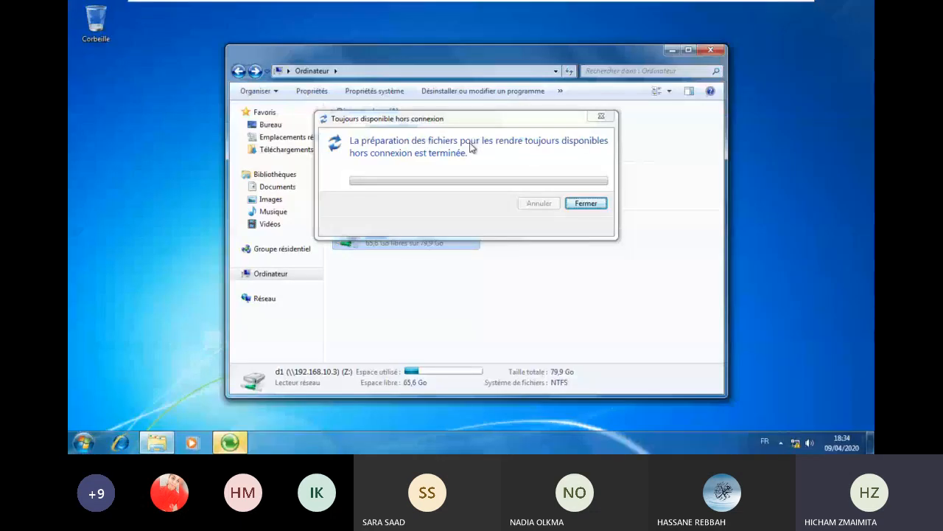
pyautogui.rightClick(402, 240)
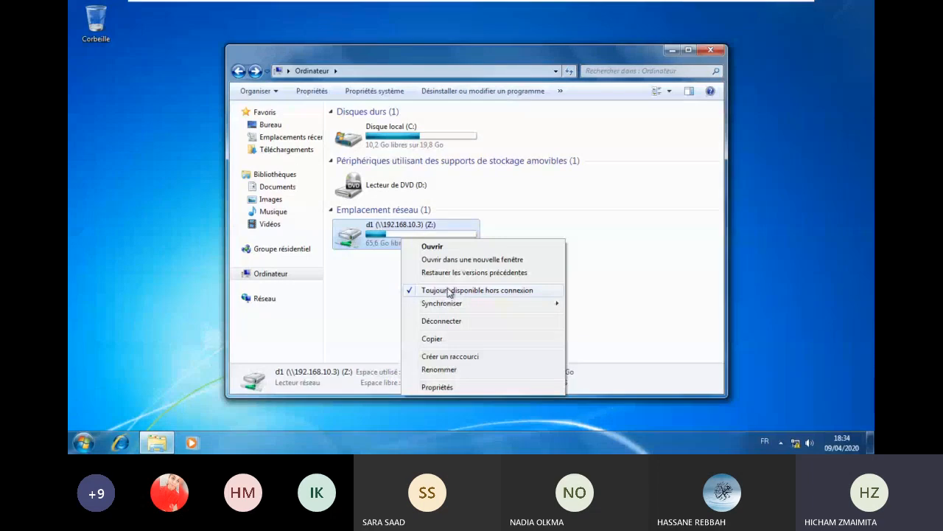
pyautogui.click(710, 50)
# - Open d1 (Z:) from Computer on Windows 7 and read test.txt
pyautogui.moveTo(636, 17)
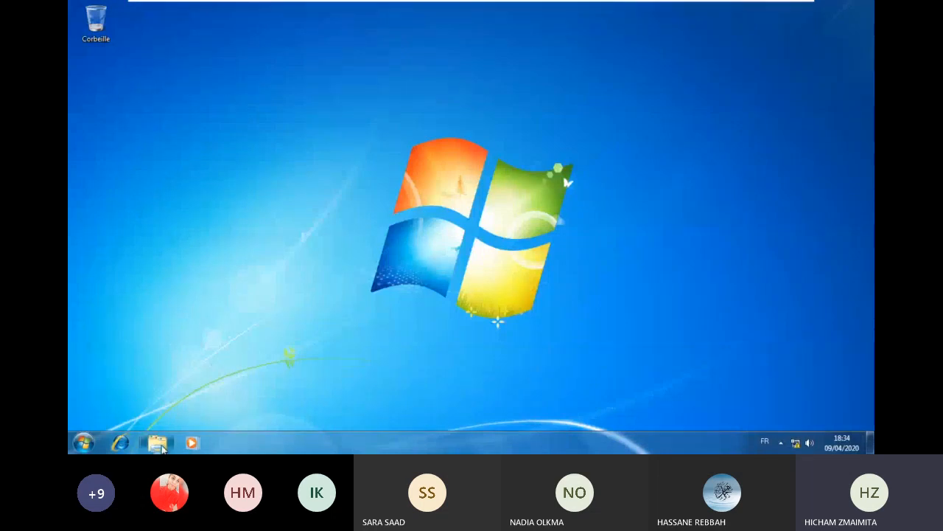
pyautogui.click(158, 443)
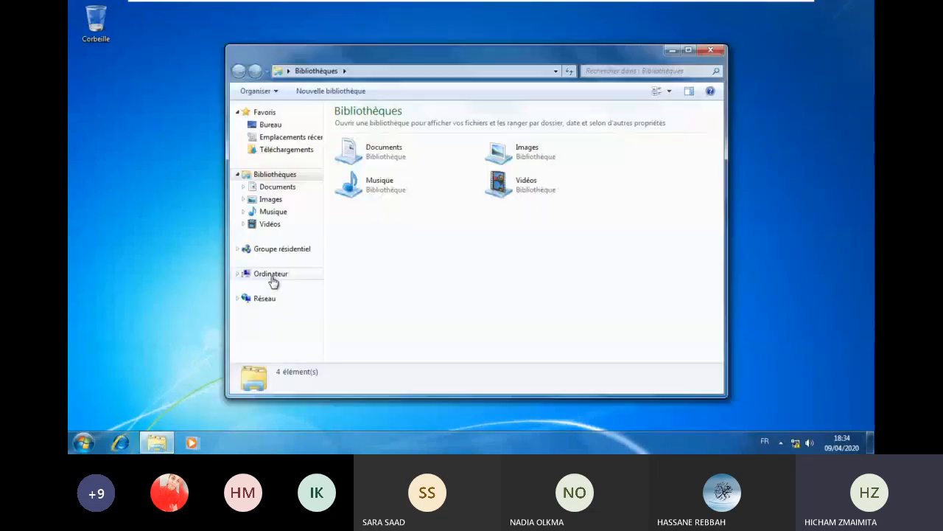
pyautogui.click(272, 277)
pyautogui.doubleClick(399, 232)
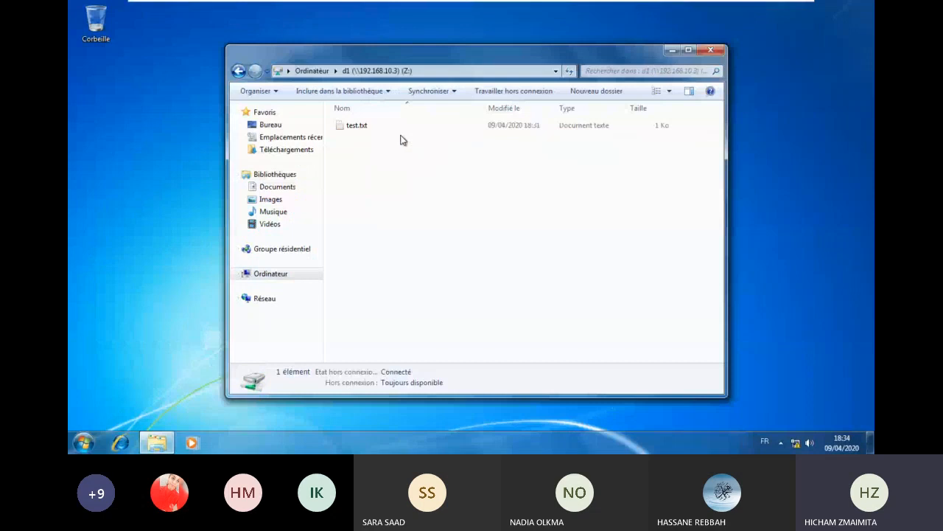
pyautogui.click(363, 129)
pyautogui.doubleClick(364, 129)
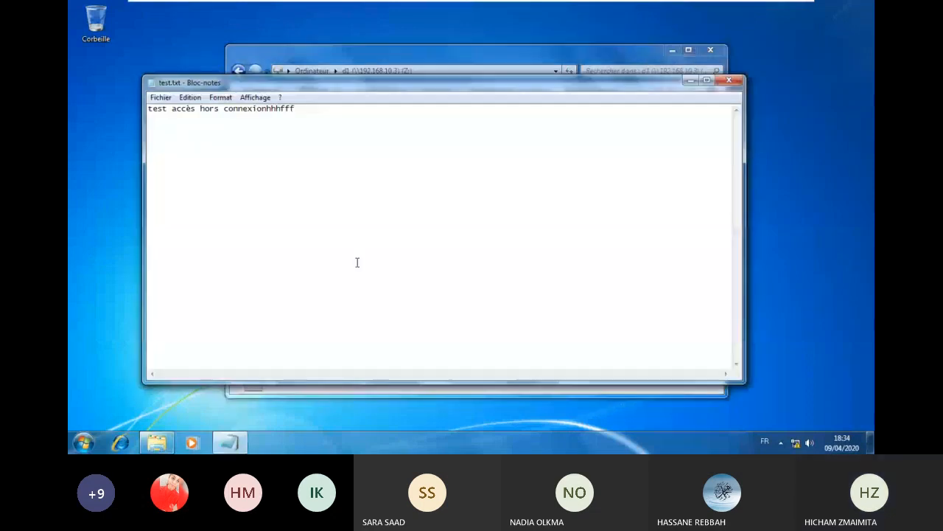
pyautogui.click(728, 83)
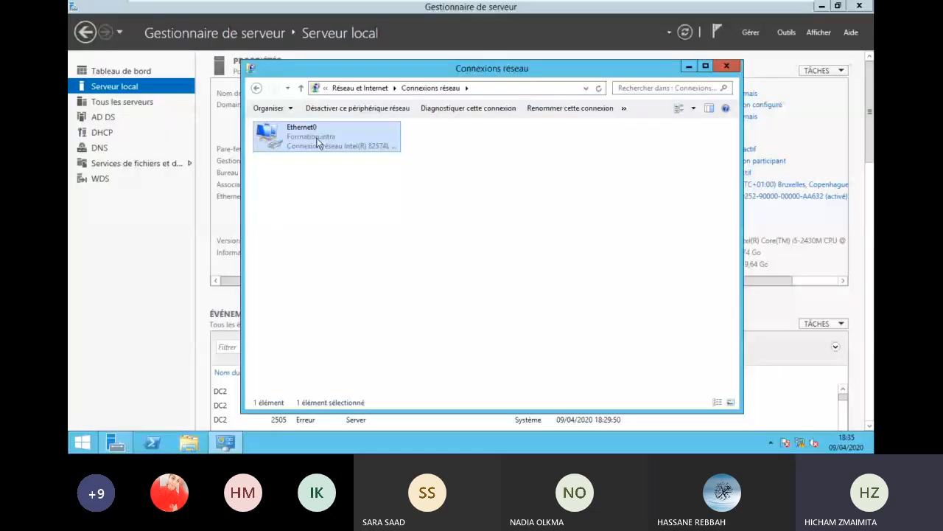
# - Disable DC2's Ethernet0, then reopen drive Z: offline from the drive list
pyautogui.rightClick(298, 129)
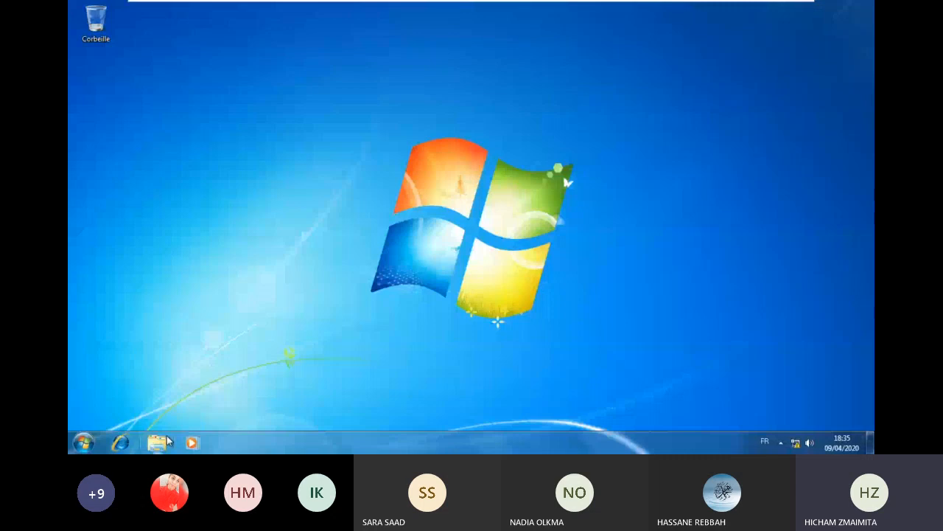
pyautogui.click(158, 442)
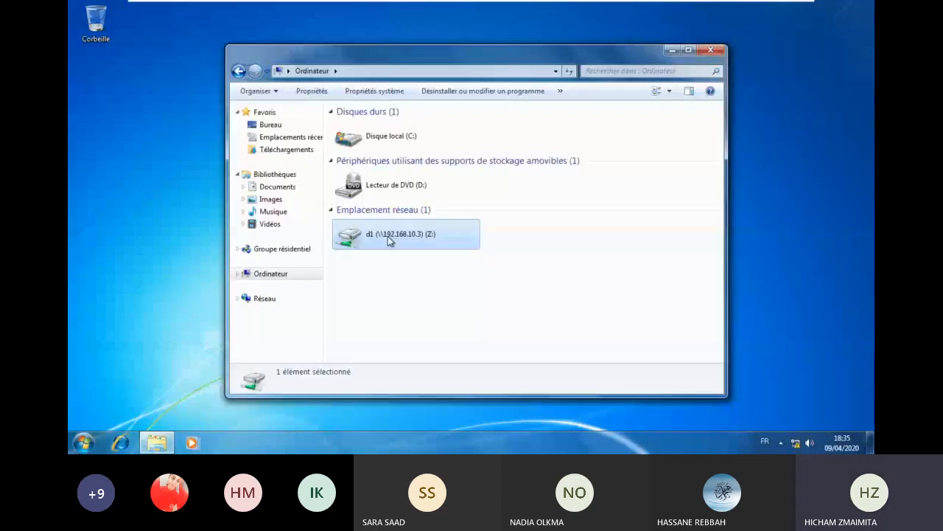
pyautogui.doubleClick(388, 236)
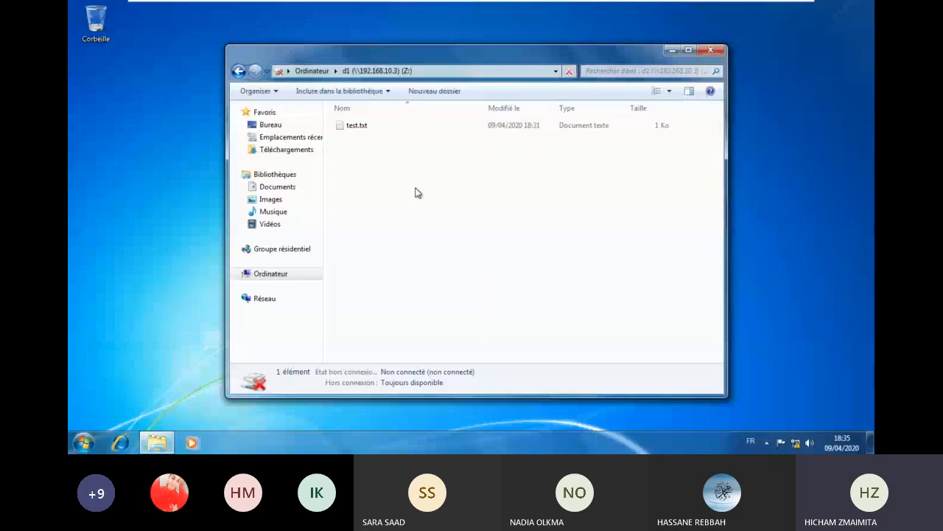
# - Edit test.txt on Z: to read 'test accès hors connexionhhhffftestttt' and save it (38 bytes)
pyautogui.click(356, 127)
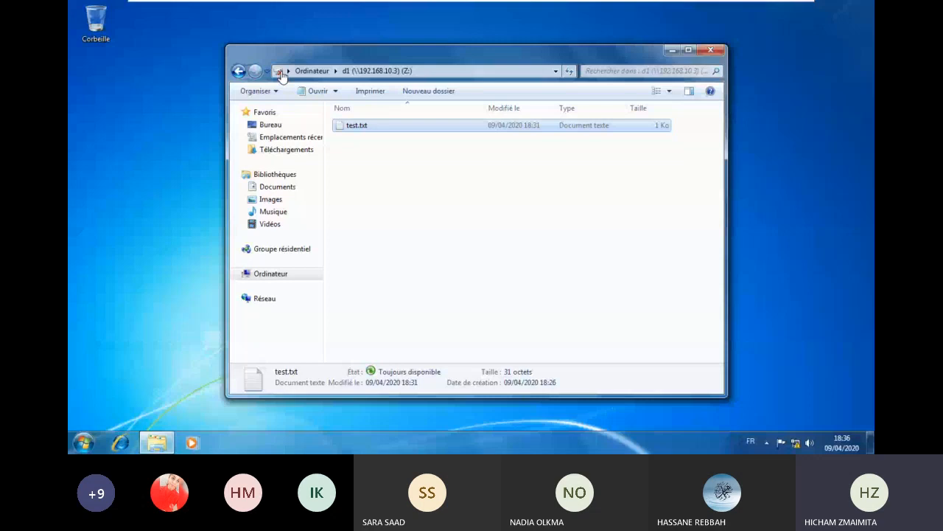
pyautogui.doubleClick(354, 126)
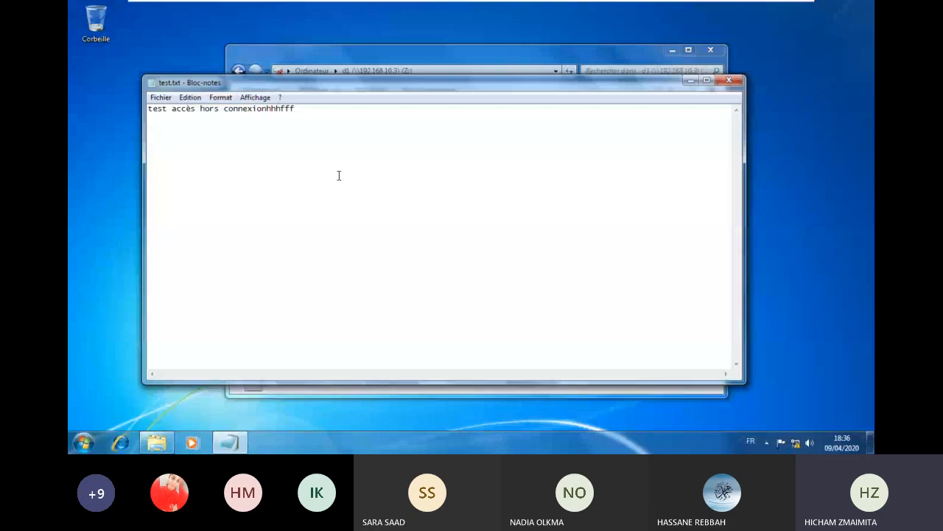
pyautogui.click(729, 81)
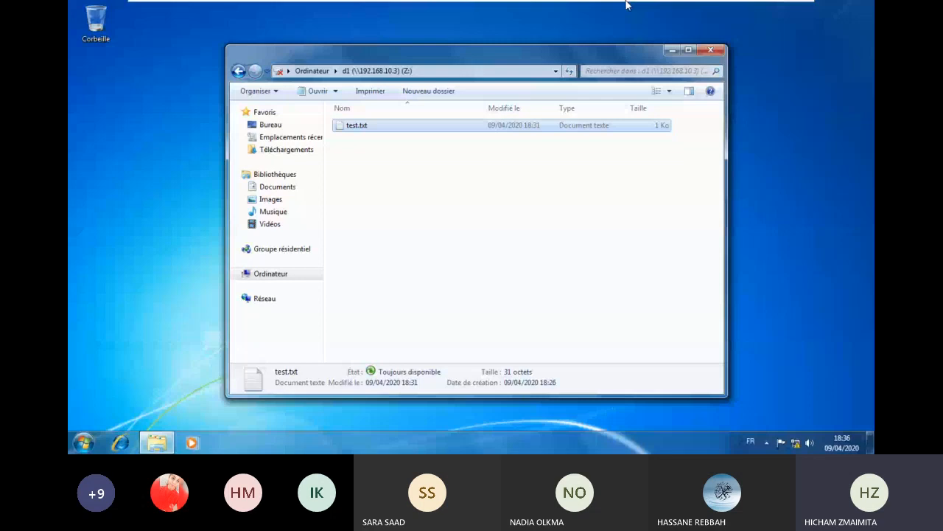
pyautogui.moveTo(634, 6)
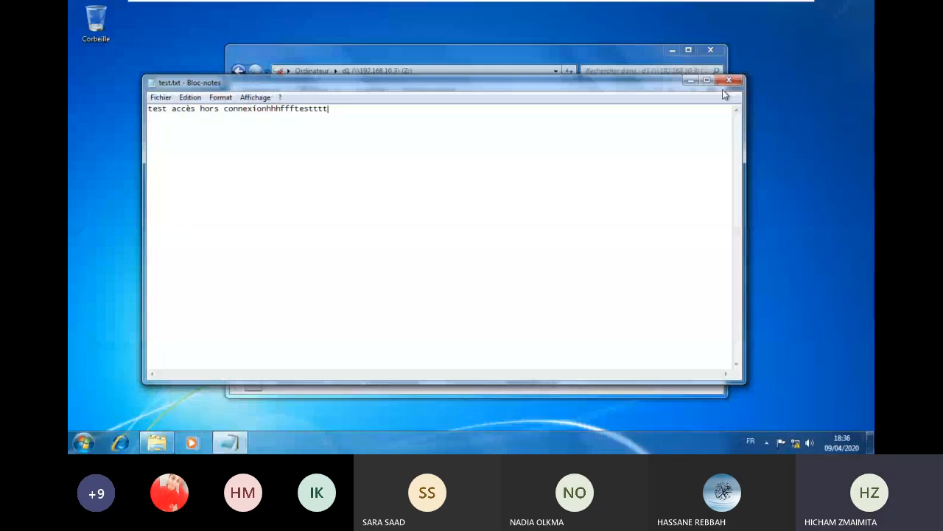
pyautogui.click(729, 79)
pyautogui.moveTo(586, 9)
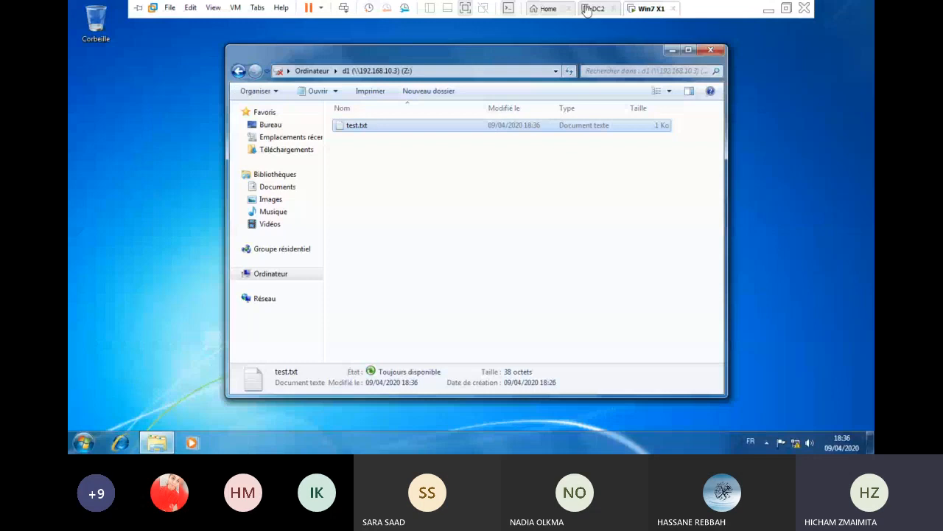
# - Check DC2's re-enabled Ethernet0 connection, then return to Win7 with test.txt open in Notepad
pyautogui.click(587, 9)
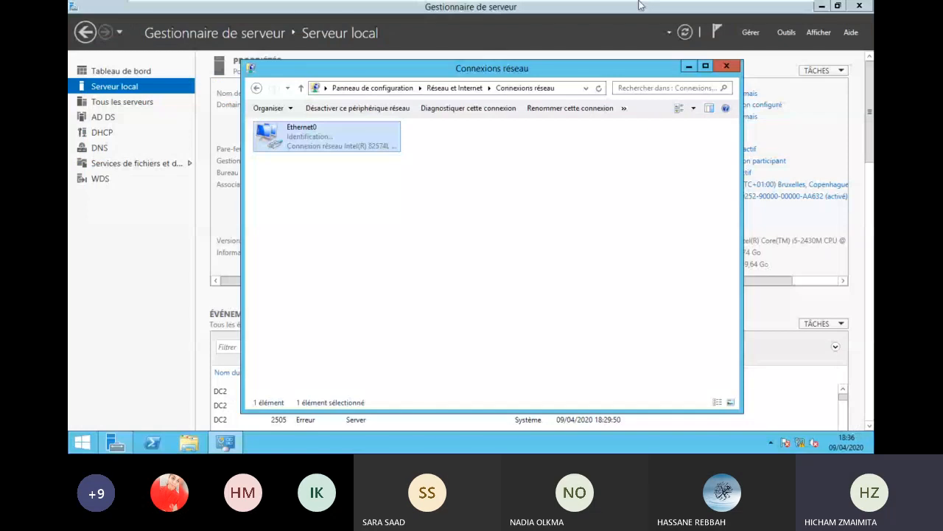
pyautogui.click(641, 5)
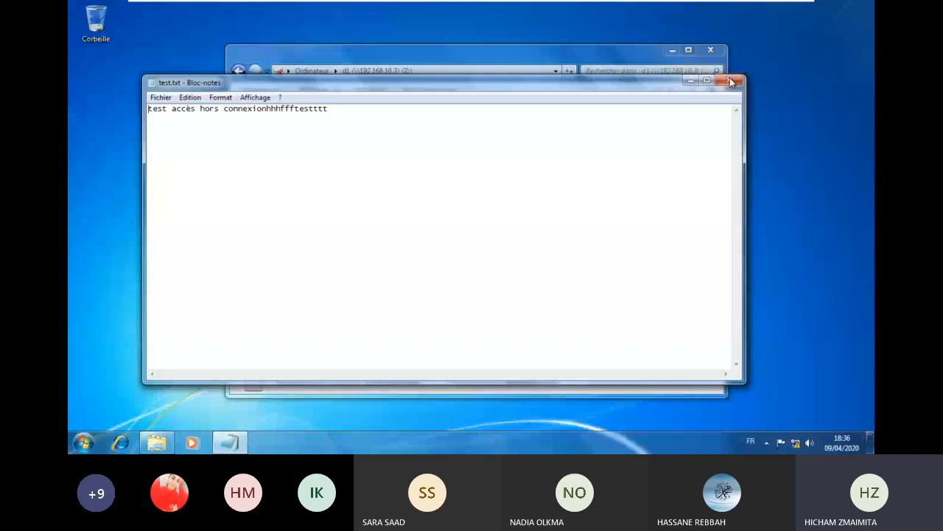
# - Refresh the Computer view and inspect the disconnected d1 (Z:) drive and its details
pyautogui.click(731, 81)
pyautogui.rightClick(427, 287)
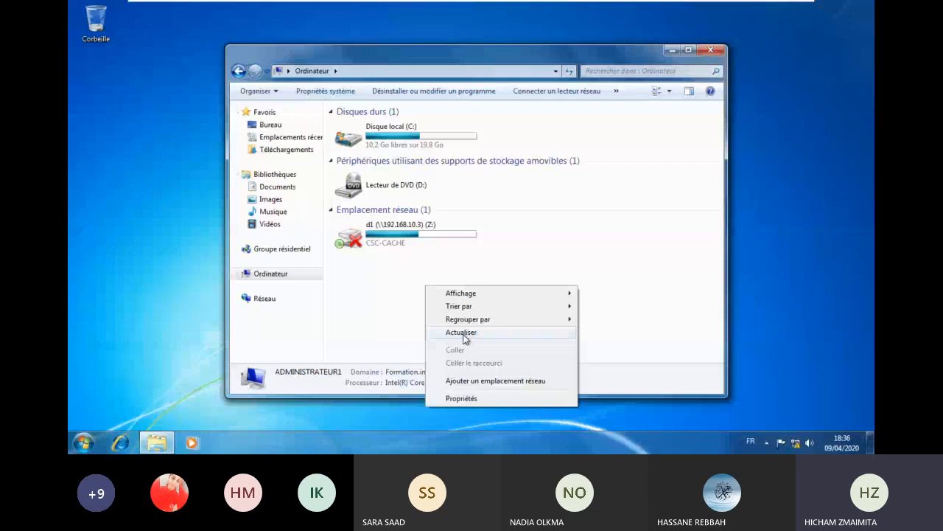
pyautogui.click(464, 334)
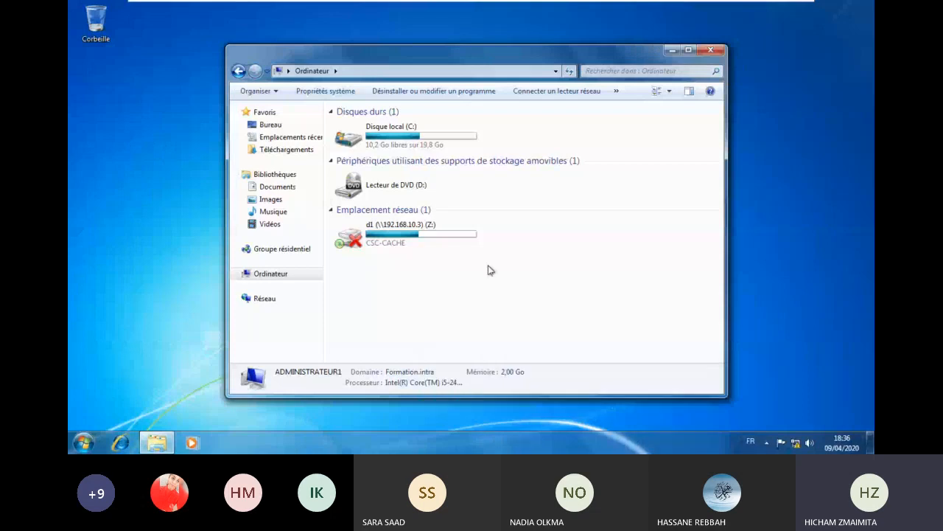
pyautogui.doubleClick(399, 232)
pyautogui.click(289, 276)
pyautogui.click(338, 247)
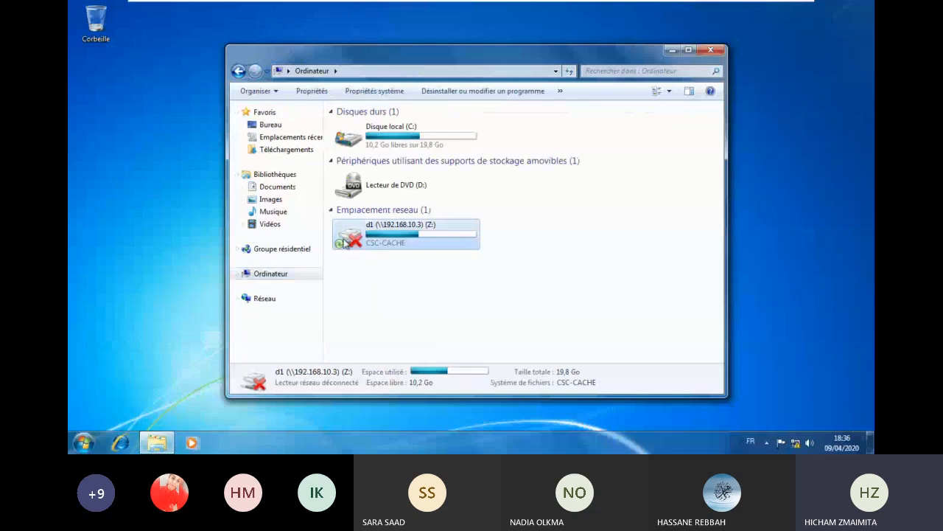
pyautogui.rightClick(344, 243)
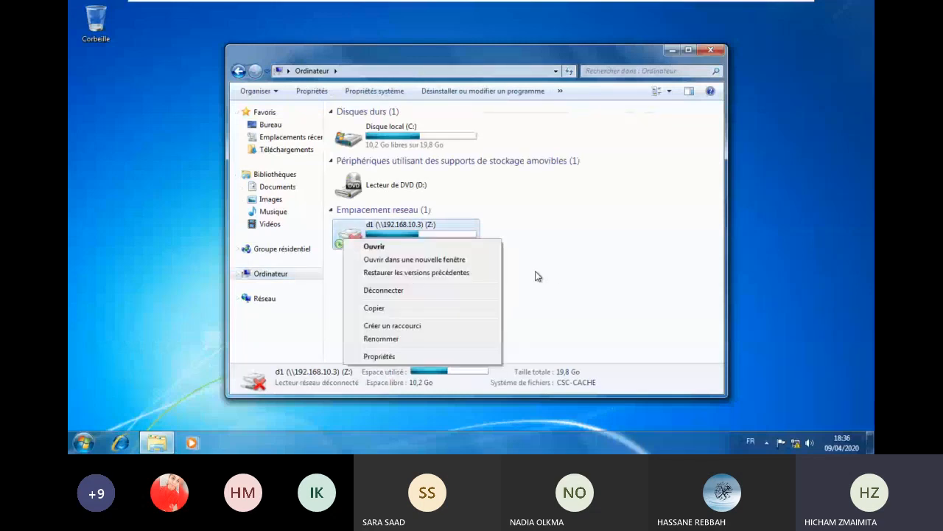
pyautogui.click(279, 279)
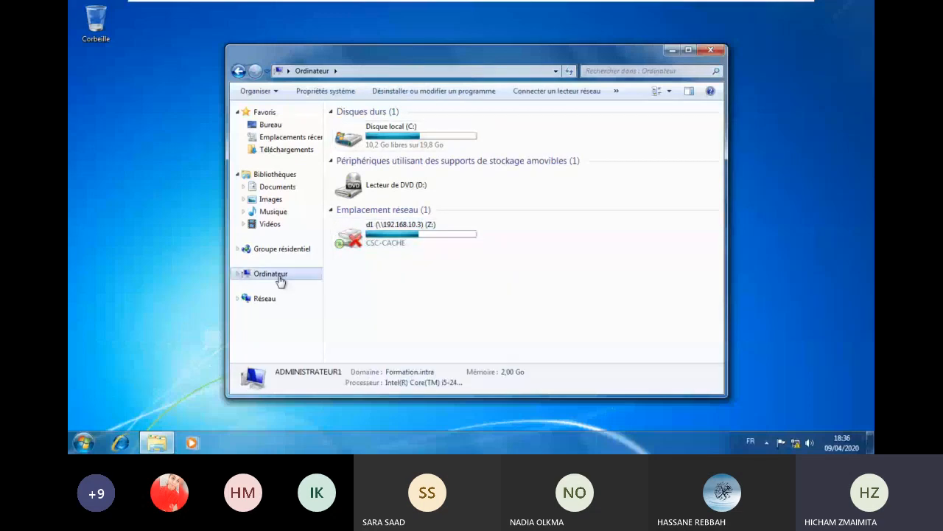
pyautogui.rightClick(280, 279)
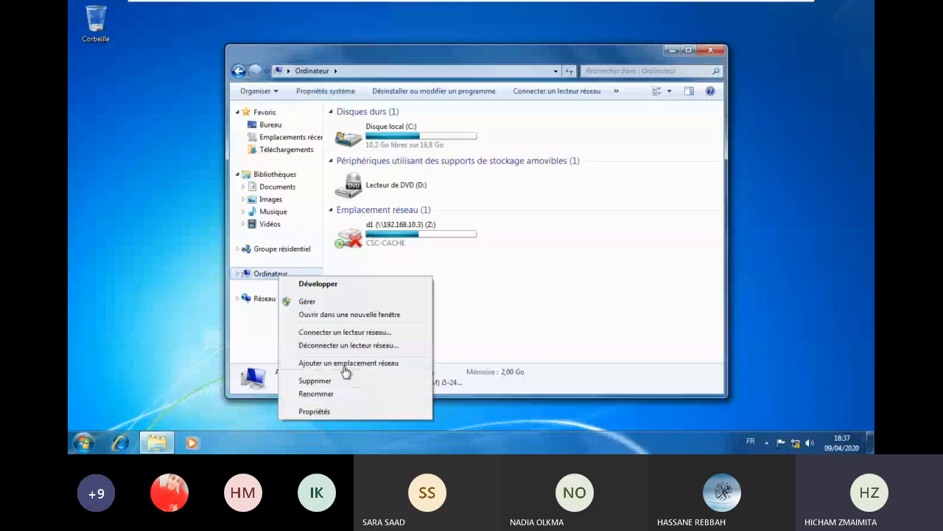
pyautogui.rightClick(487, 277)
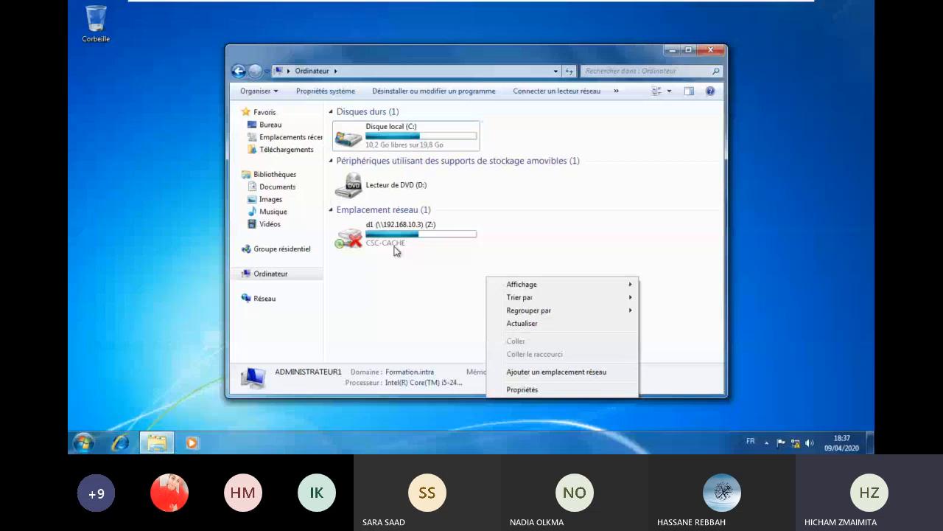
# - Open test.txt from the offline Z: drive to confirm it still opens, then close it
pyautogui.doubleClick(396, 250)
pyautogui.click(358, 131)
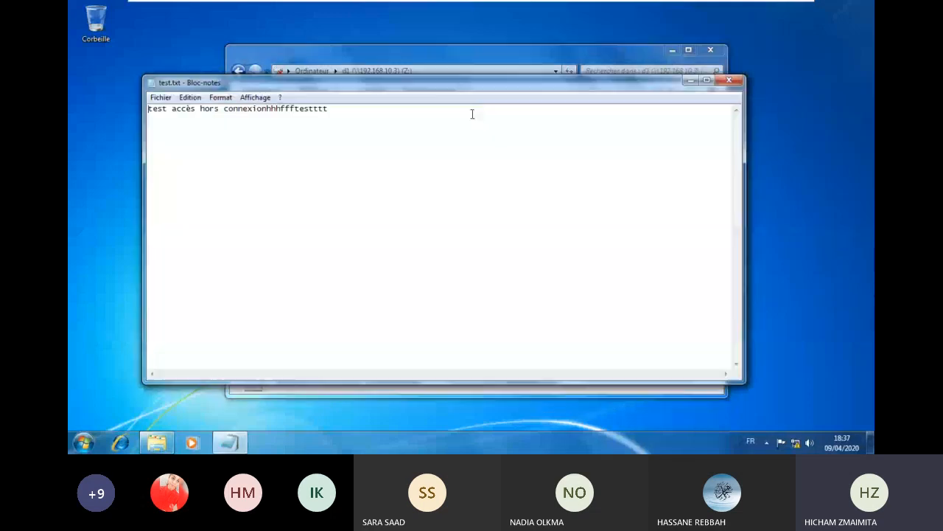
pyautogui.click(727, 82)
pyautogui.click(711, 50)
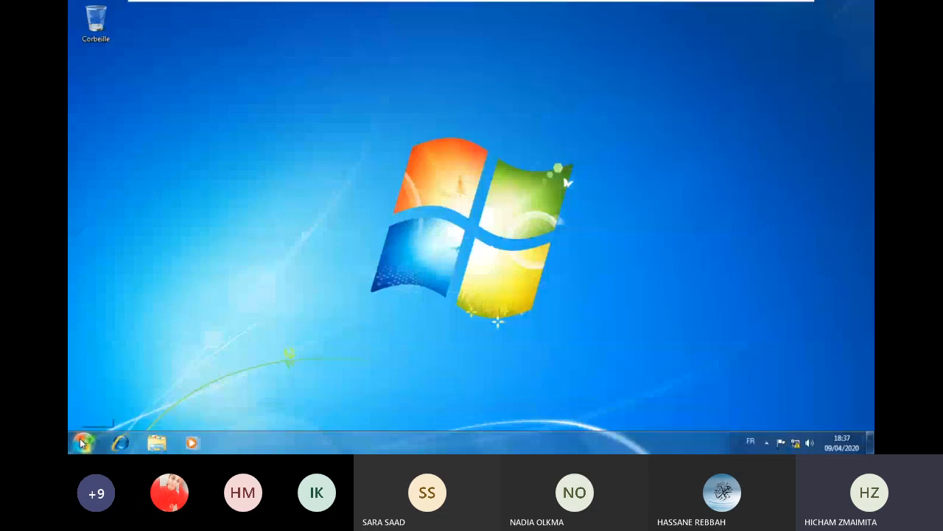
# - Reopen Computer to recheck the Z: drive served from CSC-CACHE, then close Explorer
pyautogui.click(81, 443)
pyautogui.click(249, 275)
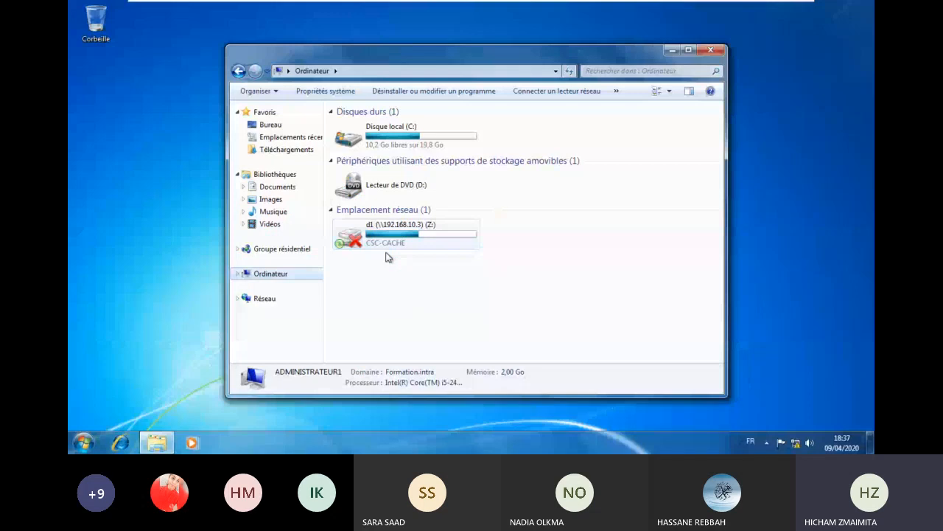
pyautogui.rightClick(549, 262)
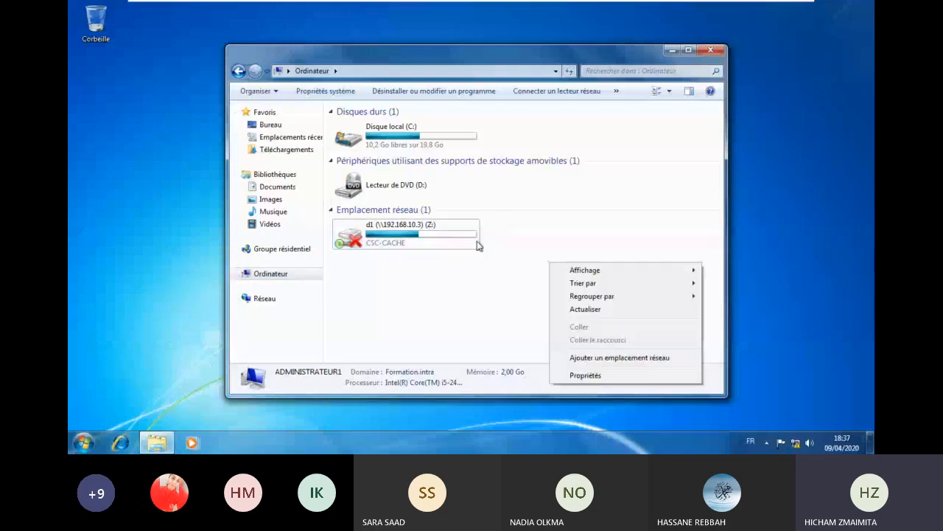
pyautogui.click(710, 51)
pyautogui.moveTo(598, 3)
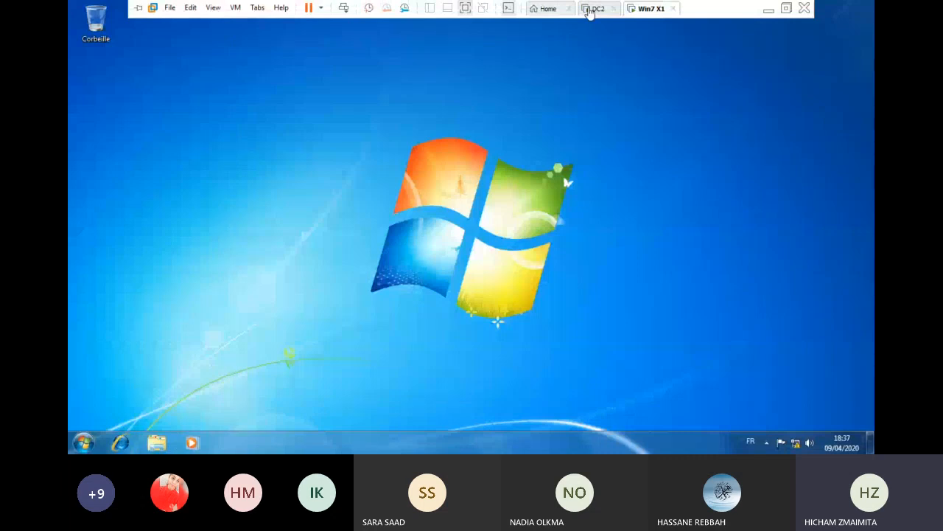
# - On DC2, open drive Nouveau nom (E:) and view the D1 folder's sharing properties
pyautogui.click(594, 8)
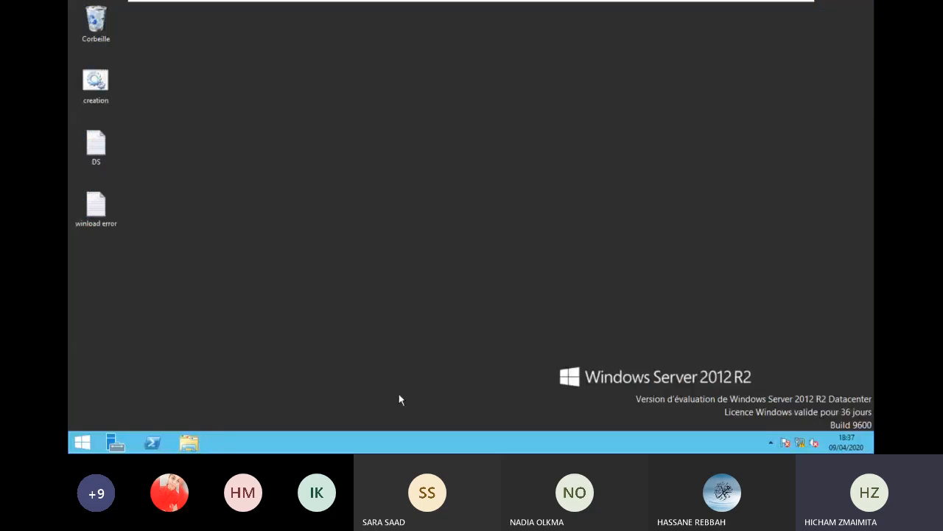
pyautogui.click(188, 443)
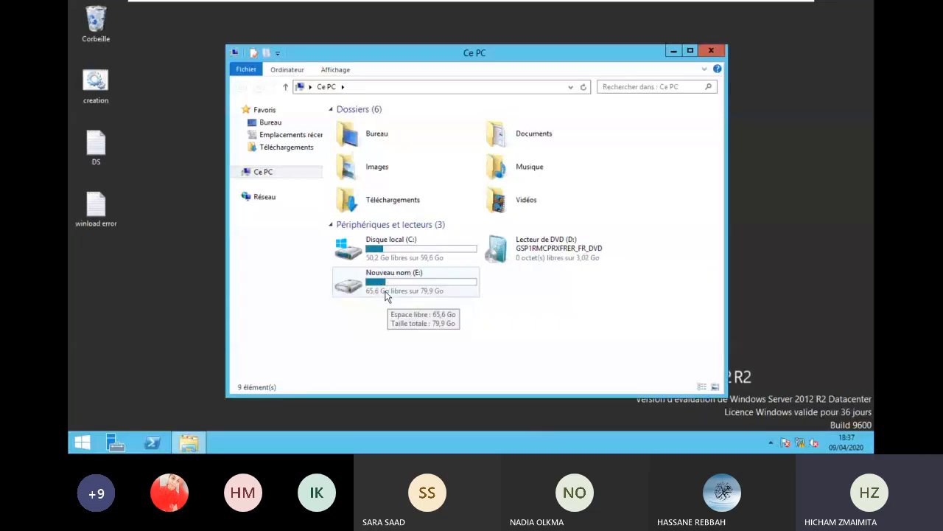
pyautogui.doubleClick(384, 294)
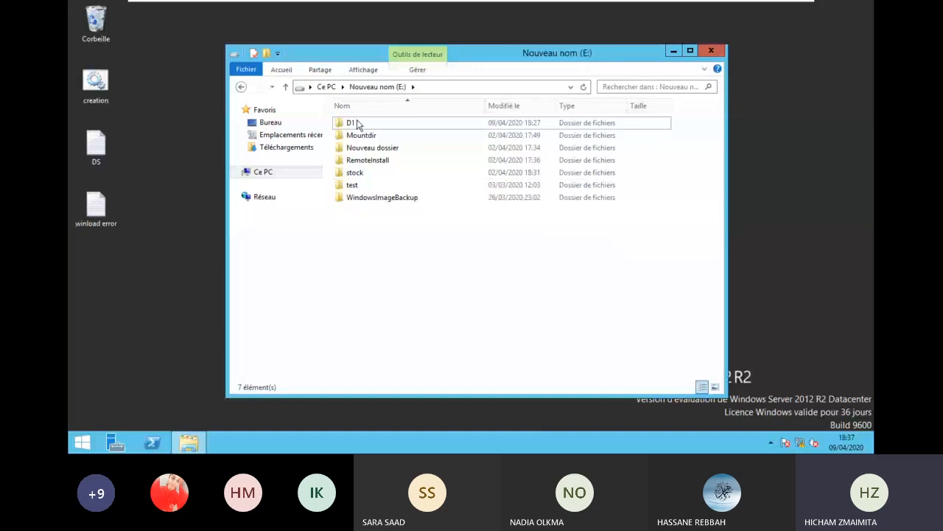
pyautogui.rightClick(357, 124)
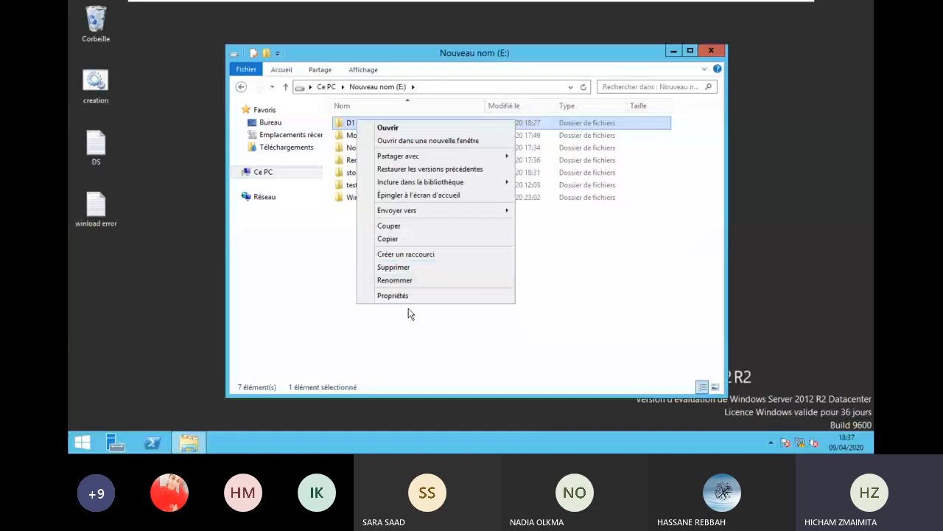
pyautogui.click(398, 295)
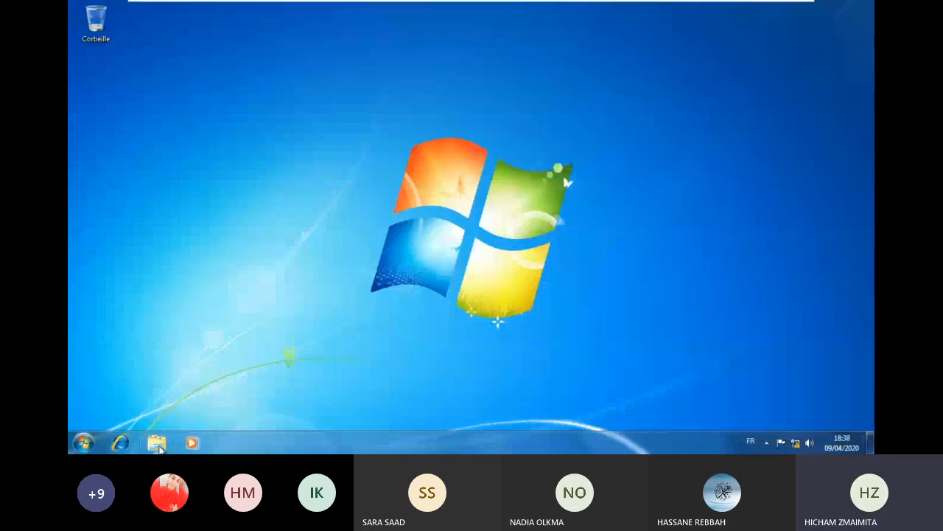
# - Map \\192.168.10.3\d1 as drive Y: from Win7's Computer window
pyautogui.click(158, 446)
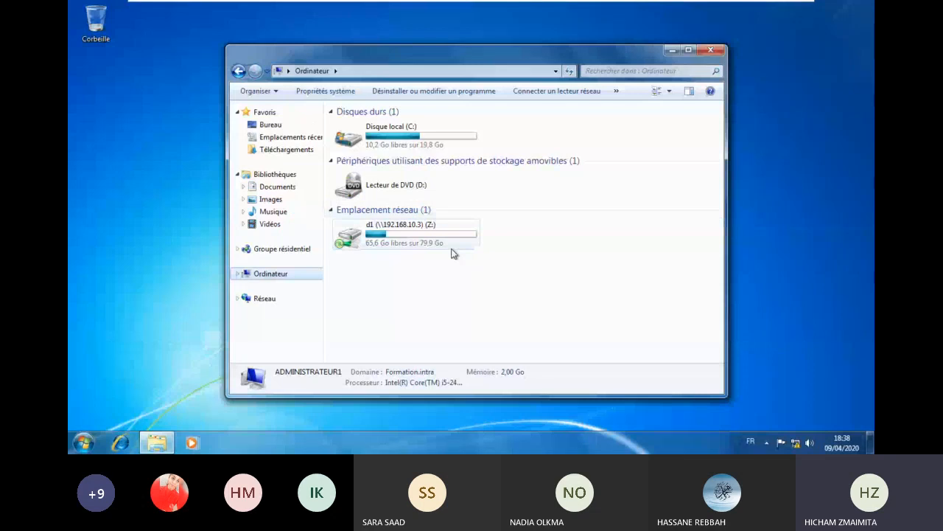
pyautogui.click(452, 248)
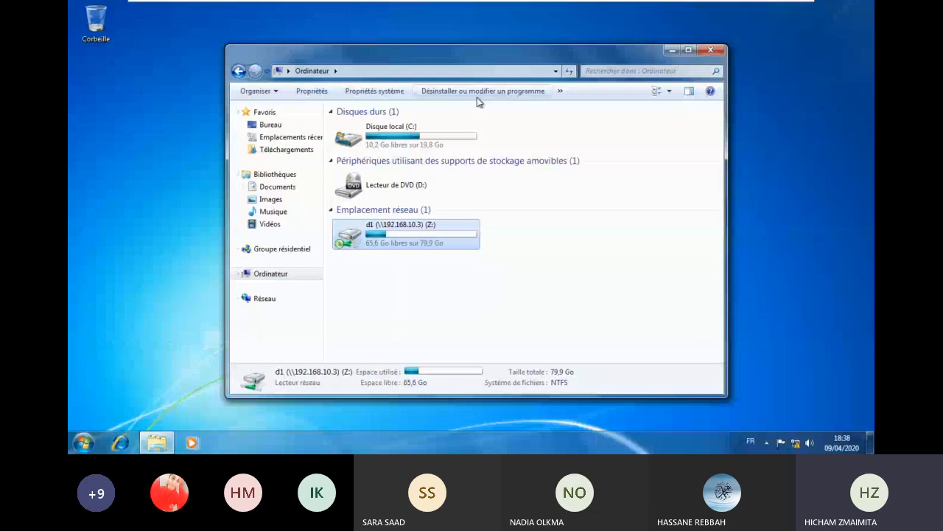
pyautogui.click(271, 274)
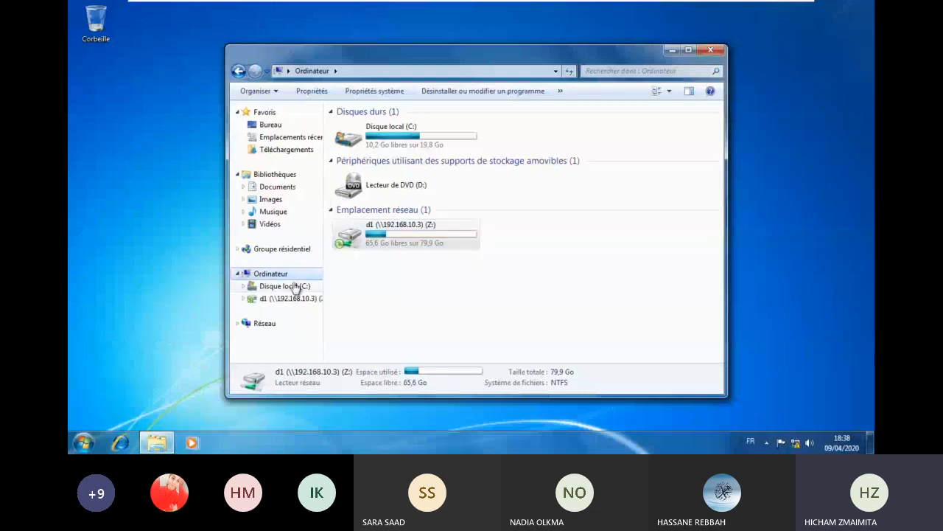
pyautogui.click(508, 269)
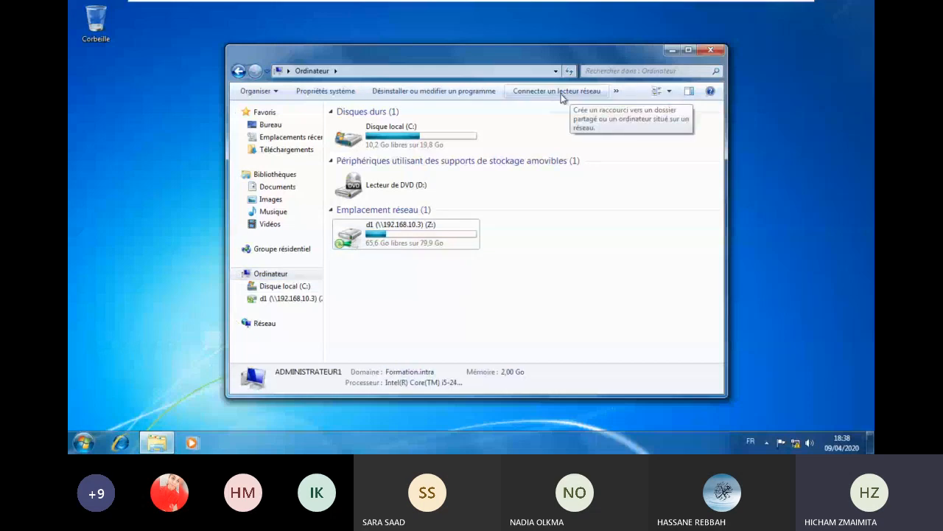
pyautogui.click(558, 91)
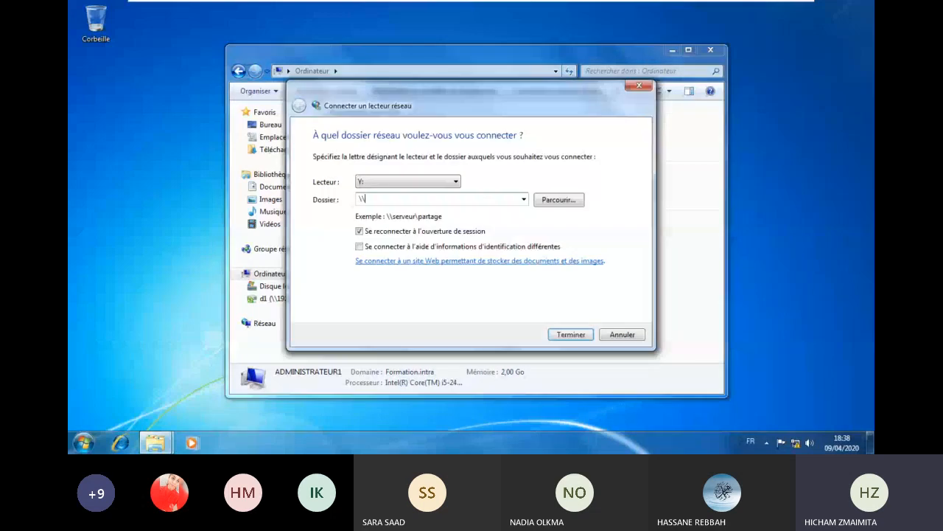
pyautogui.write('\\\\192.168.10.3\\d1')
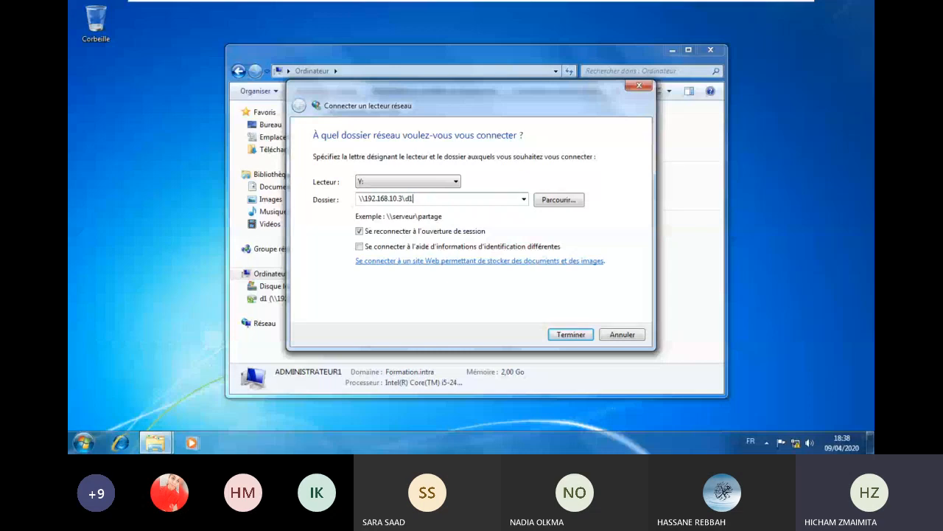
pyautogui.click(571, 334)
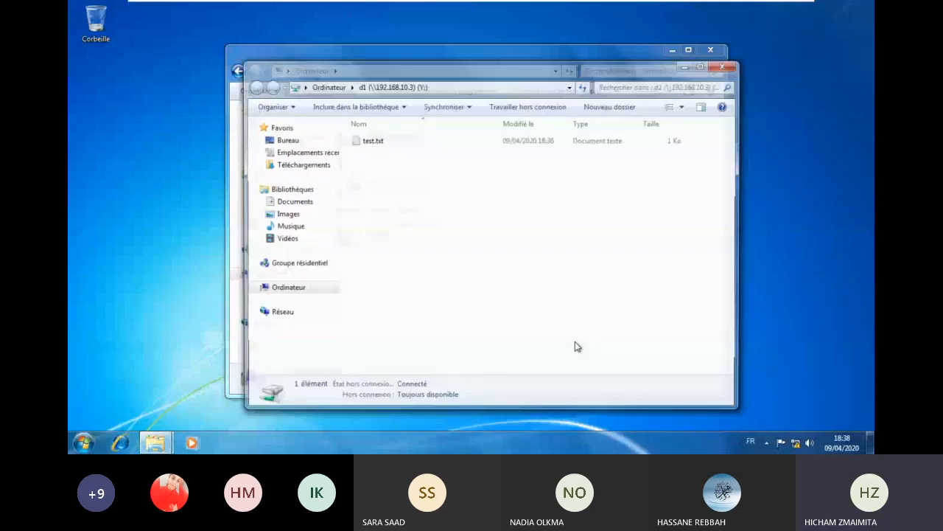
# - Confirm Toujours disponible hors connexion is checked for both d1 drives Y: and Z:, then close Explorer
pyautogui.click(723, 67)
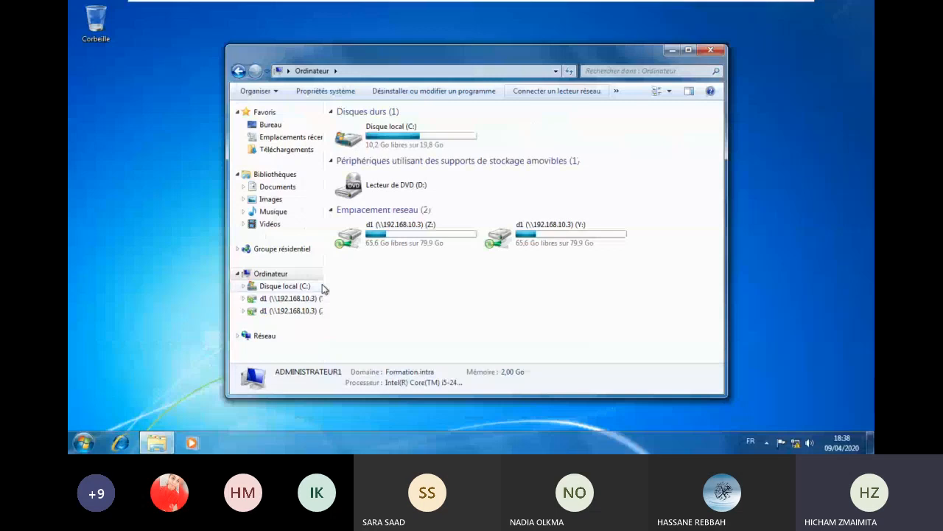
pyautogui.click(296, 311)
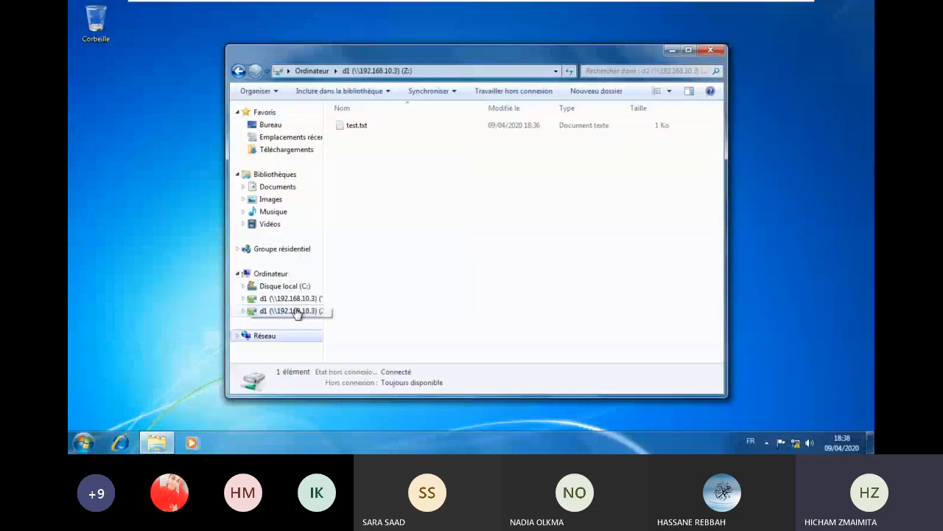
pyautogui.click(298, 298)
pyautogui.rightClick(302, 299)
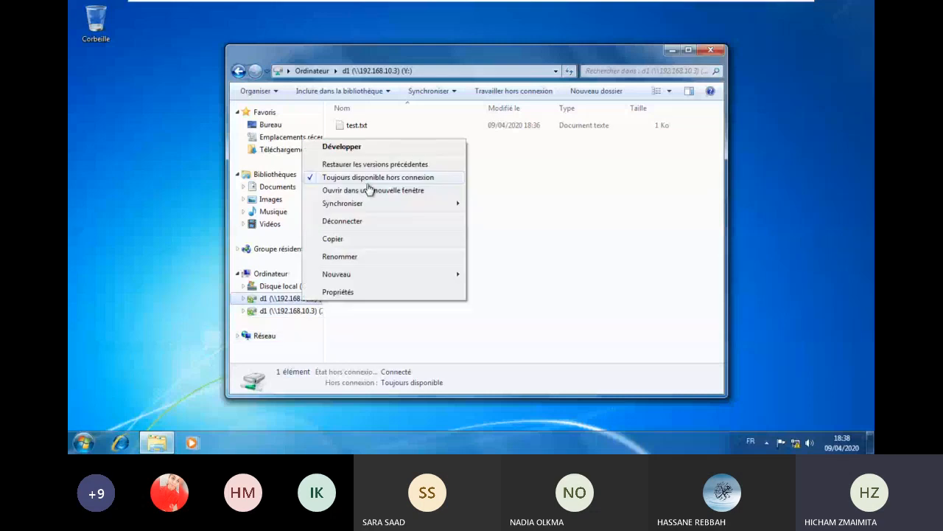
pyautogui.click(298, 311)
pyautogui.rightClick(298, 310)
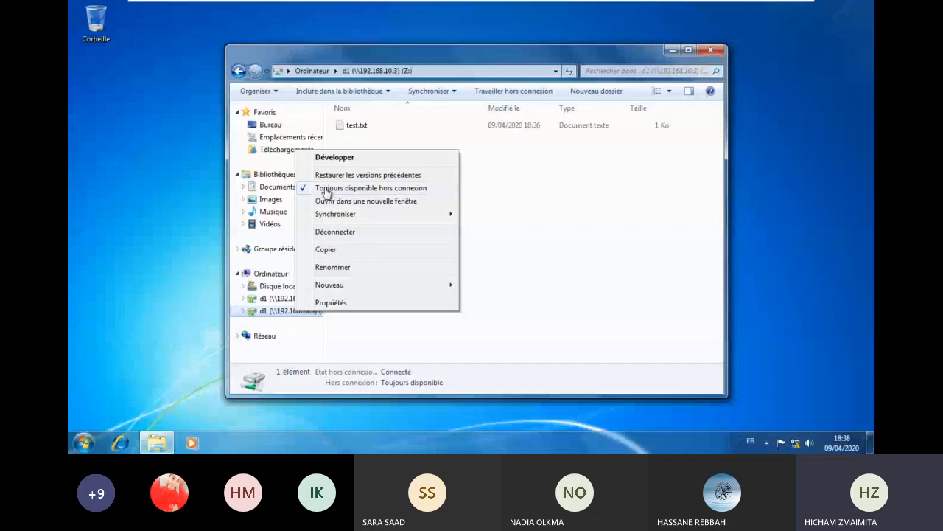
pyautogui.click(712, 52)
pyautogui.moveTo(688, 4)
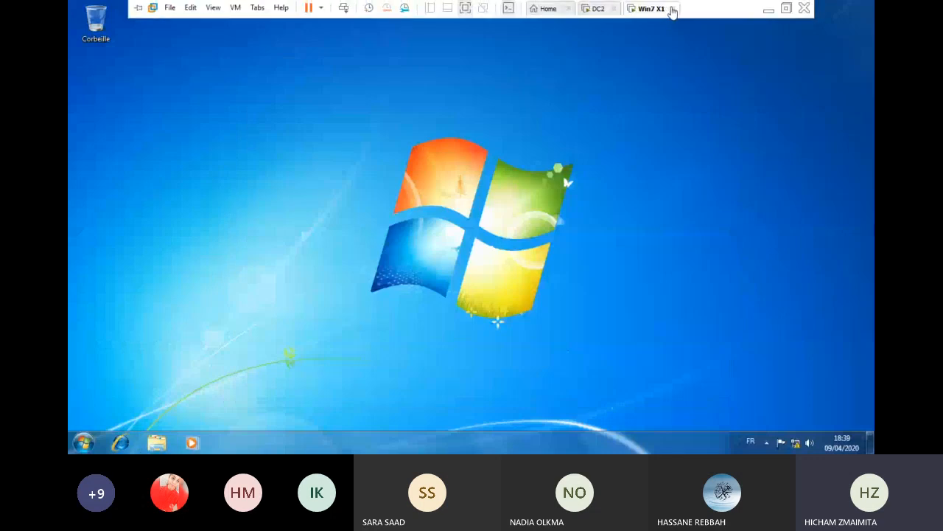
# - Leave the Win7 view, bring up the full Teams meeting window, then switch to DC2
pyautogui.click(672, 9)
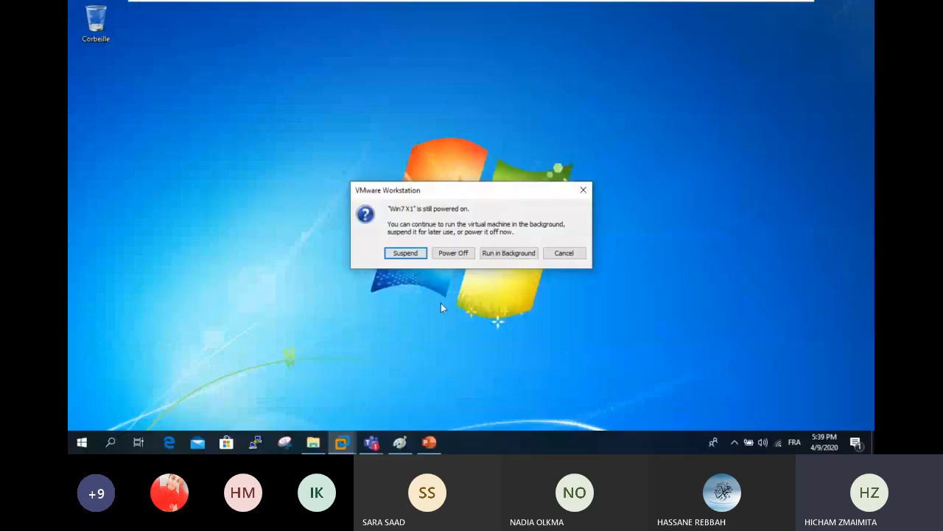
pyautogui.click(373, 443)
pyautogui.click(422, 366)
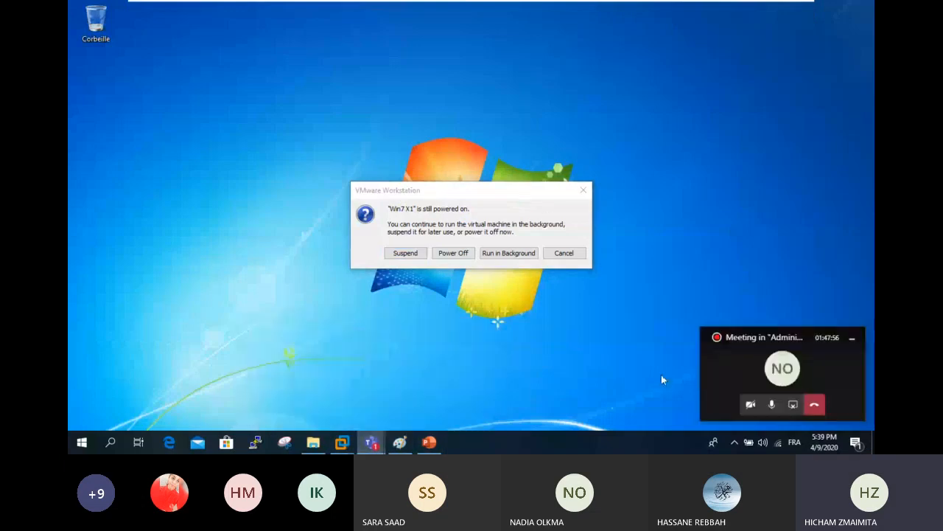
pyautogui.click(801, 376)
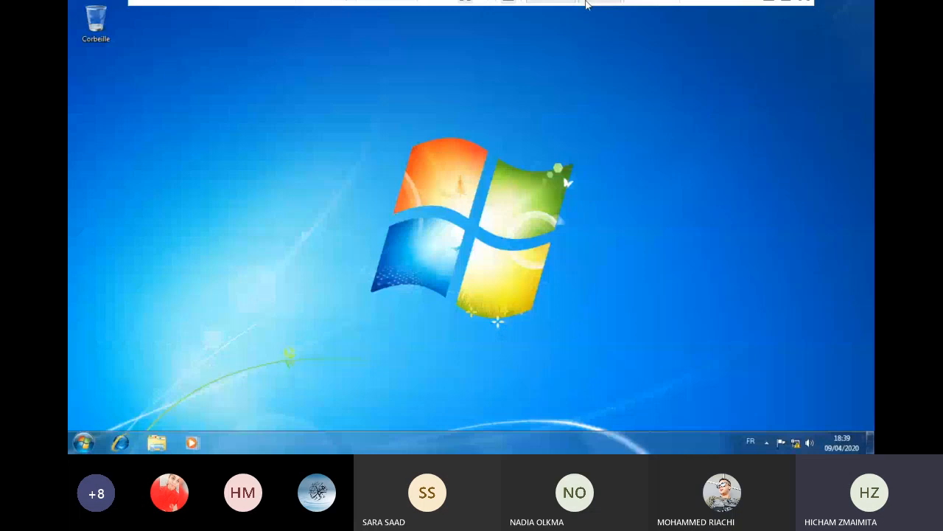
pyautogui.moveTo(586, 4)
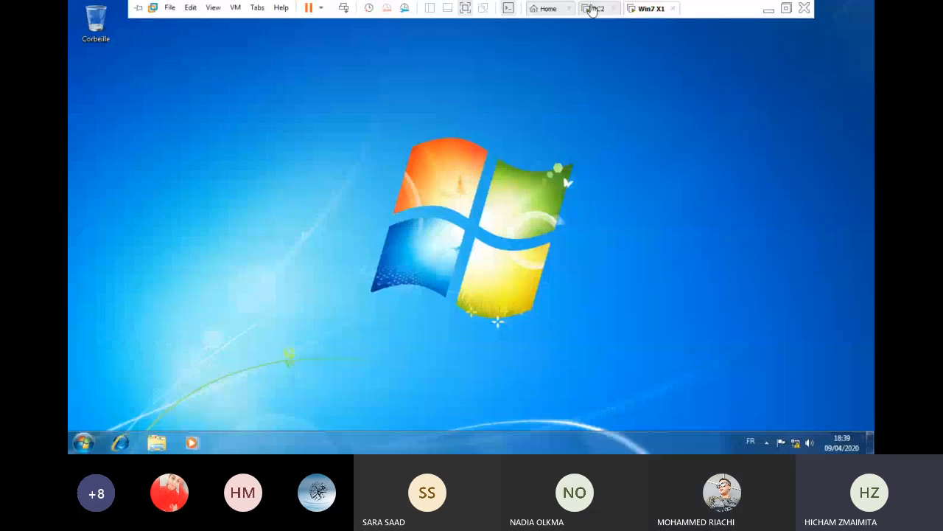
pyautogui.click(593, 8)
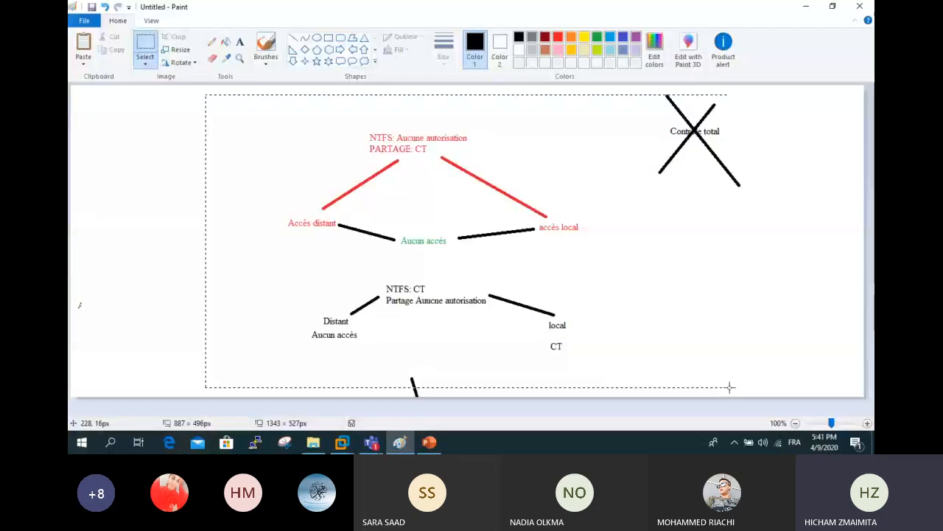
# - Draw a tall rectangle labelled CASA and label the other box Agadir
pyautogui.moveTo(143, 131); pyautogui.dragTo(194, 225)
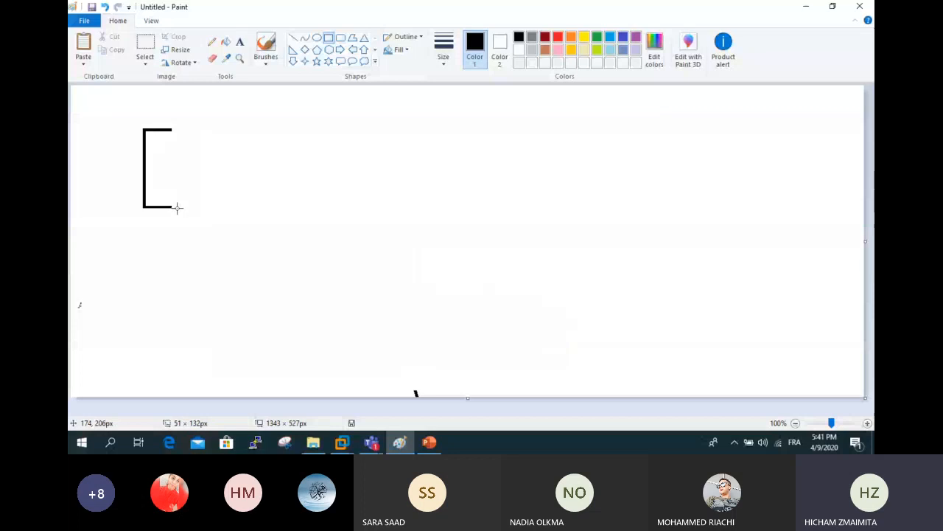
pyautogui.click(239, 41)
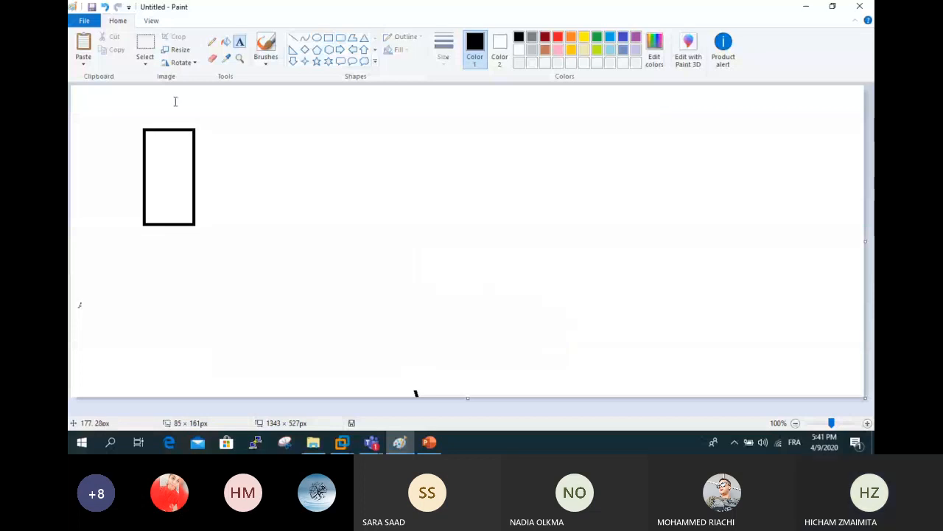
pyautogui.click(175, 101)
pyautogui.write('CASA')
pyautogui.click(419, 213)
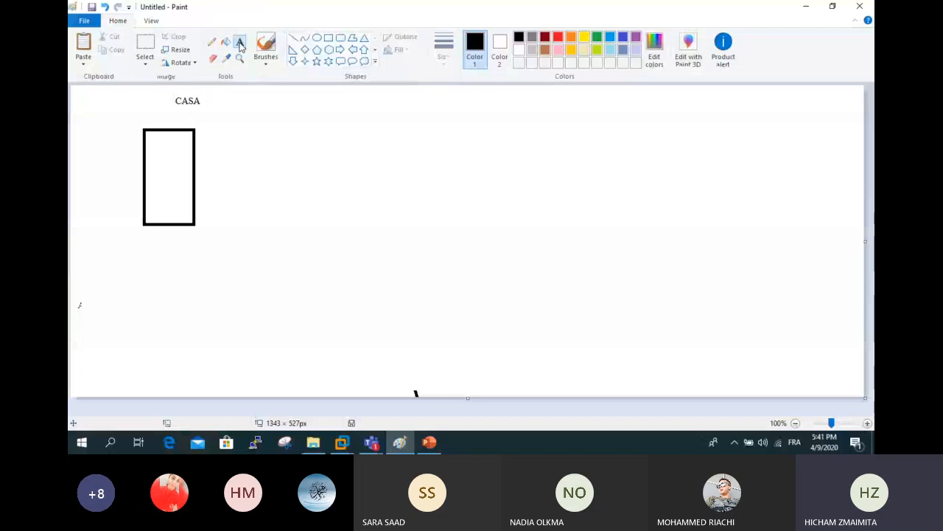
pyautogui.click(747, 98)
pyautogui.write('Agadi')
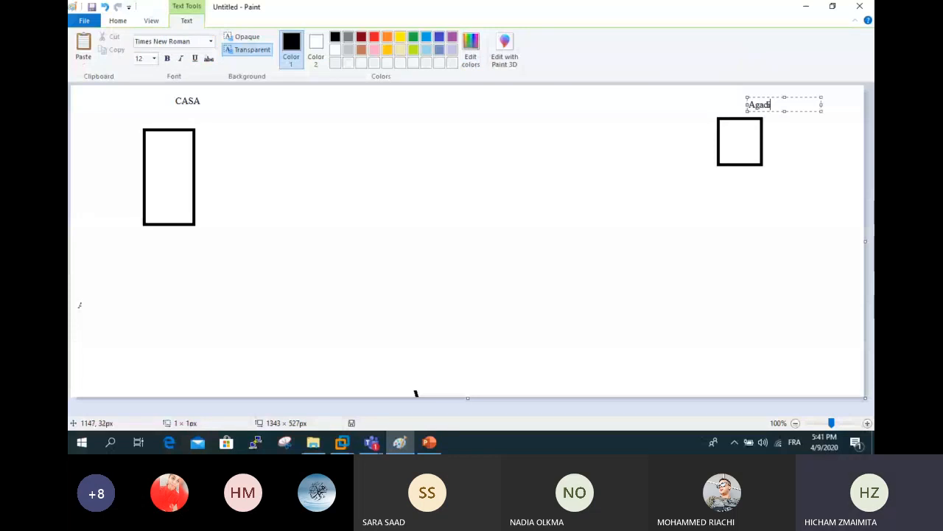
pyautogui.write('r')
pyautogui.click(394, 167)
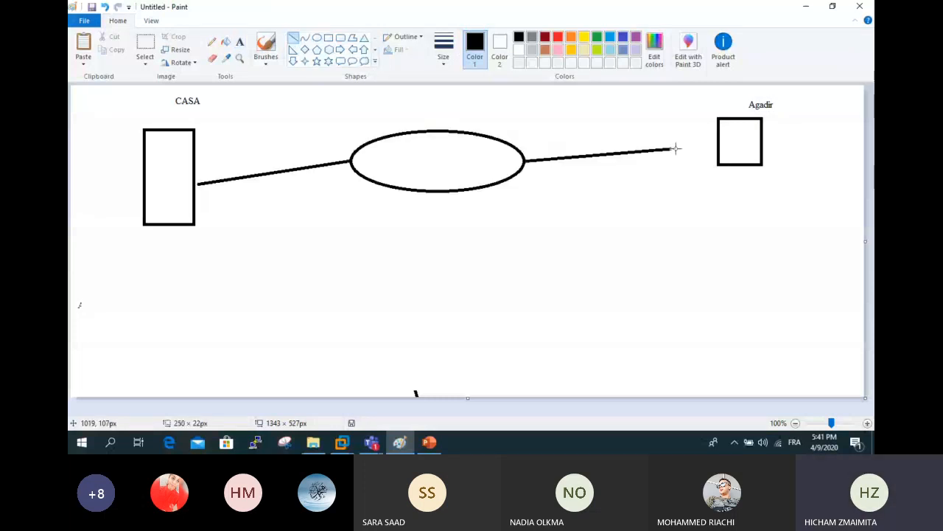
# - Link the ellipse to Agadir, label it 'lente coupures', and add a small box below CASA
pyautogui.moveTo(674, 147); pyautogui.dragTo(718, 139)
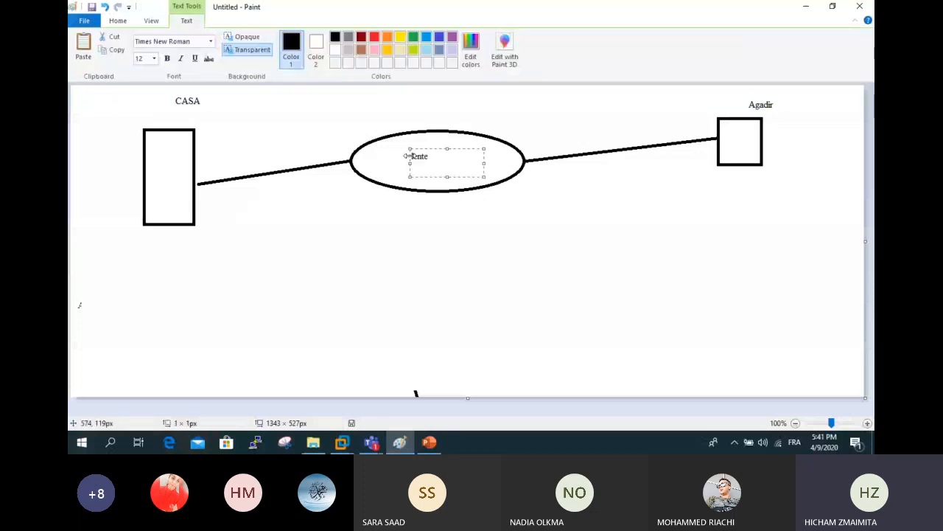
pyautogui.write('coupures')
pyautogui.click(118, 20)
pyautogui.click(330, 38)
pyautogui.moveTo(144, 244); pyautogui.dragTo(202, 279)
pyautogui.click(176, 286)
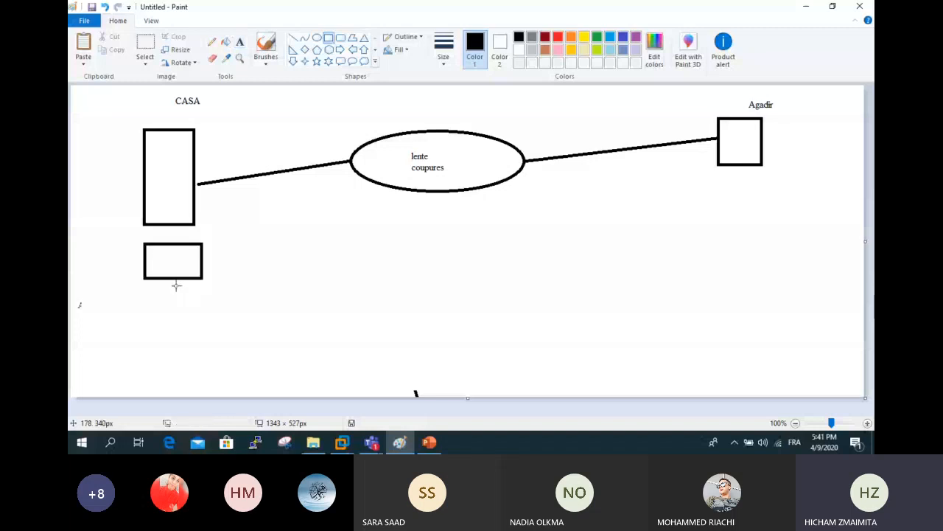
# - Write the note 'mise en cache des fichiers' beside the lower CASA rectangle
pyautogui.click(239, 41)
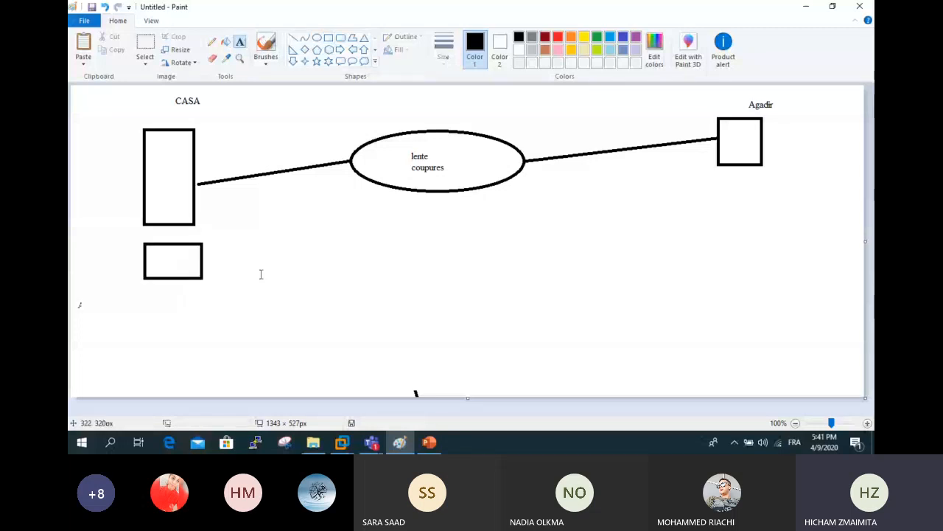
pyautogui.click(259, 268)
pyautogui.write('mise ')
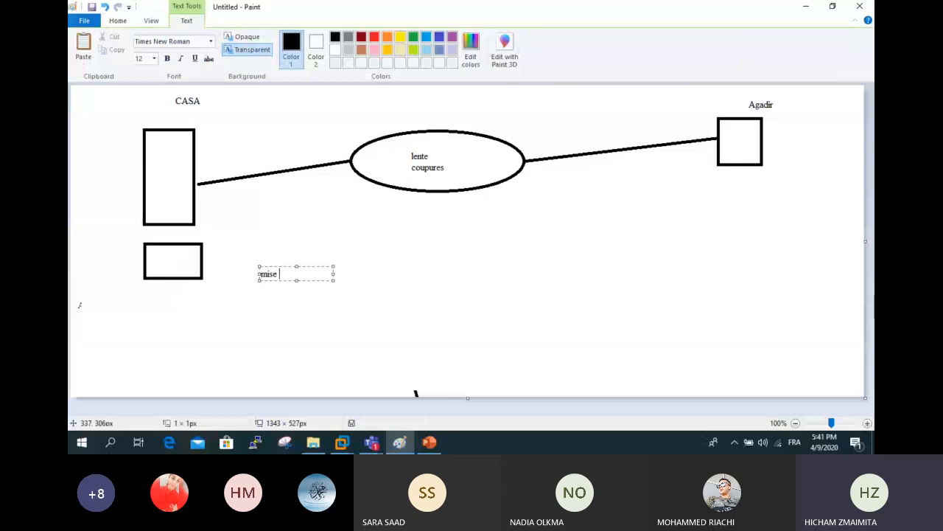
pyautogui.write('en cache des fiche')
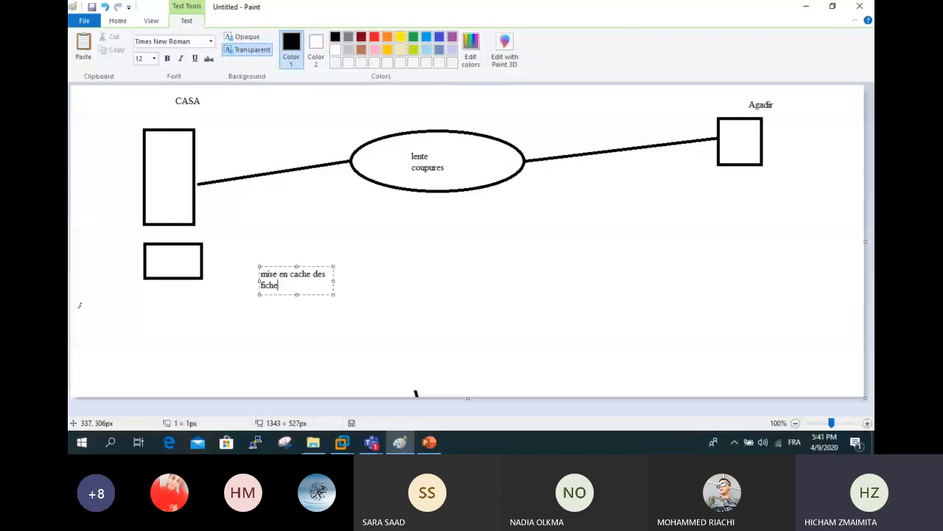
pyautogui.press('BackSpace')
pyautogui.write('iers')
pyautogui.press('Return')
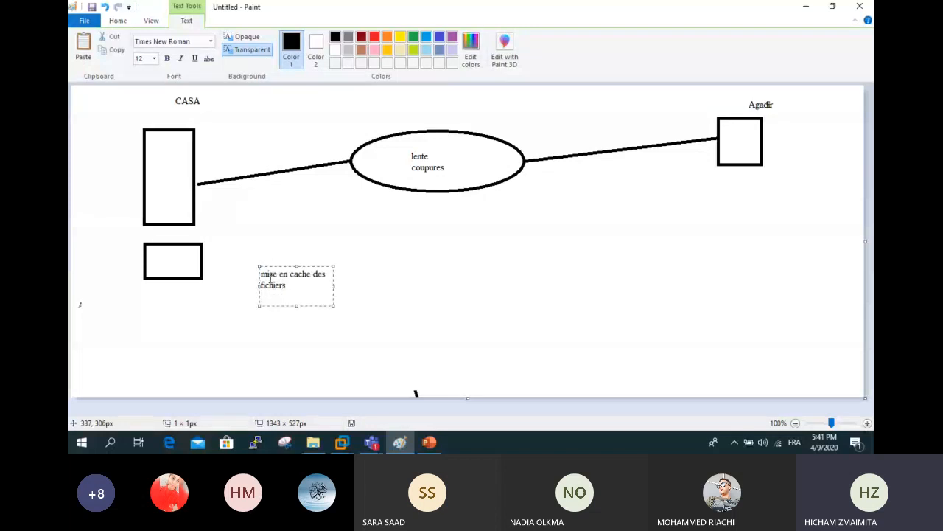
pyautogui.press('BackSpace')
pyautogui.moveTo(295, 308); pyautogui.dragTo(285, 297)
pyautogui.moveTo(258, 266); pyautogui.dragTo(258, 265)
pyautogui.click(272, 301)
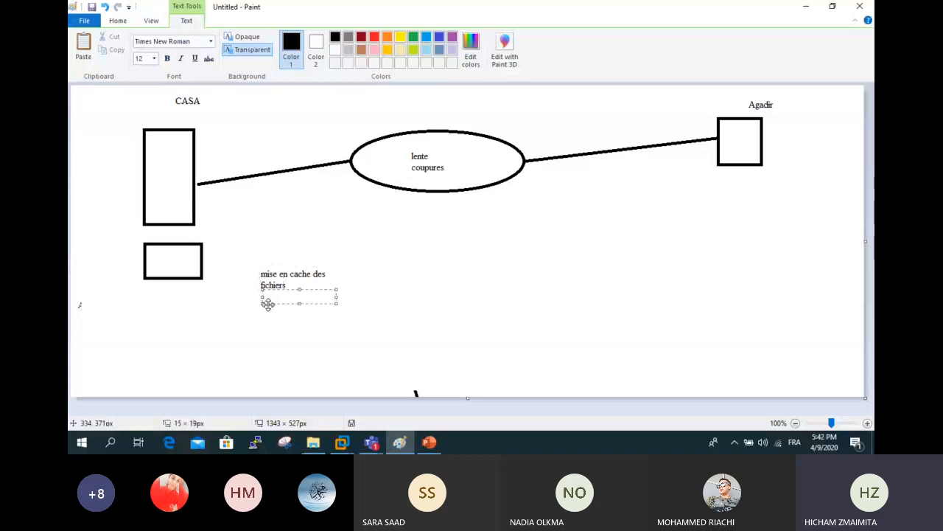
# - Move the note beside the CASA box and cross it out with a large X
pyautogui.click(118, 21)
pyautogui.click(144, 48)
pyautogui.moveTo(248, 261); pyautogui.dragTo(257, 234)
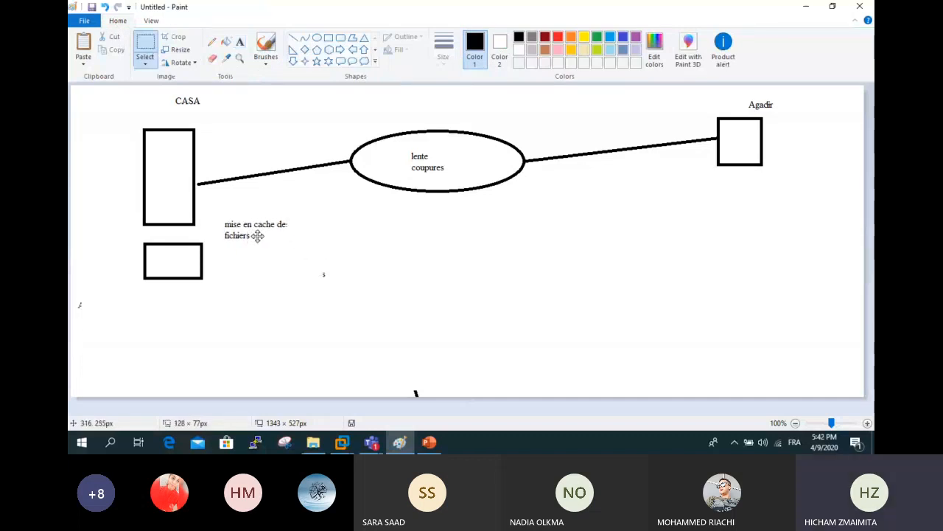
pyautogui.click(293, 37)
pyautogui.moveTo(263, 196); pyautogui.dragTo(230, 274)
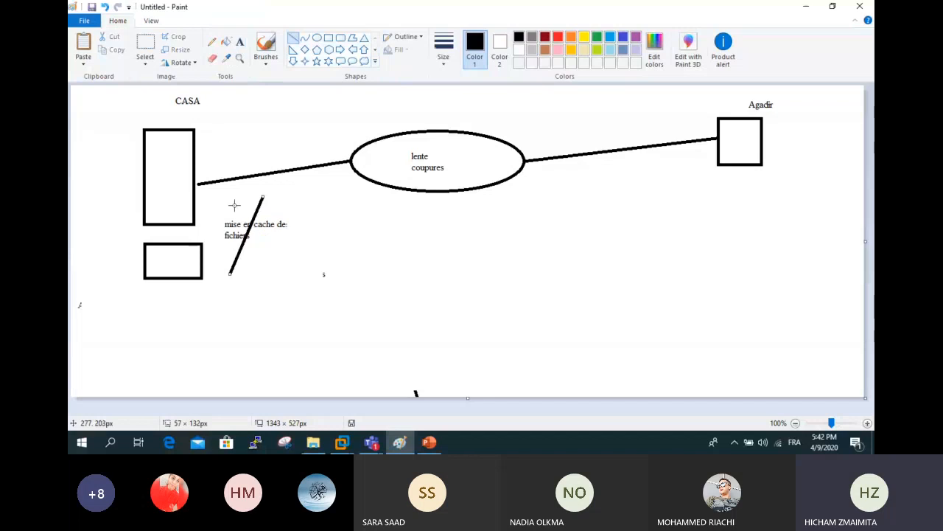
pyautogui.moveTo(234, 204); pyautogui.dragTo(274, 270)
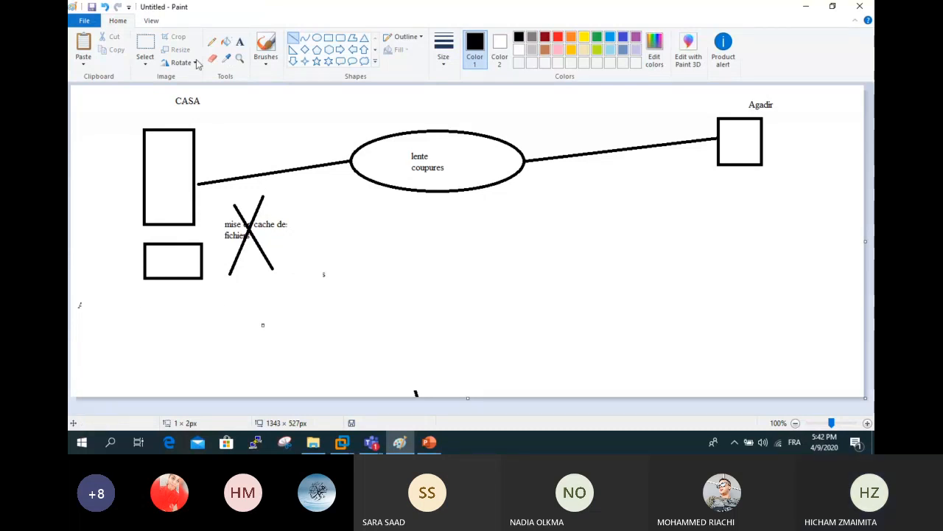
pyautogui.click(242, 45)
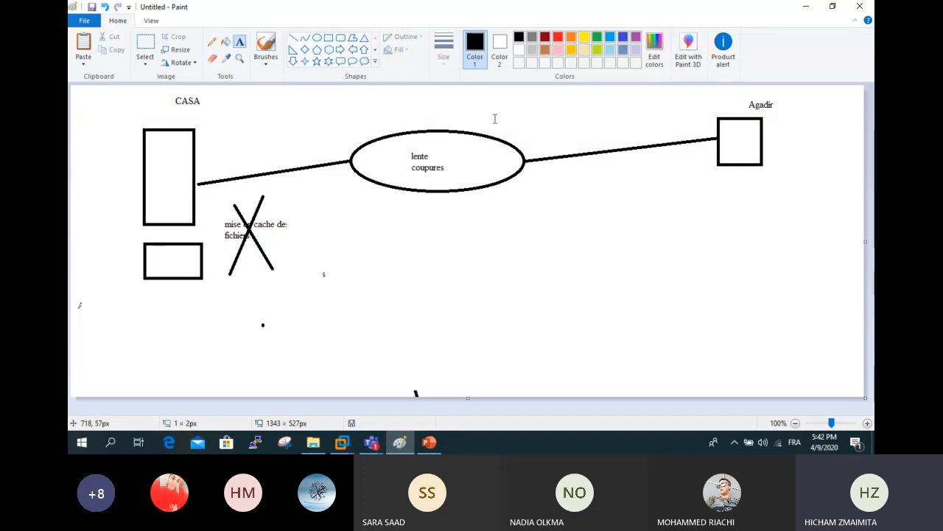
# - Label the ellipse WAN
pyautogui.click(407, 108)
pyautogui.write('WAN')
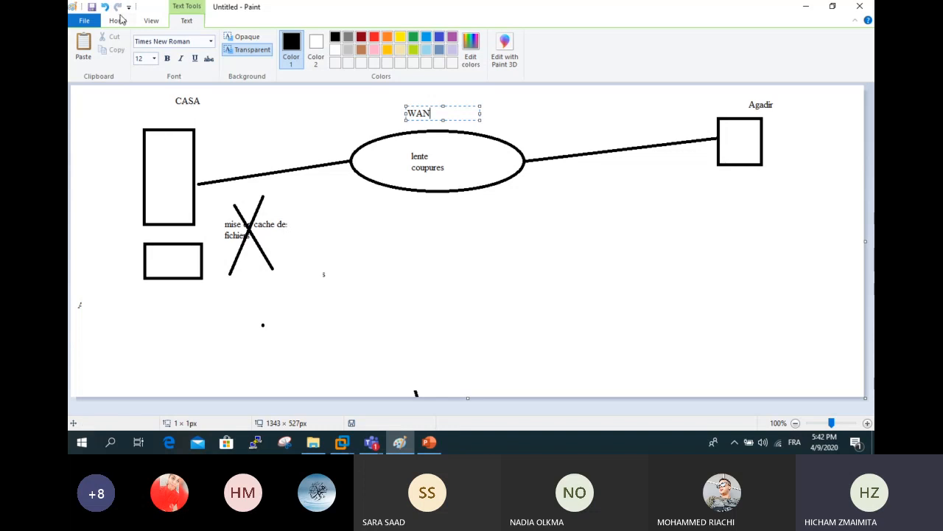
pyautogui.click(735, 197)
# - Add 'mise en cache des fichiers = accès hors connexion' under Agadir, then switch to PowerPoint
pyautogui.click(734, 197)
pyautogui.write('mise en cache des ficheirs')
pyautogui.press('BackSpace')
pyautogui.press('BackSpace')
pyautogui.press('BackSpace')
pyautogui.press('BackSpace')
pyautogui.press('BackSpace')
pyautogui.write('heirs')
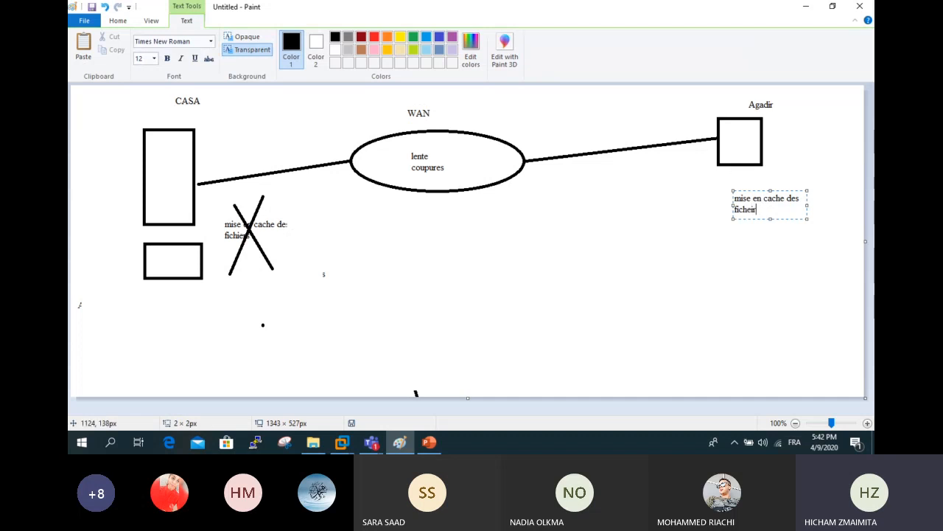
pyautogui.press('Return')
pyautogui.write('=acces')
pyautogui.press('BackSpace')
pyautogui.press('BackSpace')
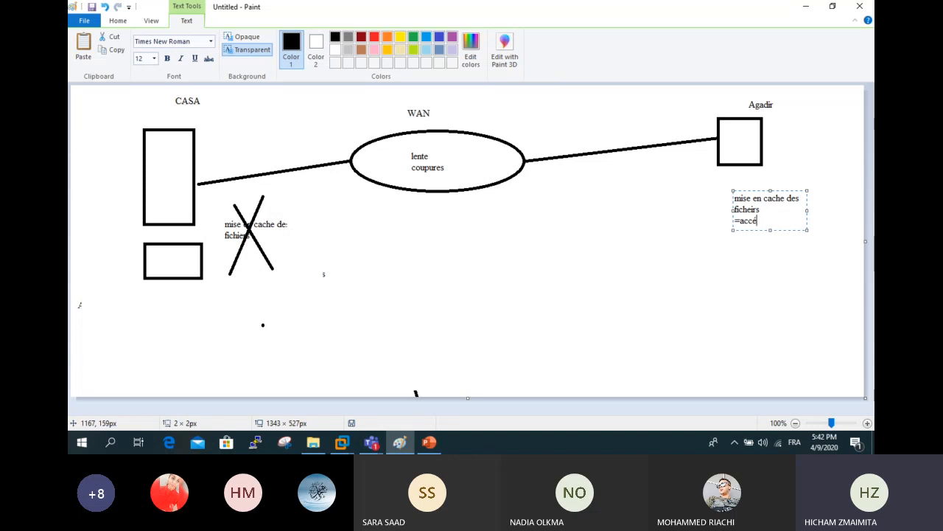
pyautogui.write('ès hor')
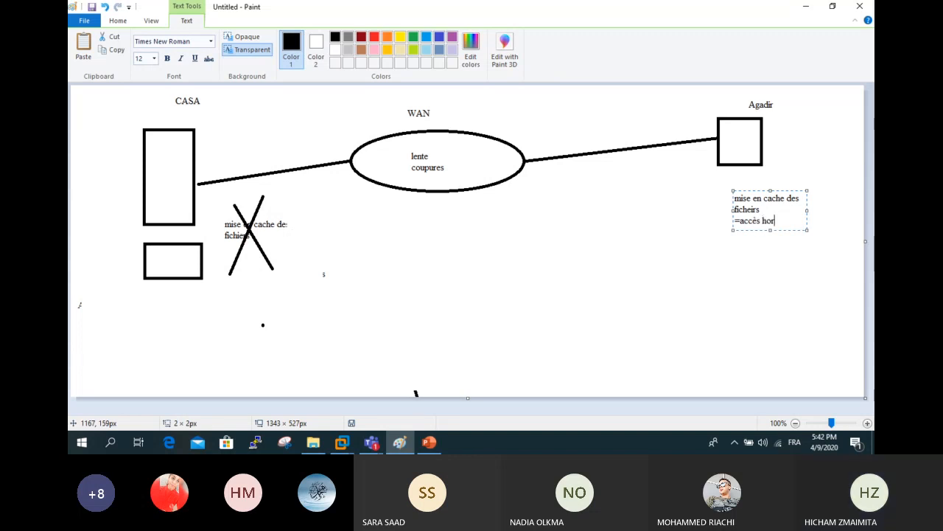
pyautogui.write('s connexion')
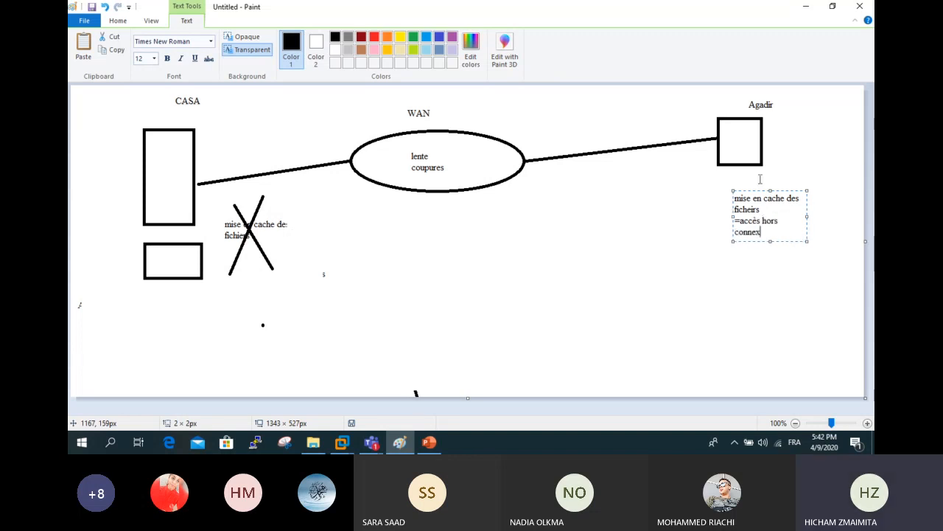
pyautogui.click(792, 264)
pyautogui.click(746, 205)
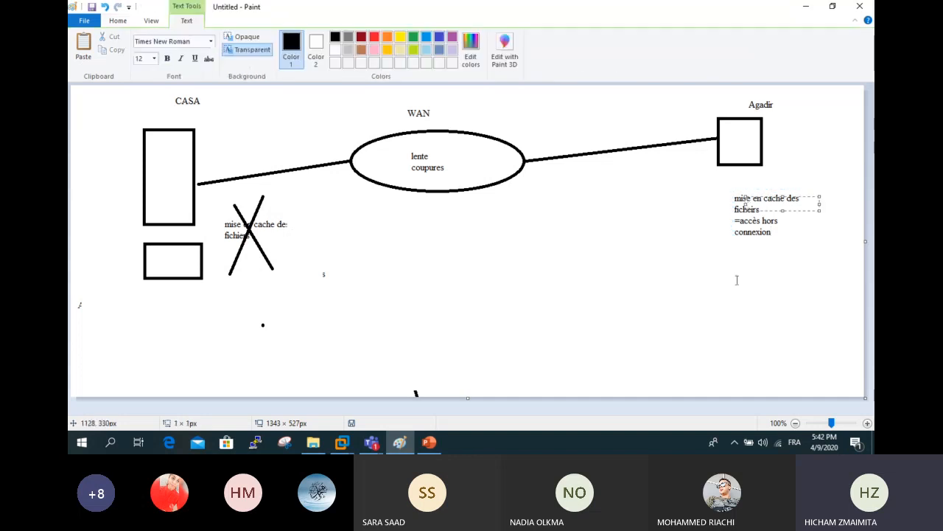
pyautogui.click(737, 279)
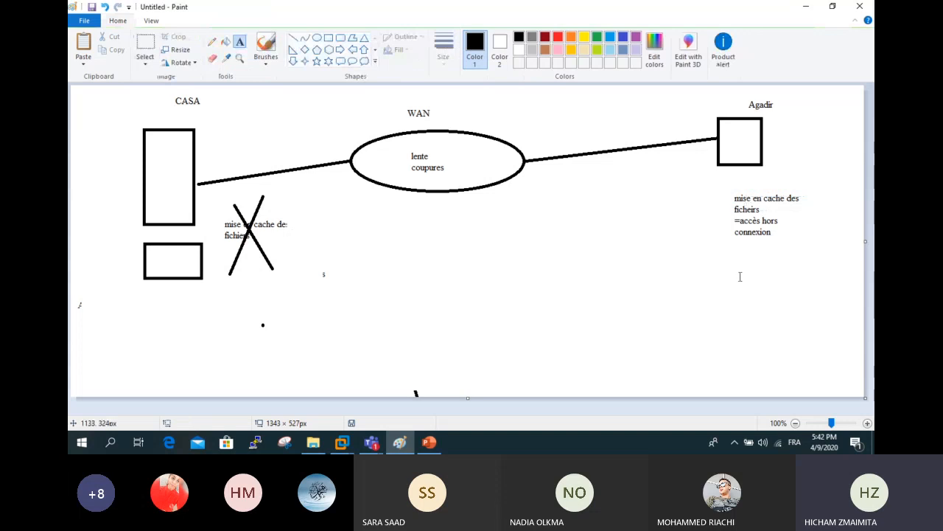
pyautogui.click(351, 295)
pyautogui.click(423, 447)
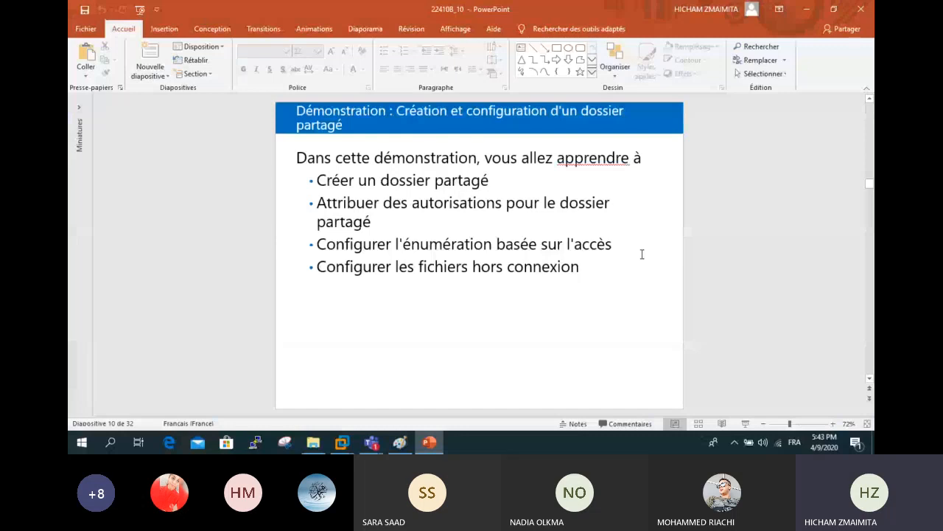
# - Scroll the slides past slide 9 on offline files to slide 13, 'Que sont les clichés instantanés ?'
pyautogui.scroll(1, 525, 226)
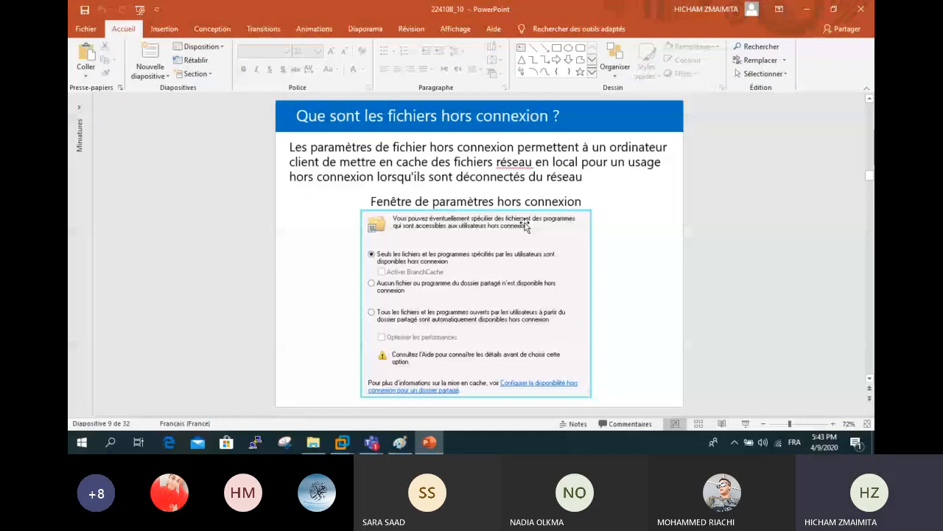
pyautogui.scroll(-4, 462, 257)
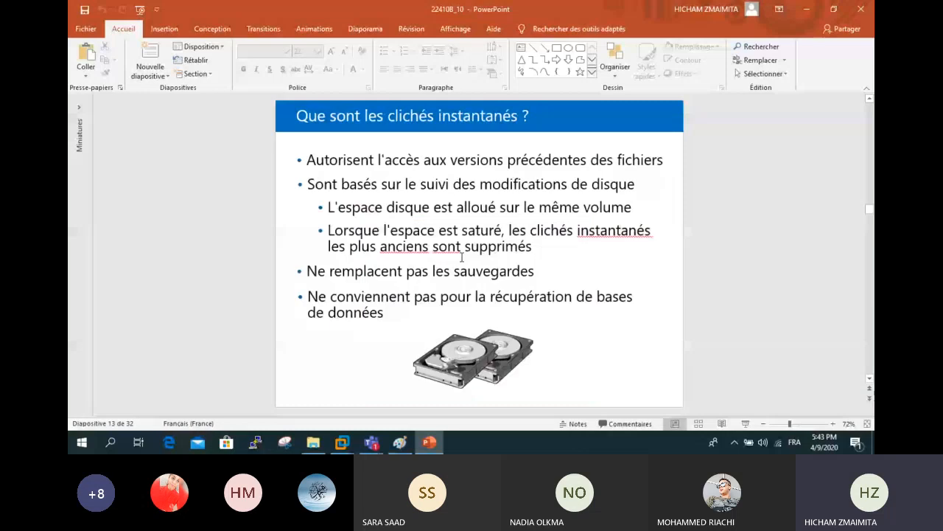
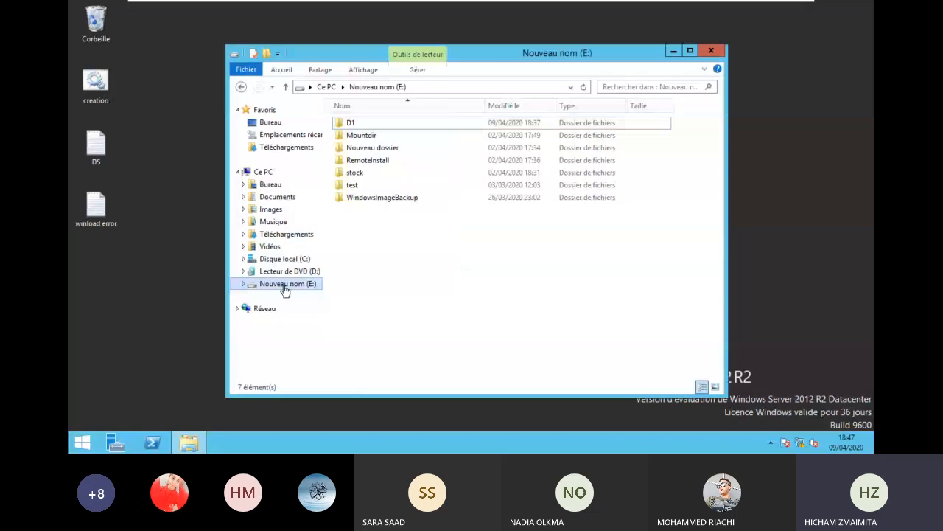
# - Limit shadow copy storage on E: to 2000 Mo, replacing 24572, and open its schedule
pyautogui.rightClick(285, 288)
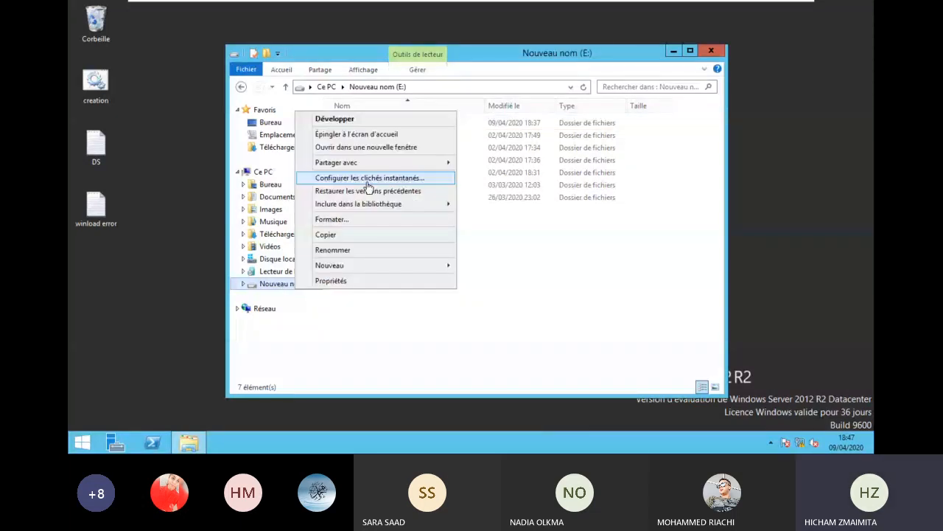
pyautogui.click(366, 181)
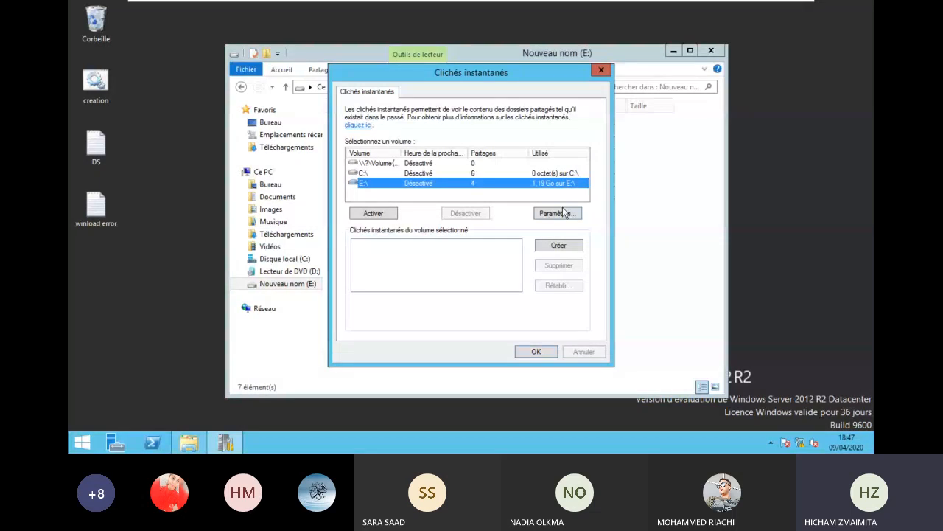
pyautogui.click(558, 213)
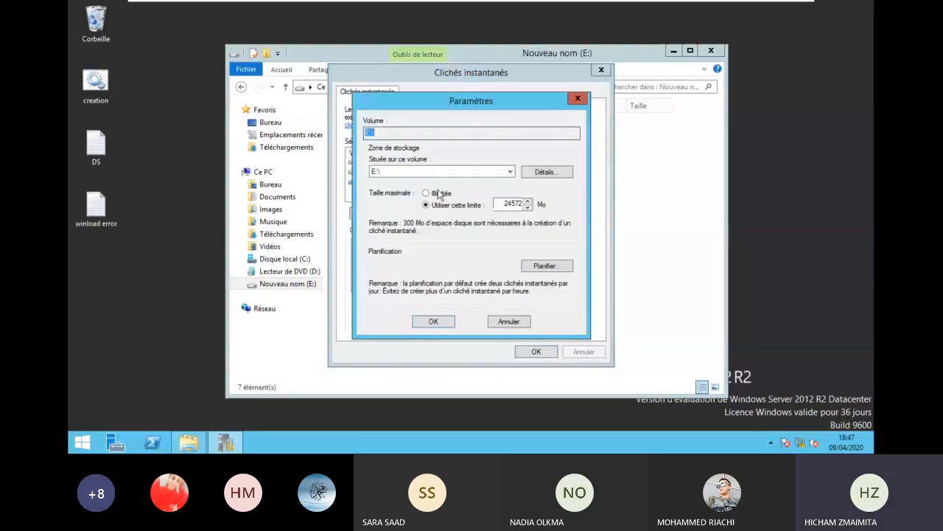
pyautogui.click(509, 205)
pyautogui.moveTo(502, 204); pyautogui.dragTo(532, 213)
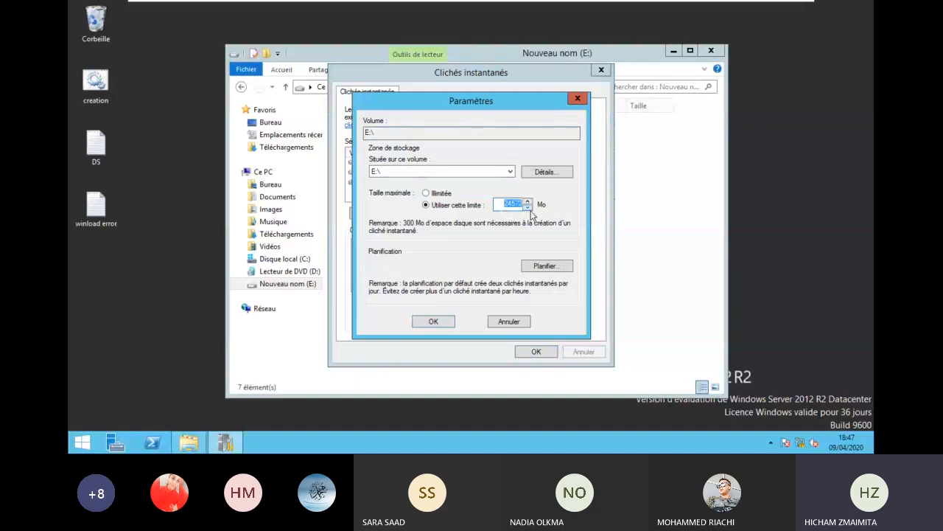
pyautogui.write('20000')
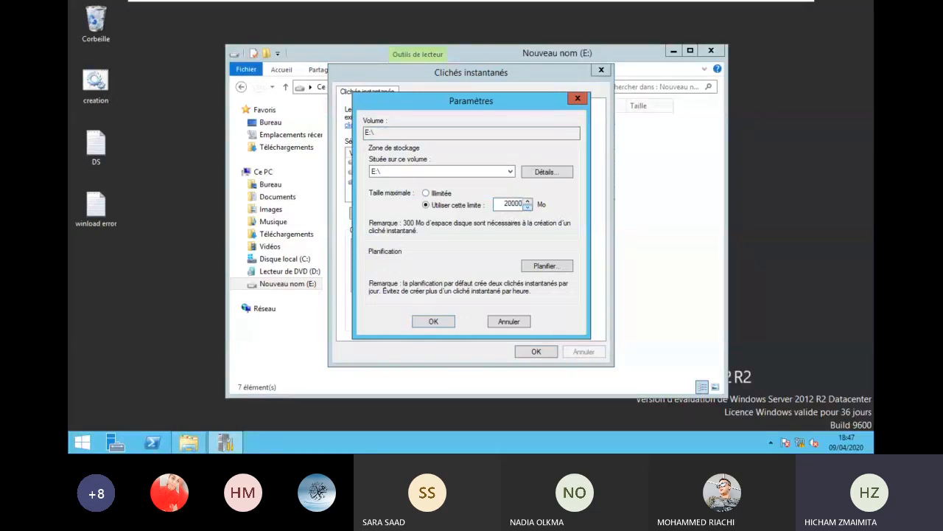
pyautogui.press('BackSpace')
pyautogui.click(539, 269)
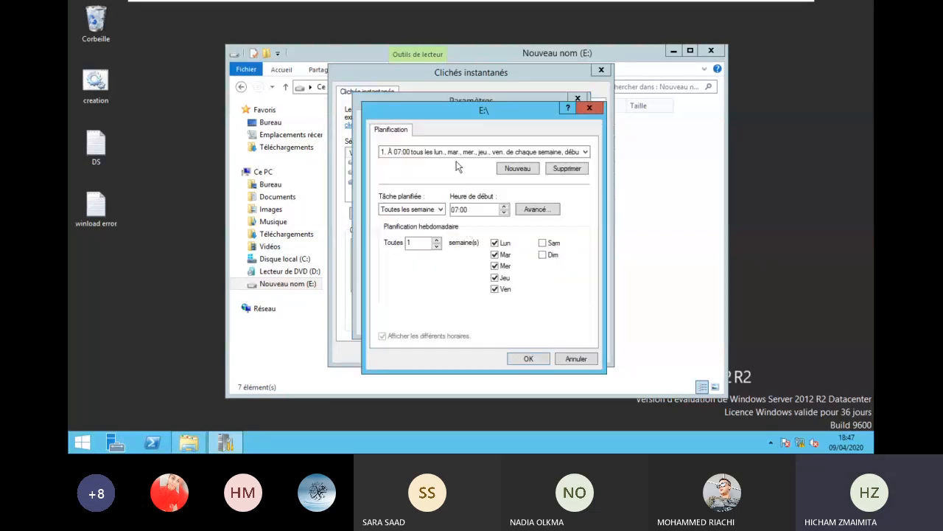
# - Make the E: schedule a daily task, leaving repetition and end date off in Avancé
pyautogui.click(439, 210)
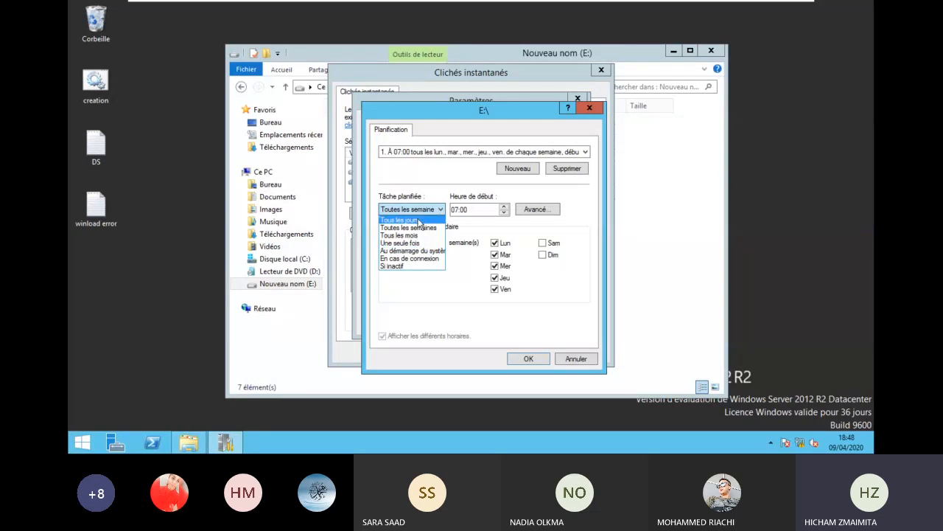
pyautogui.click(419, 221)
pyautogui.click(454, 211)
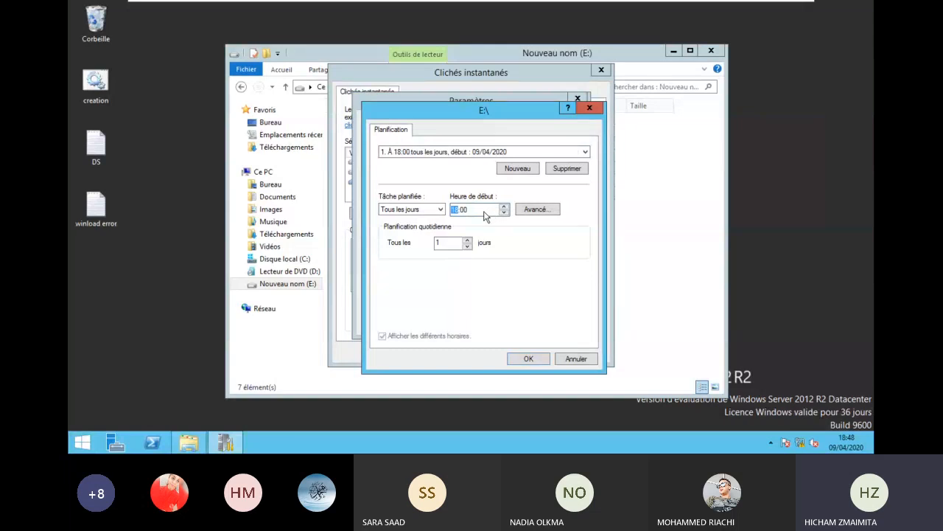
pyautogui.click(532, 211)
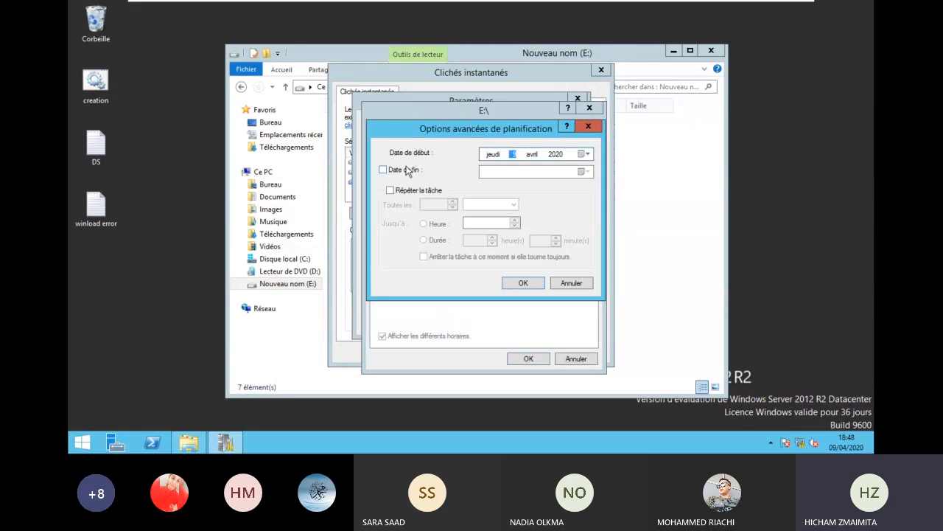
pyautogui.click(417, 191)
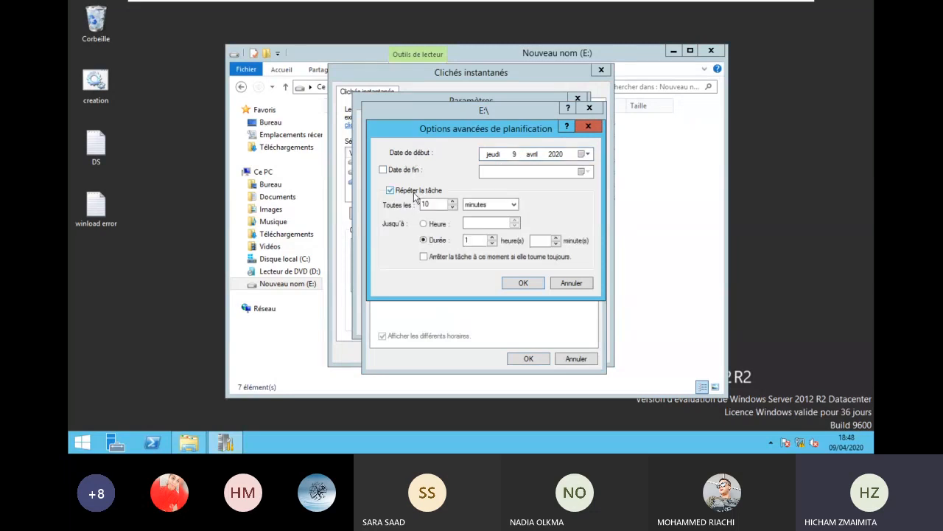
pyautogui.click(415, 192)
pyautogui.click(392, 171)
pyautogui.click(402, 169)
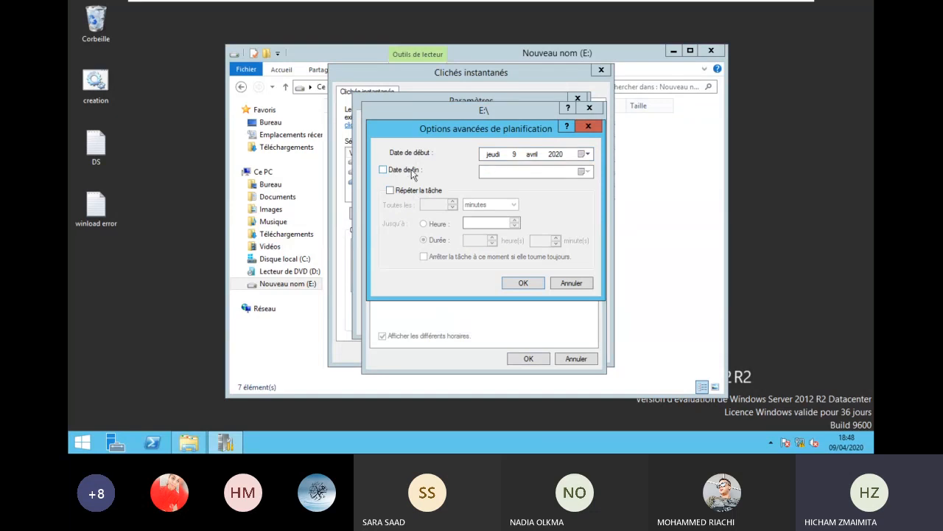
pyautogui.click(523, 283)
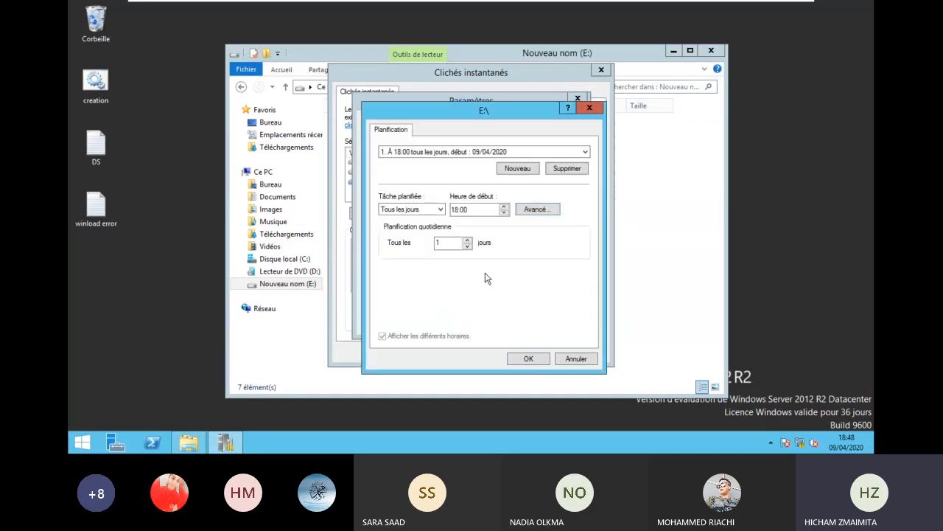
# - Try hourly task repetition, drop it after the duration error, and raise the day interval
pyautogui.click(528, 211)
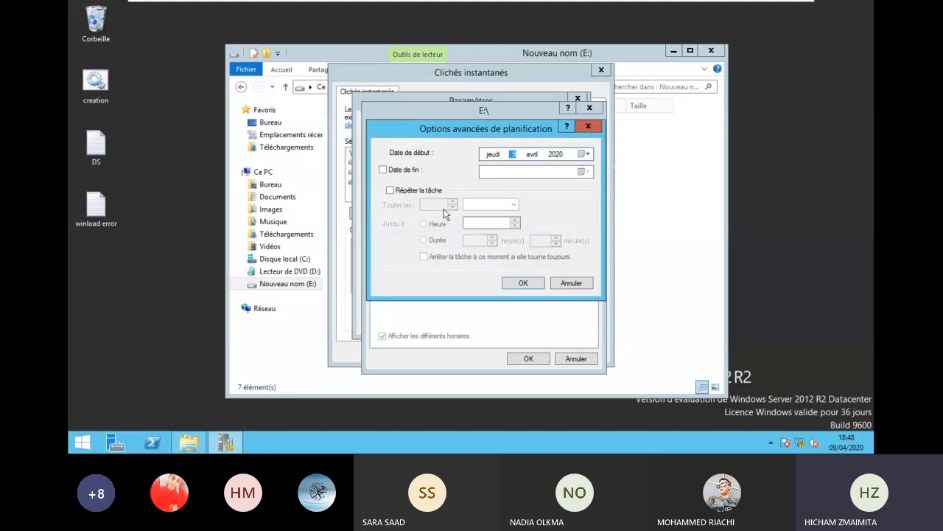
pyautogui.click(434, 190)
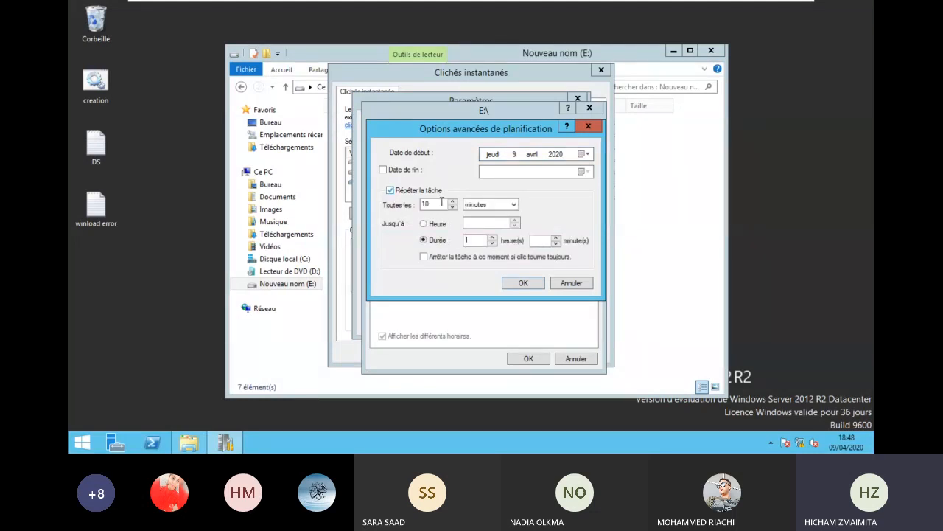
pyautogui.click(490, 204)
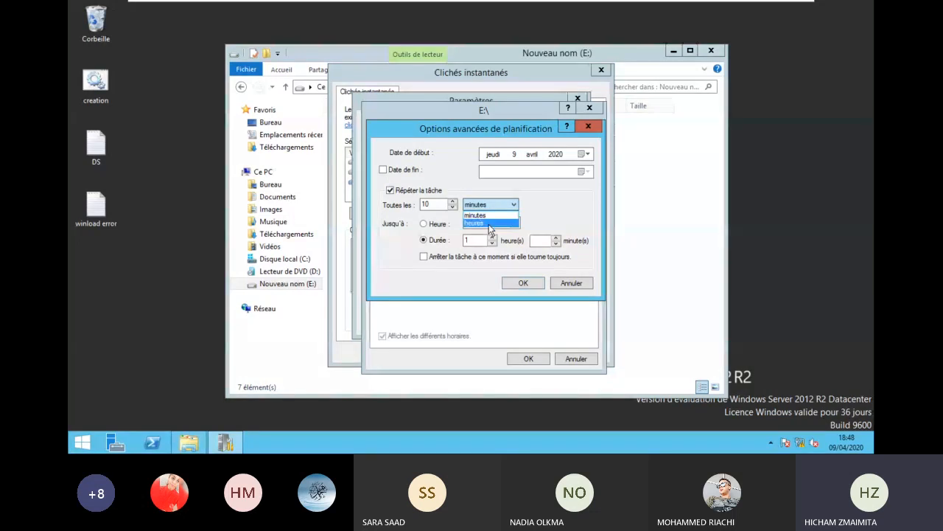
pyautogui.click(490, 224)
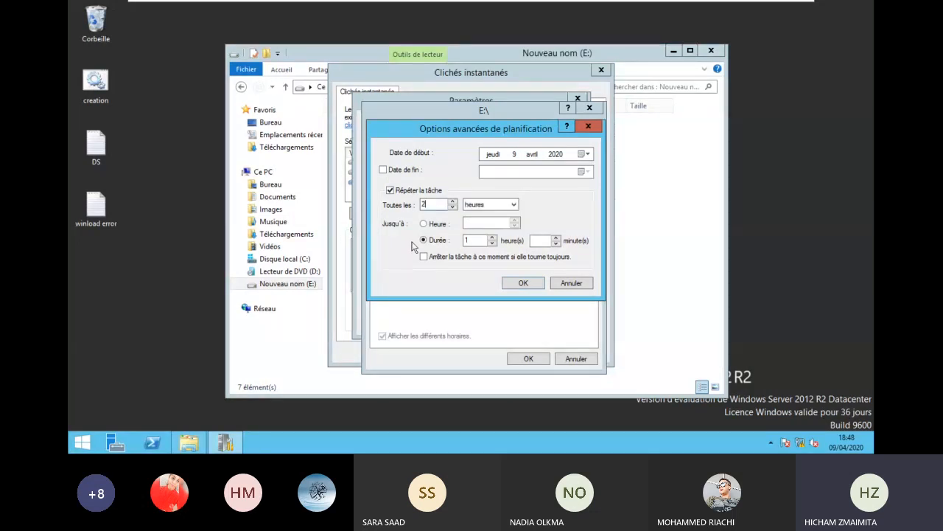
pyautogui.click(526, 284)
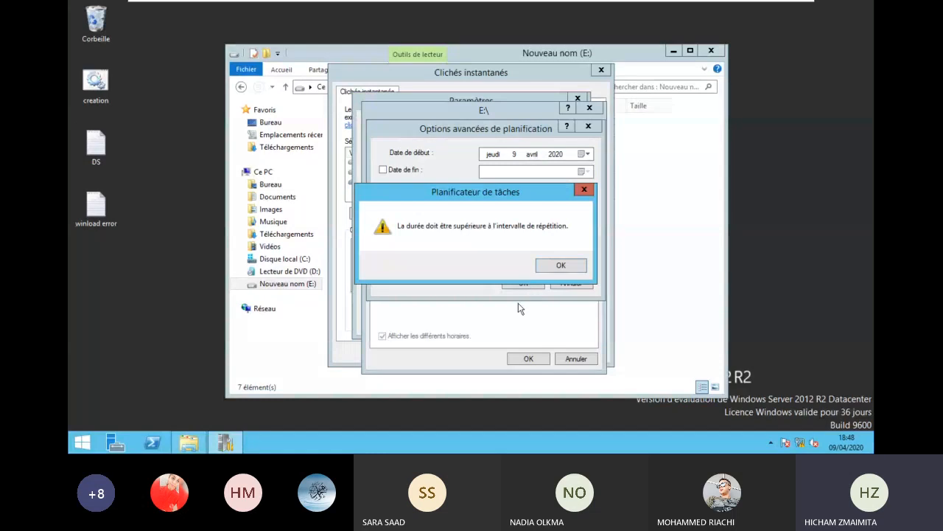
pyautogui.click(562, 265)
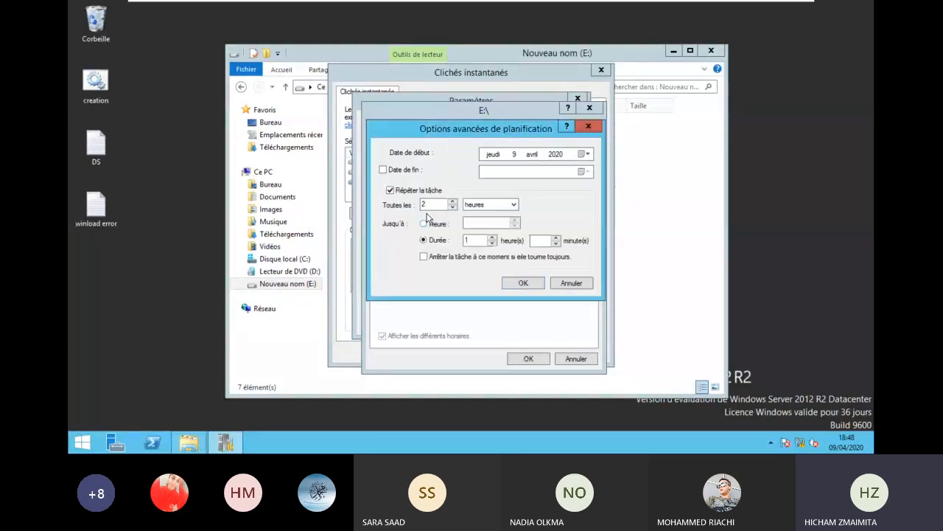
pyautogui.click(391, 191)
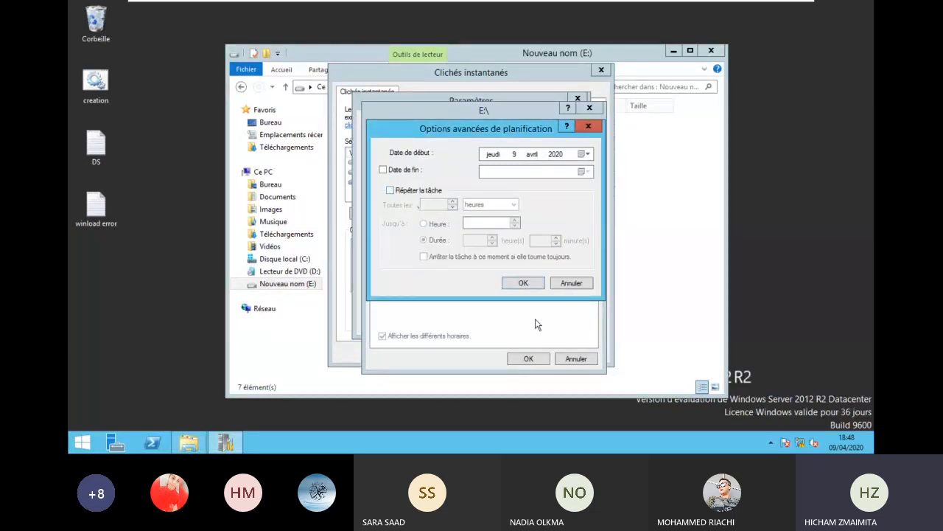
pyautogui.click(521, 282)
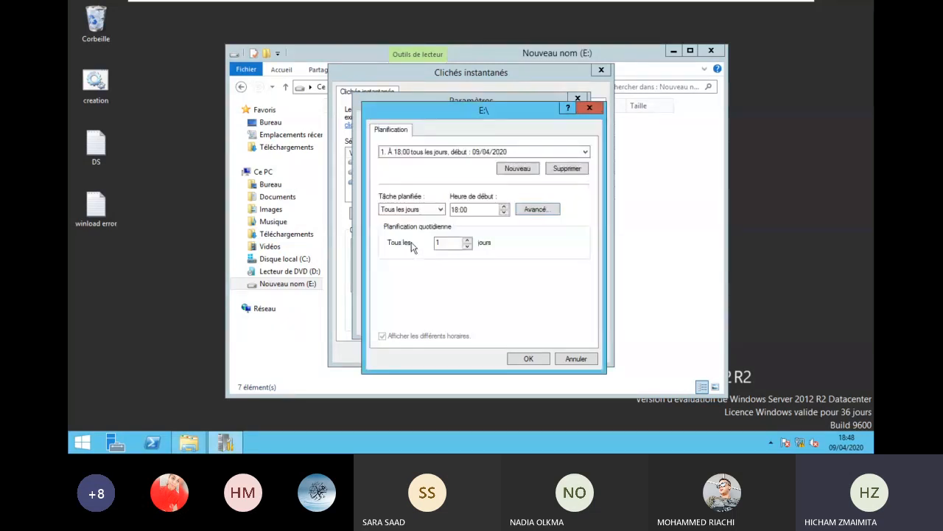
pyautogui.click(468, 240)
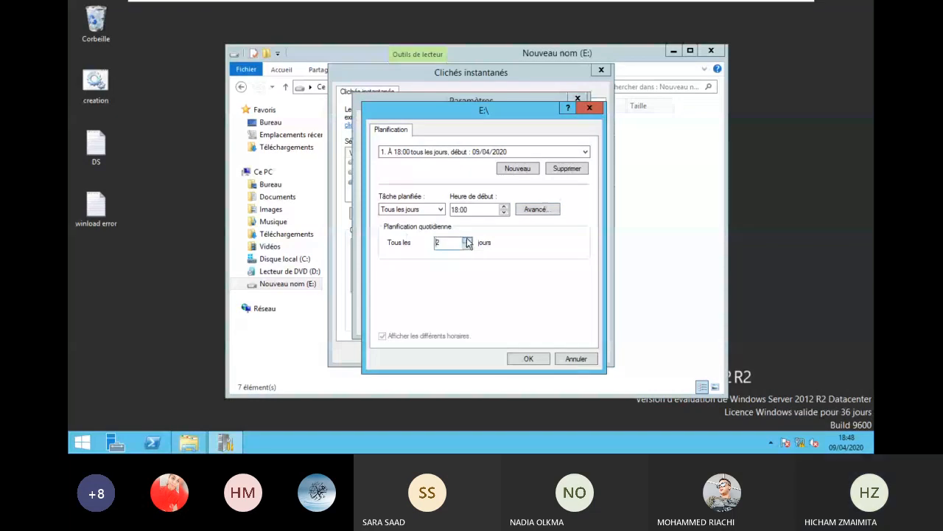
# - Accept the E: schedule and settings, create a shadow copy now, and close the window
pyautogui.click(530, 356)
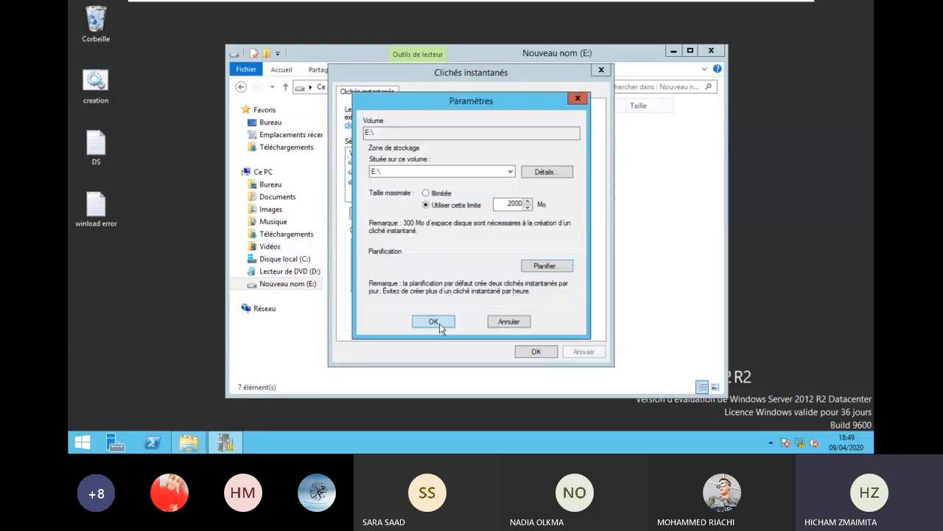
pyautogui.click(434, 322)
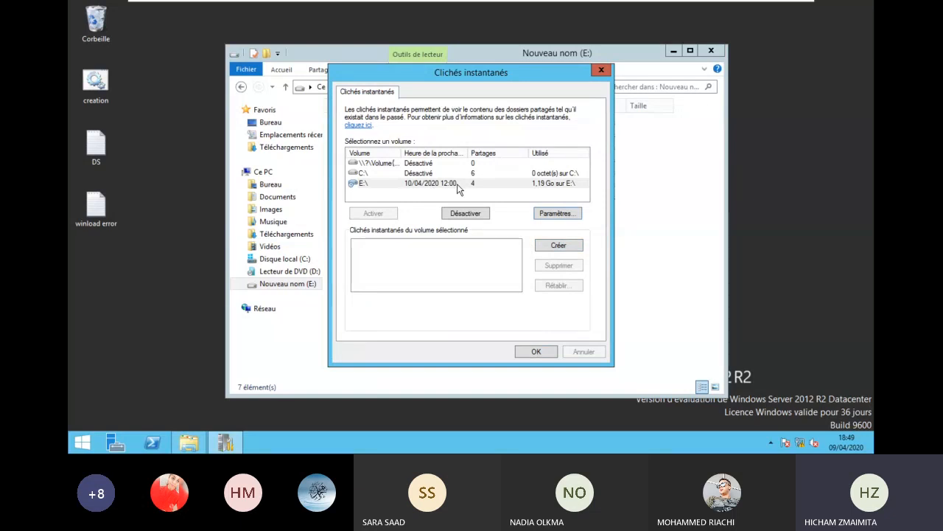
pyautogui.click(559, 248)
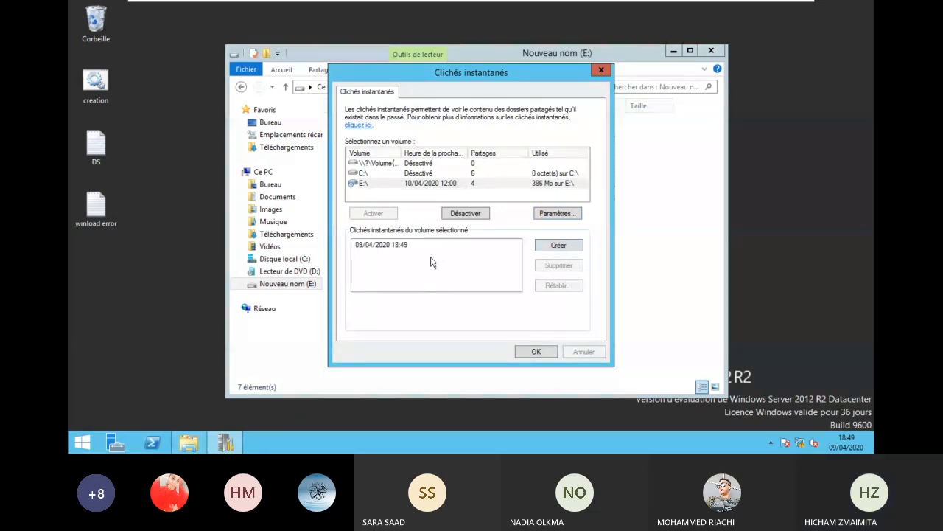
pyautogui.click(545, 353)
# - Add random text to test.txt in D1 and save it
pyautogui.doubleClick(347, 124)
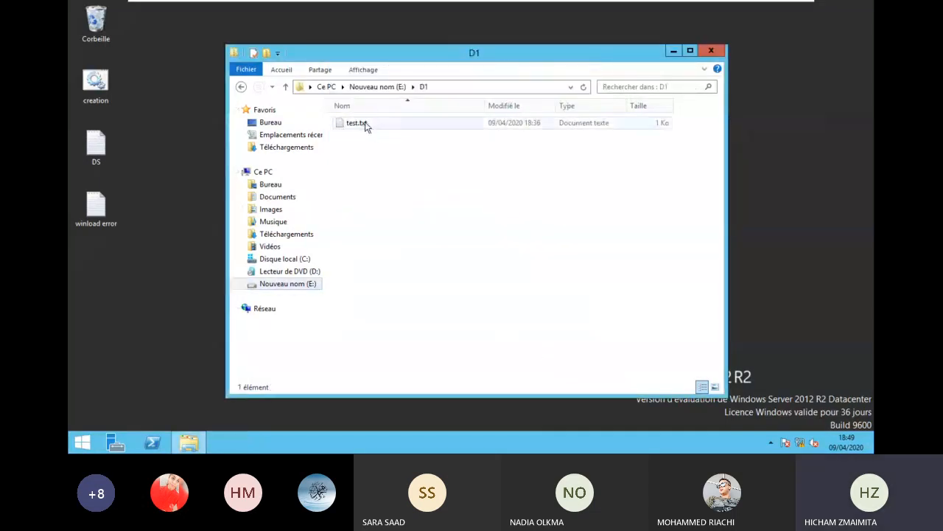
pyautogui.doubleClick(365, 125)
pyautogui.write(';cbsbjfbsjqbc,b,bsd')
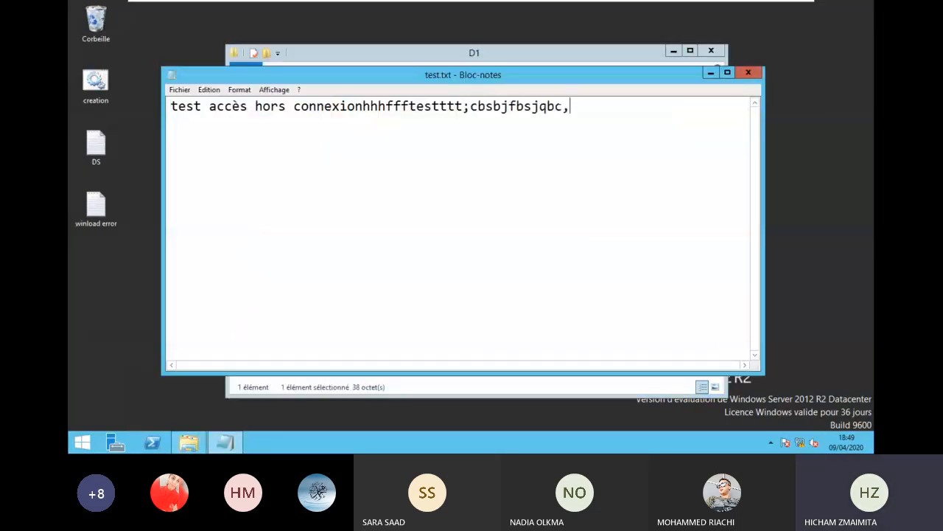
pyautogui.click(746, 72)
pyautogui.click(407, 229)
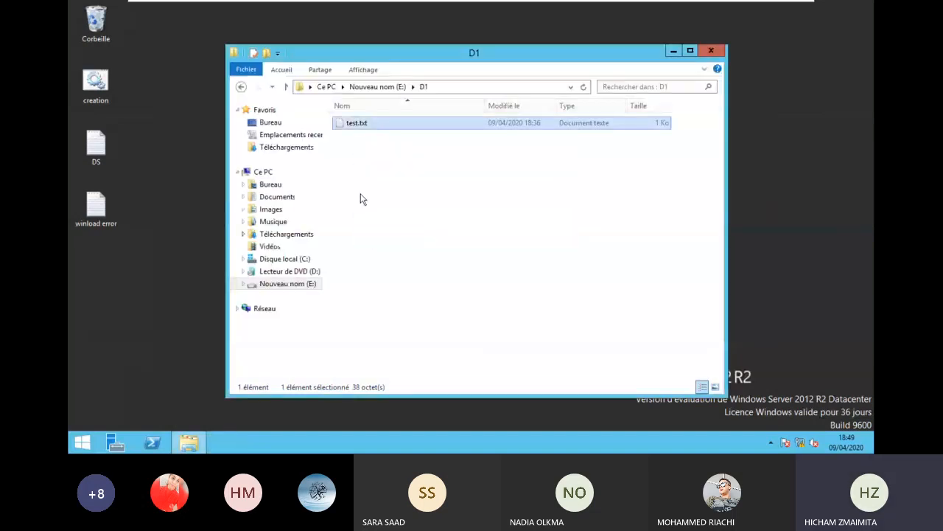
# - Preview the snapshot of test.txt in Versions précédentes and start restoring it
pyautogui.click(377, 123)
pyautogui.rightClick(378, 123)
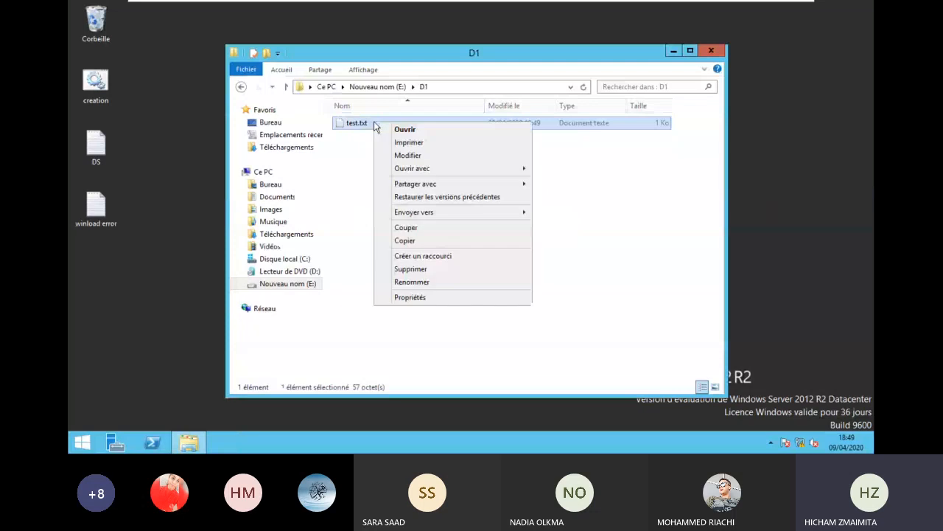
pyautogui.click(421, 196)
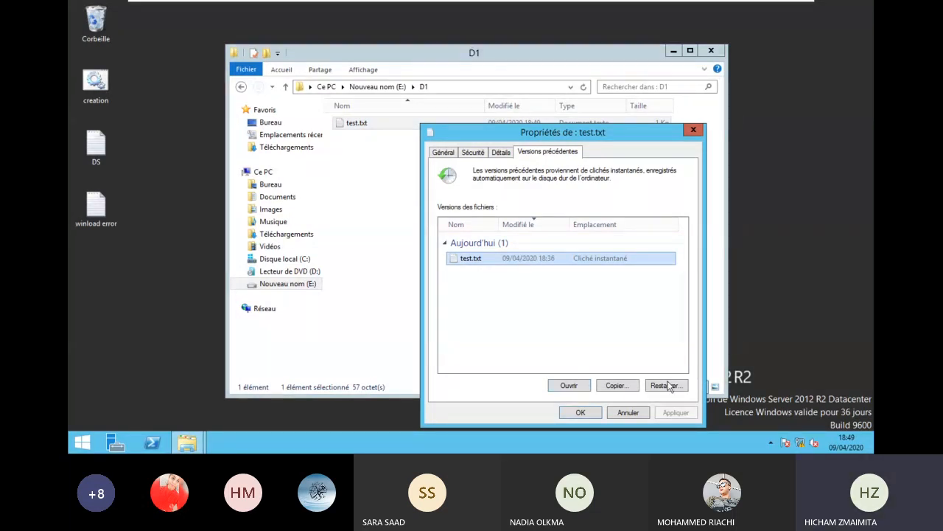
pyautogui.click(578, 386)
pyautogui.hotkey('ctrl', 'a')
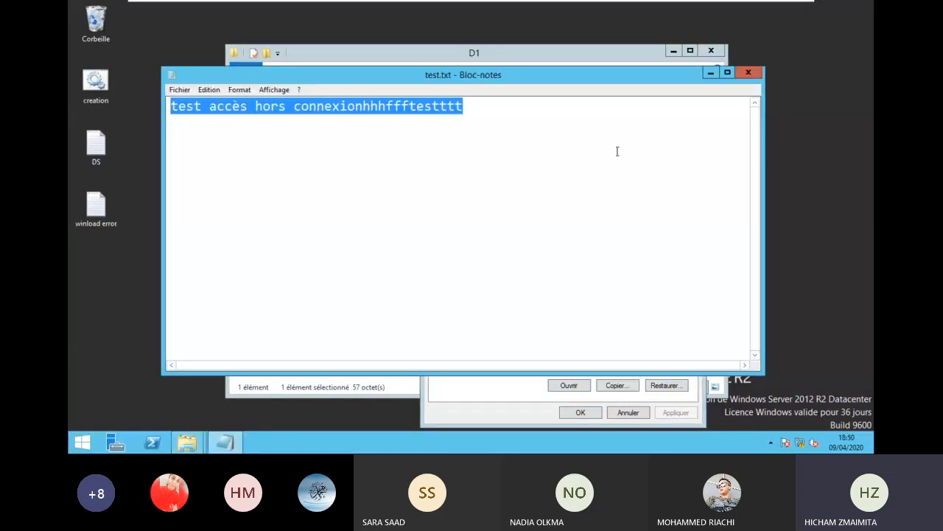
pyautogui.click(749, 74)
pyautogui.doubleClick(354, 123)
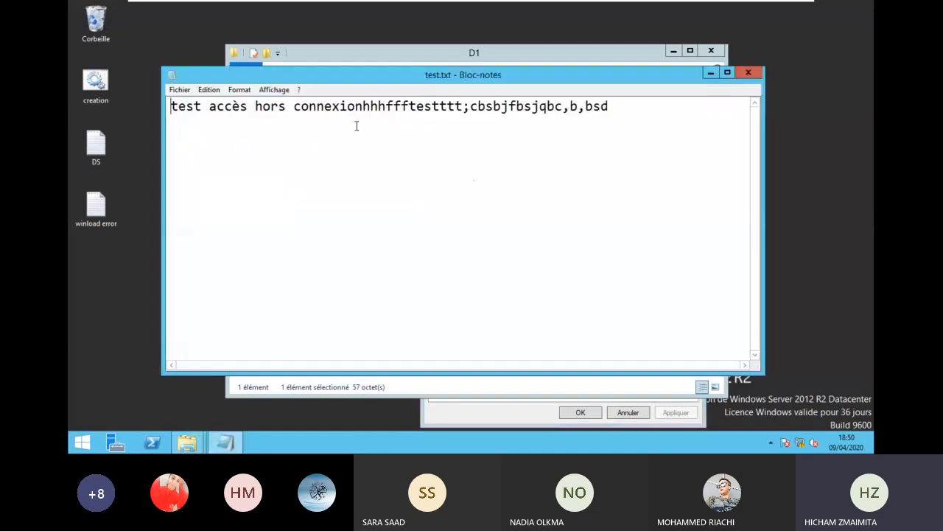
pyautogui.moveTo(612, 107); pyautogui.dragTo(460, 110)
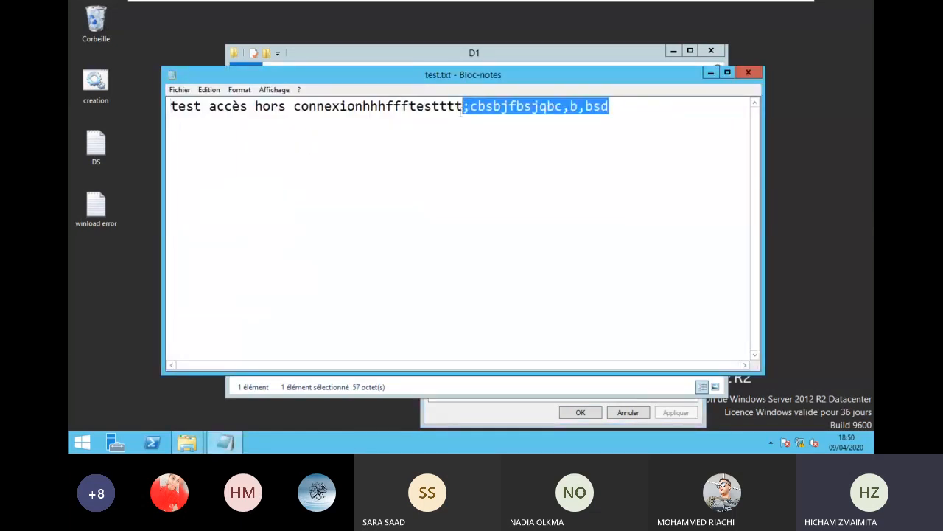
pyautogui.click(742, 73)
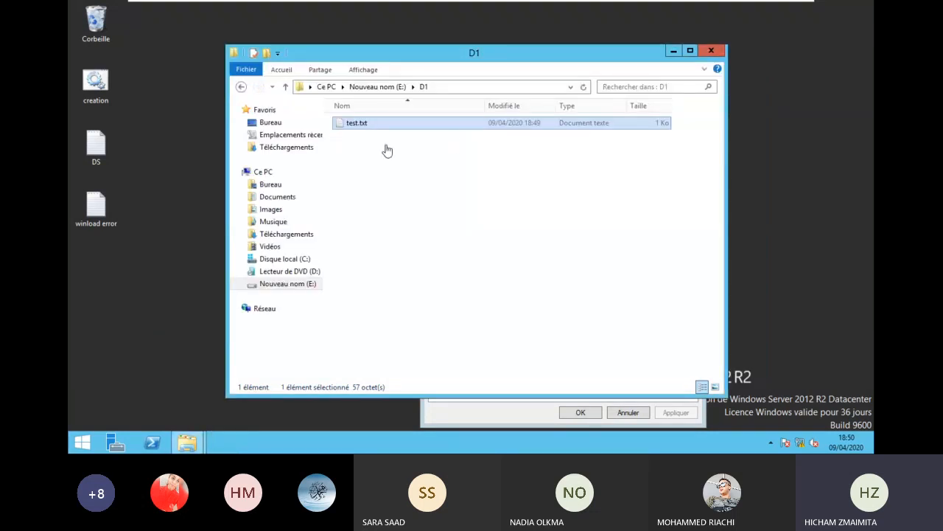
pyautogui.click(518, 409)
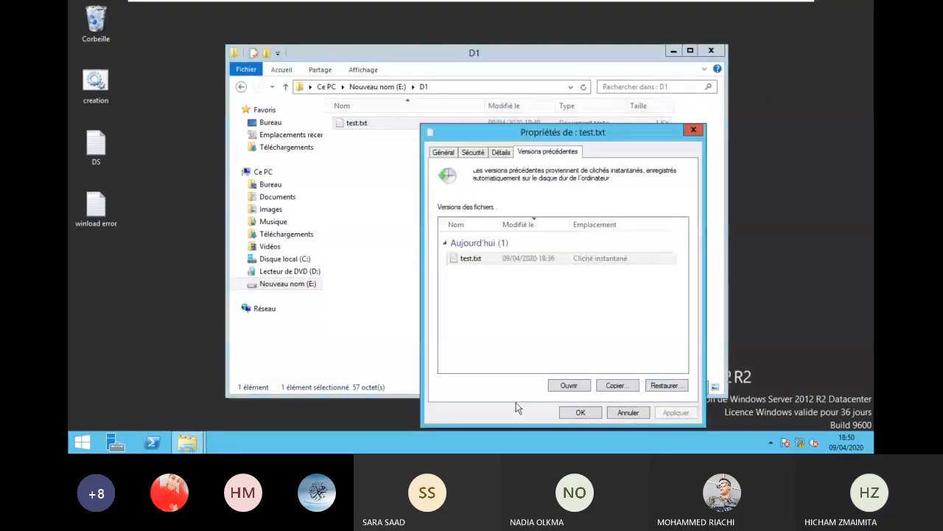
pyautogui.click(665, 386)
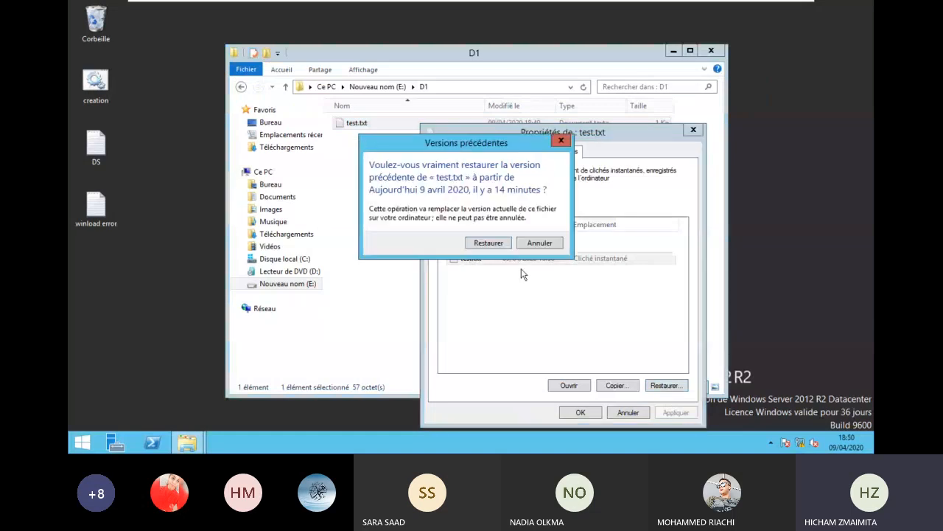
# - Confirm the restore, then append two lines of random text to test.txt and save
pyautogui.click(490, 243)
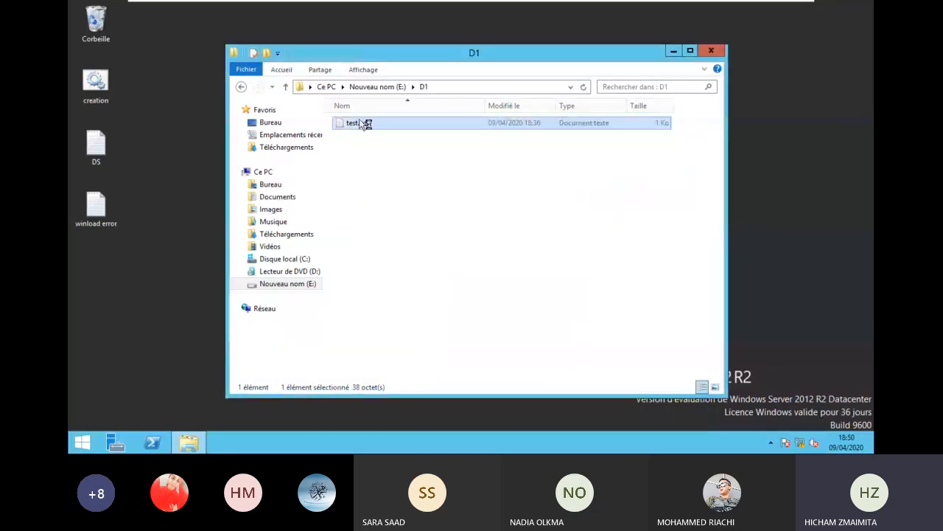
pyautogui.hotkey('ctrl', 'a')
pyautogui.click(482, 120)
pyautogui.write('hfskdhfkhqskjhfkhskqfhkjqhskjfhkjqkjcqfjqgsj')
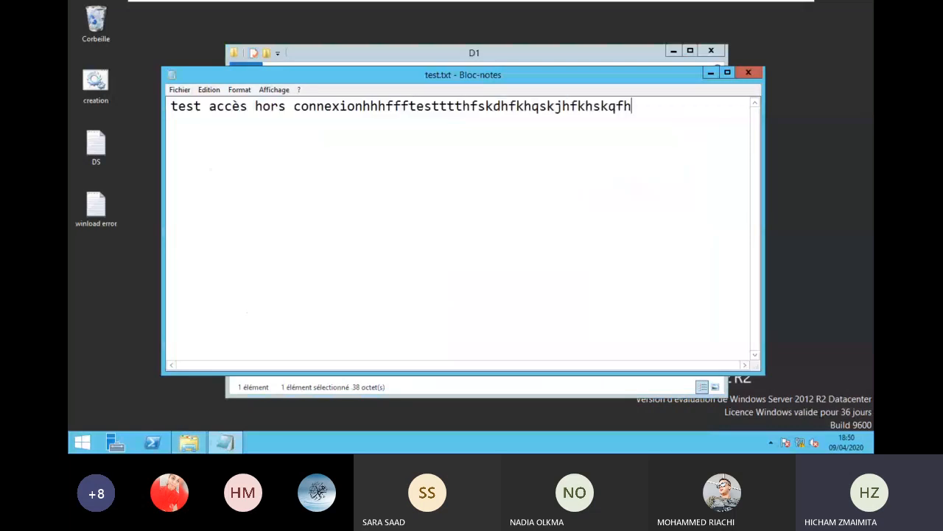
pyautogui.press('Return')
pyautogui.write('kfhkjqhdskjfhkjqsgfjgqsjgfj')
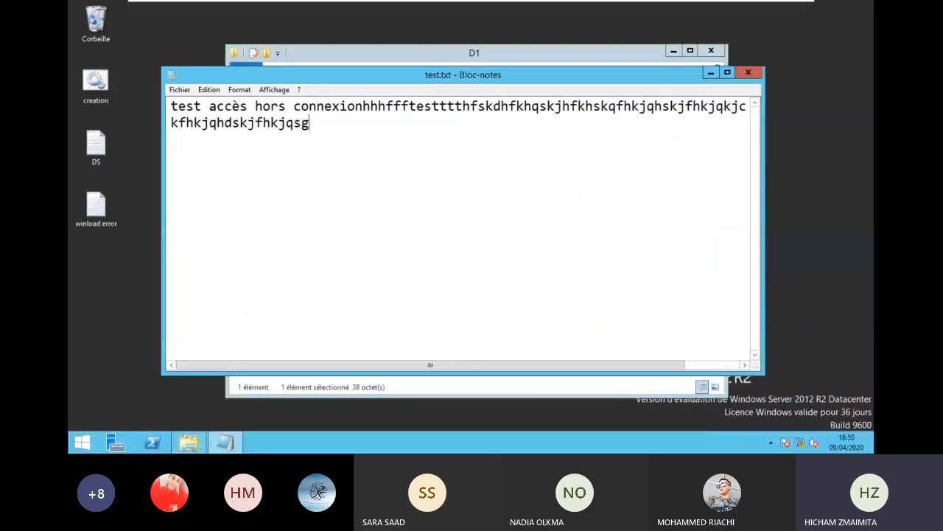
pyautogui.click(743, 77)
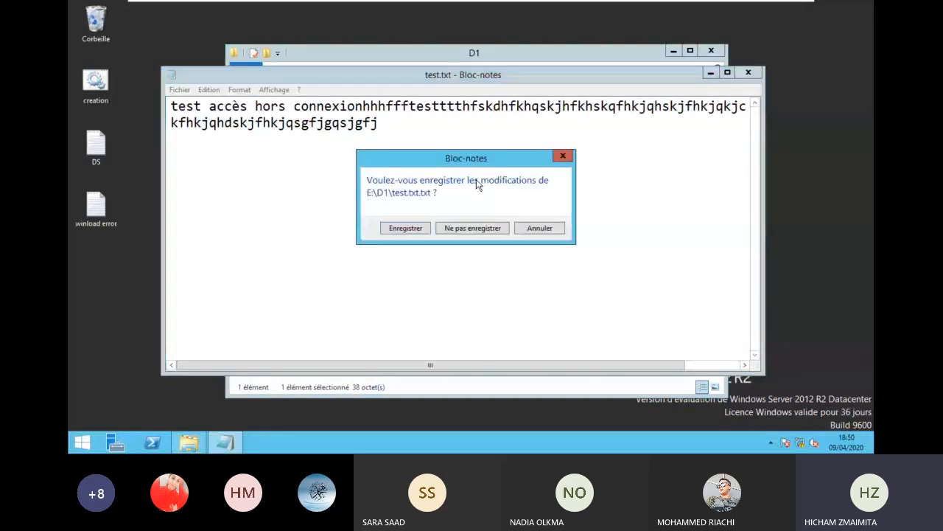
pyautogui.click(417, 229)
# - Reopen test.txt, add lines 'ù' and 'DBNKDF…', and save the changes
pyautogui.doubleClick(359, 123)
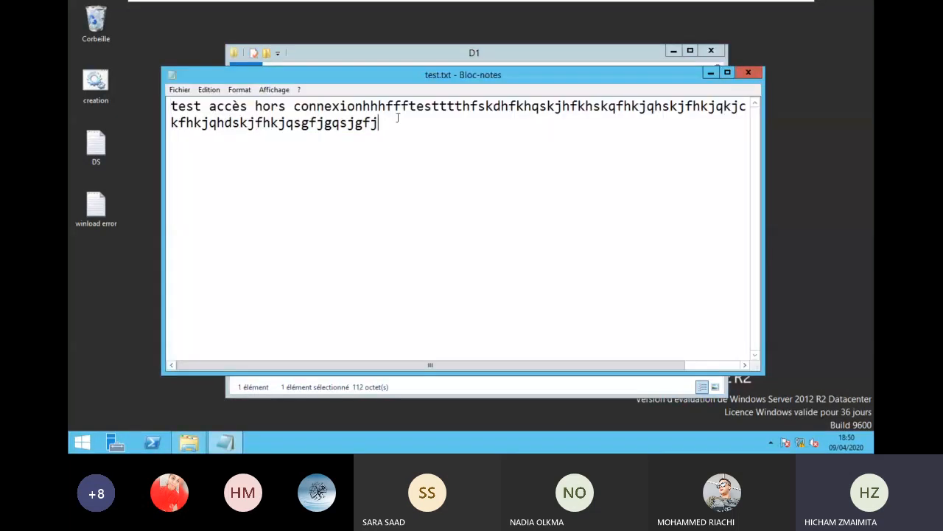
pyautogui.write('ù')
pyautogui.press('Return')
pyautogui.press('Return')
pyautogui.write('ù')
pyautogui.press('Return')
pyautogui.press('Return')
pyautogui.write('DBNKDF')
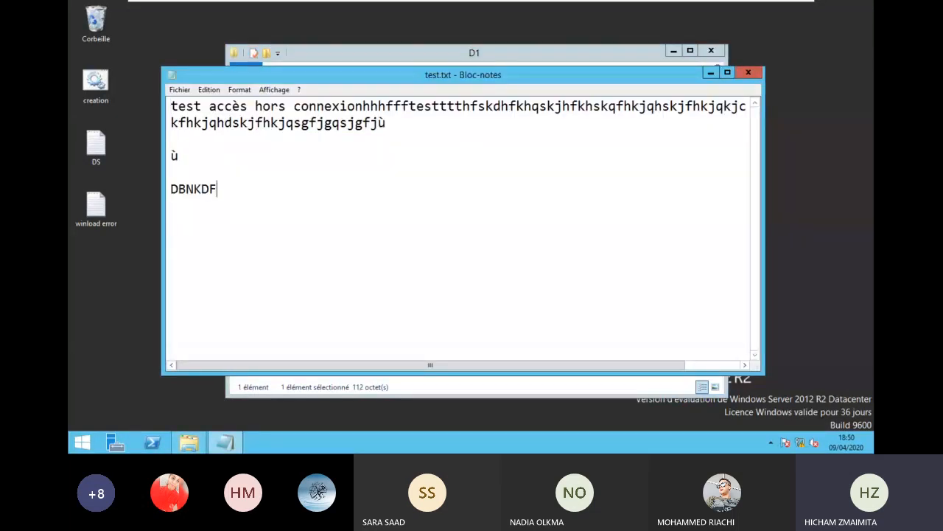
pyautogui.write('HGFJGJFGJGFJGJgsjfgjdsgfjge')
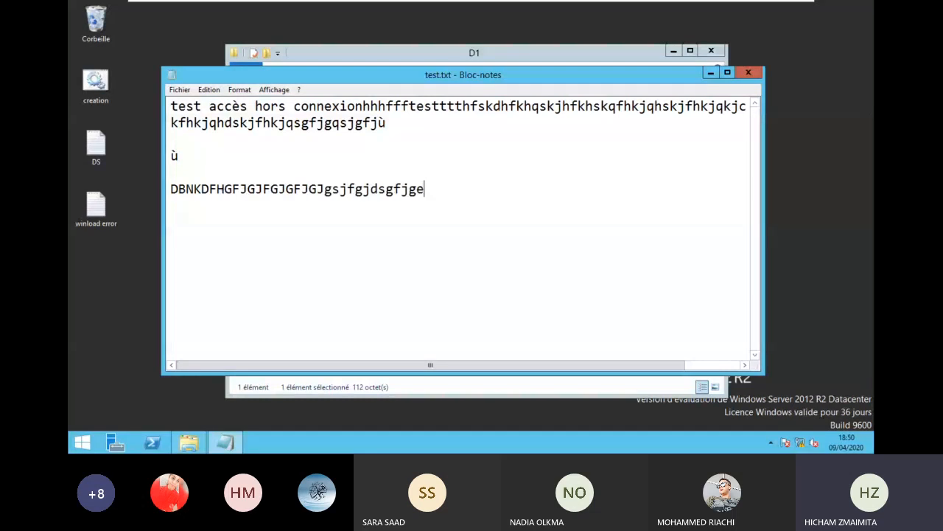
pyautogui.write('rQGZCJBQBJC')
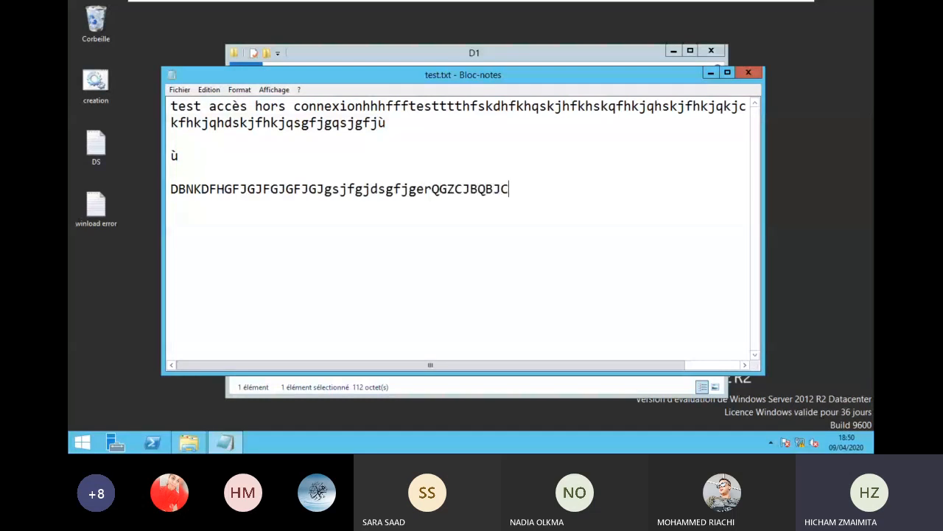
pyautogui.click(749, 73)
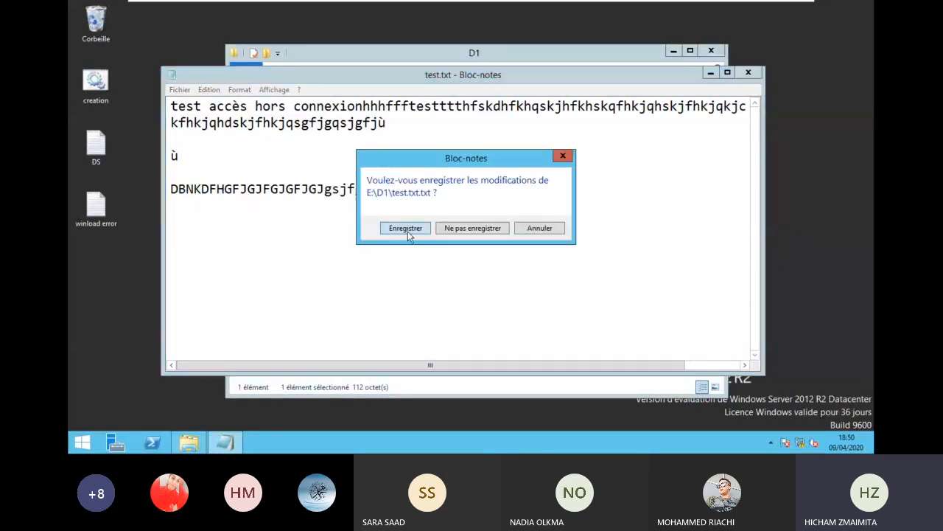
pyautogui.click(406, 228)
pyautogui.rightClick(365, 122)
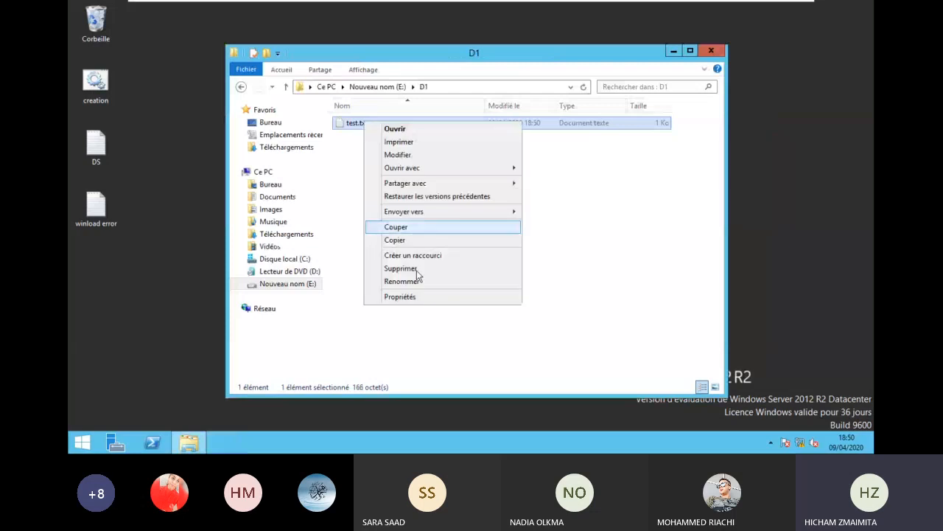
# - Preview the 18:36 snapshot of test.txt, restore it, and reopen the file to verify
pyautogui.click(424, 196)
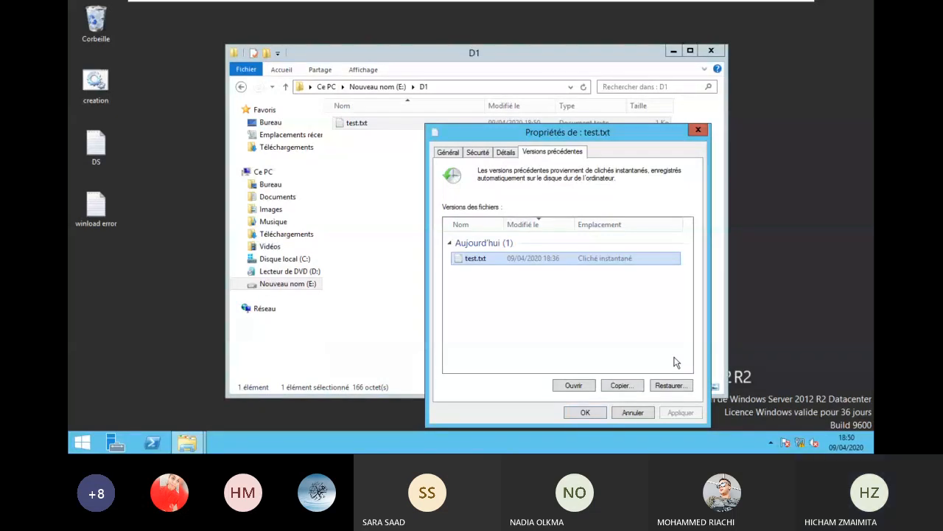
pyautogui.click(572, 386)
pyautogui.click(749, 74)
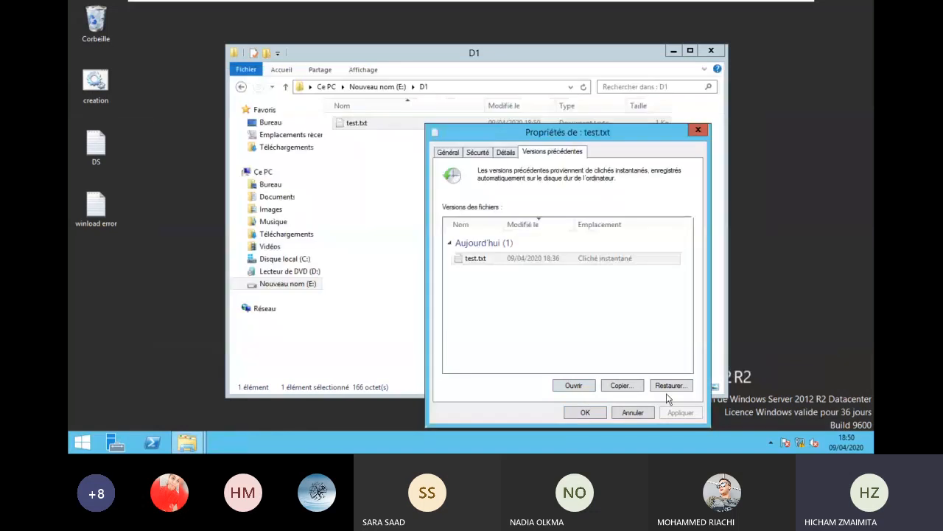
pyautogui.click(664, 385)
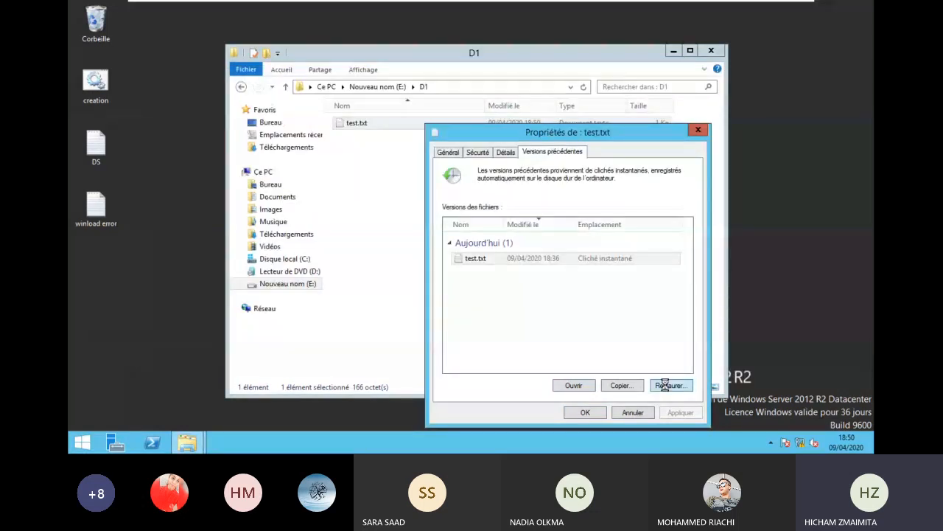
pyautogui.click(494, 246)
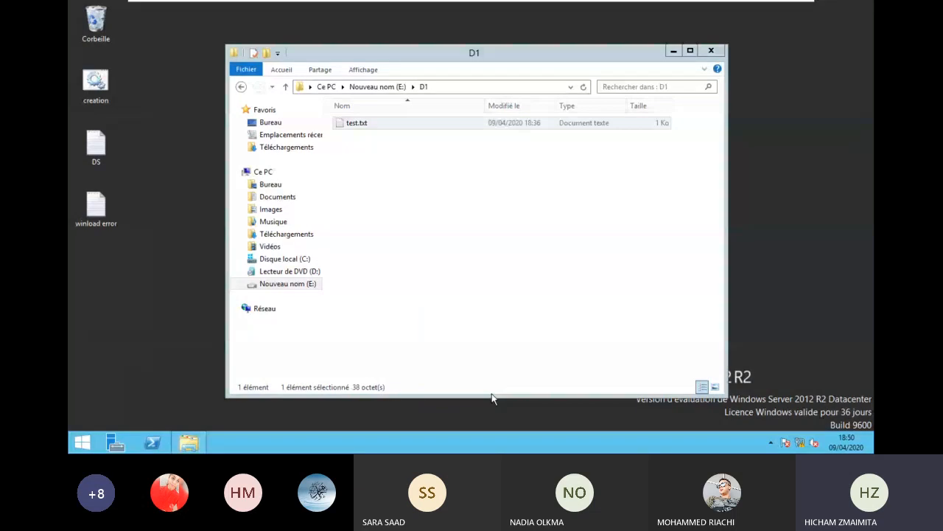
pyautogui.press('Return')
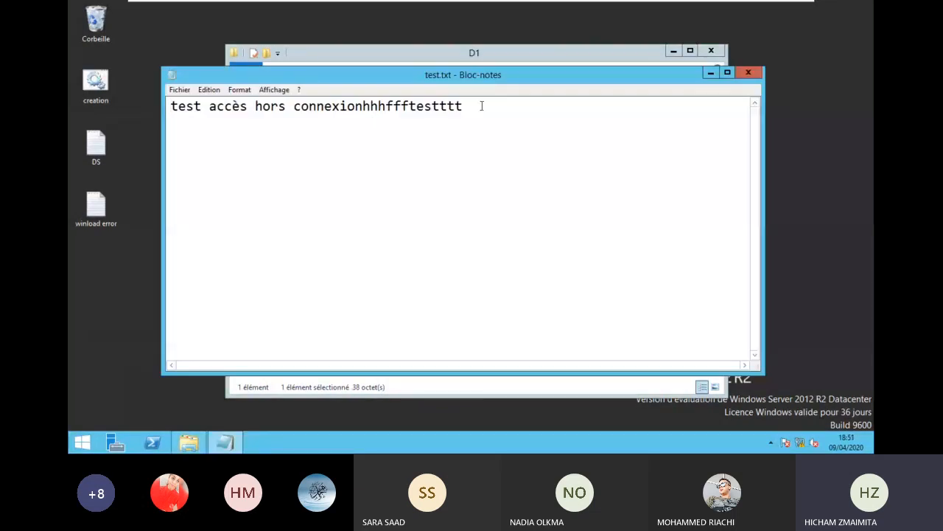
pyautogui.click(745, 72)
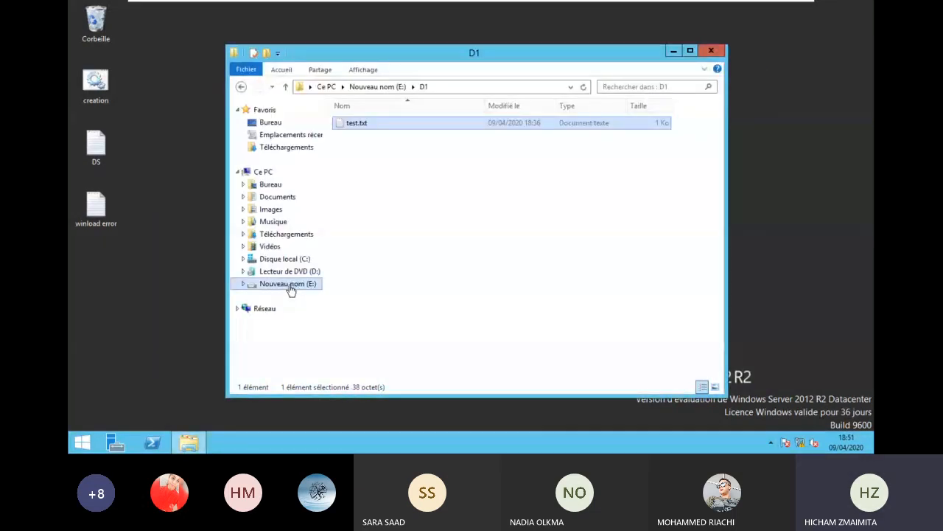
# - Review the E: shadow copy schedule, cancel the Avancé changes, and create a new shadow copy
pyautogui.rightClick(283, 289)
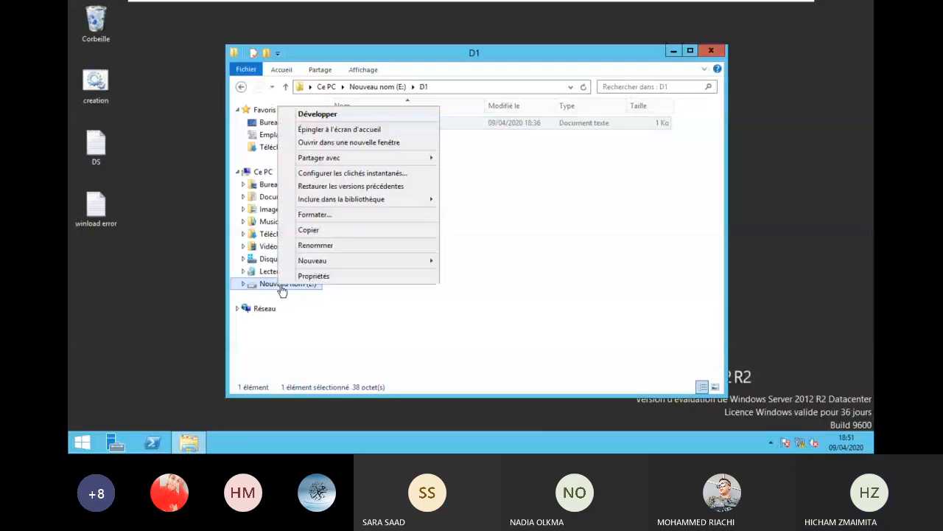
pyautogui.click(353, 173)
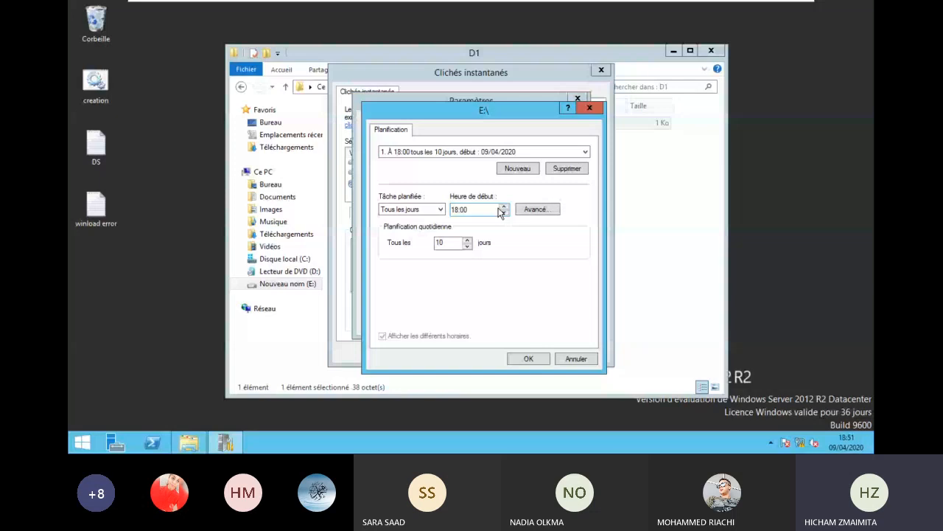
pyautogui.click(537, 209)
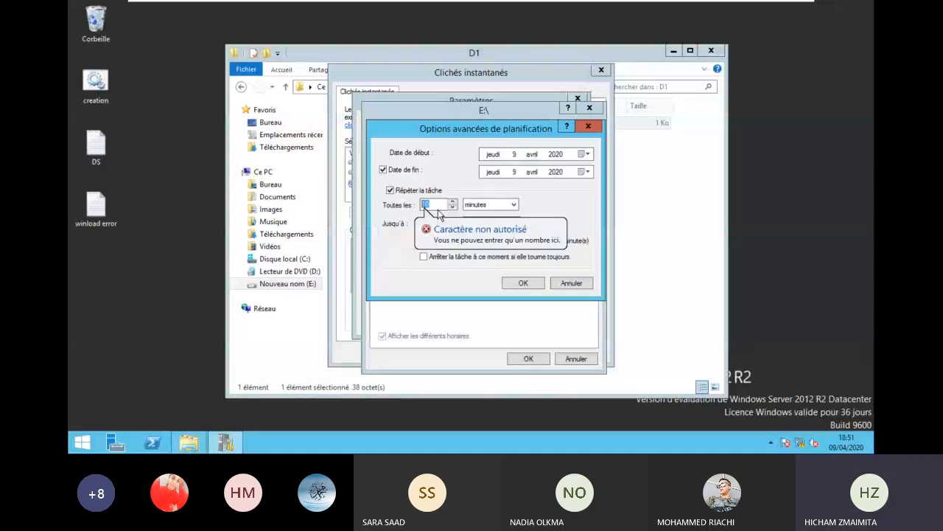
pyautogui.write('1')
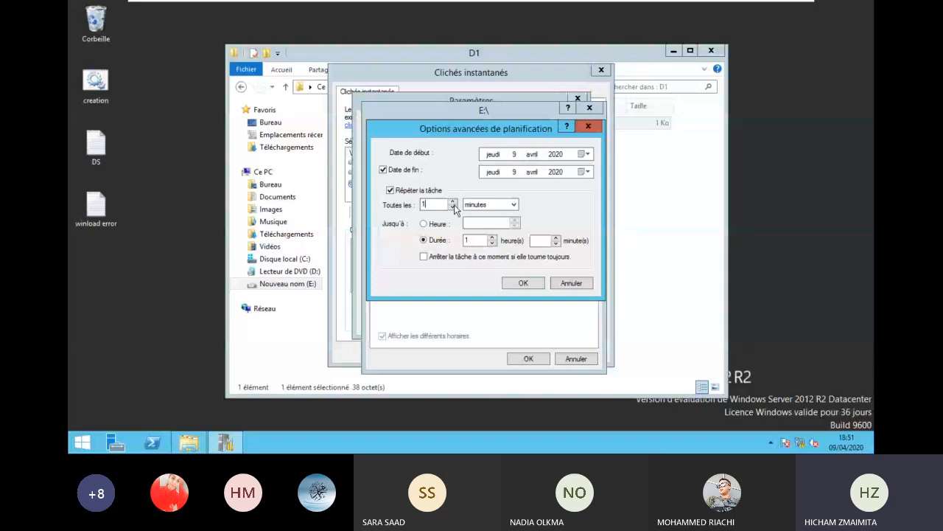
pyautogui.click(571, 283)
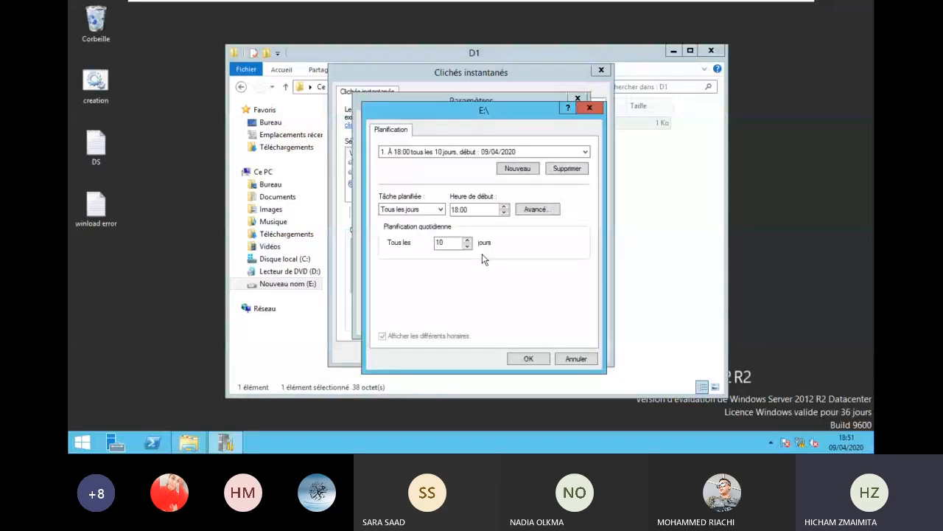
pyautogui.click(530, 359)
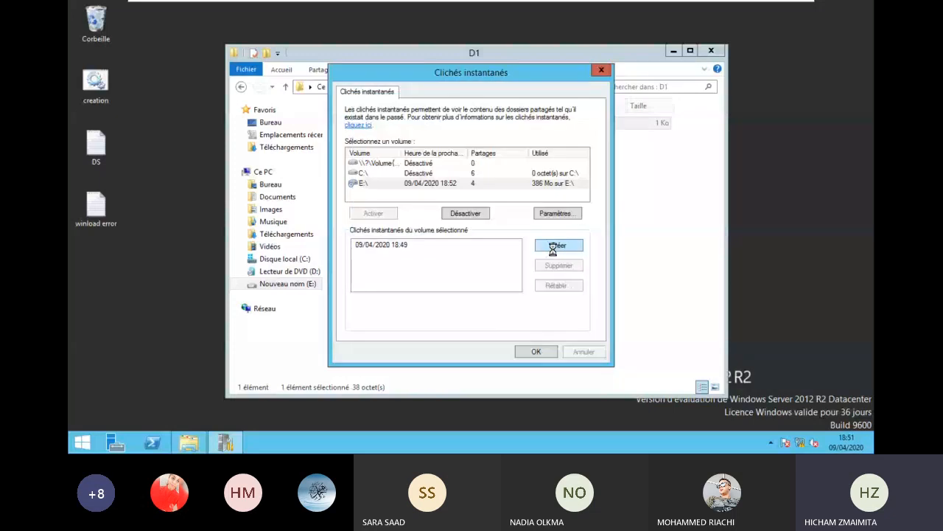
pyautogui.click(537, 351)
# - Append 'c,wbv,wb,vb,wbxv,bwn ,' to test.txt and save it
pyautogui.doubleClick(372, 130)
pyautogui.click(493, 109)
pyautogui.write('c,wbv,wb,vb,wbxv,')
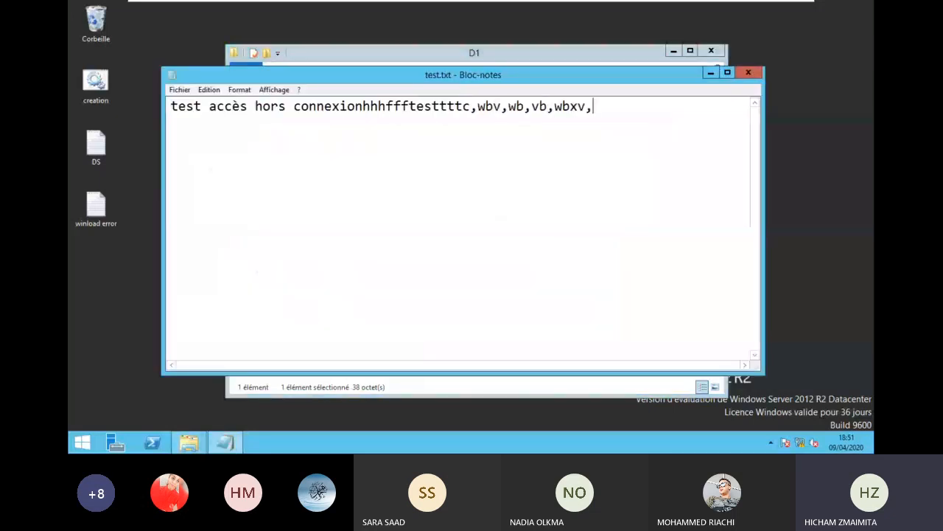
pyautogui.write('bwn ,')
pyautogui.press('Return')
pyautogui.moveTo(770, 81); pyautogui.dragTo(765, 79)
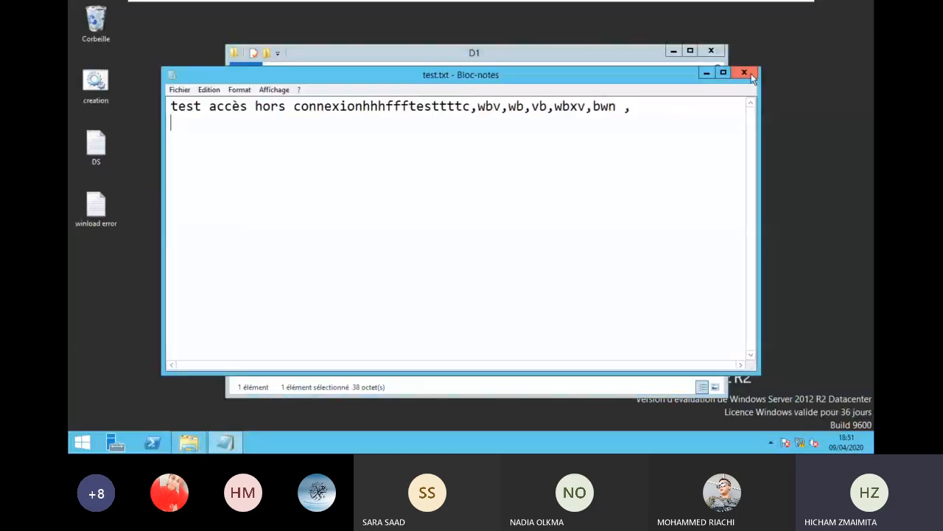
pyautogui.click(745, 73)
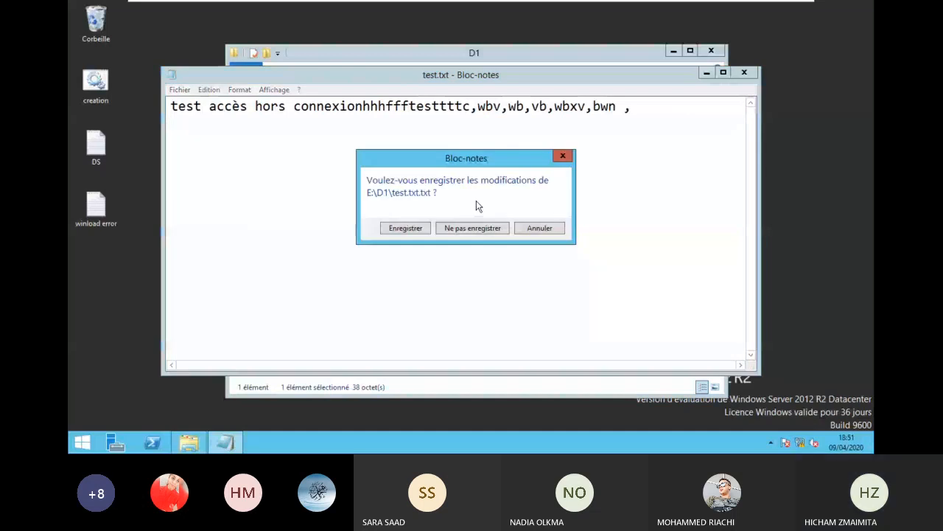
pyautogui.click(405, 228)
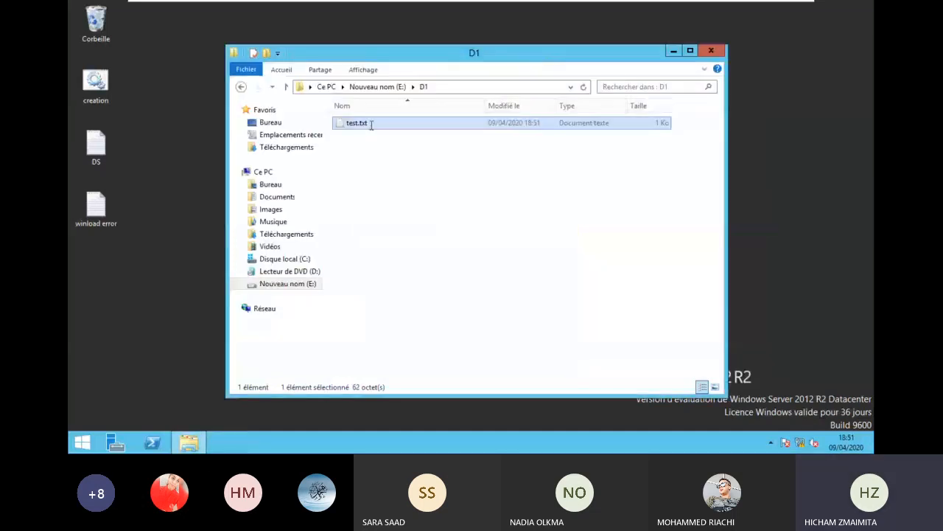
# - Add a new line 'NW.CN.WNCKnkHKJDfhkjsHfkjCB' to test.txt and save it
pyautogui.doubleClick(370, 124)
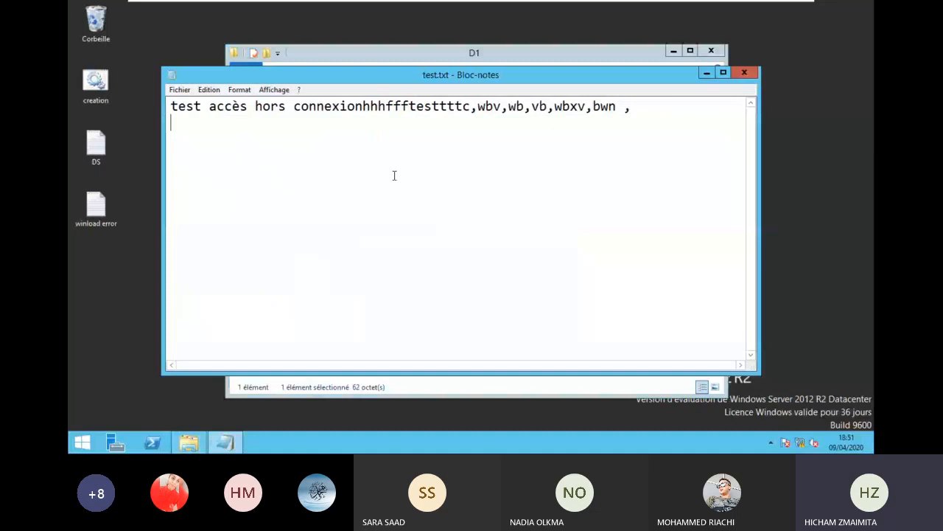
pyautogui.press('Return')
pyautogui.press('Return')
pyautogui.press('Return')
pyautogui.write('NW.CN.WNCK')
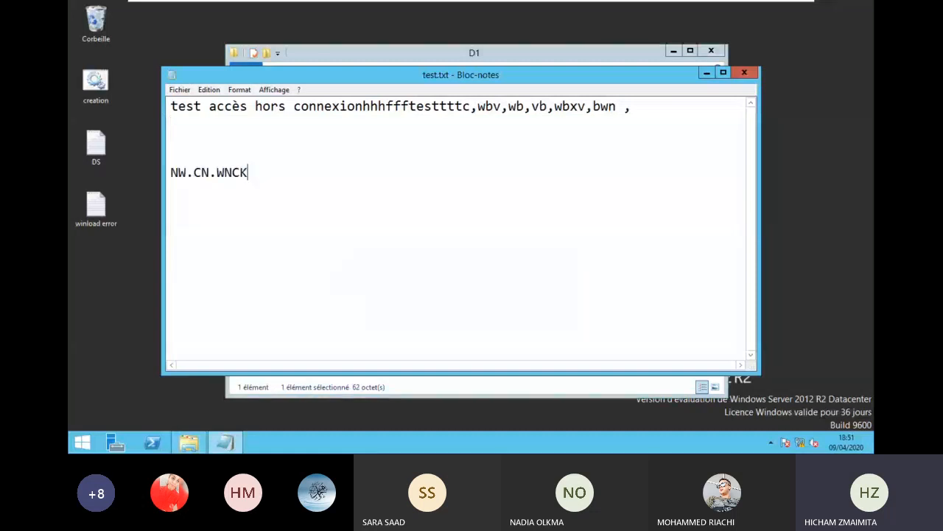
pyautogui.write('nkHKJDfhkjsHfkjCB')
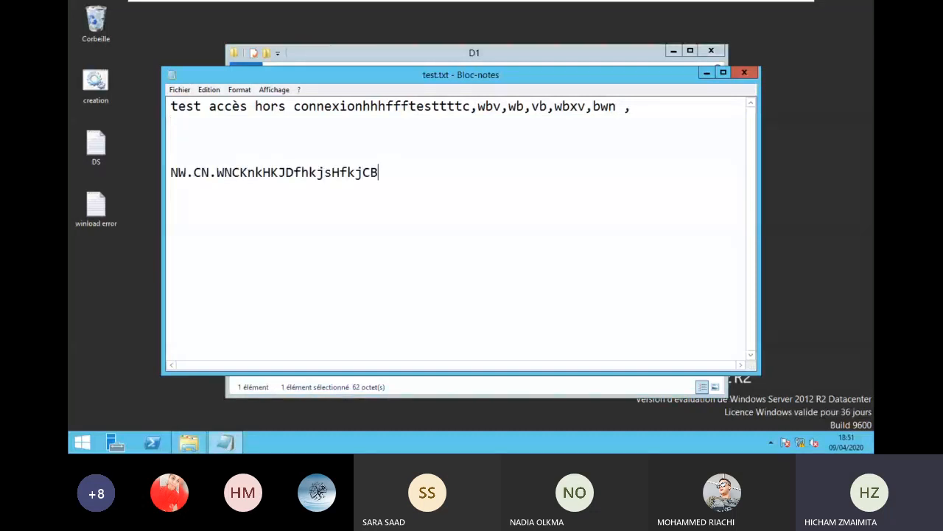
pyautogui.click(744, 72)
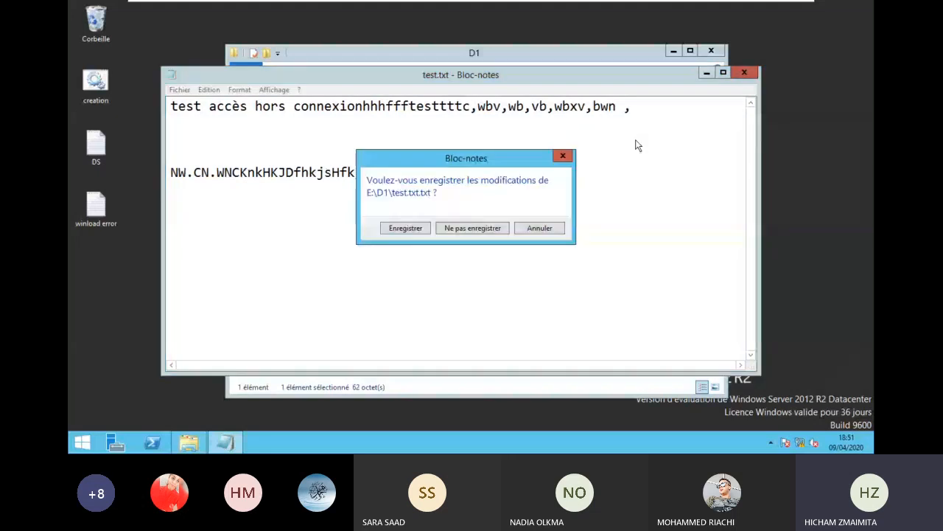
pyautogui.click(405, 227)
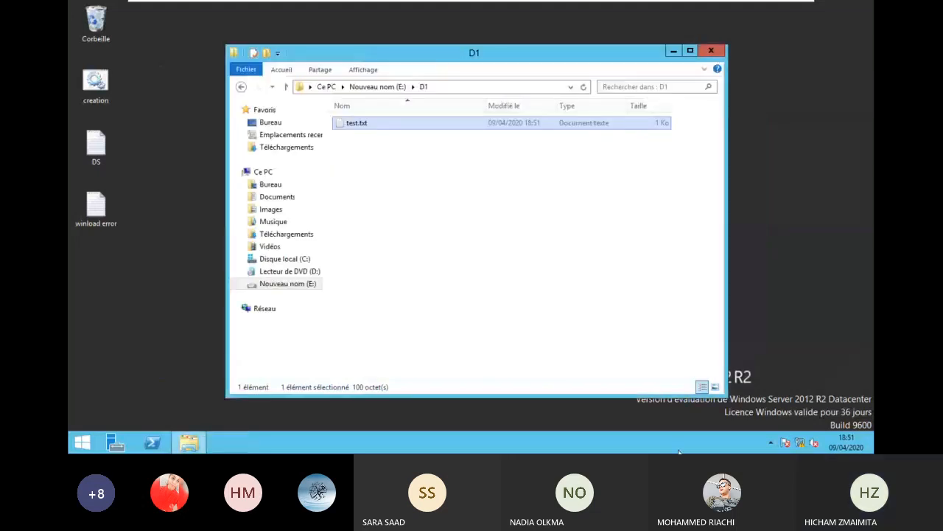
# - Copy the snapshot version of test.txt to the Bureau (desktop)
pyautogui.rightClick(361, 131)
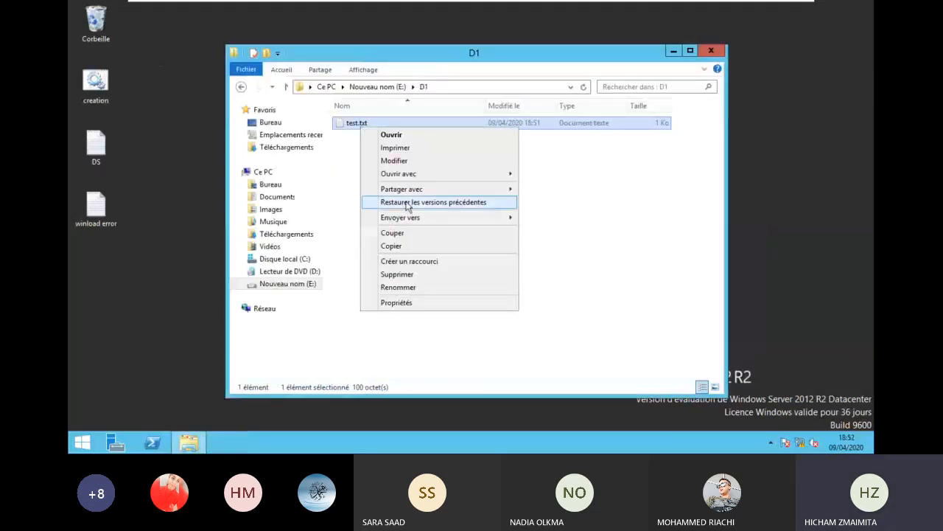
pyautogui.click(407, 203)
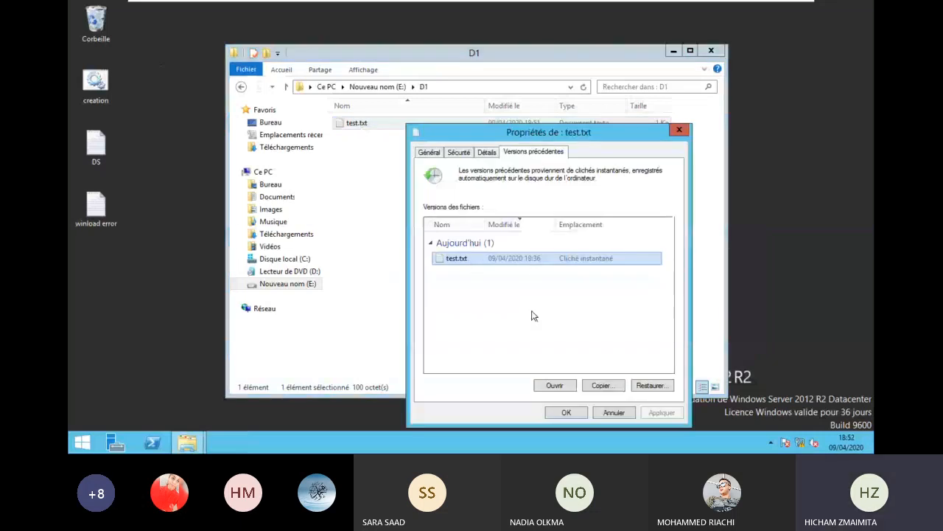
pyautogui.click(602, 386)
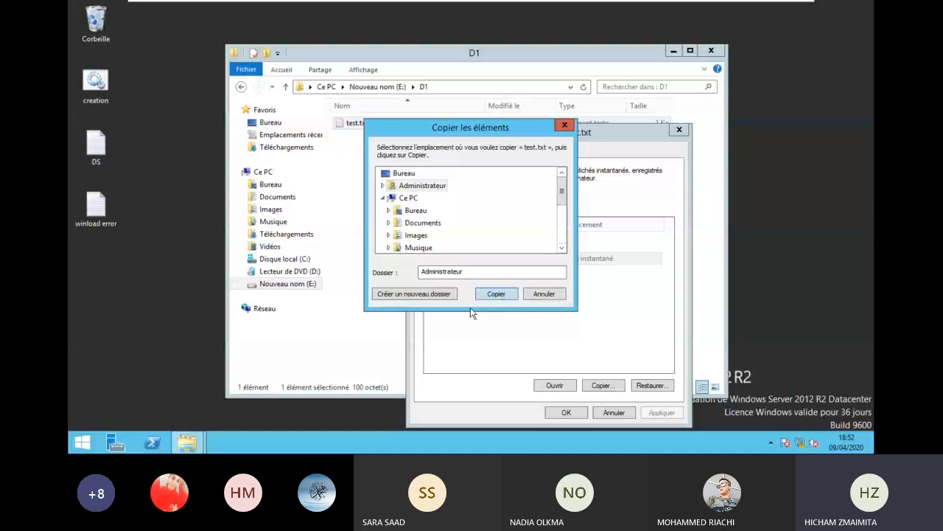
pyautogui.doubleClick(416, 185)
pyautogui.click(415, 185)
pyautogui.click(496, 294)
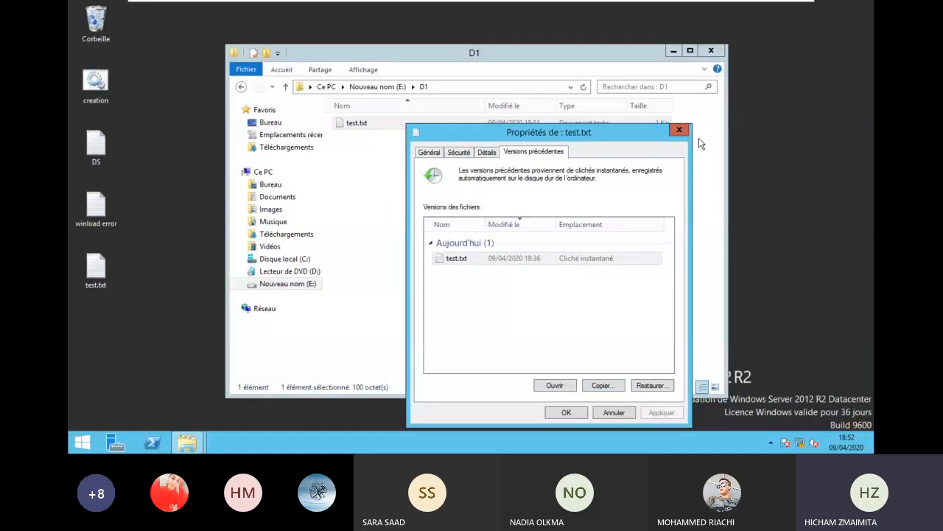
# - Close the Properties, D1 folder and Notepad windows
pyautogui.click(678, 129)
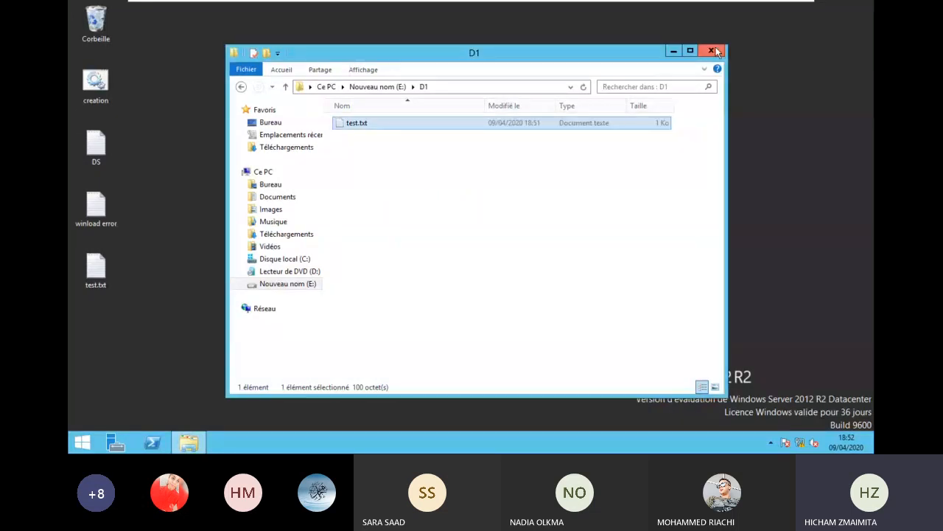
pyautogui.click(714, 50)
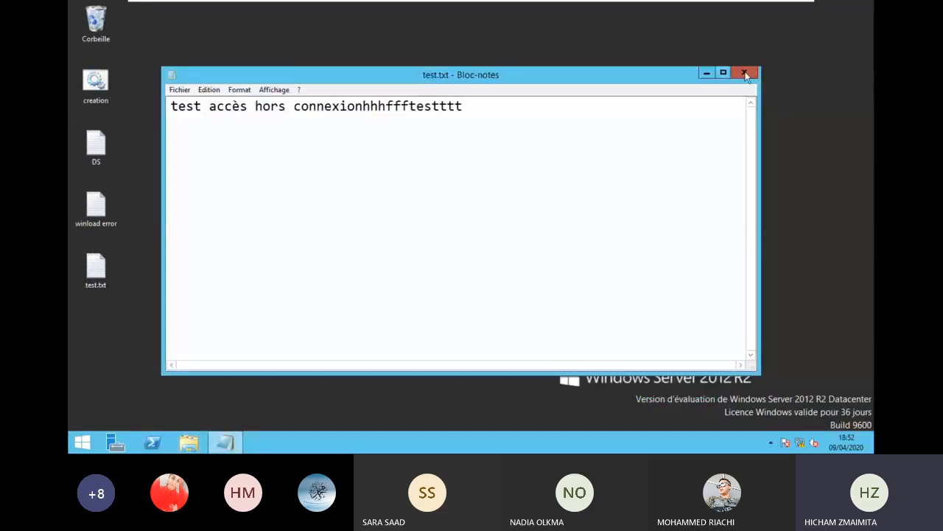
pyautogui.click(746, 74)
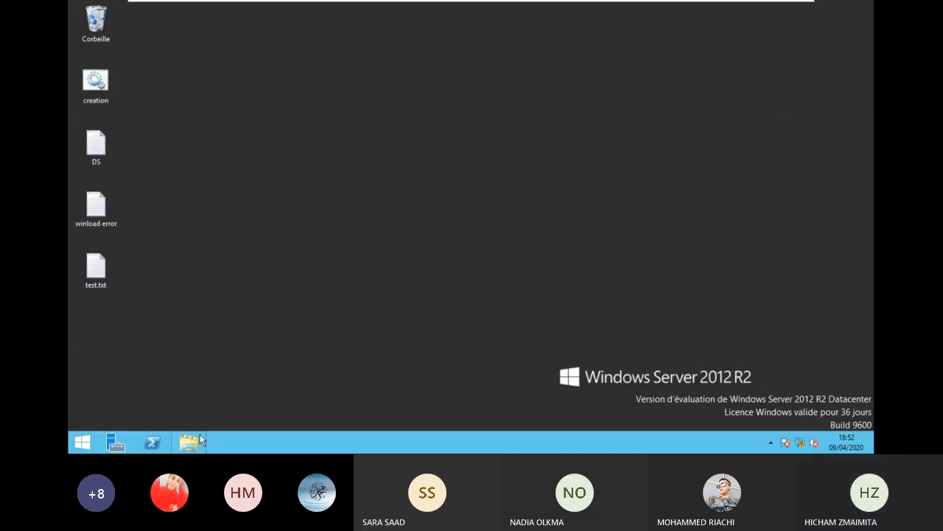
# - Reopen E:\D1\test.txt to check its contents, then select the desktop copy
pyautogui.click(197, 440)
pyautogui.doubleClick(377, 281)
pyautogui.doubleClick(365, 125)
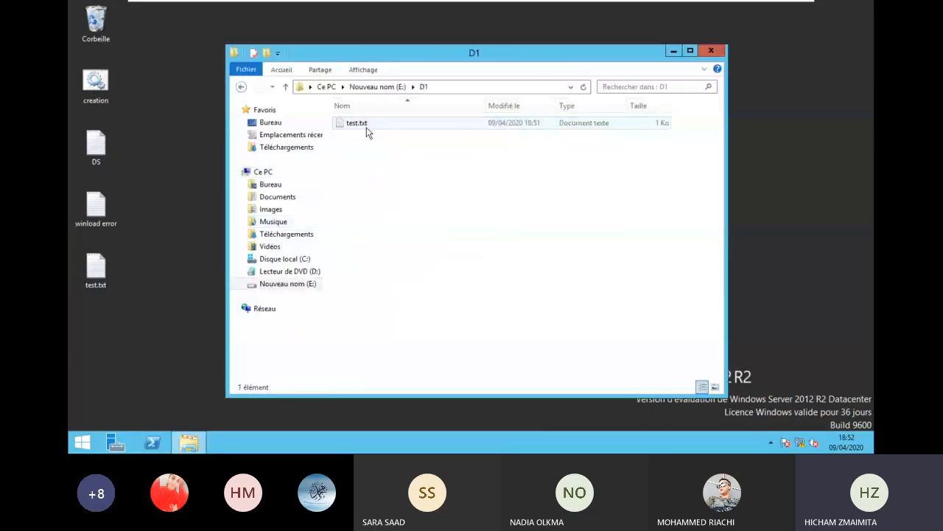
pyautogui.doubleClick(357, 123)
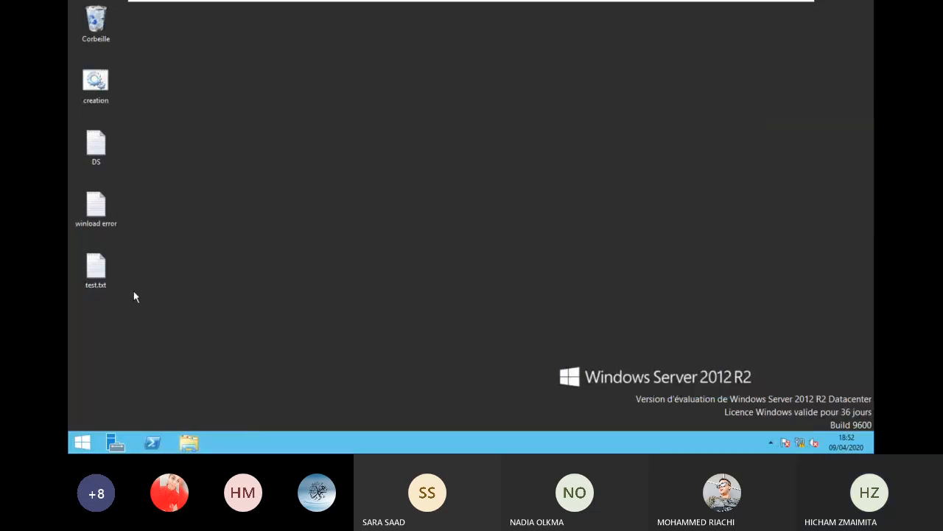
pyautogui.click(91, 291)
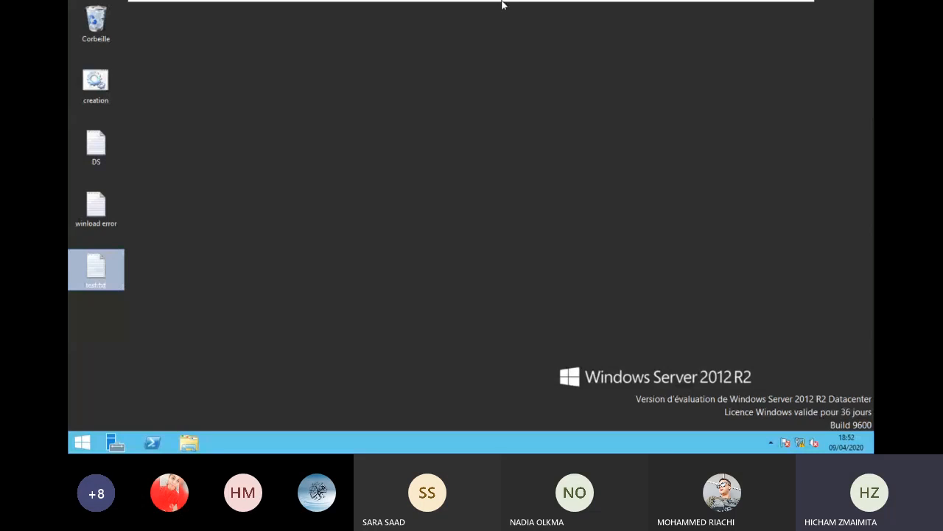
# - Switch to Win7 X1 and back to DC2, exit full screen, and return to Teams
pyautogui.moveTo(504, 5)
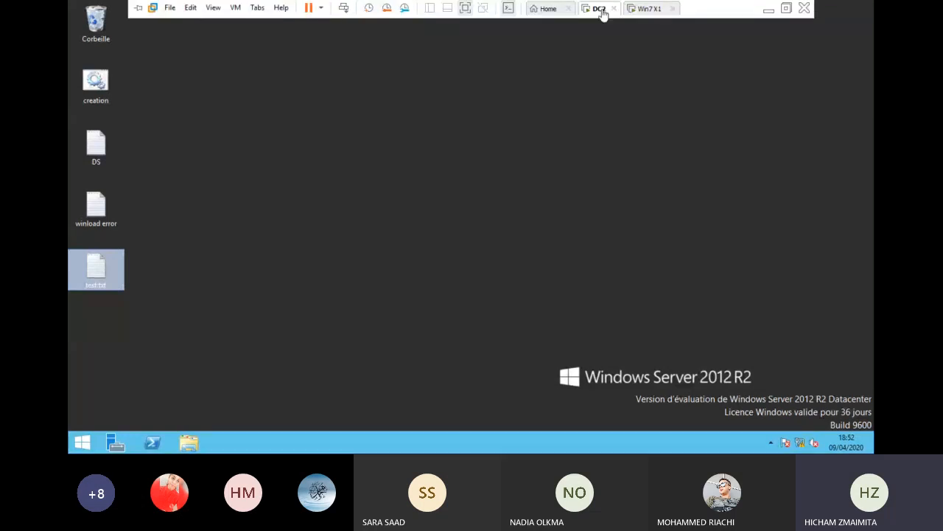
pyautogui.click(649, 9)
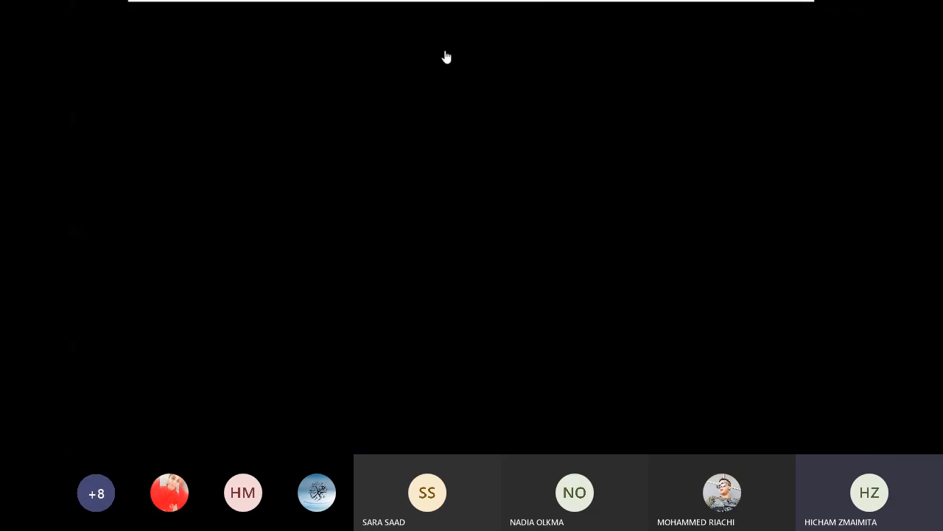
pyautogui.moveTo(629, 13)
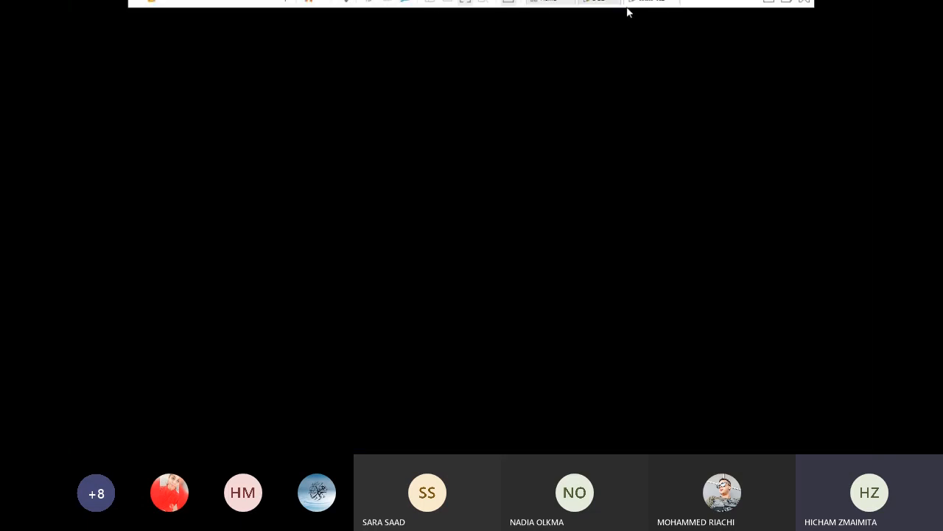
pyautogui.click(596, 13)
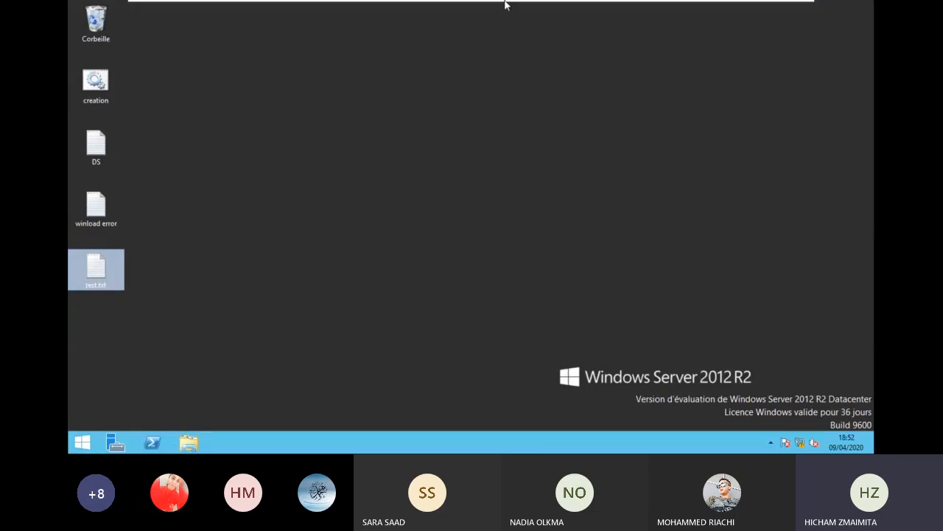
pyautogui.moveTo(498, 6)
pyautogui.moveTo(626, 6)
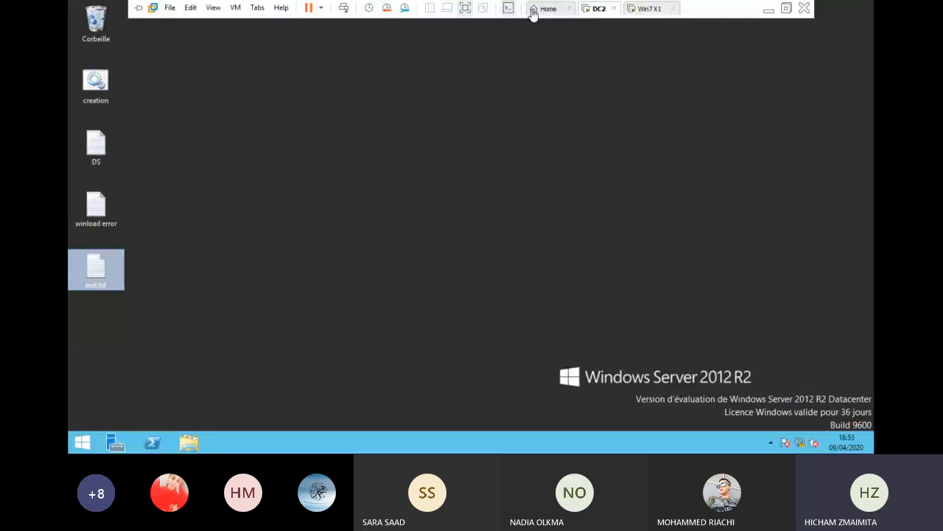
pyautogui.click(466, 8)
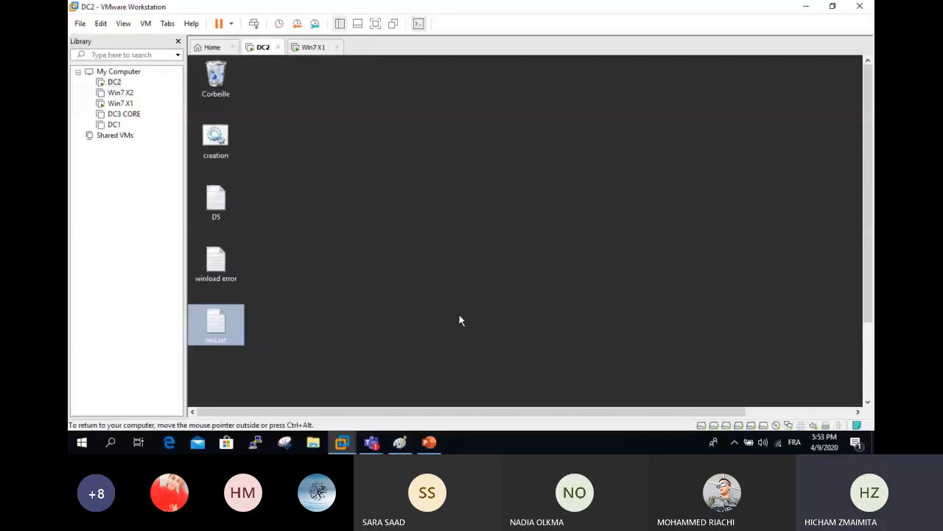
pyautogui.click(434, 372)
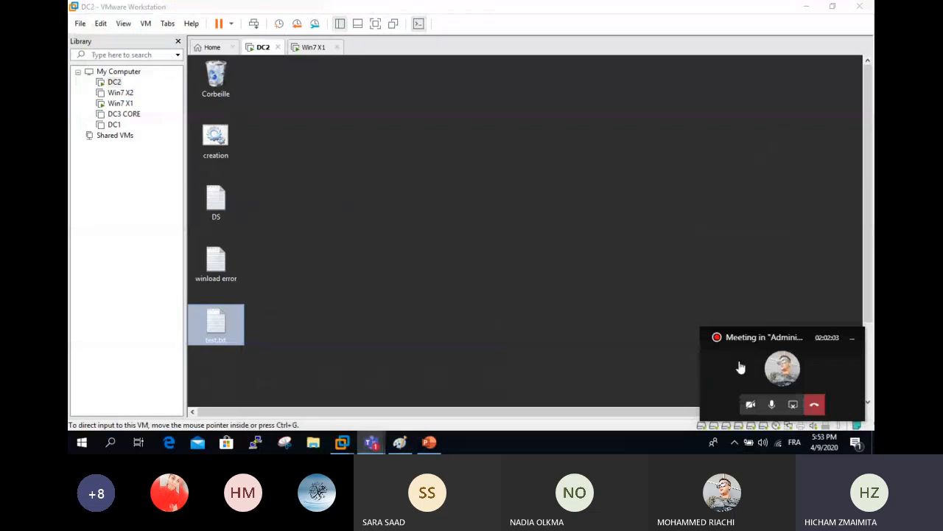
# - Bring the Teams meeting window forward, show the 15-person People list, and open the ••• More actions menu
pyautogui.click(740, 368)
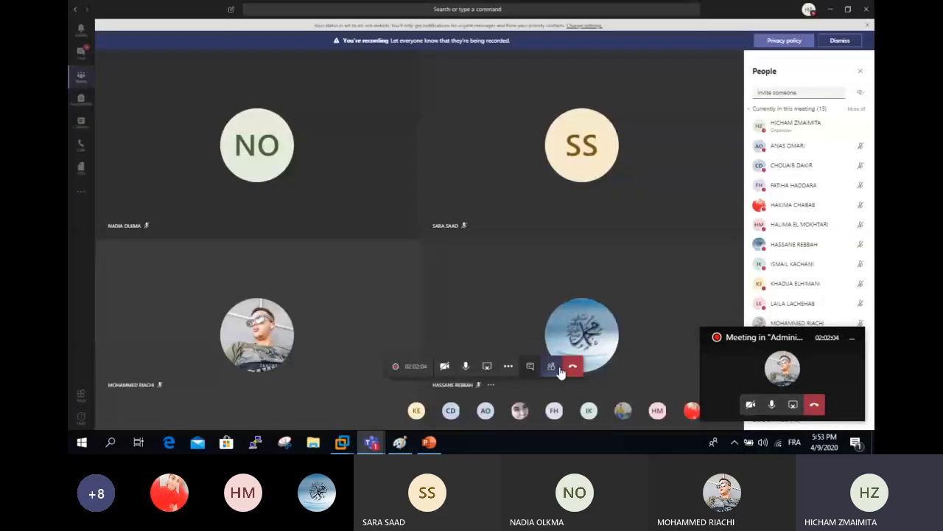
pyautogui.click(530, 367)
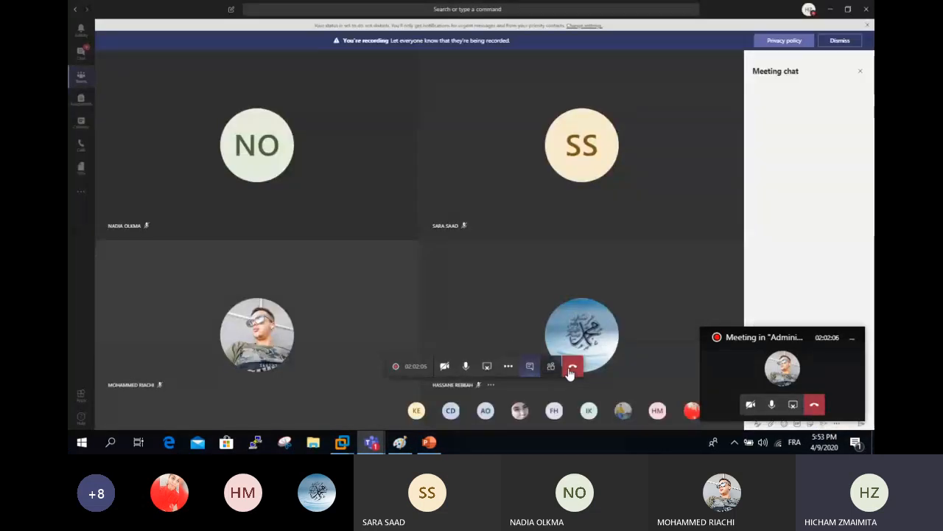
pyautogui.click(531, 368)
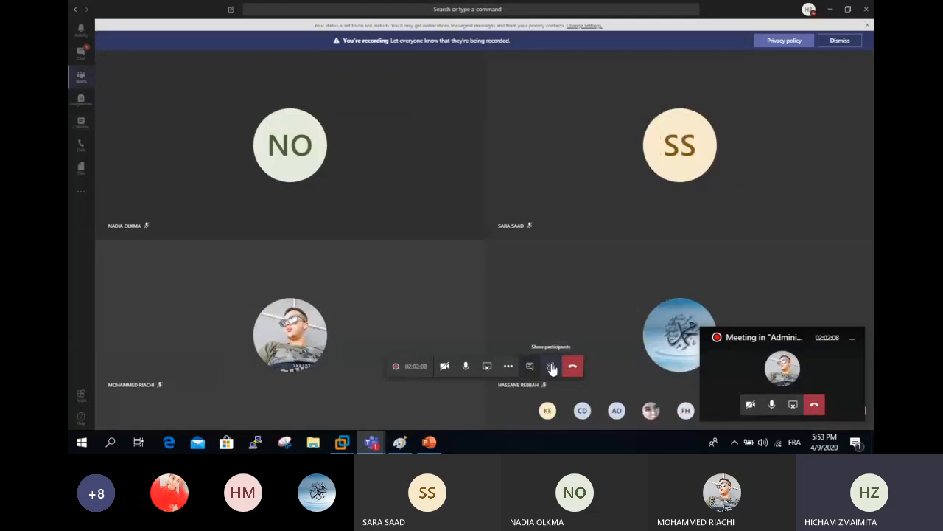
pyautogui.click(552, 367)
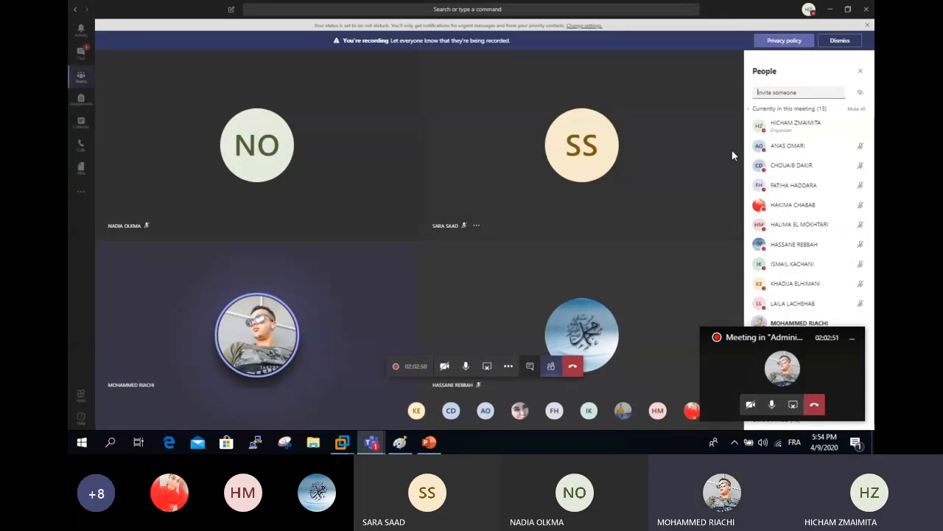
pyautogui.click(509, 365)
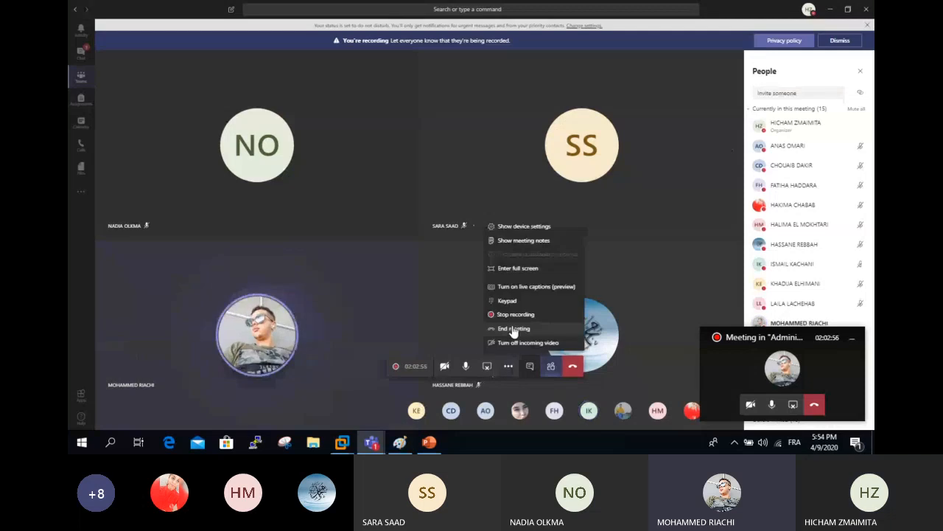